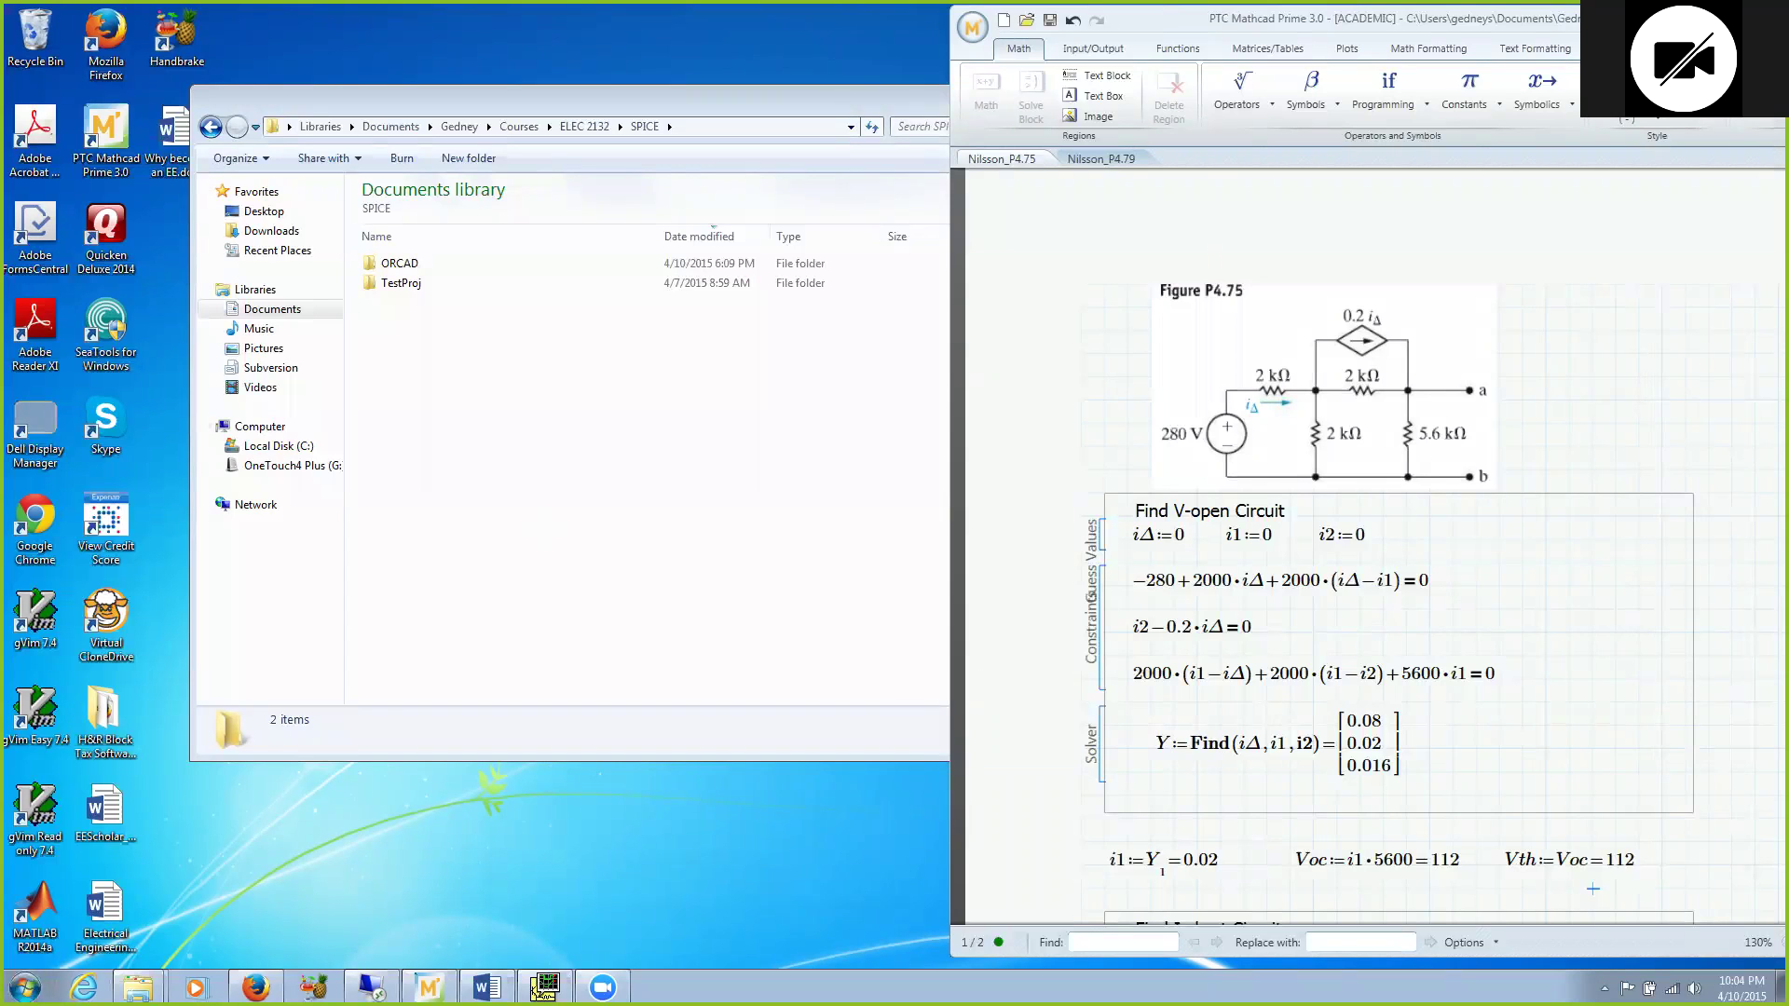
Step: Launch OrCAD Capture from Cadence > Release 16.6 and bring the ControlledSourceTypes Word document forward
key("super")
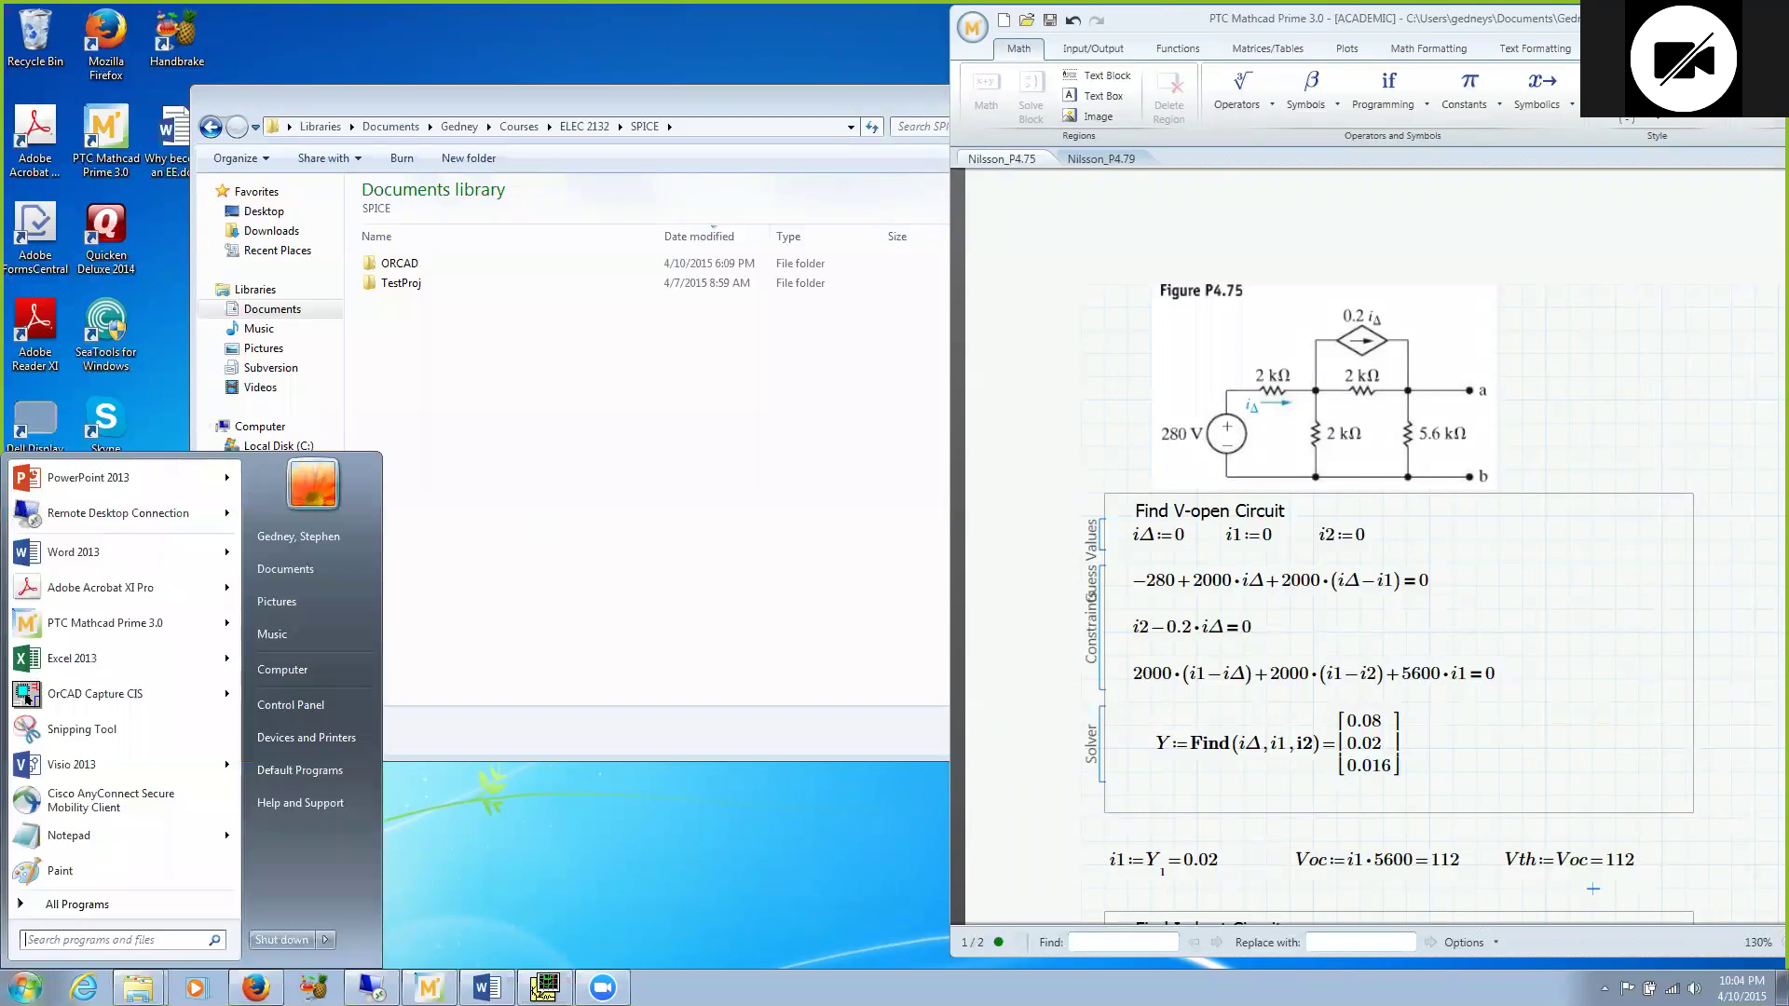
left_click(77, 906)
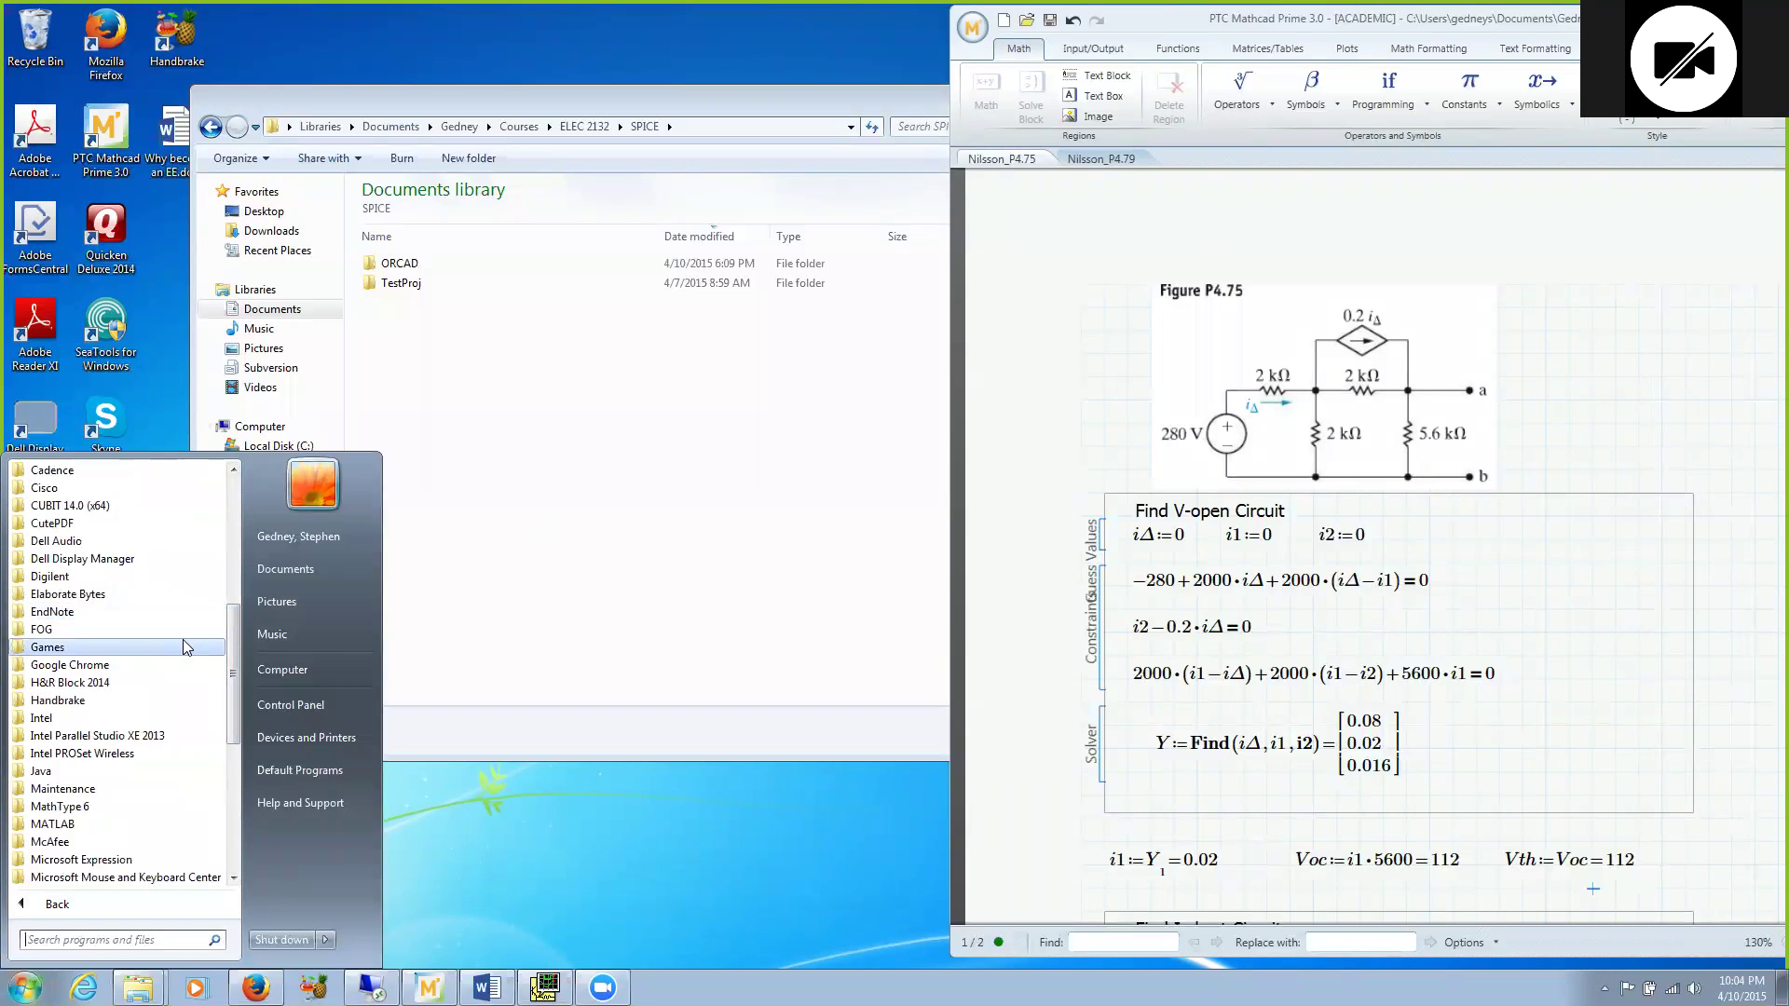
left_click(75, 471)
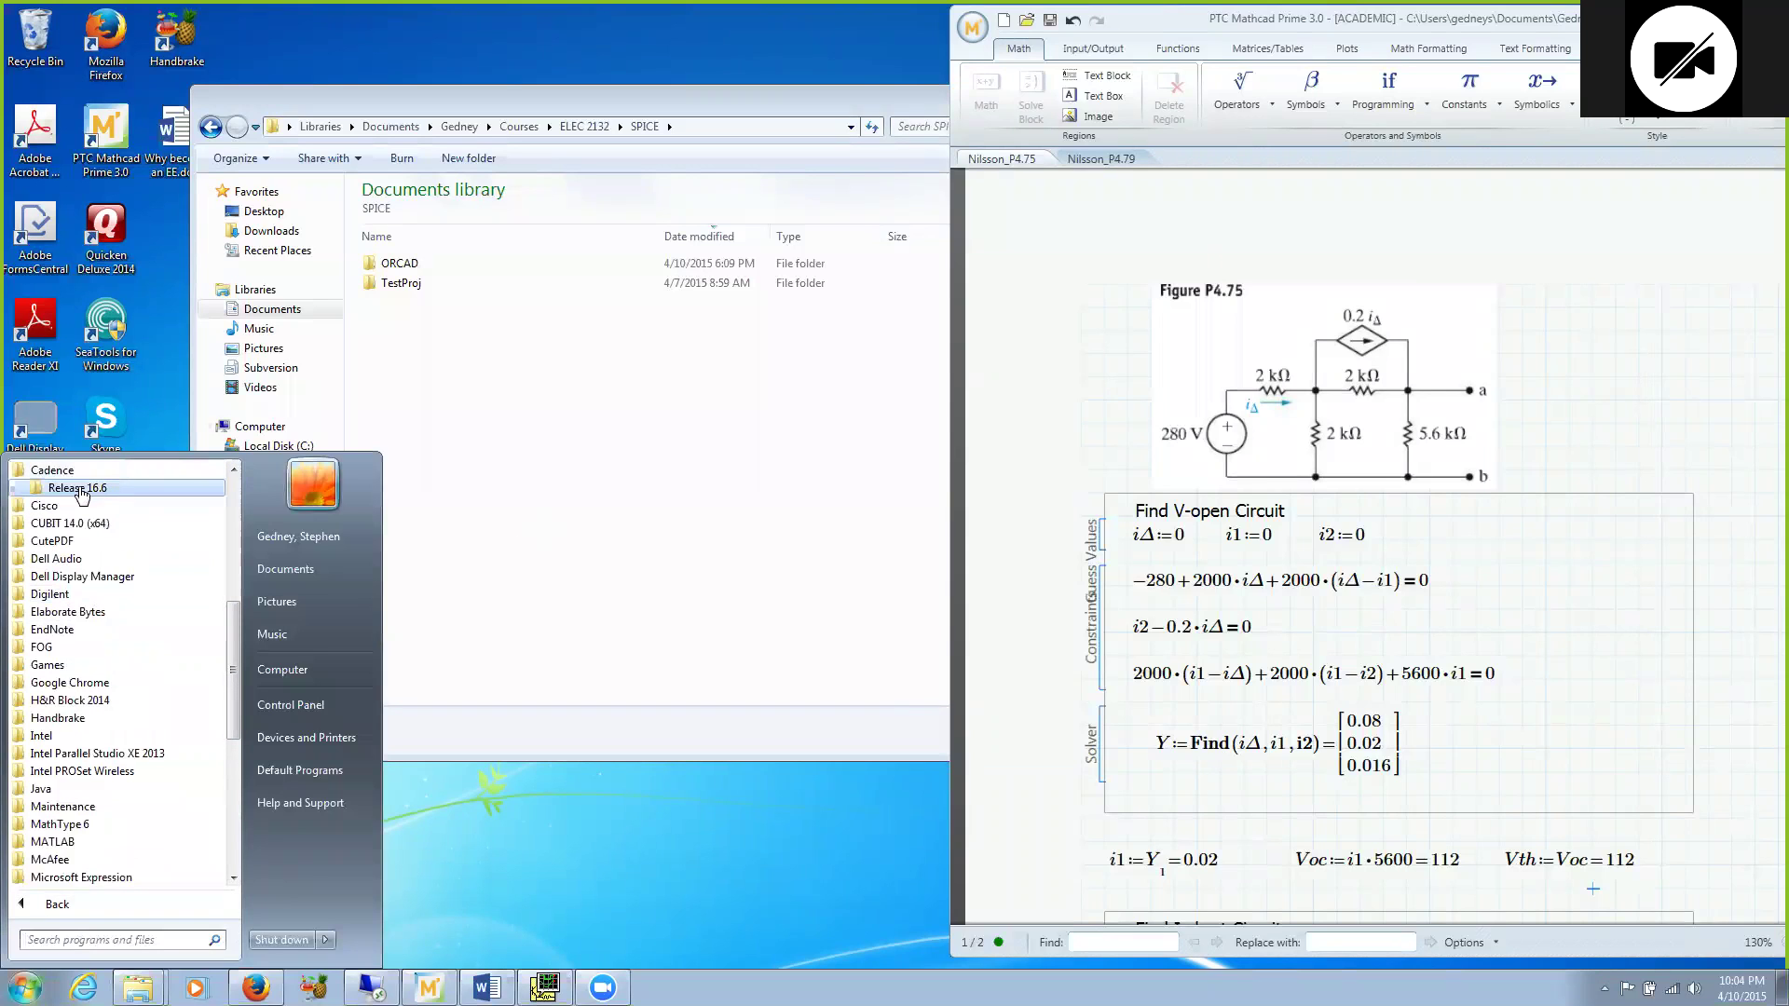
left_click(82, 490)
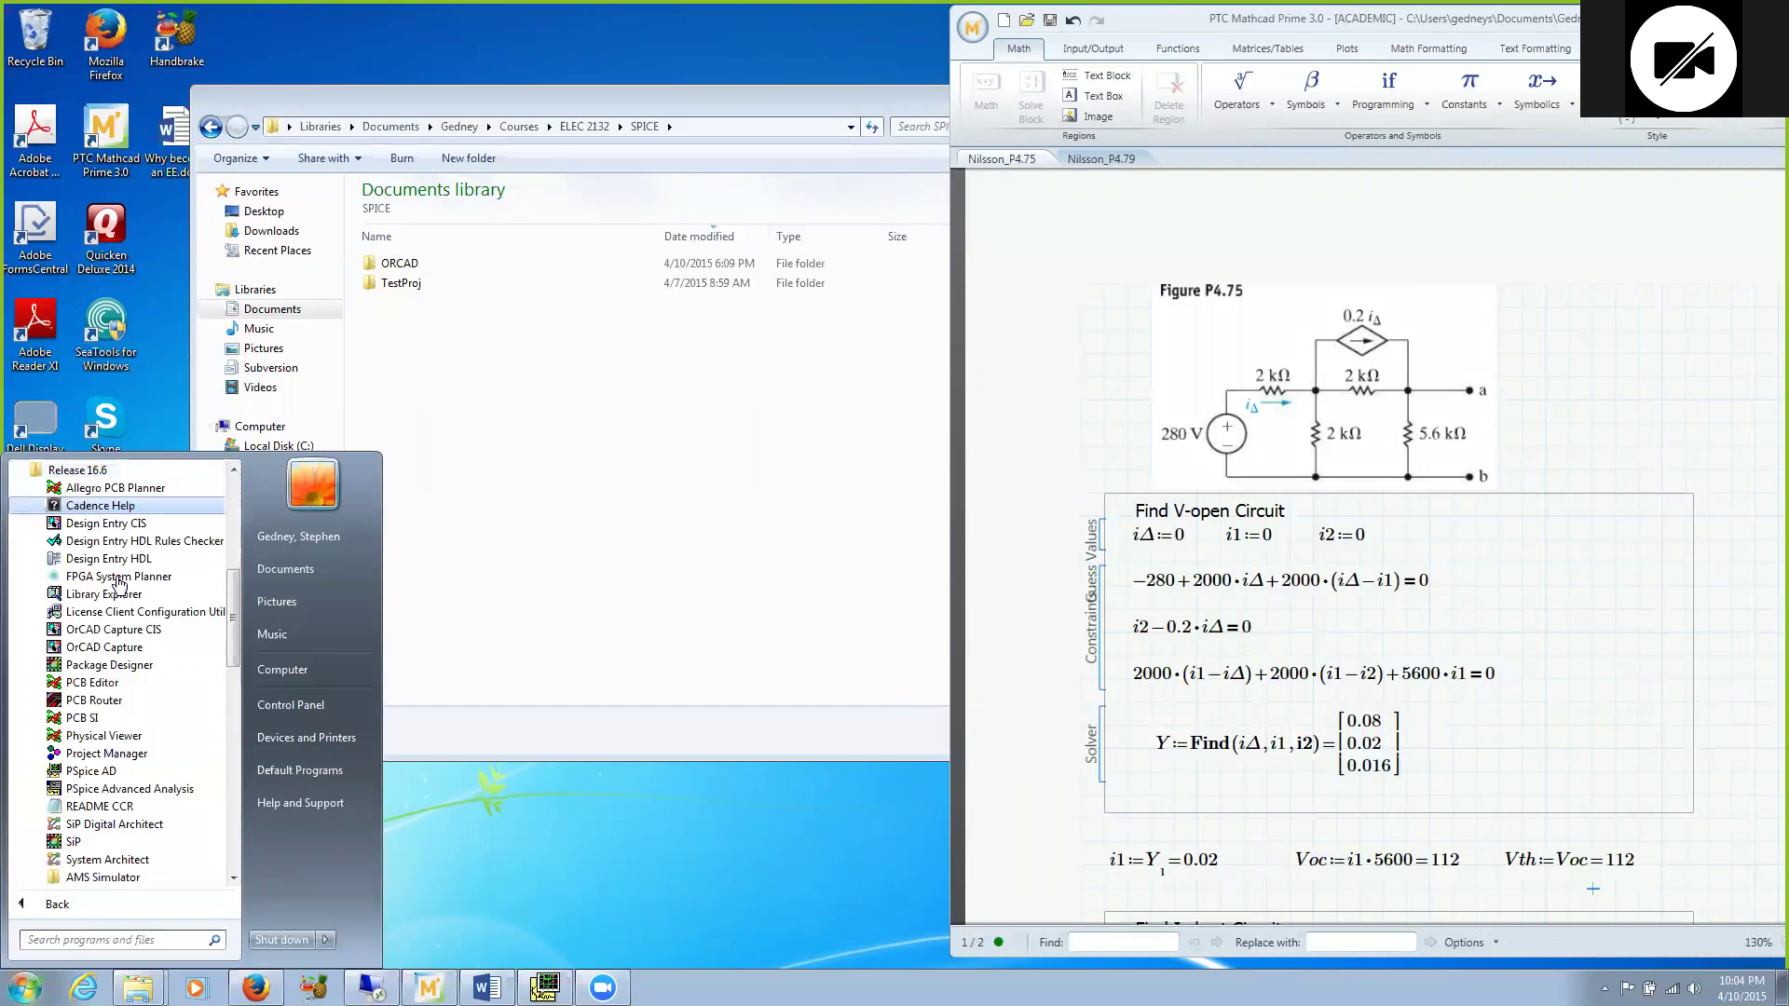
left_click(120, 649)
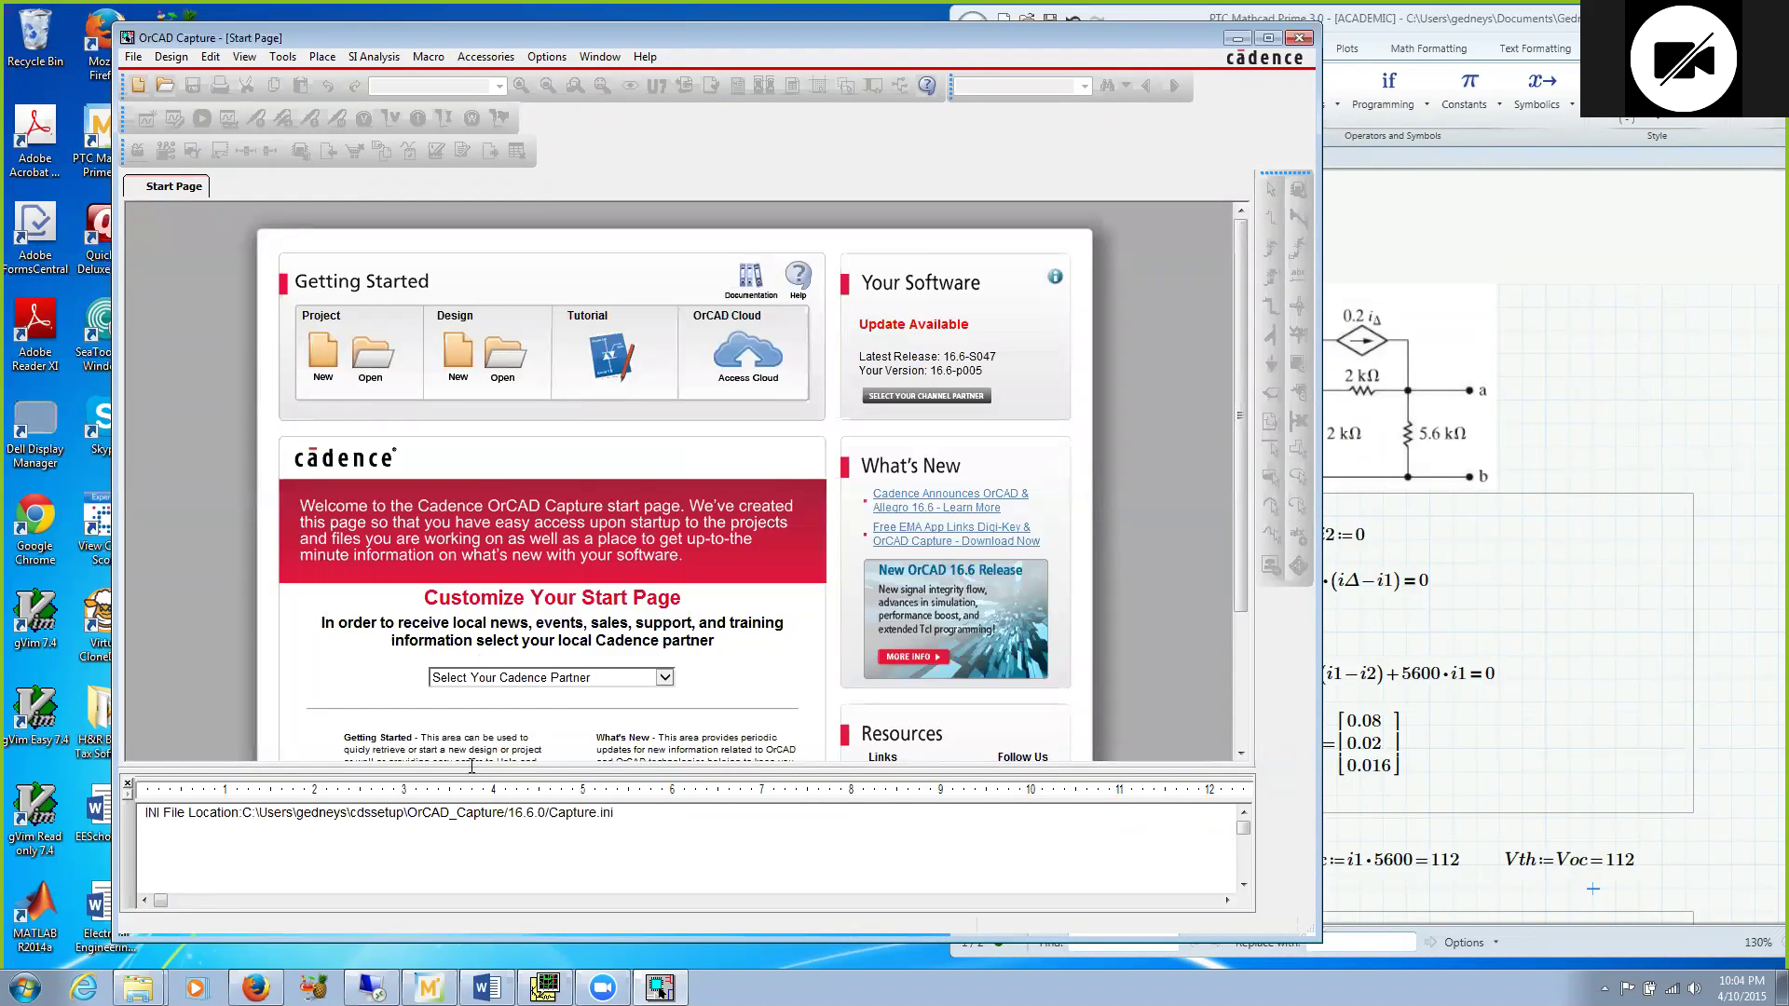
left_click(486, 987)
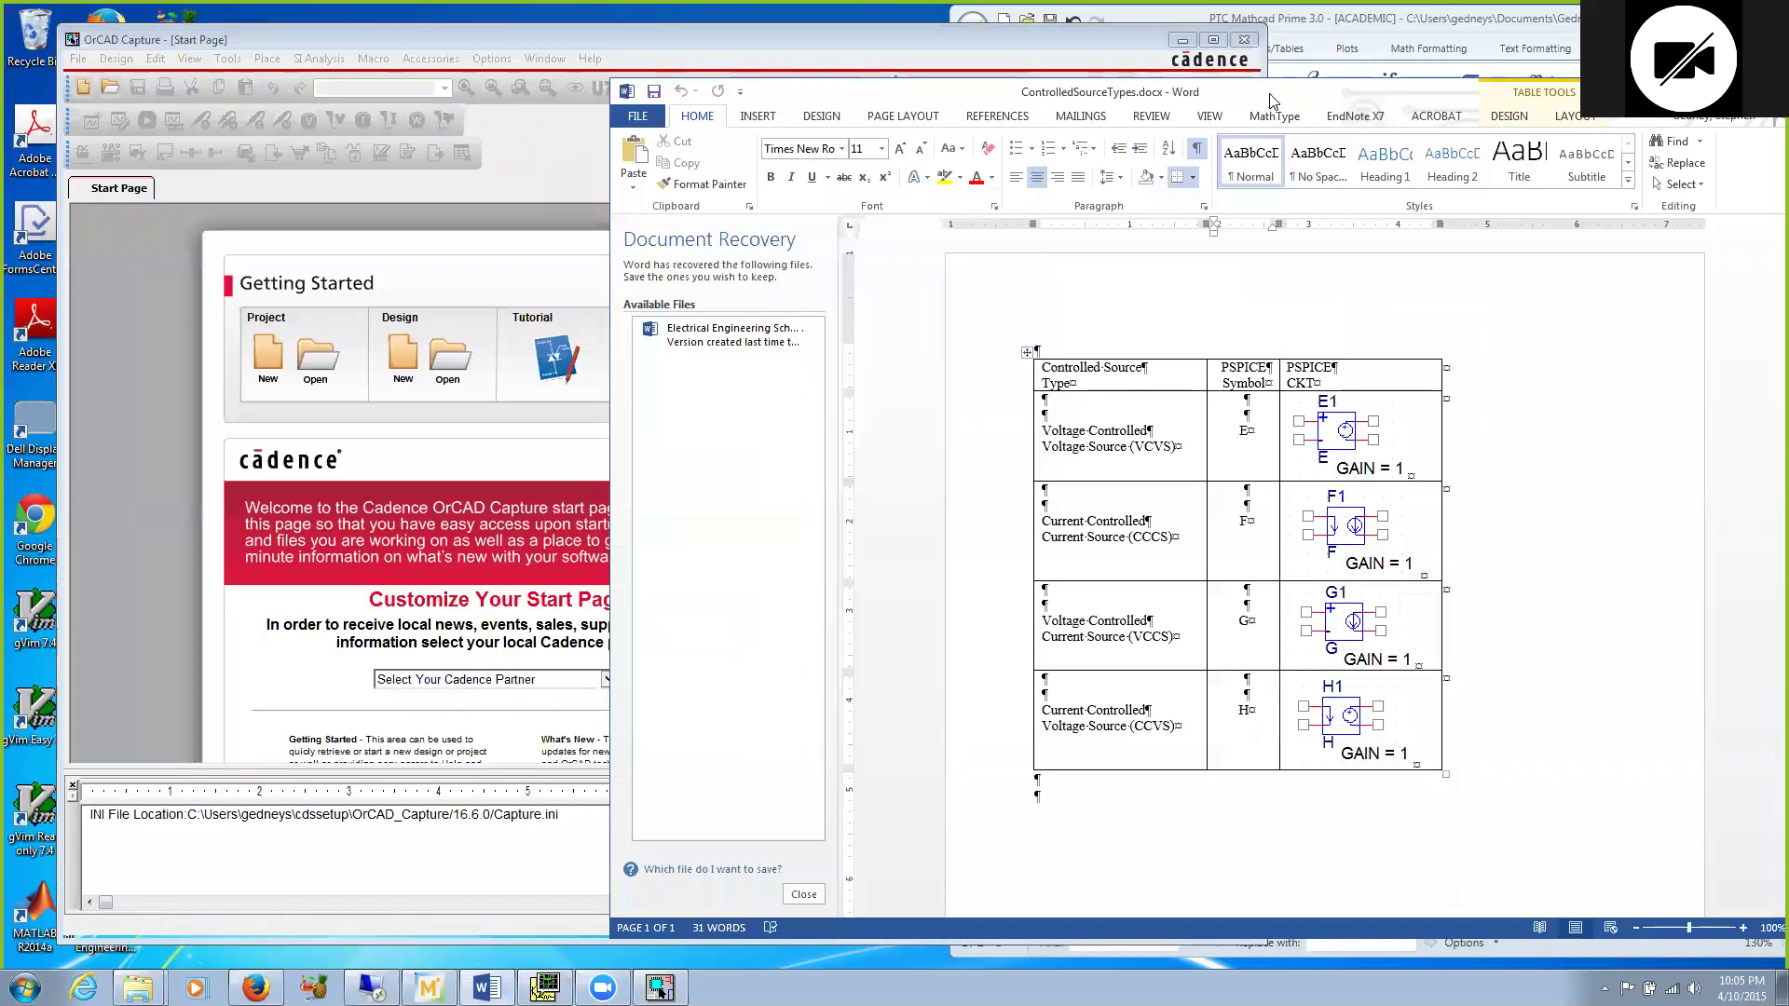
Step: Review the table of E, F, G, H controlled sources and select the E1 VCVS picture
left_click_drag(1273, 100, 1281, 85)
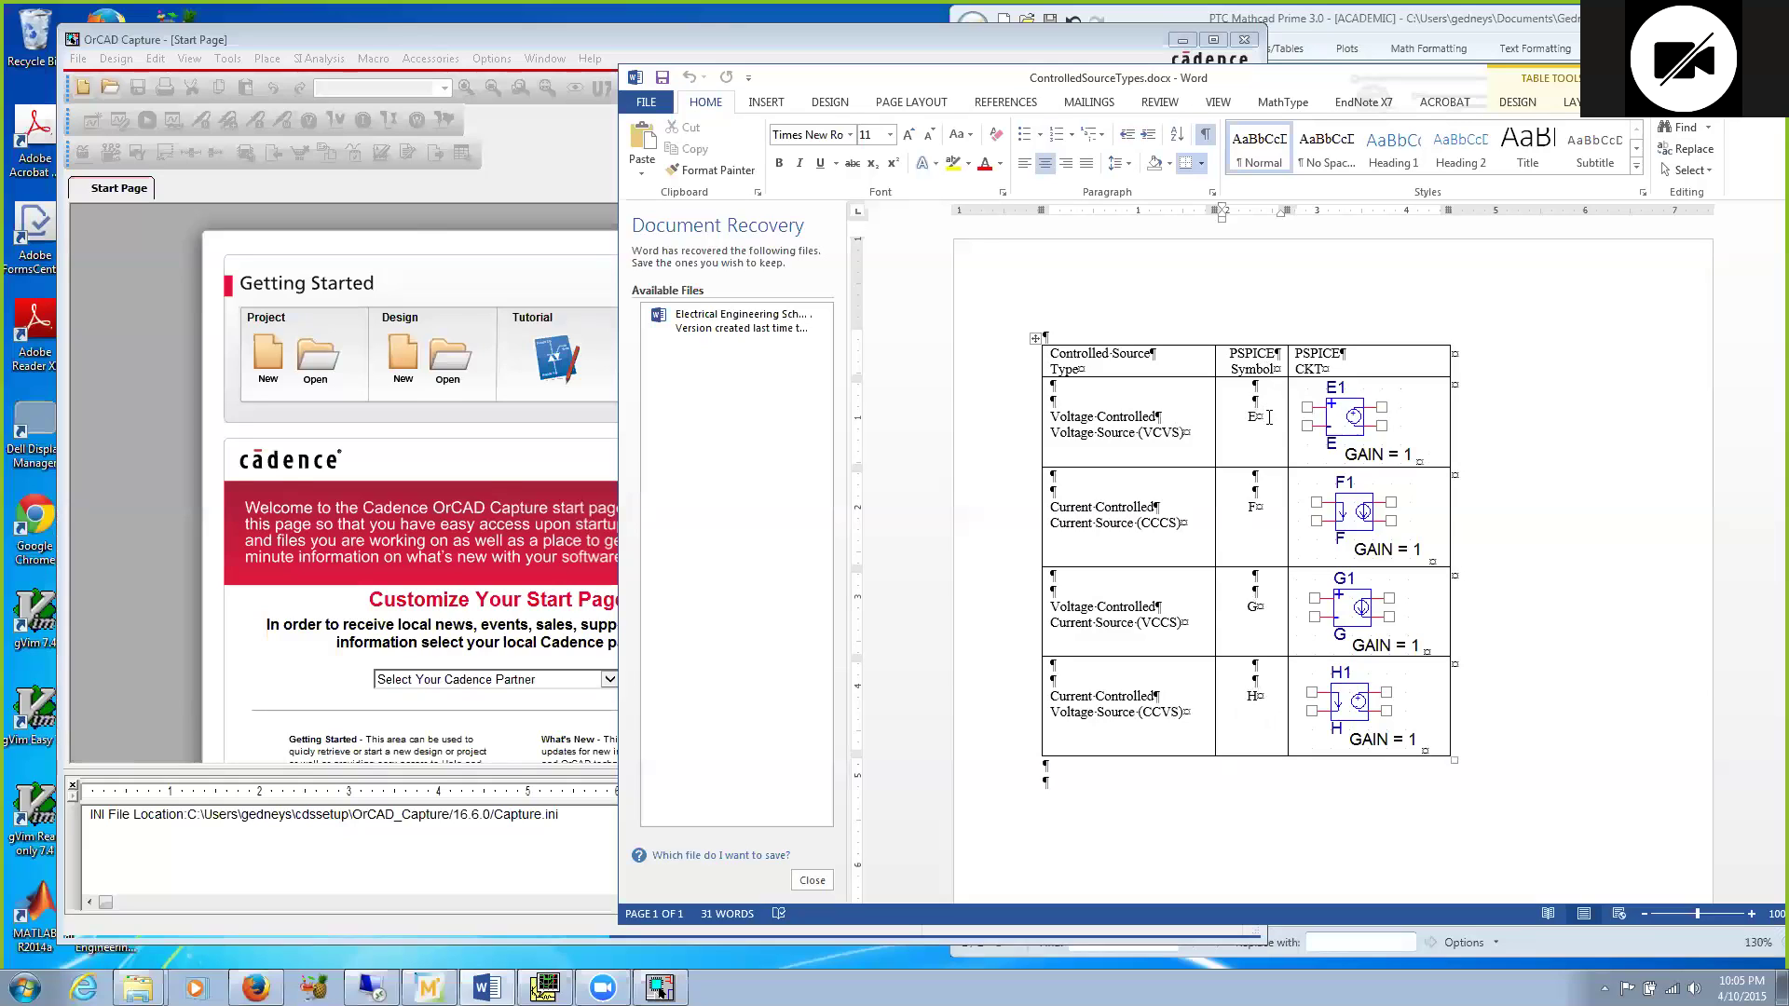
left_click(1334, 407)
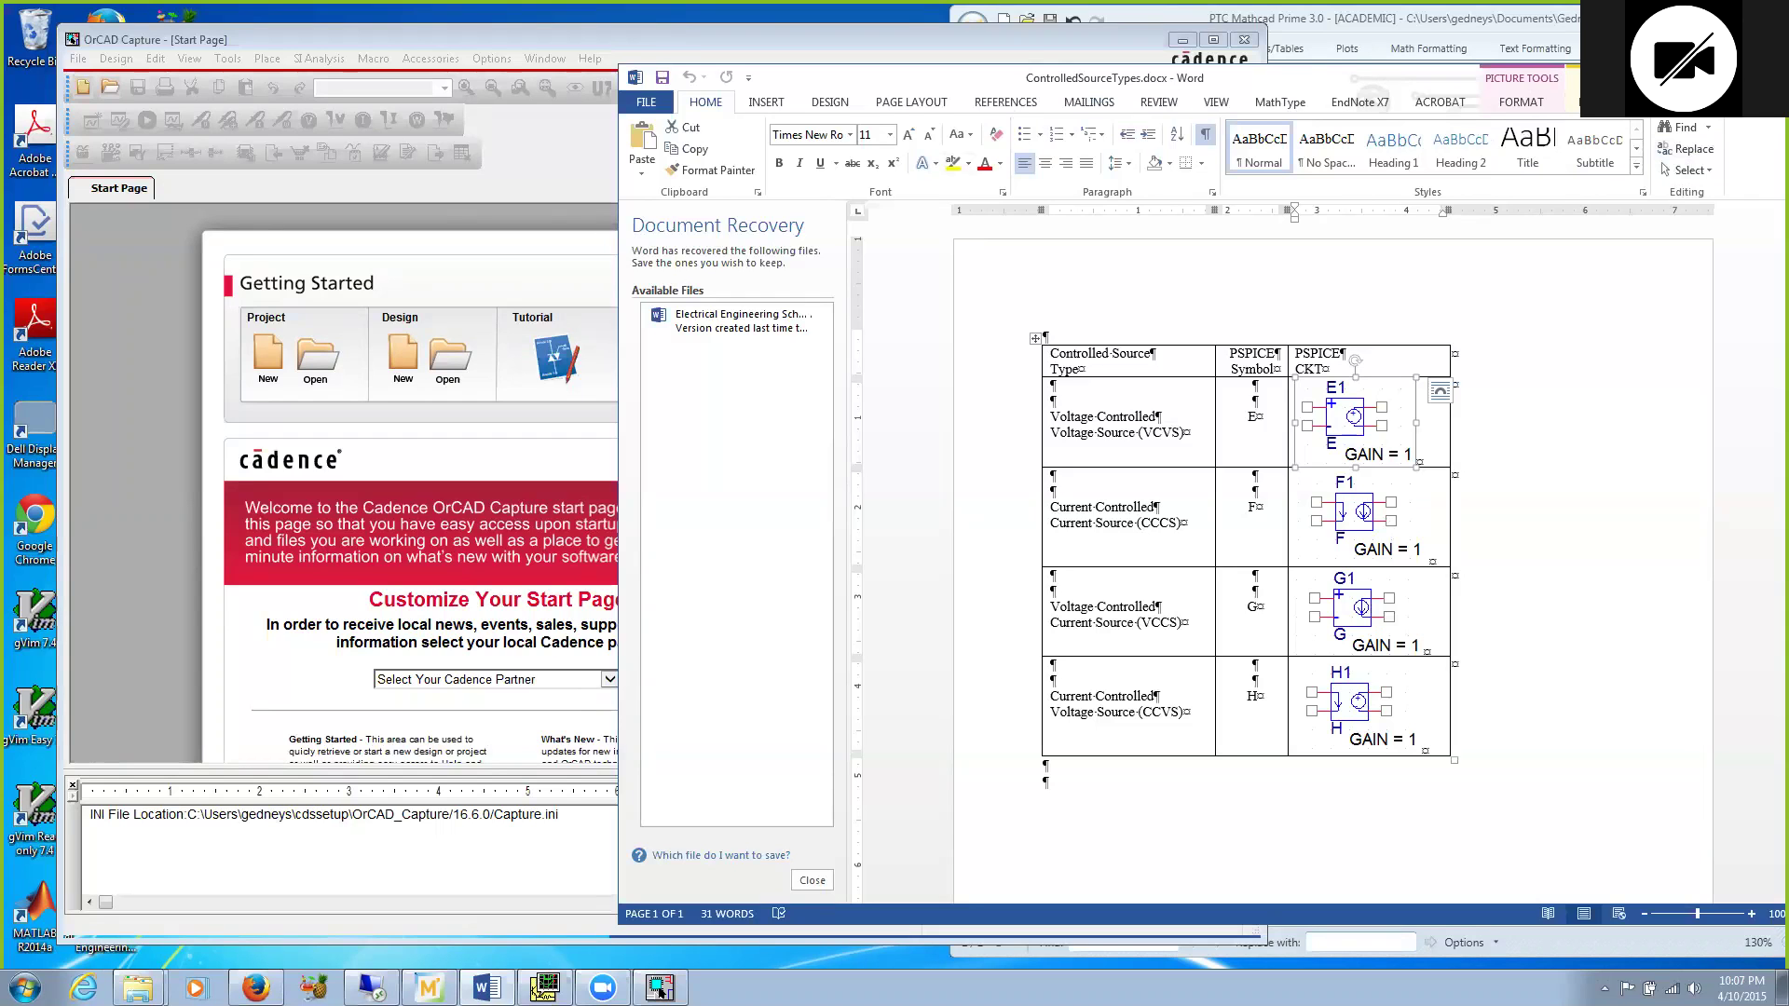
Step: Bring OrCAD Capture forward and open the ELEC2132DCTutorial.opj project
left_click(1546, 332)
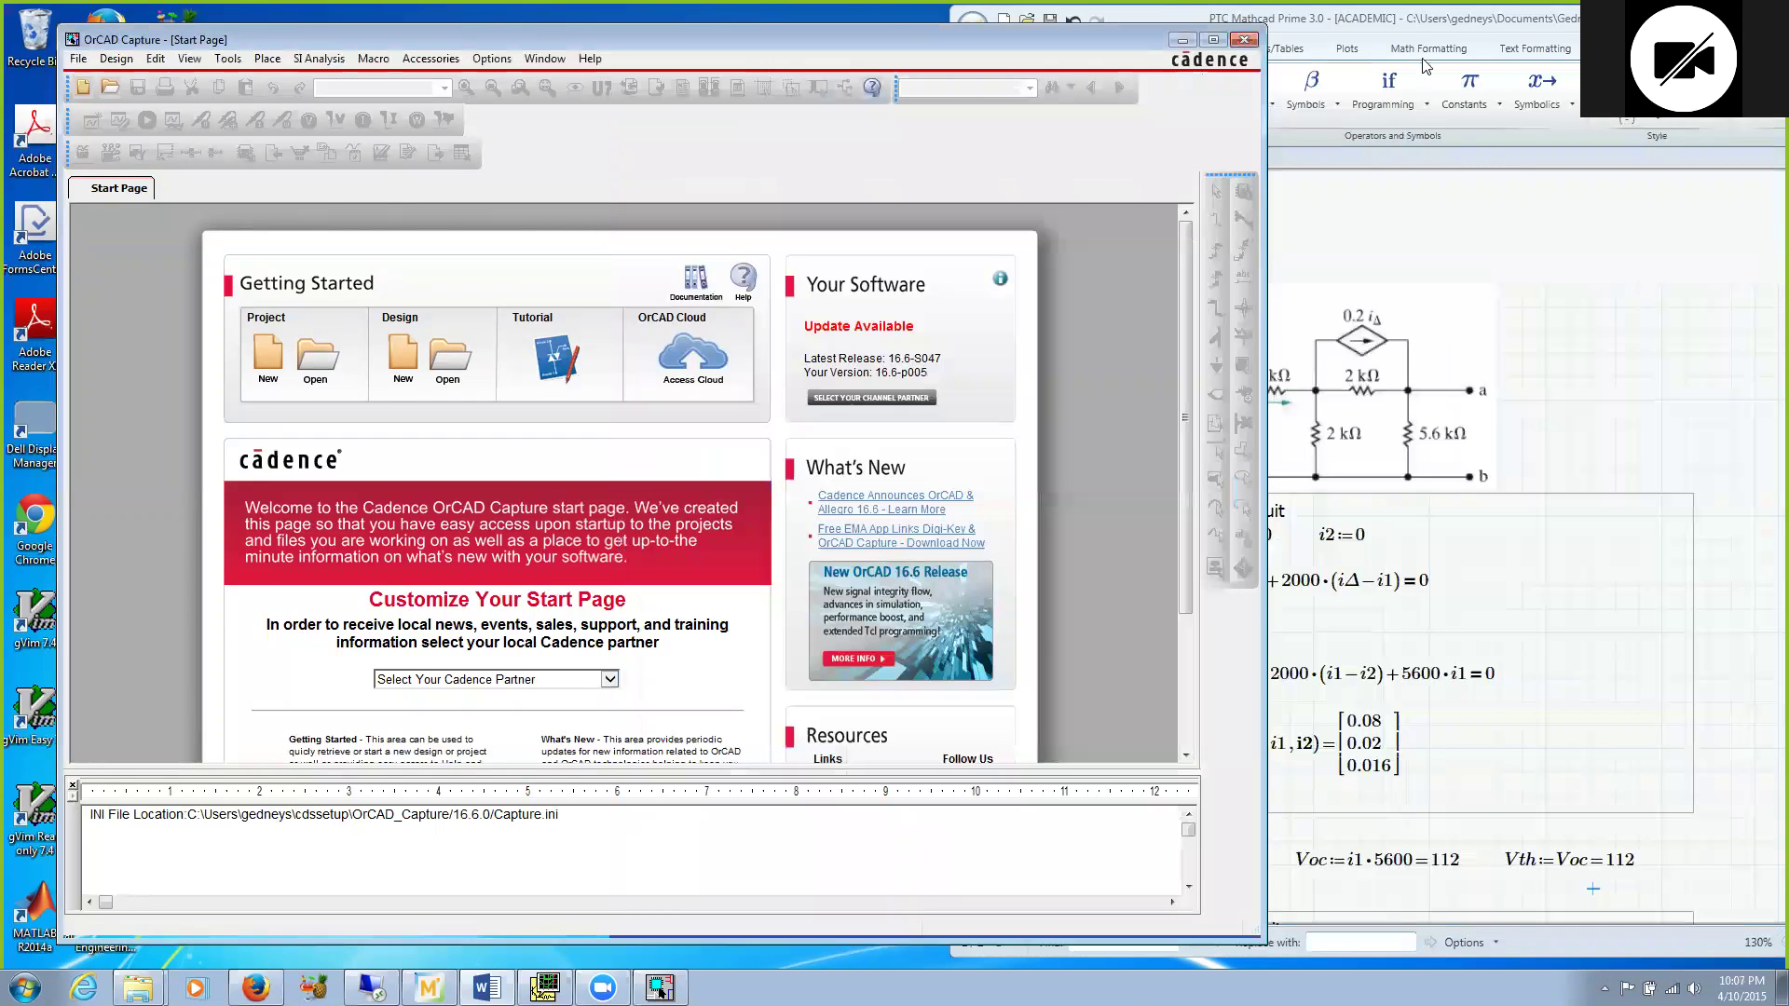
left_click_drag(1411, 28, 1436, 24)
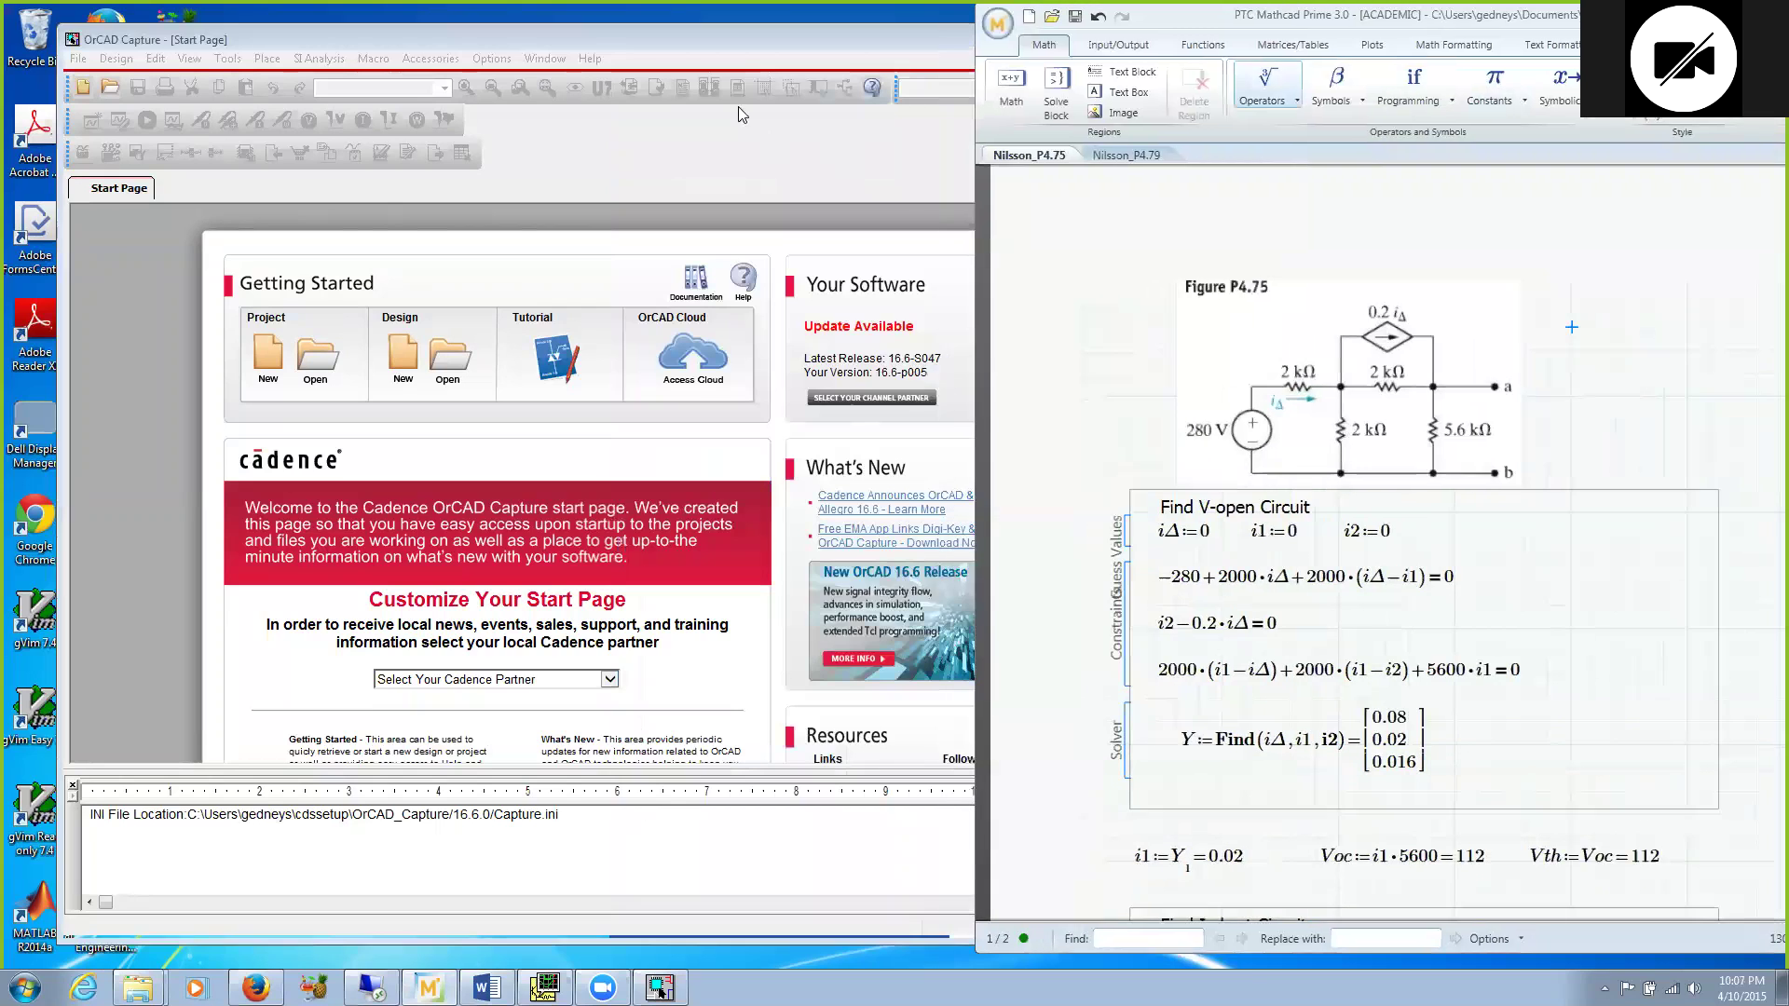
left_click(697, 35)
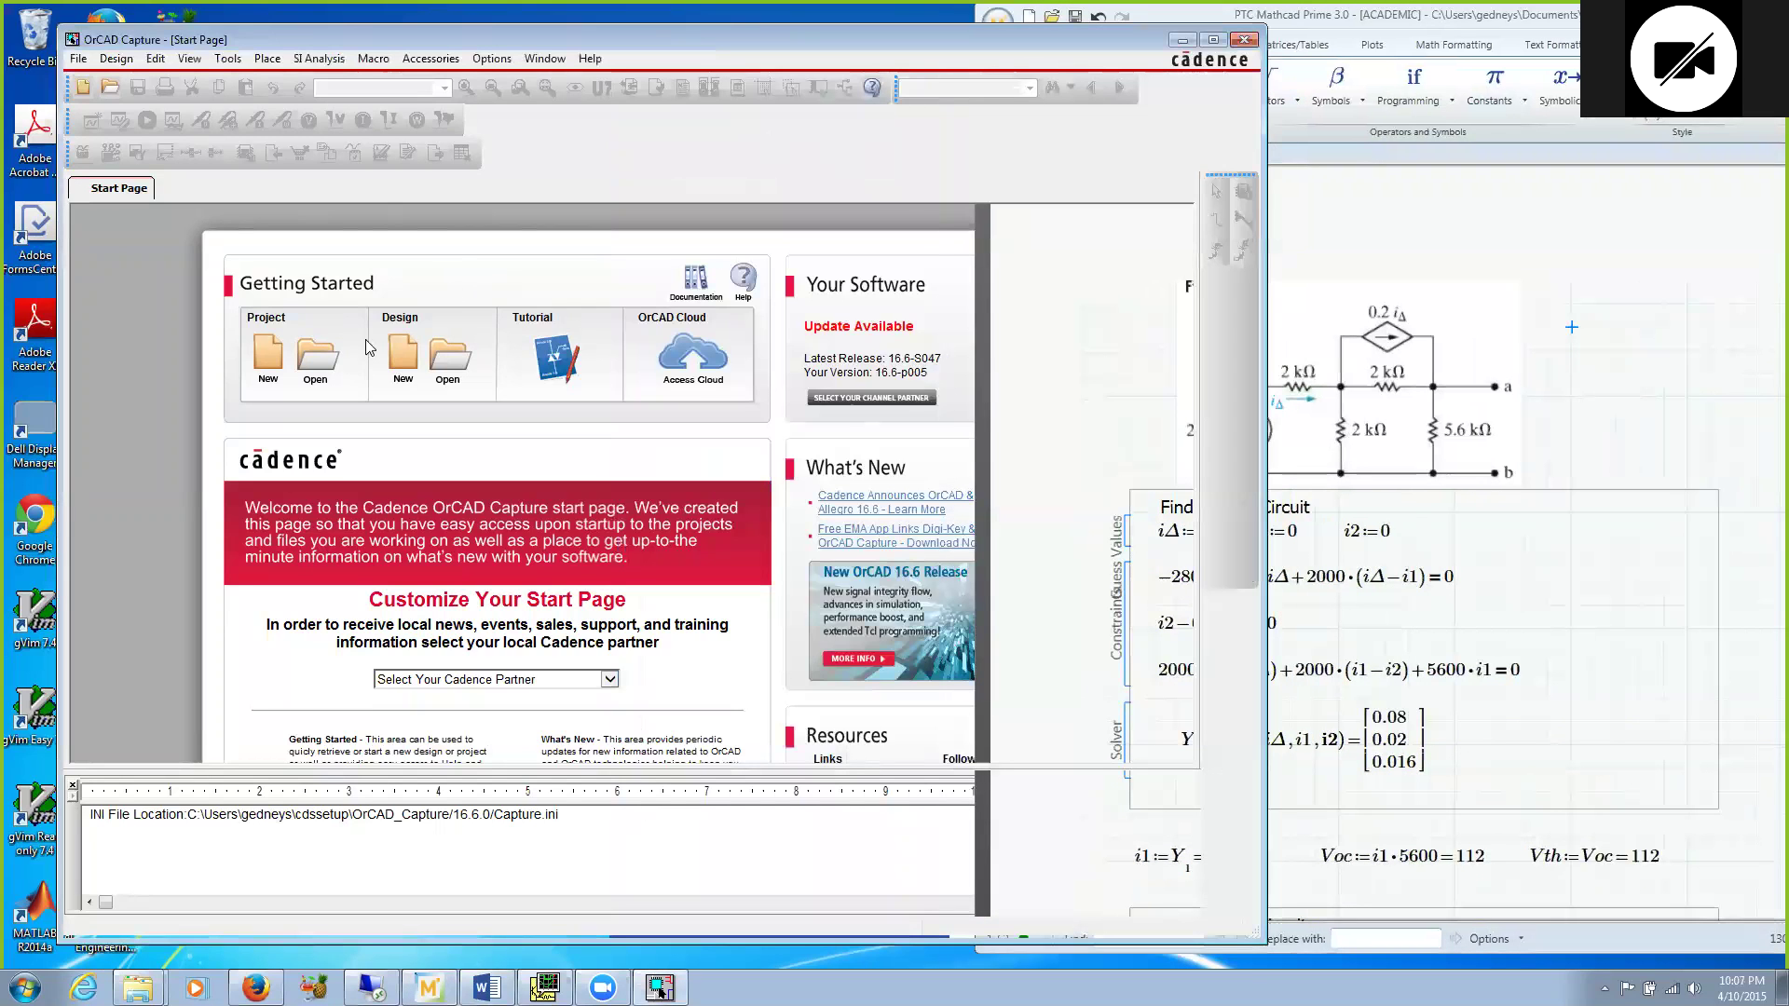
left_click(316, 359)
left_click(578, 540)
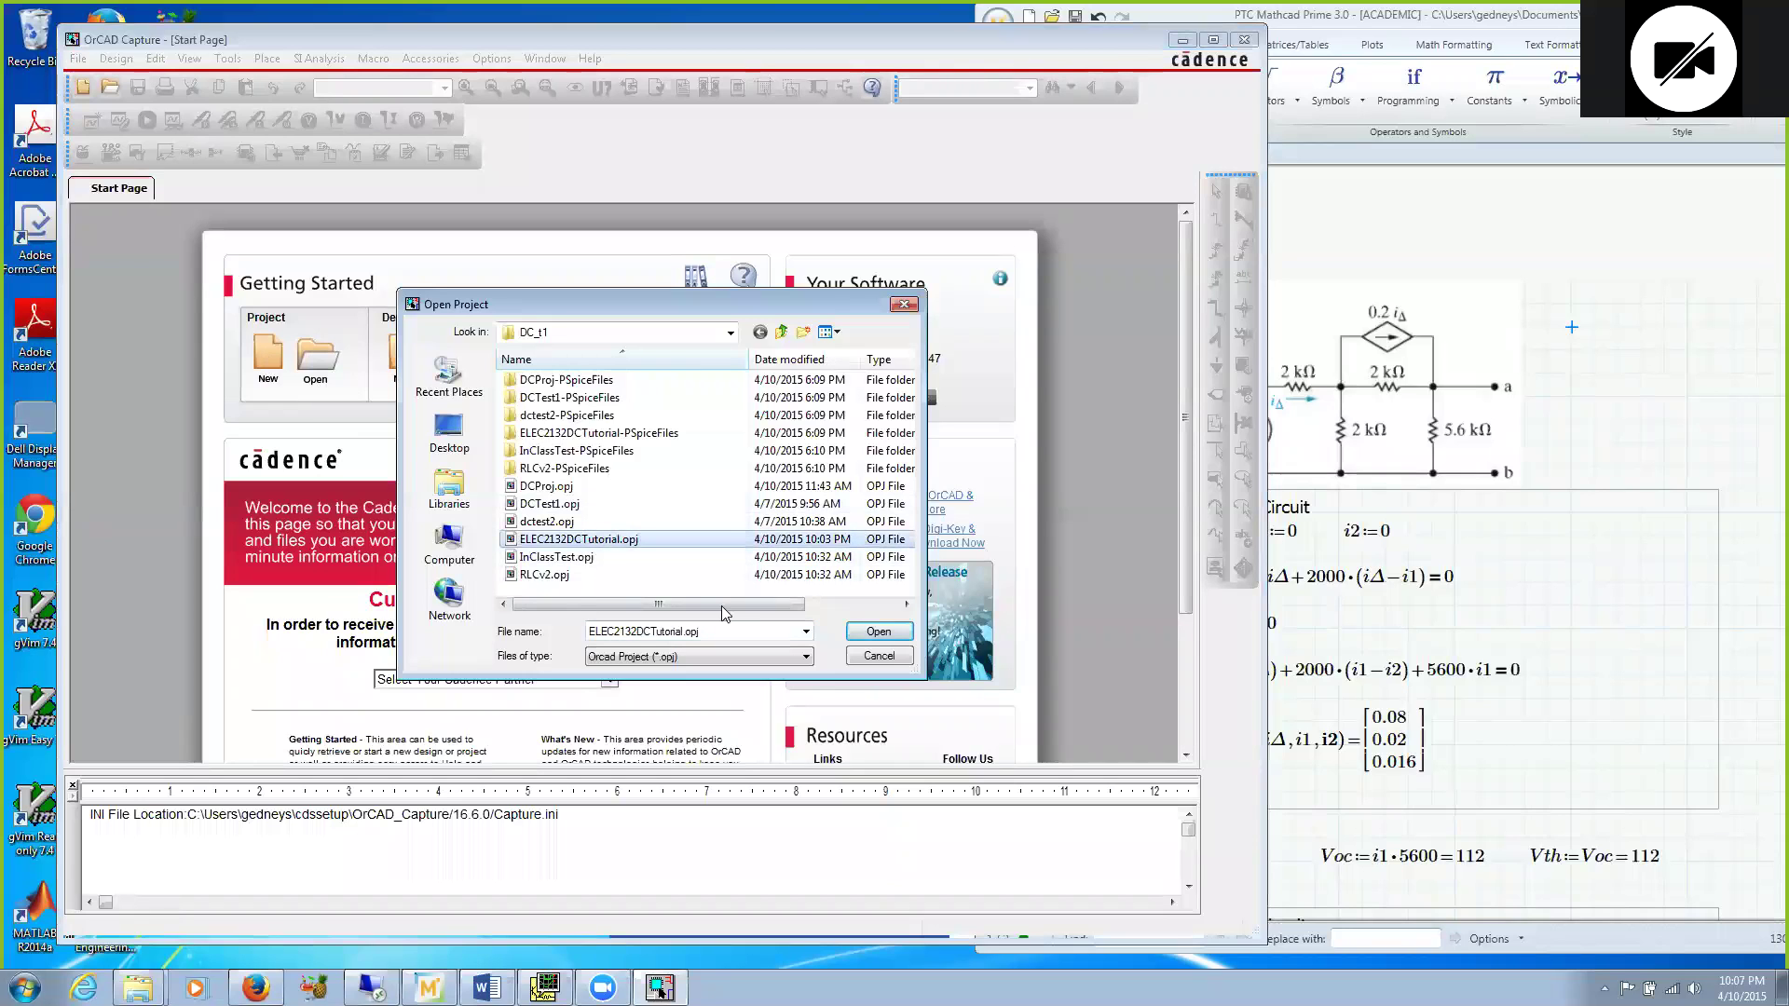
left_click(876, 633)
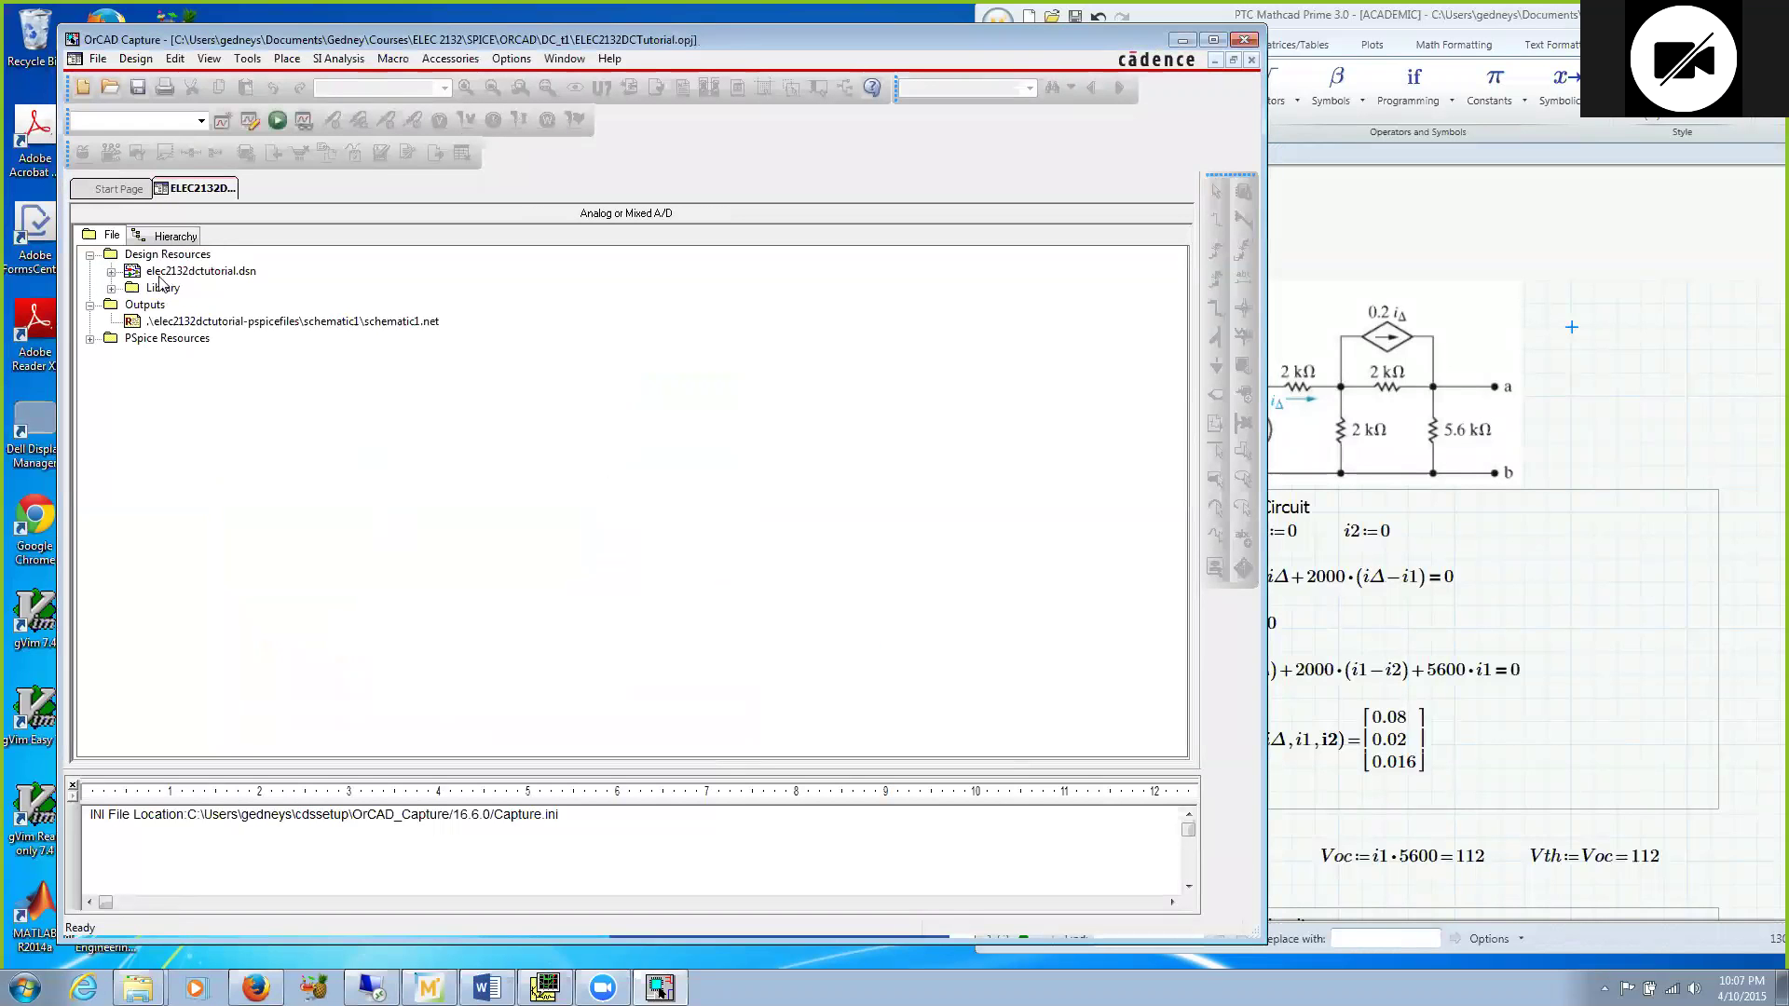
Step: Expand the design and SCHEMATIC1 in the tree and open the P4.75 schematic page
left_click(112, 272)
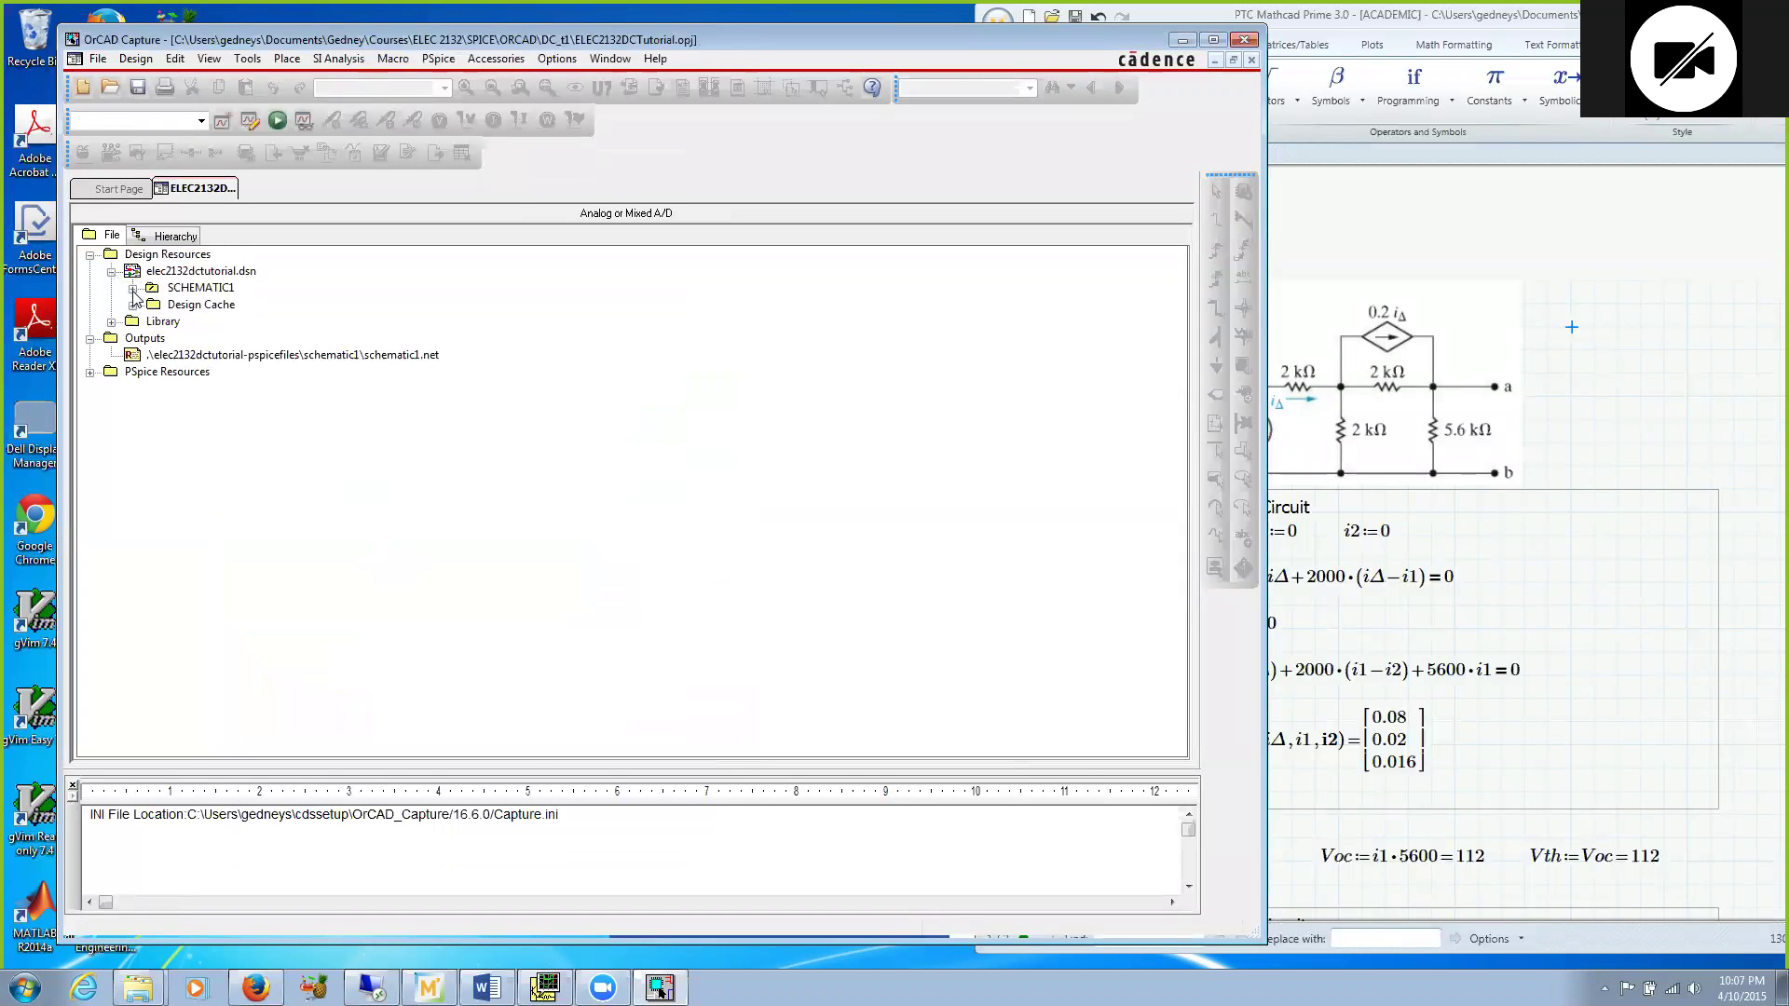
left_click(132, 288)
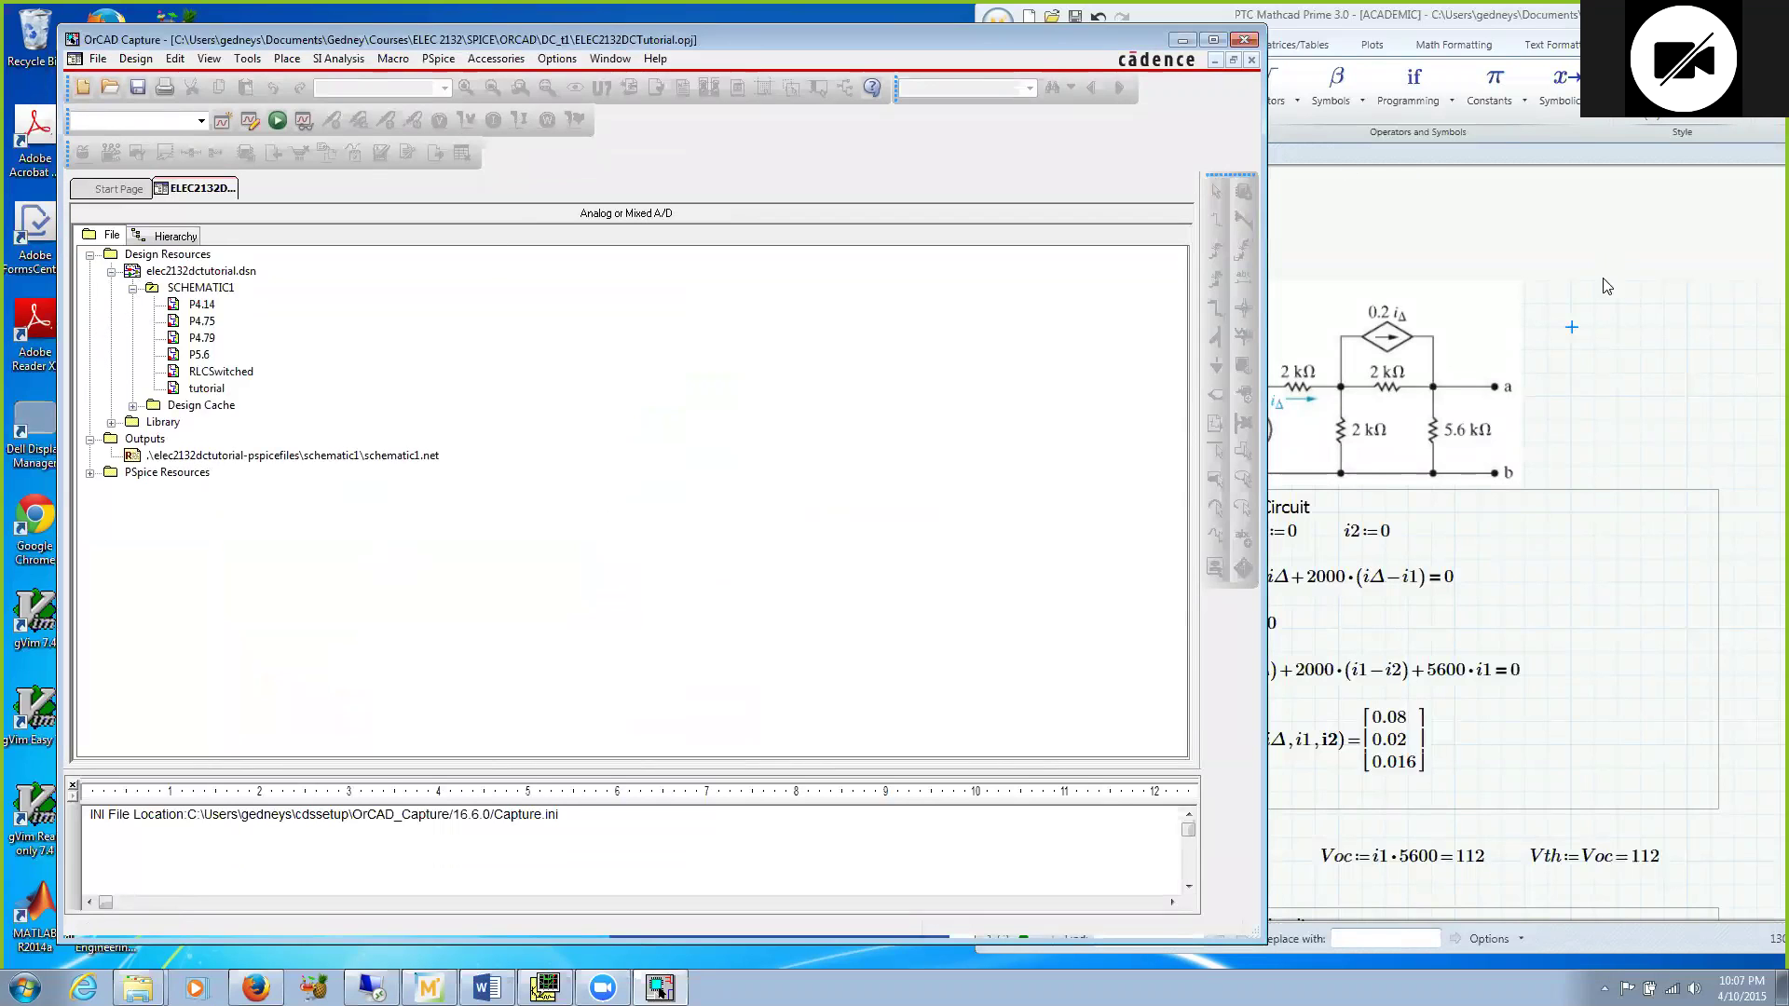
left_click(1604, 275)
left_click(1399, 28)
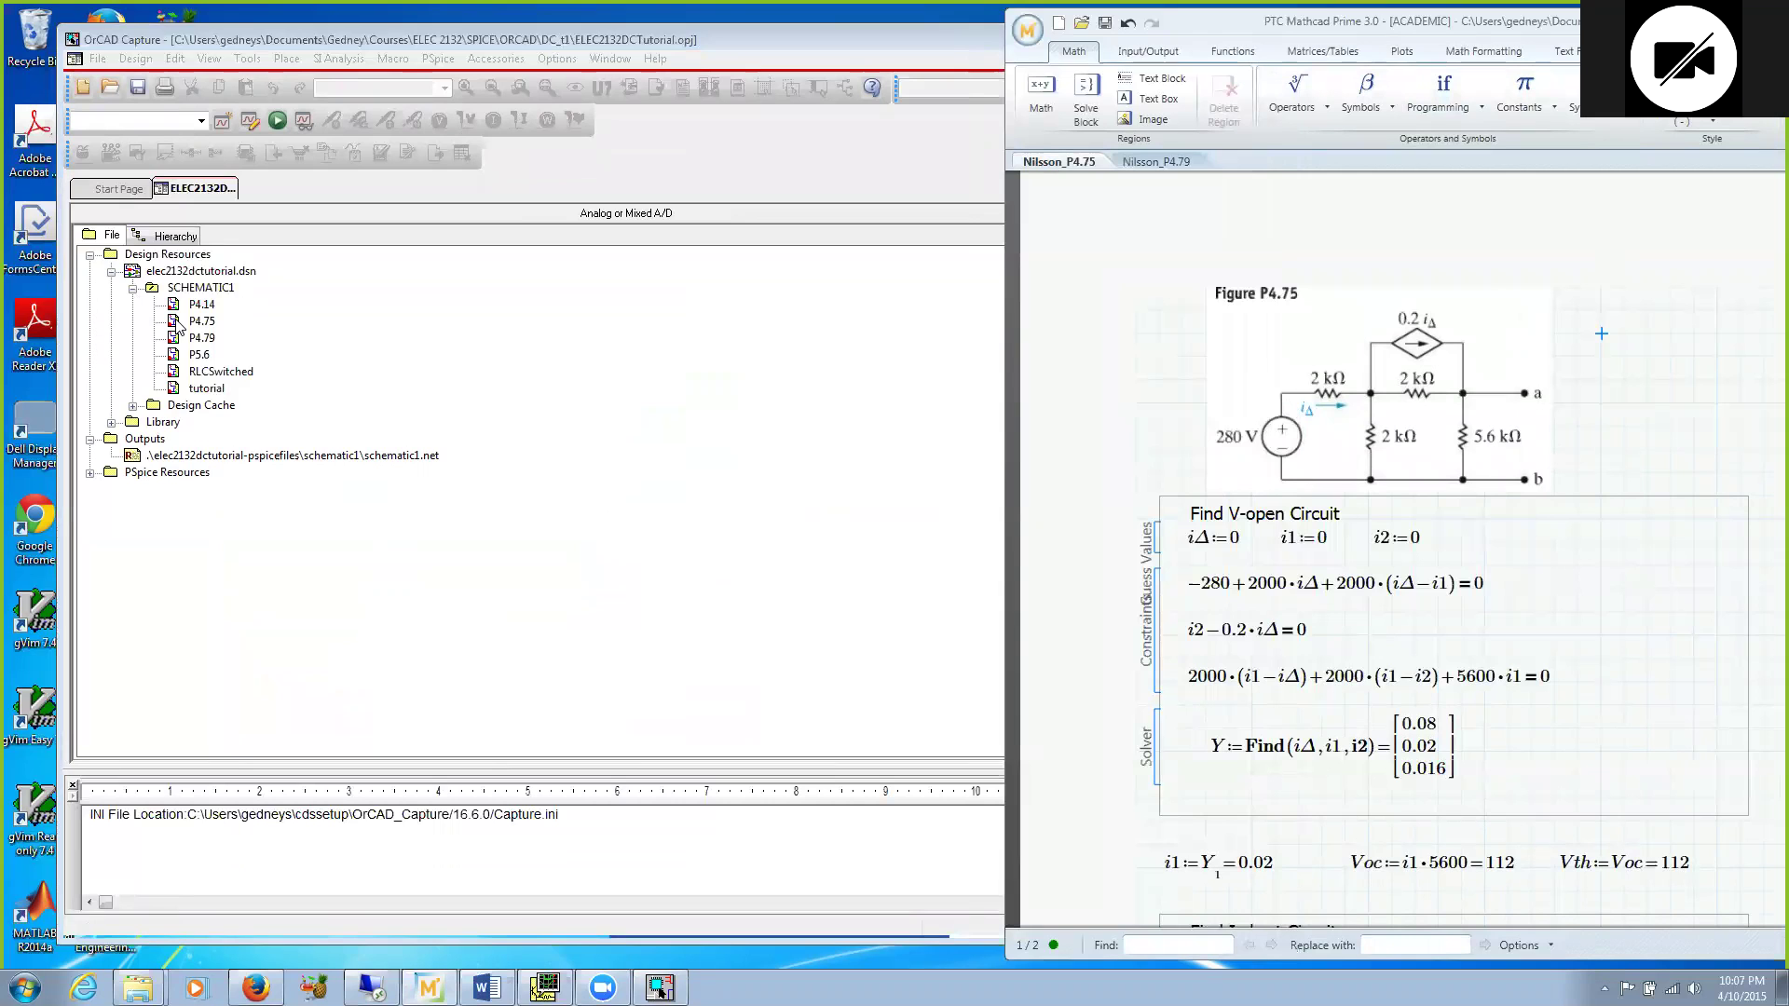
double_click(176, 321)
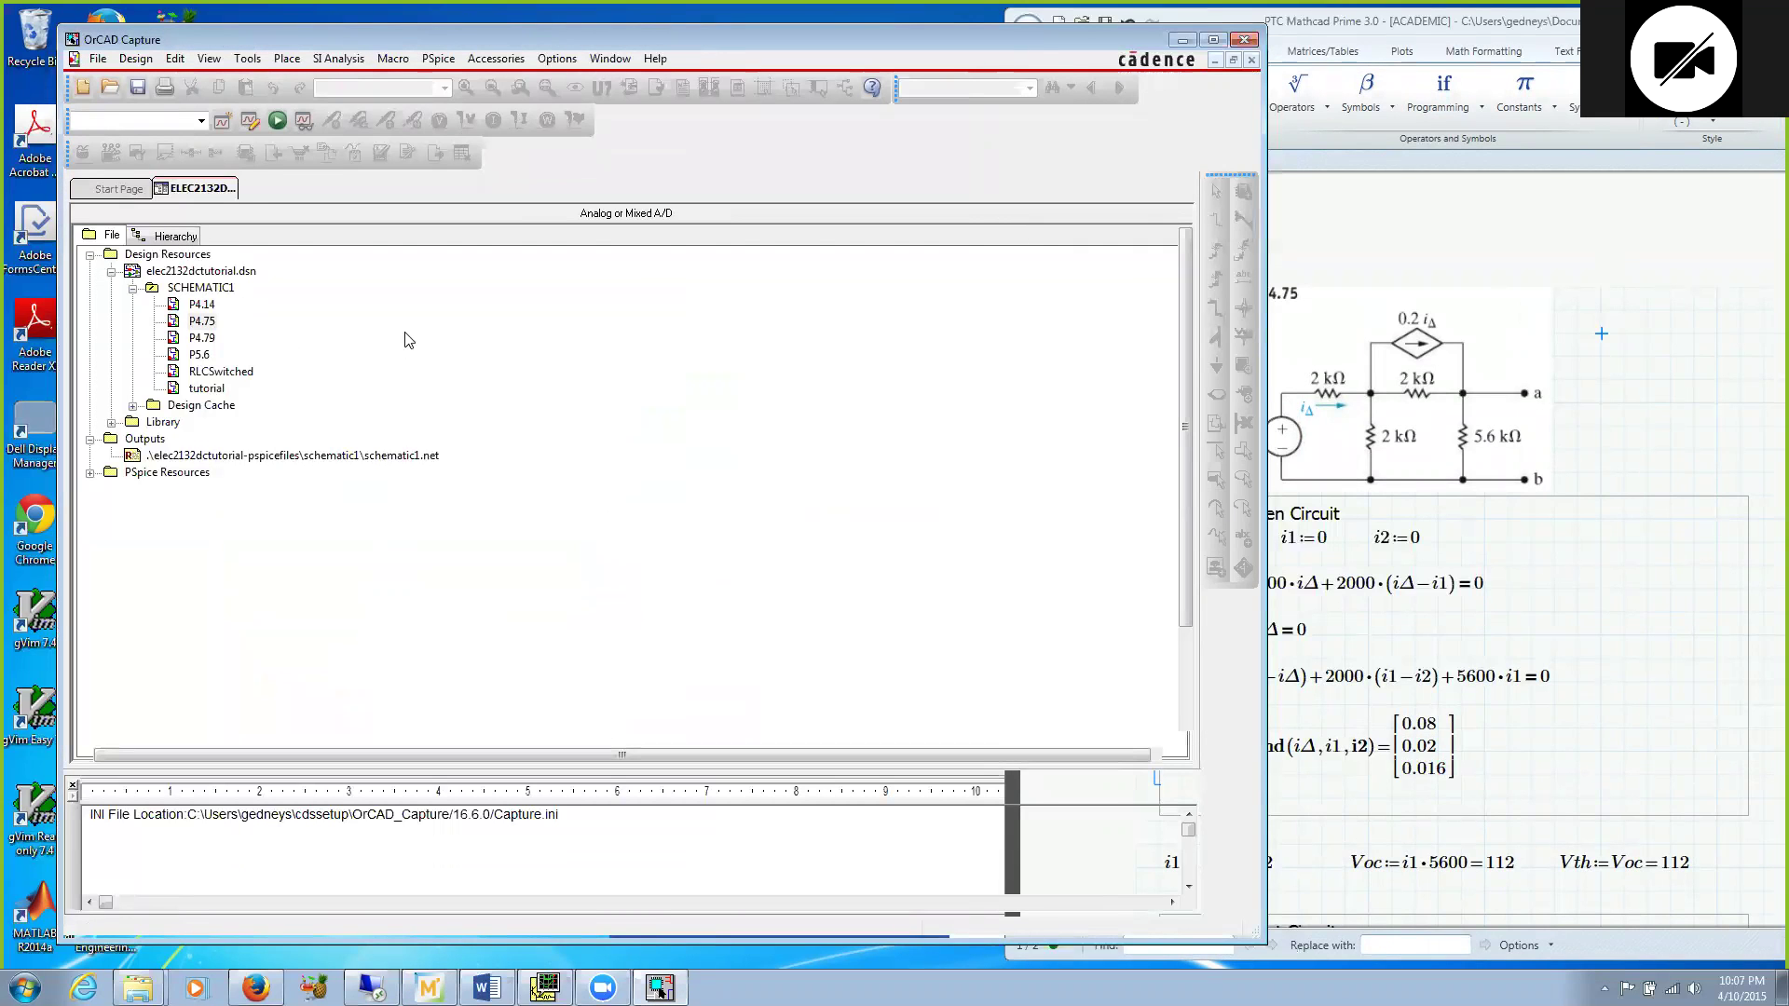
left_click(519, 88)
Step: Zoom into the P4.75 circuit and compare it with the Figure P4.75 drawing in Mathcad
left_click_drag(232, 307, 606, 531)
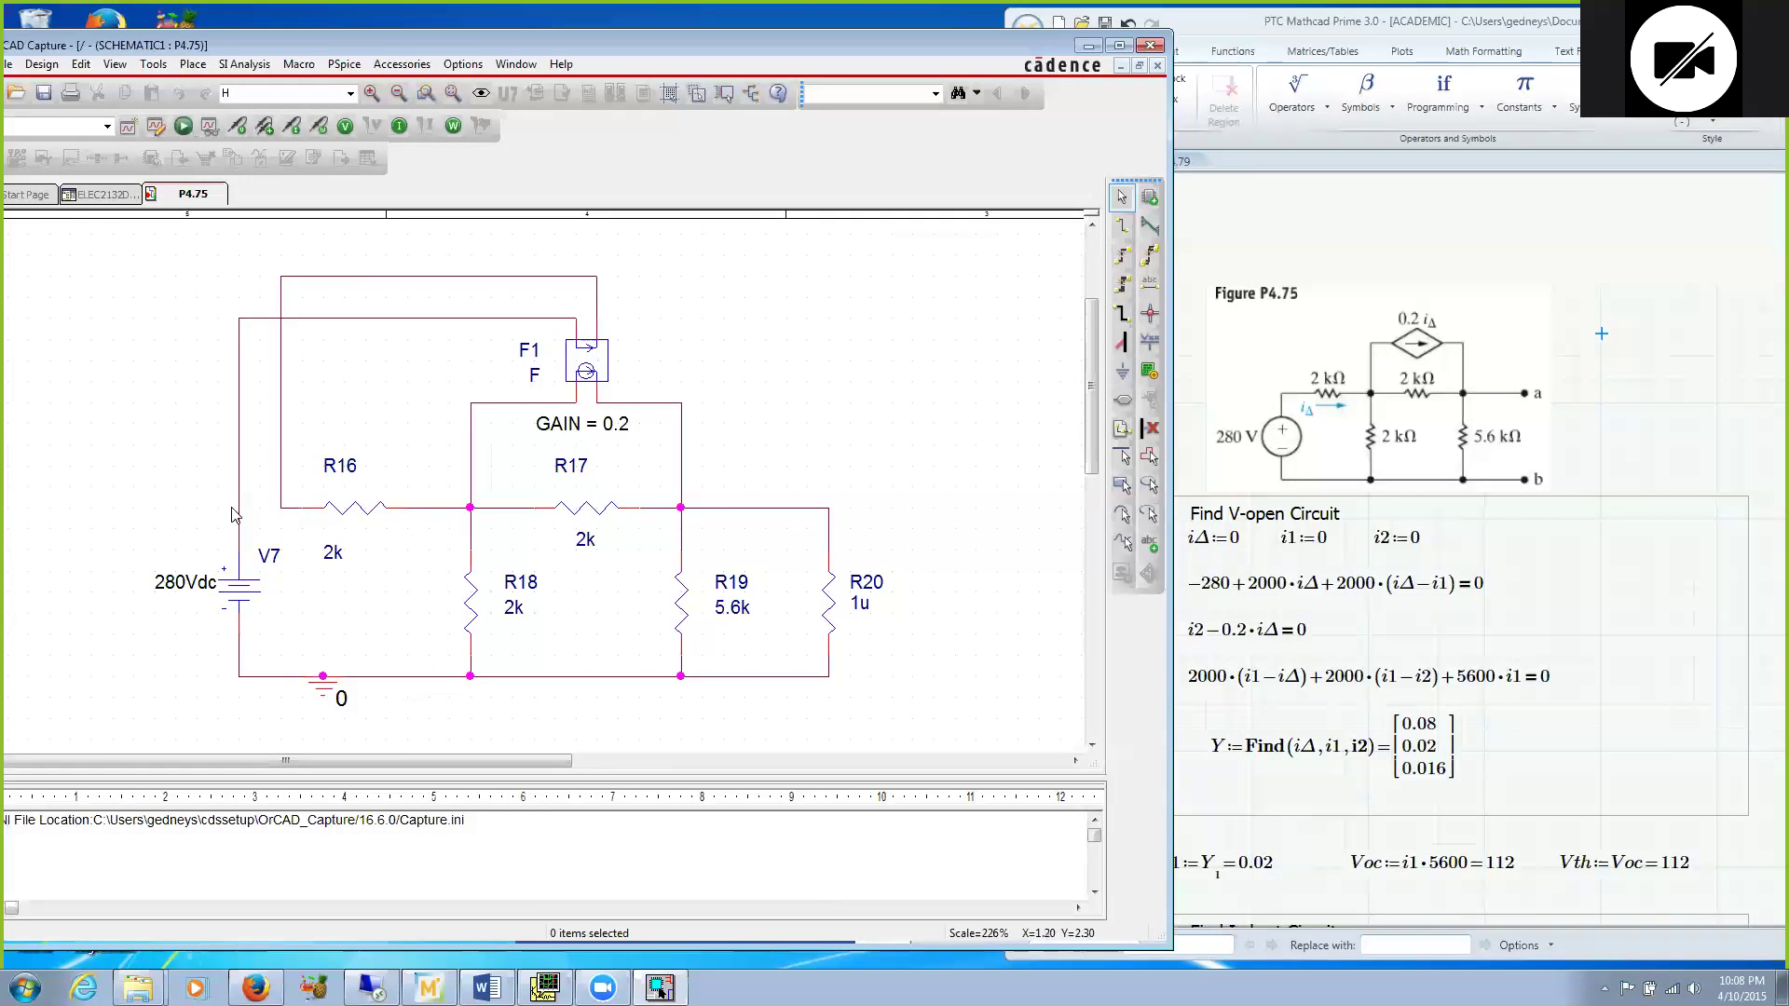
left_click(1323, 415)
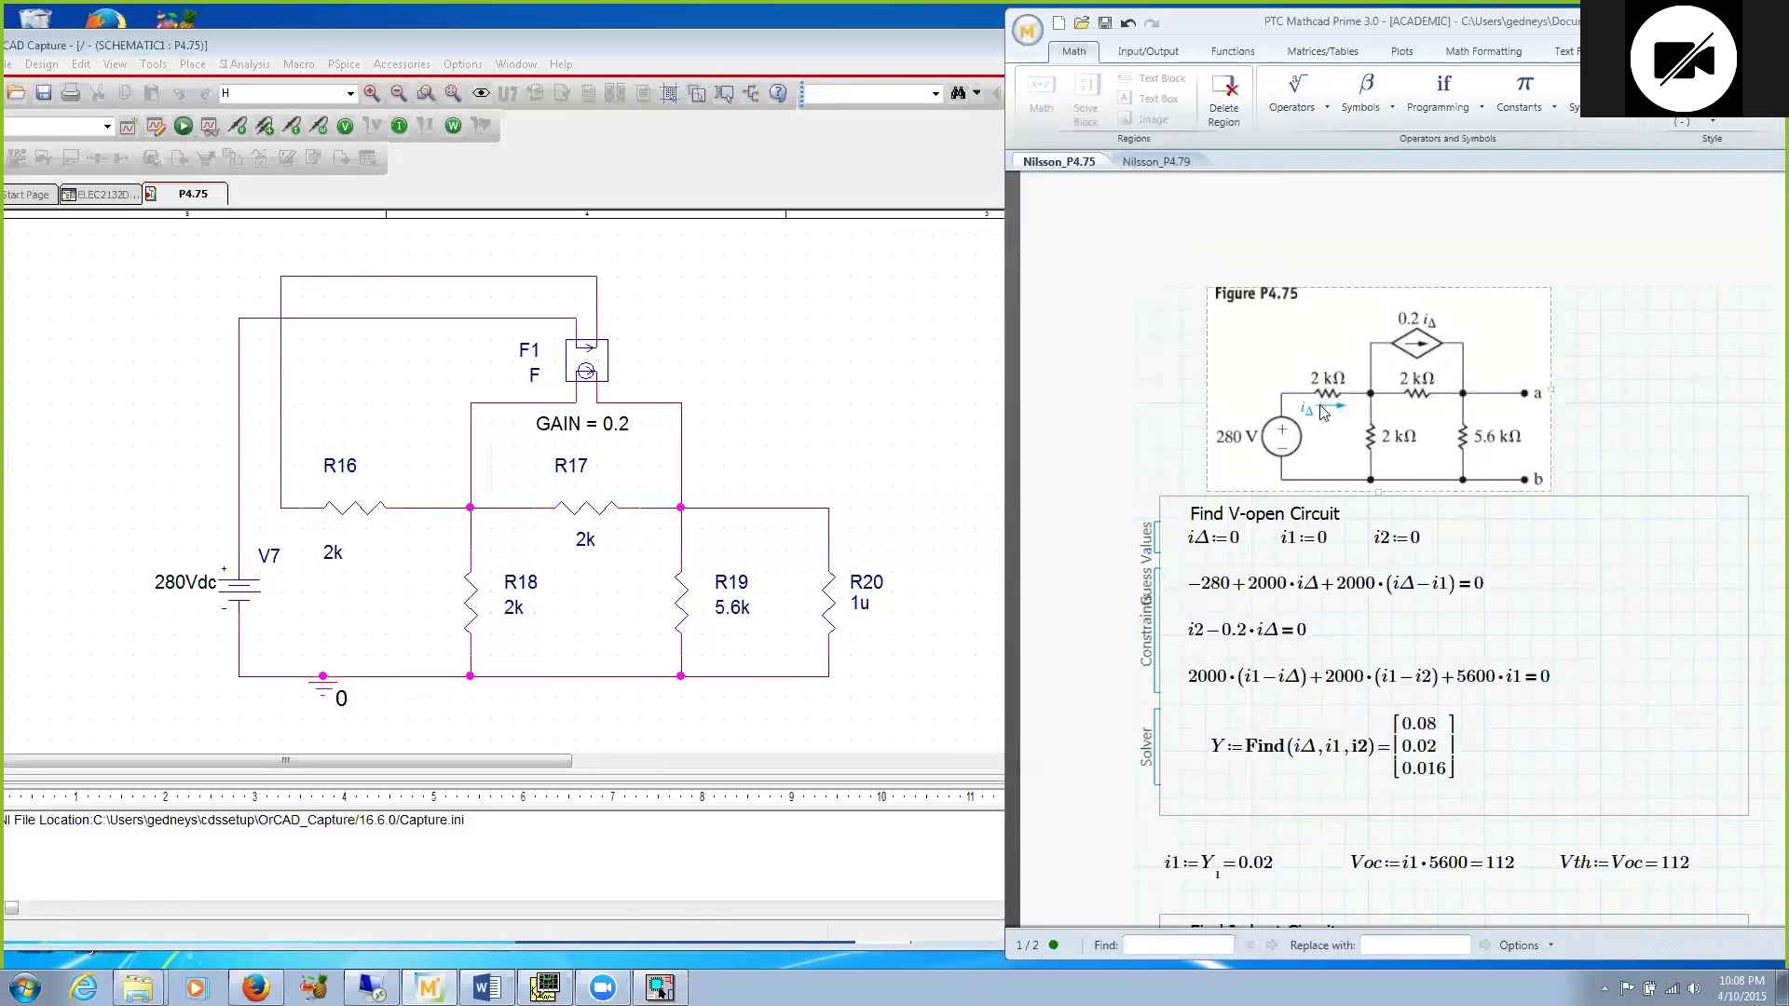
left_click(654, 328)
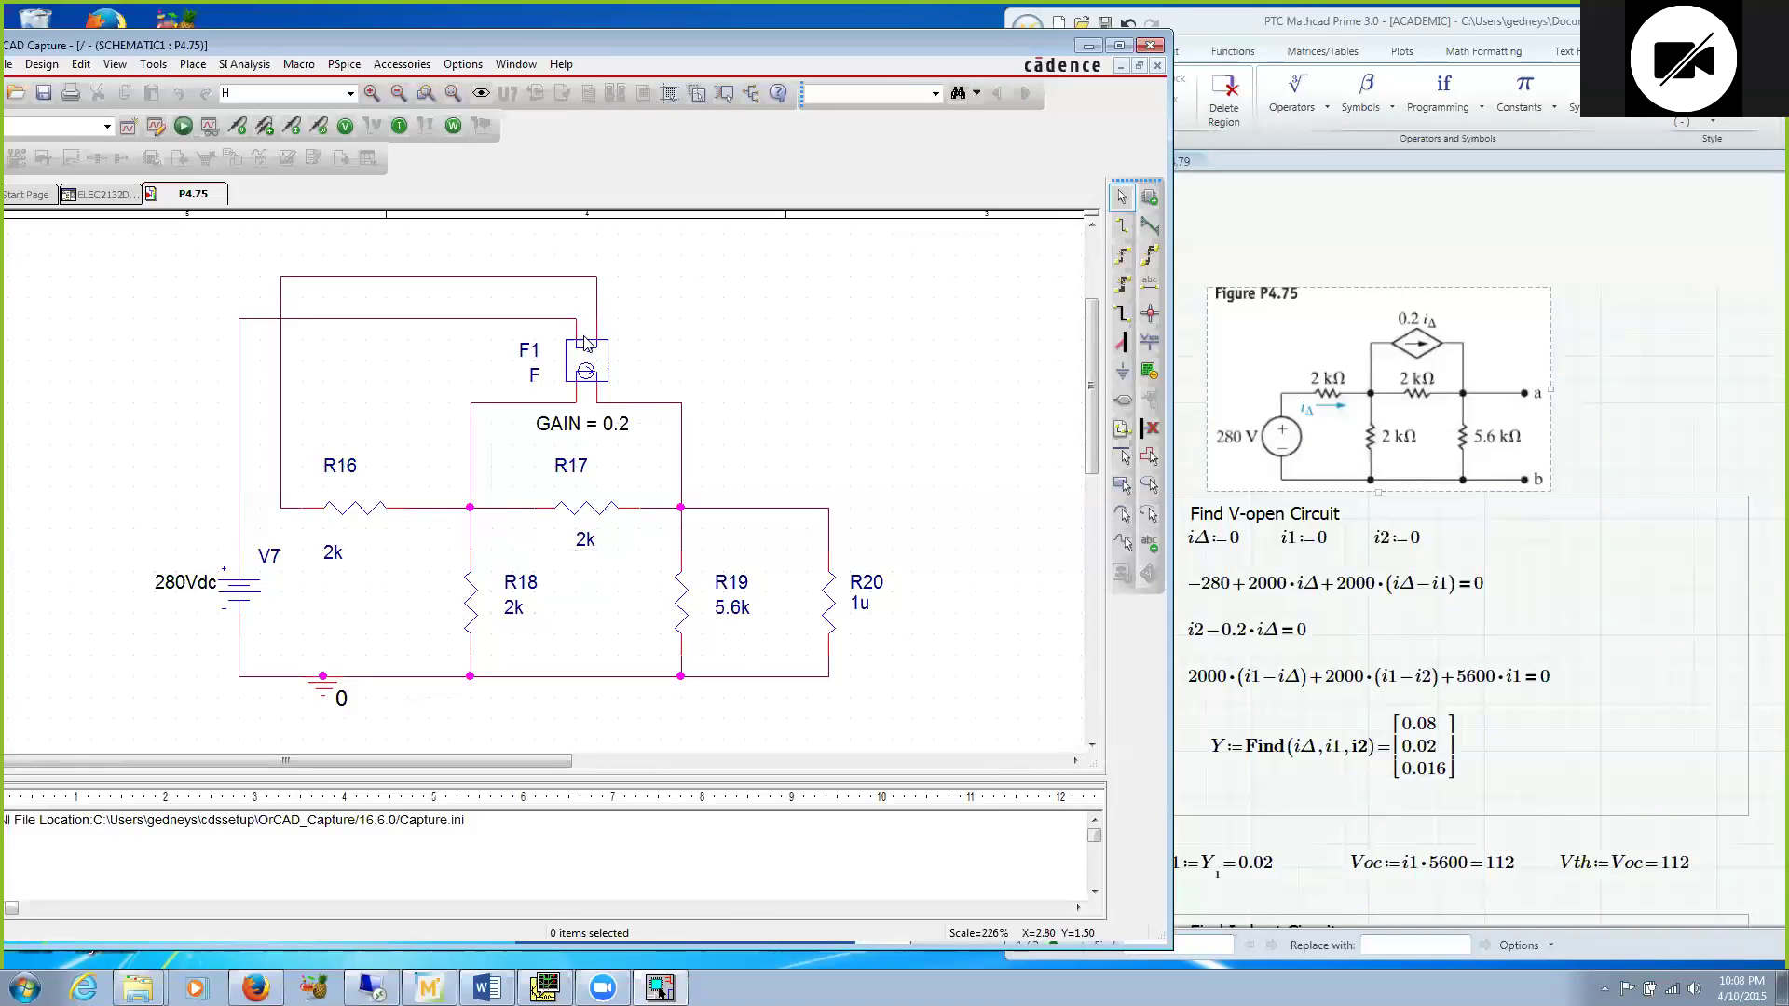
Step: Check F1's GAIN label settings, then delete the three wires above F1
double_click(594, 425)
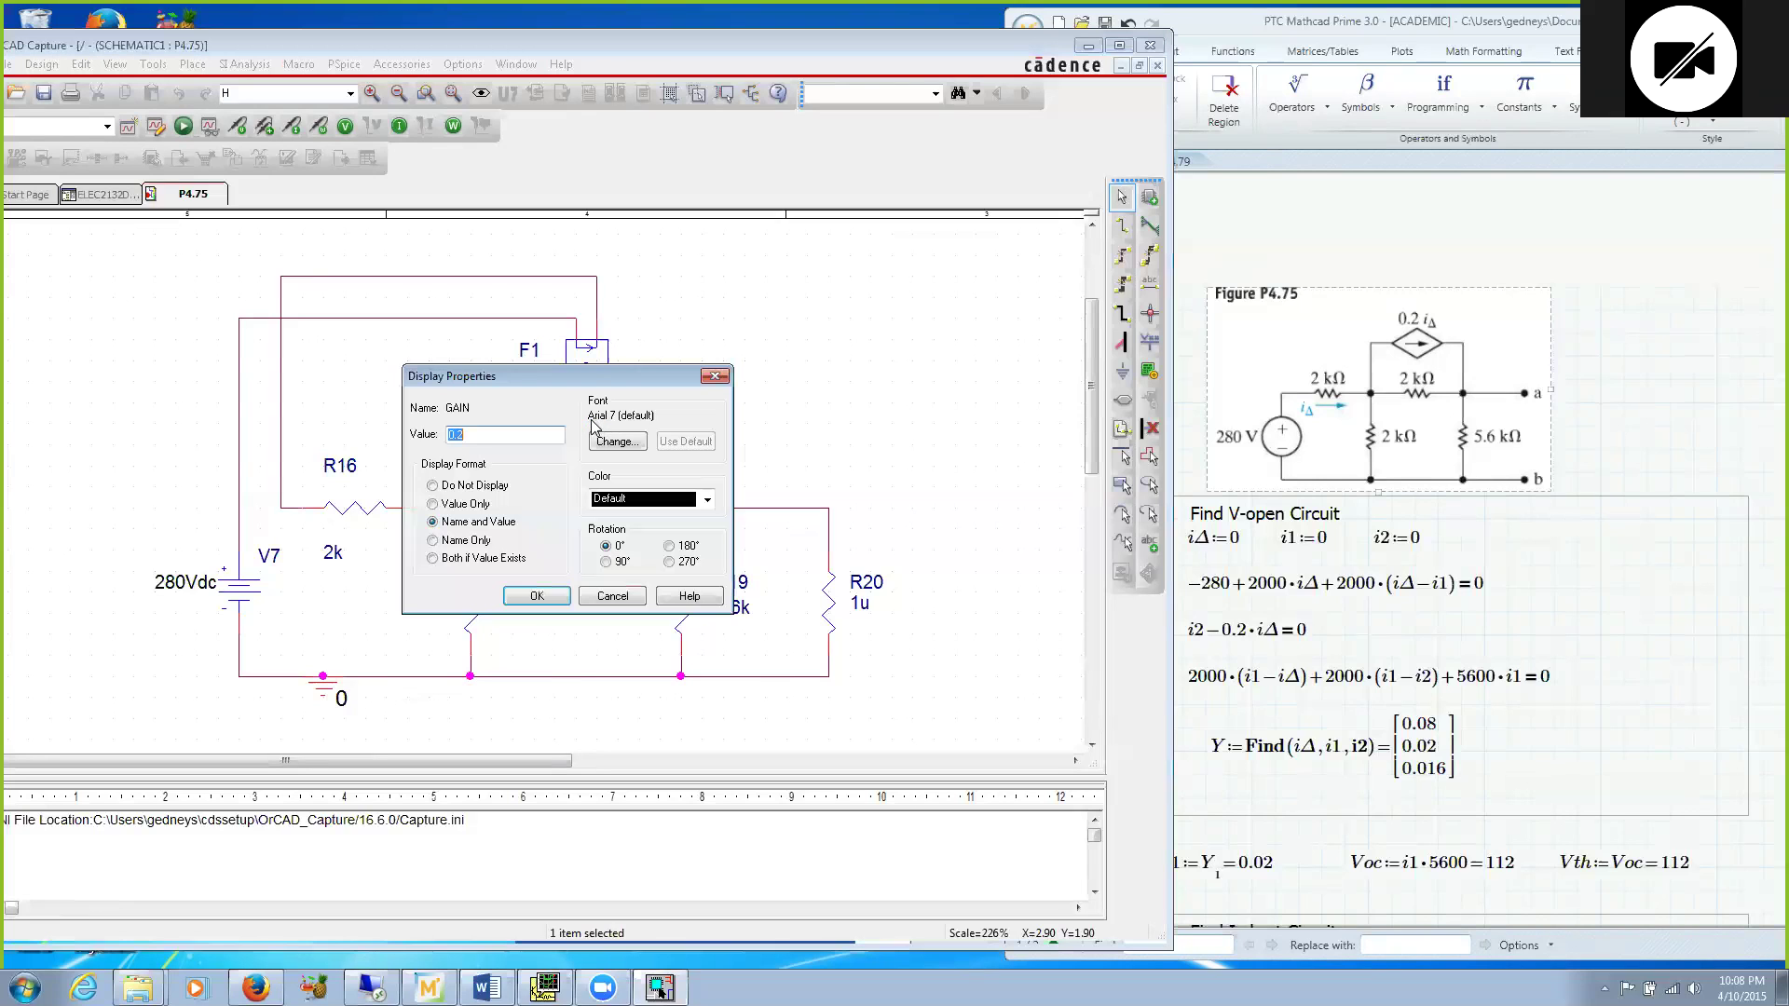
left_click(545, 596)
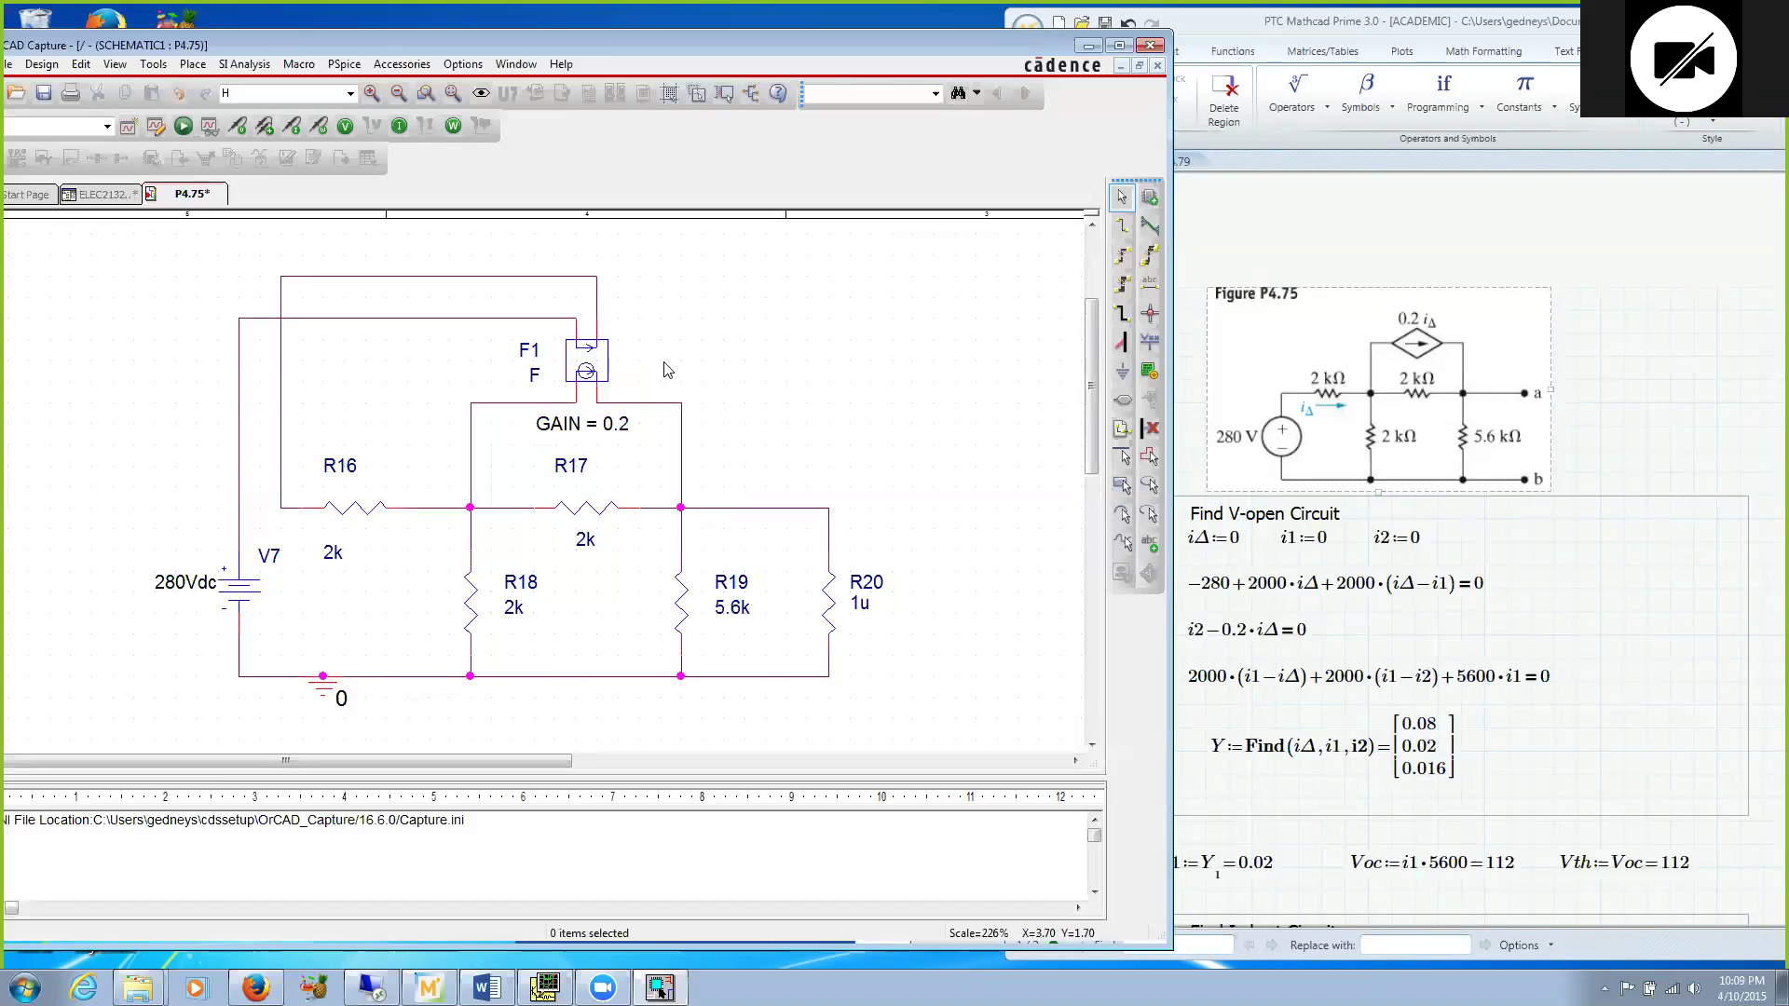
left_click(440, 320)
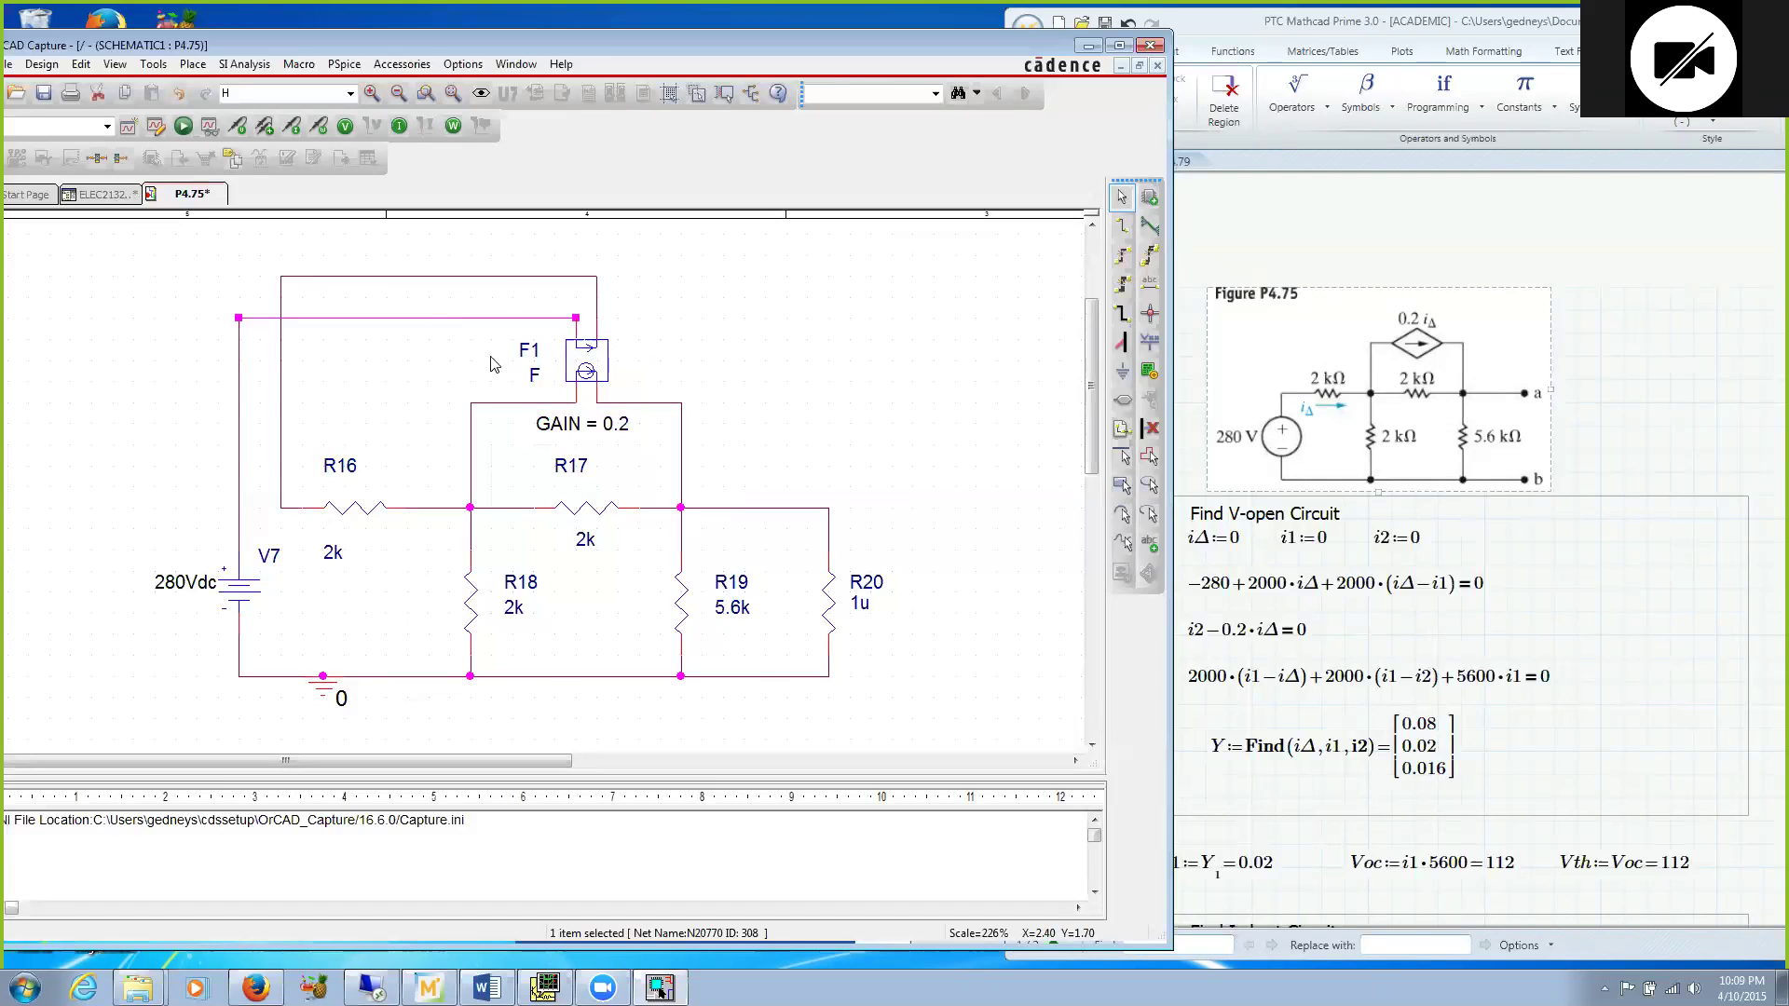
key("Delete")
left_click(520, 277)
key("Delete")
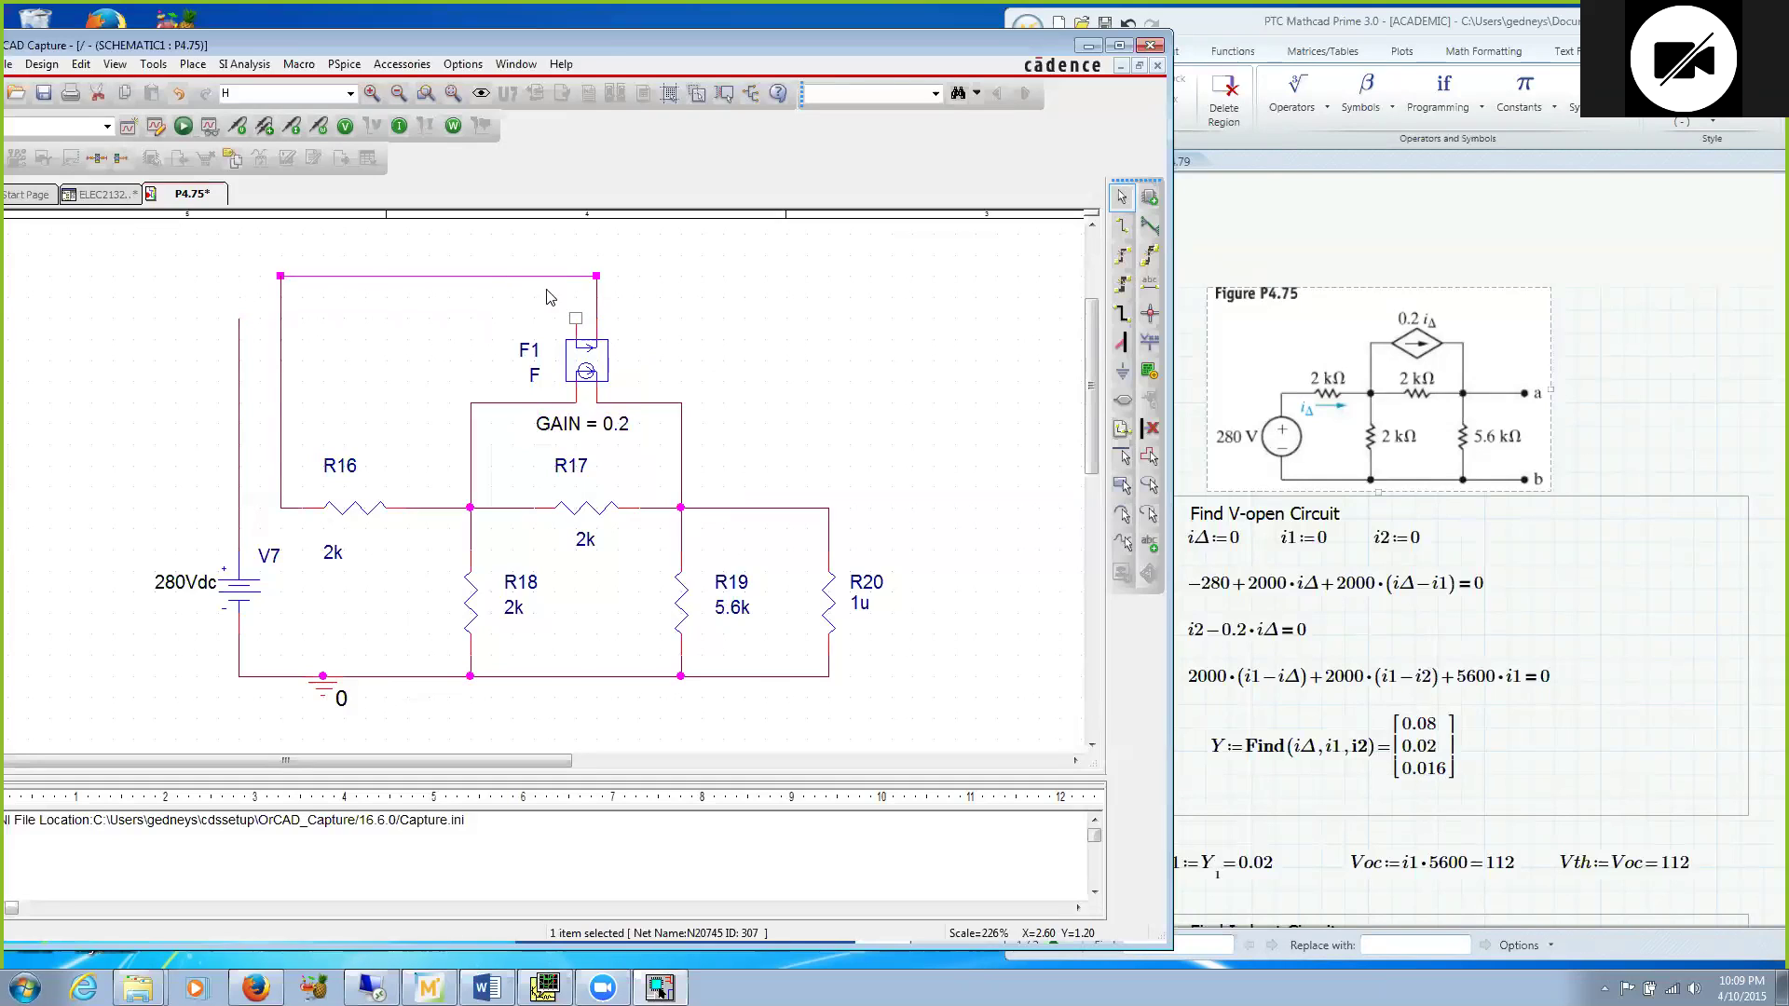
left_click(596, 308)
key("Delete")
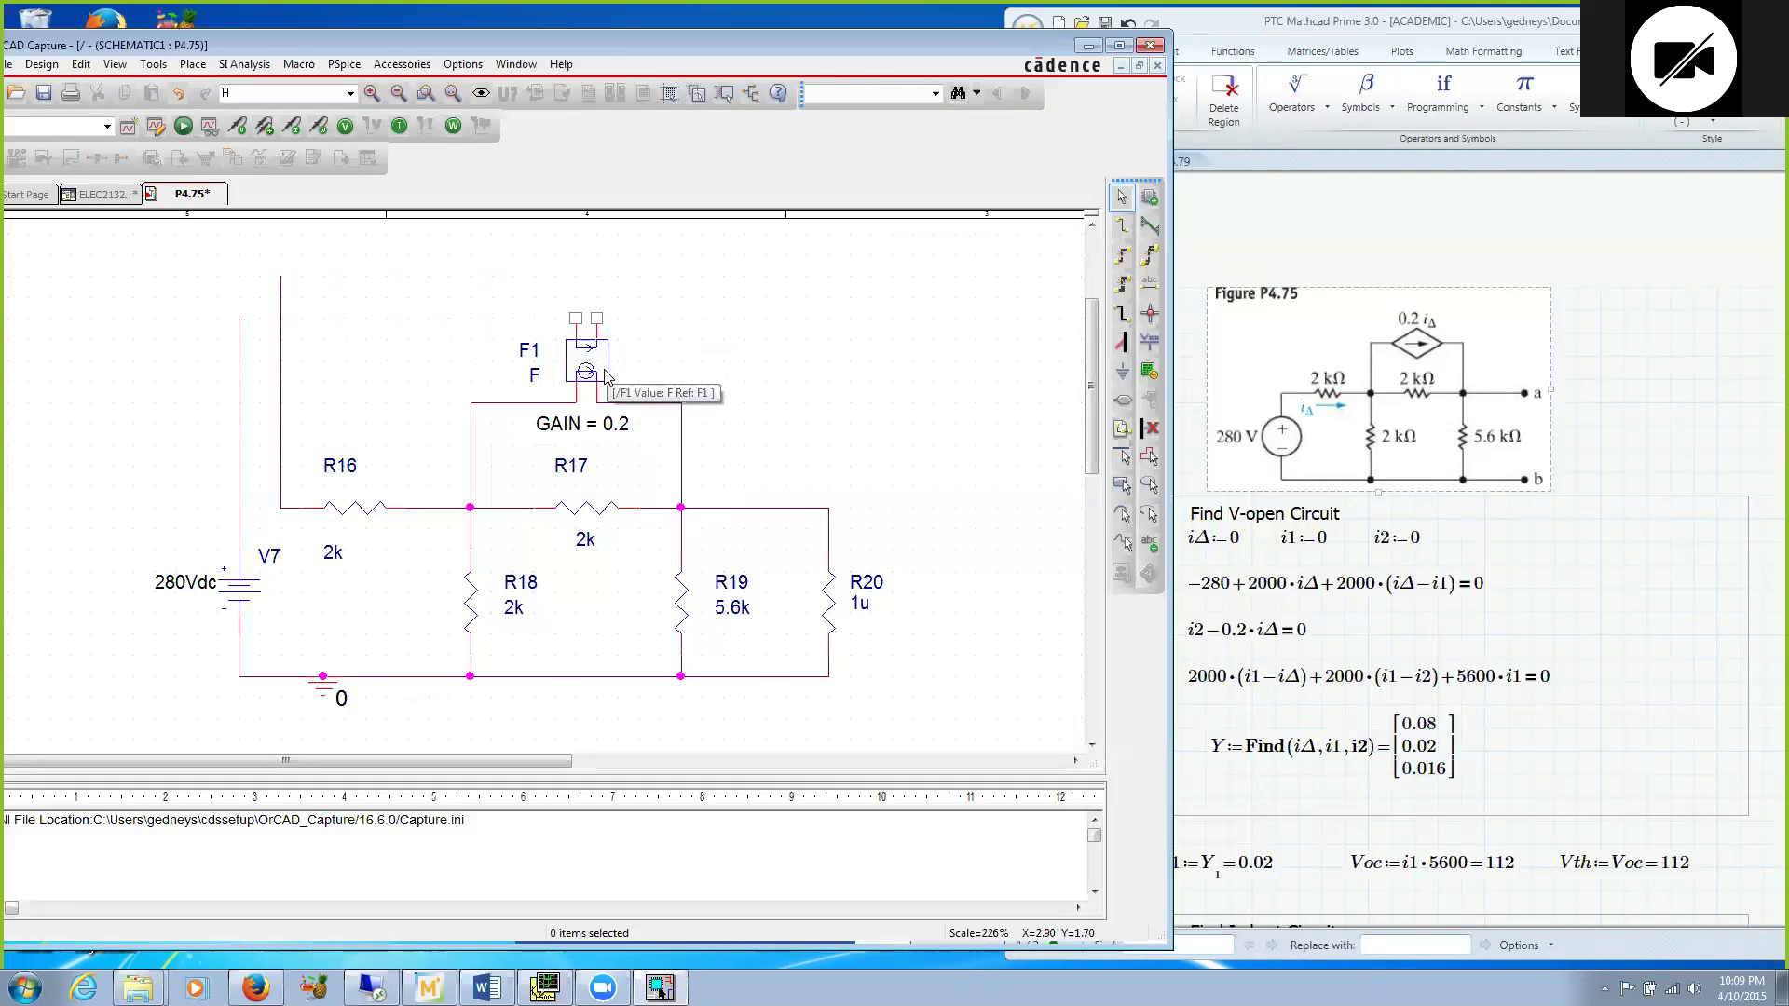
Step: Delete the wires to F1's lower pins and the F1 CCCS itself
left_click(634, 403)
key("Delete")
left_click(668, 368)
key("Delete")
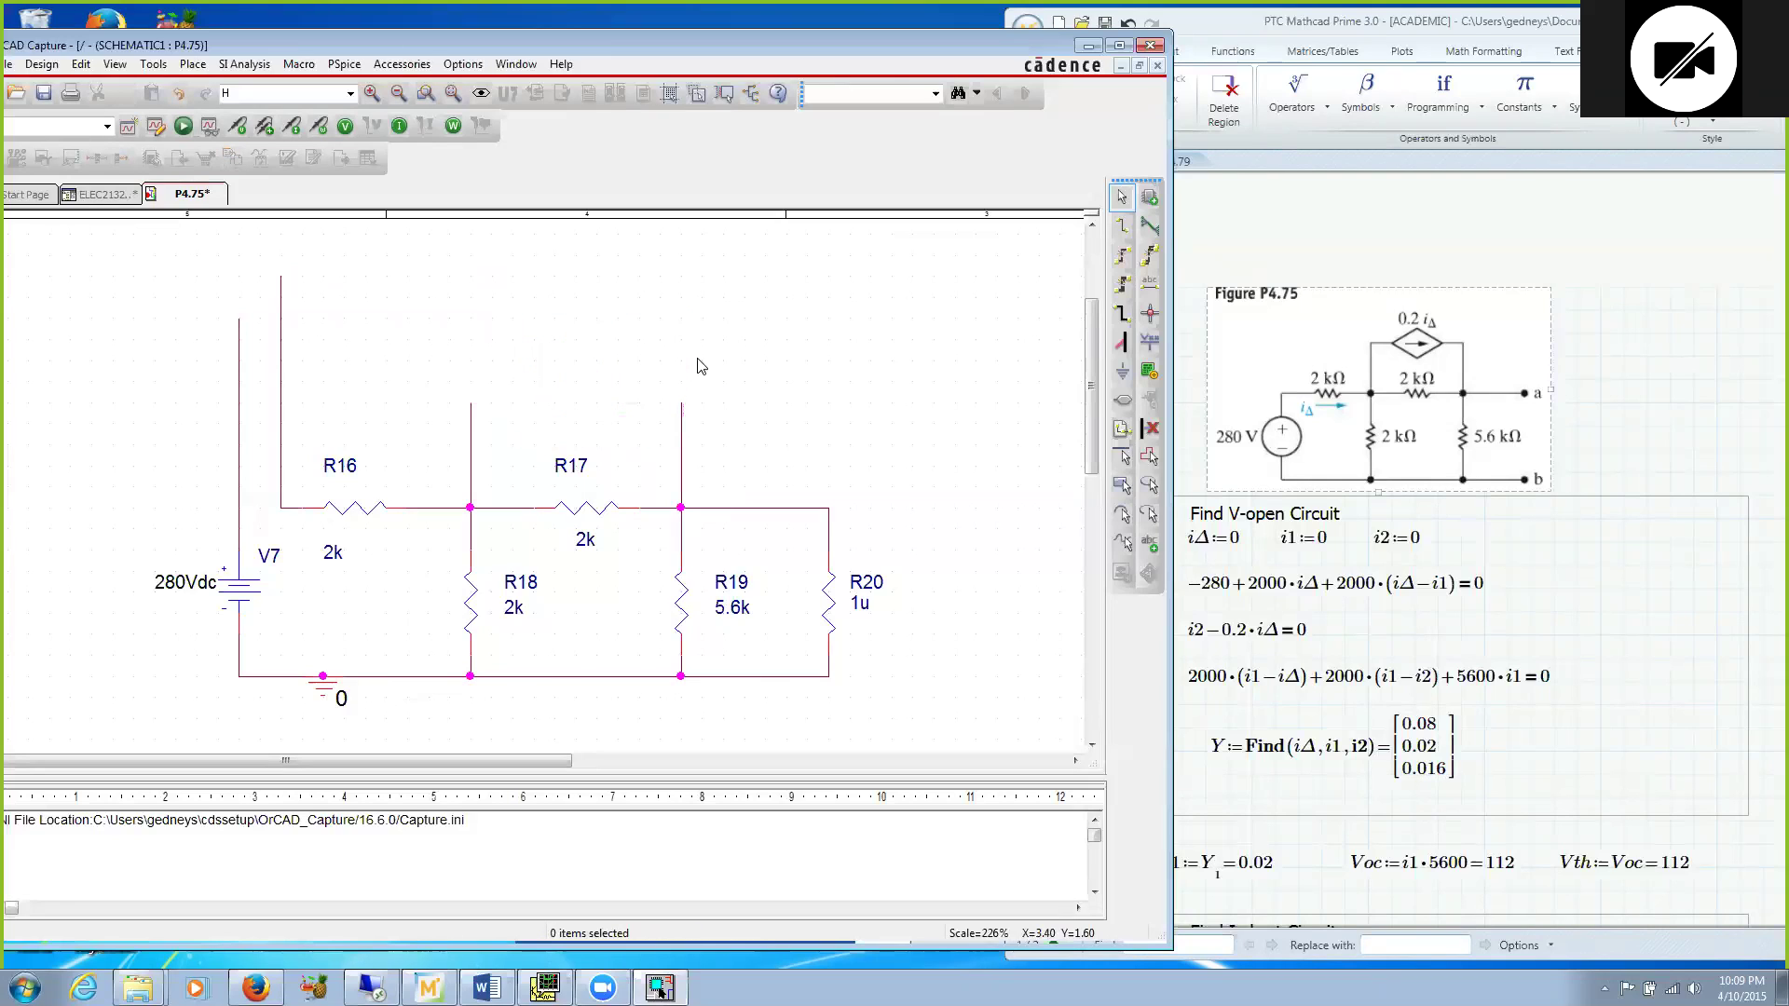
Step: Browse the Place Part list for E, F and G parts, then choose F from the ANALOG library
left_click(1149, 197)
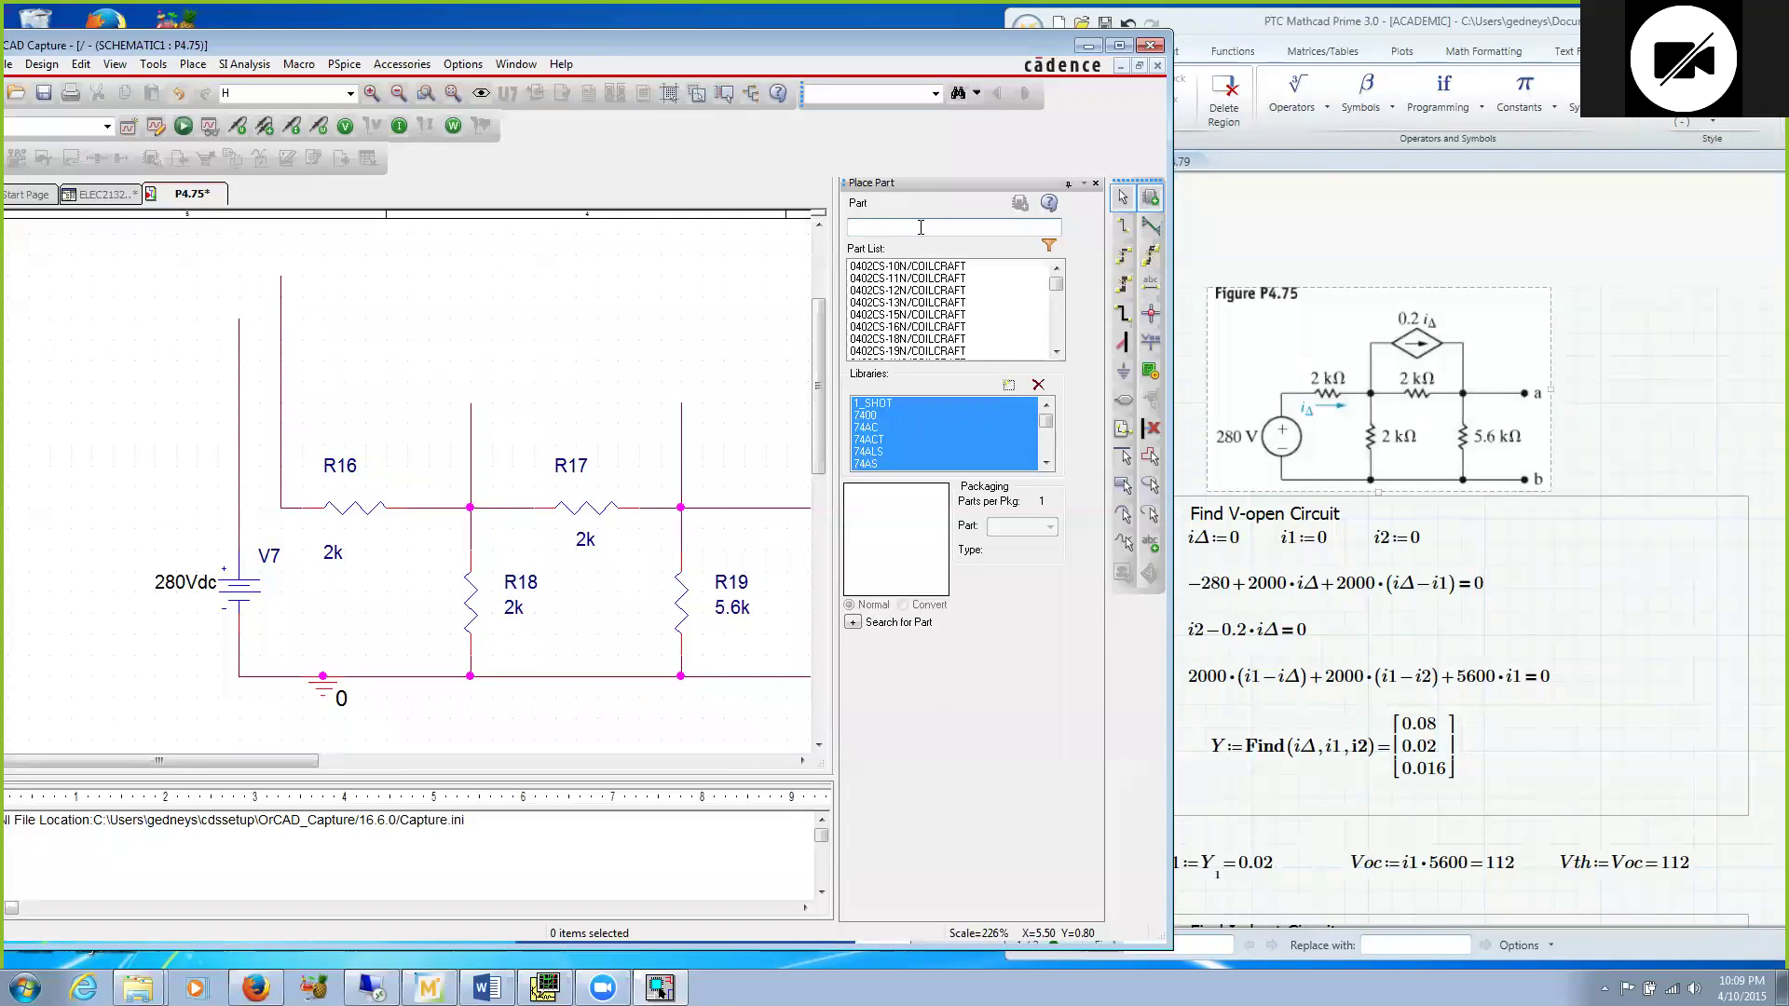
type("F")
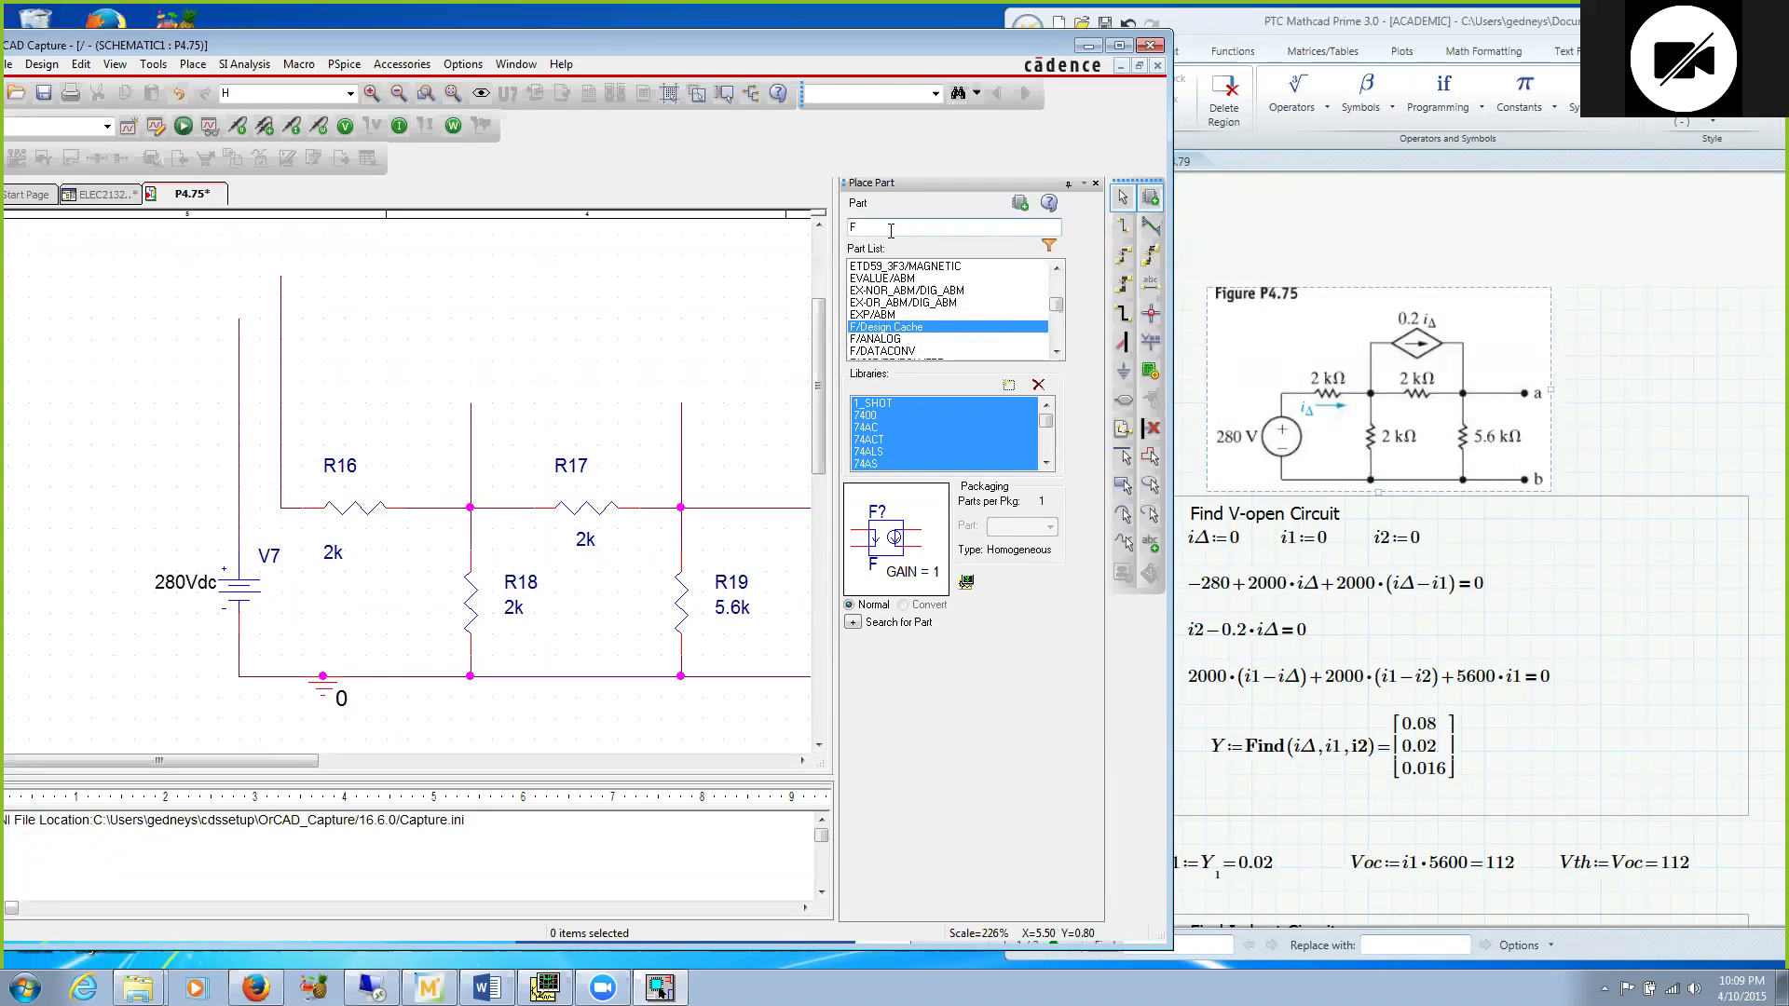
key("BackSpace")
type("e")
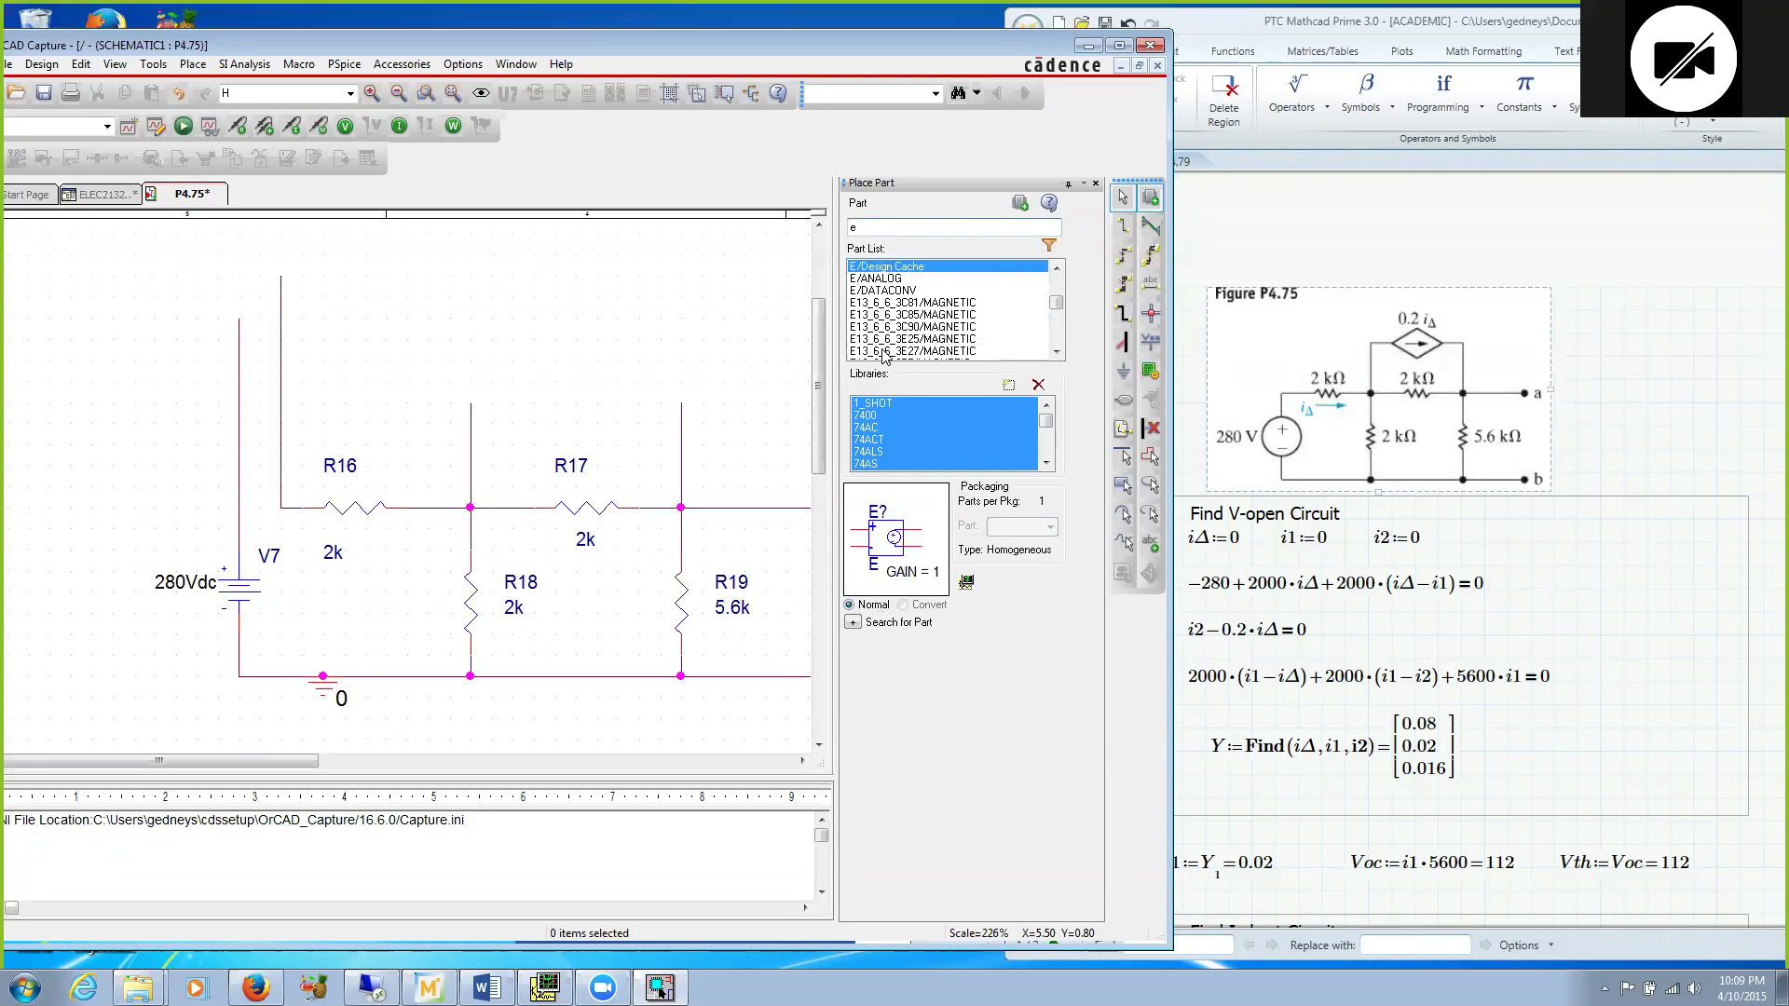
key("BackSpace")
type("f")
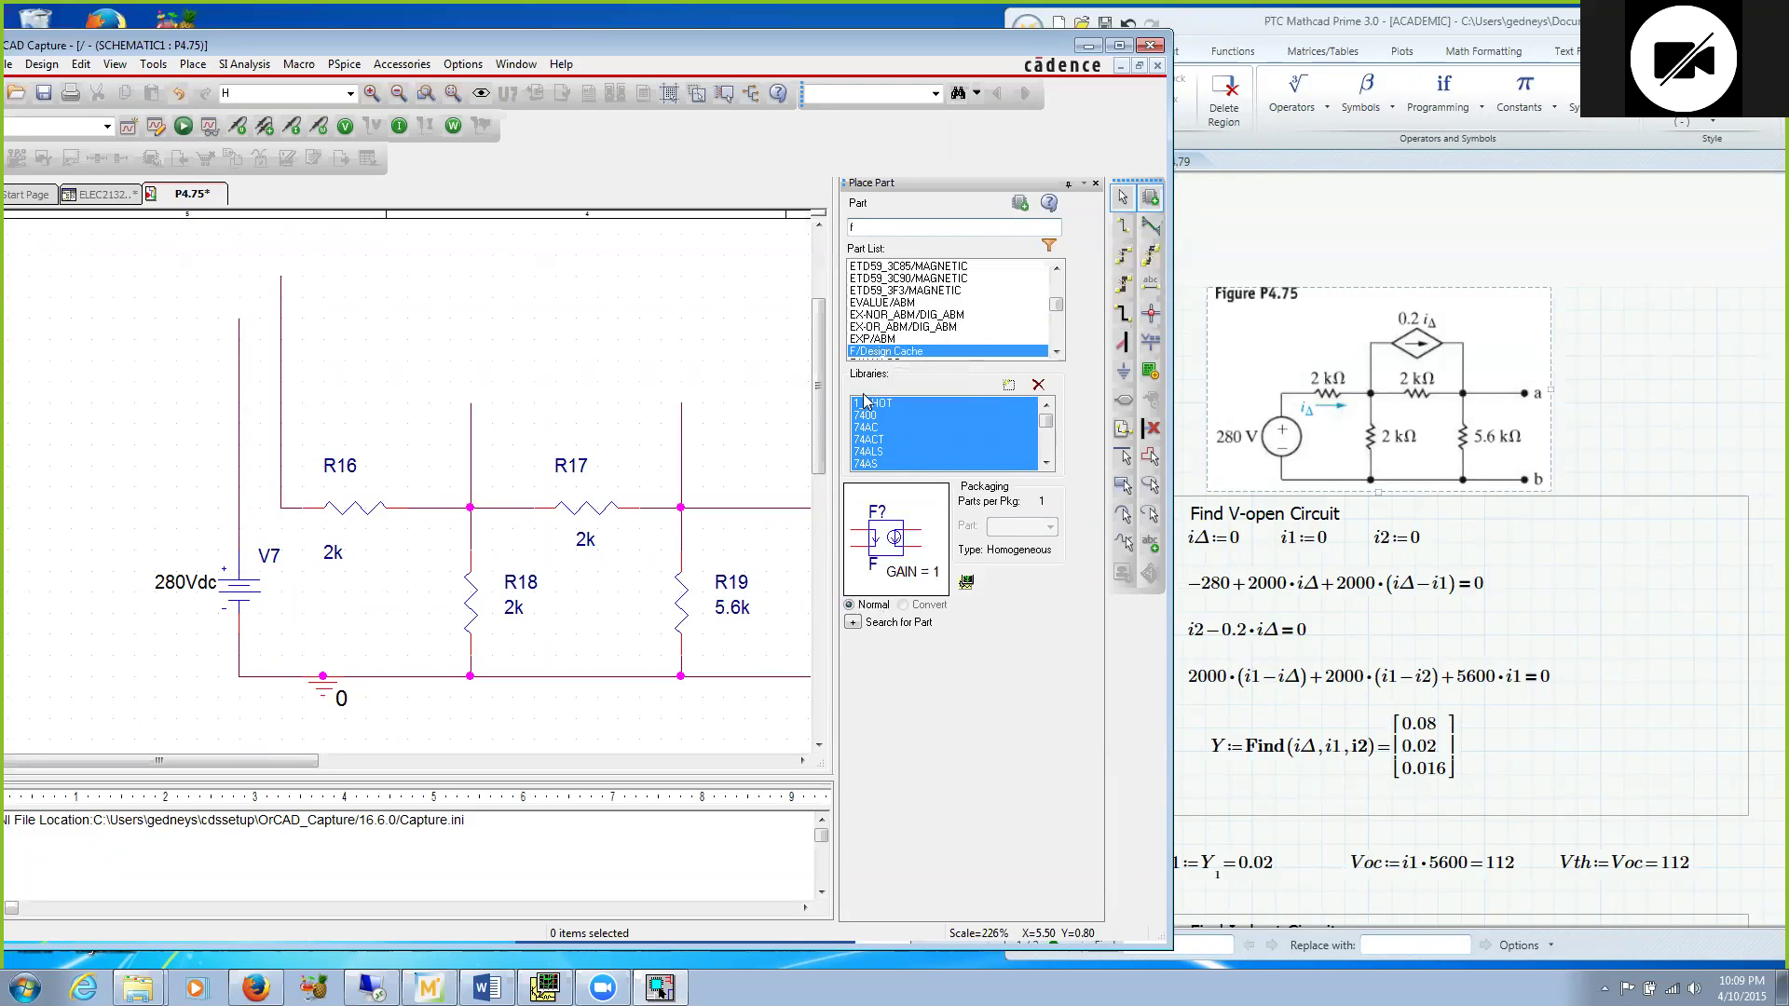
key("BackSpace")
type("g")
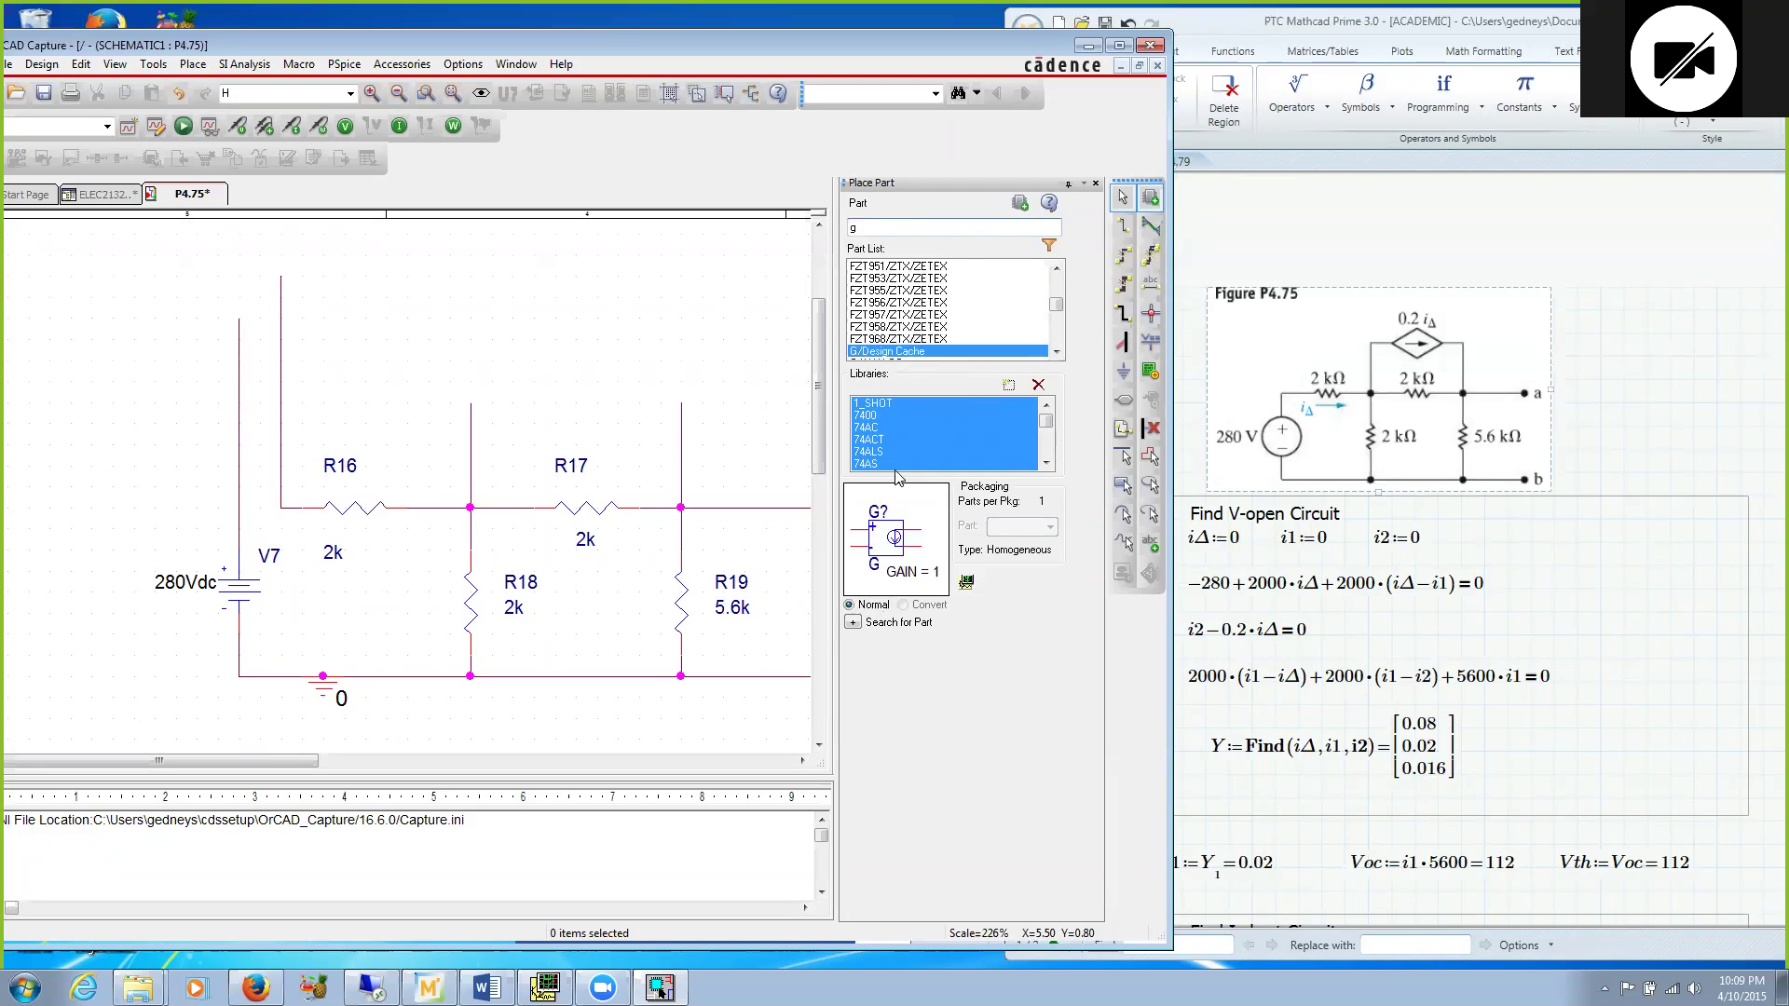
key("BackSpace")
type("f")
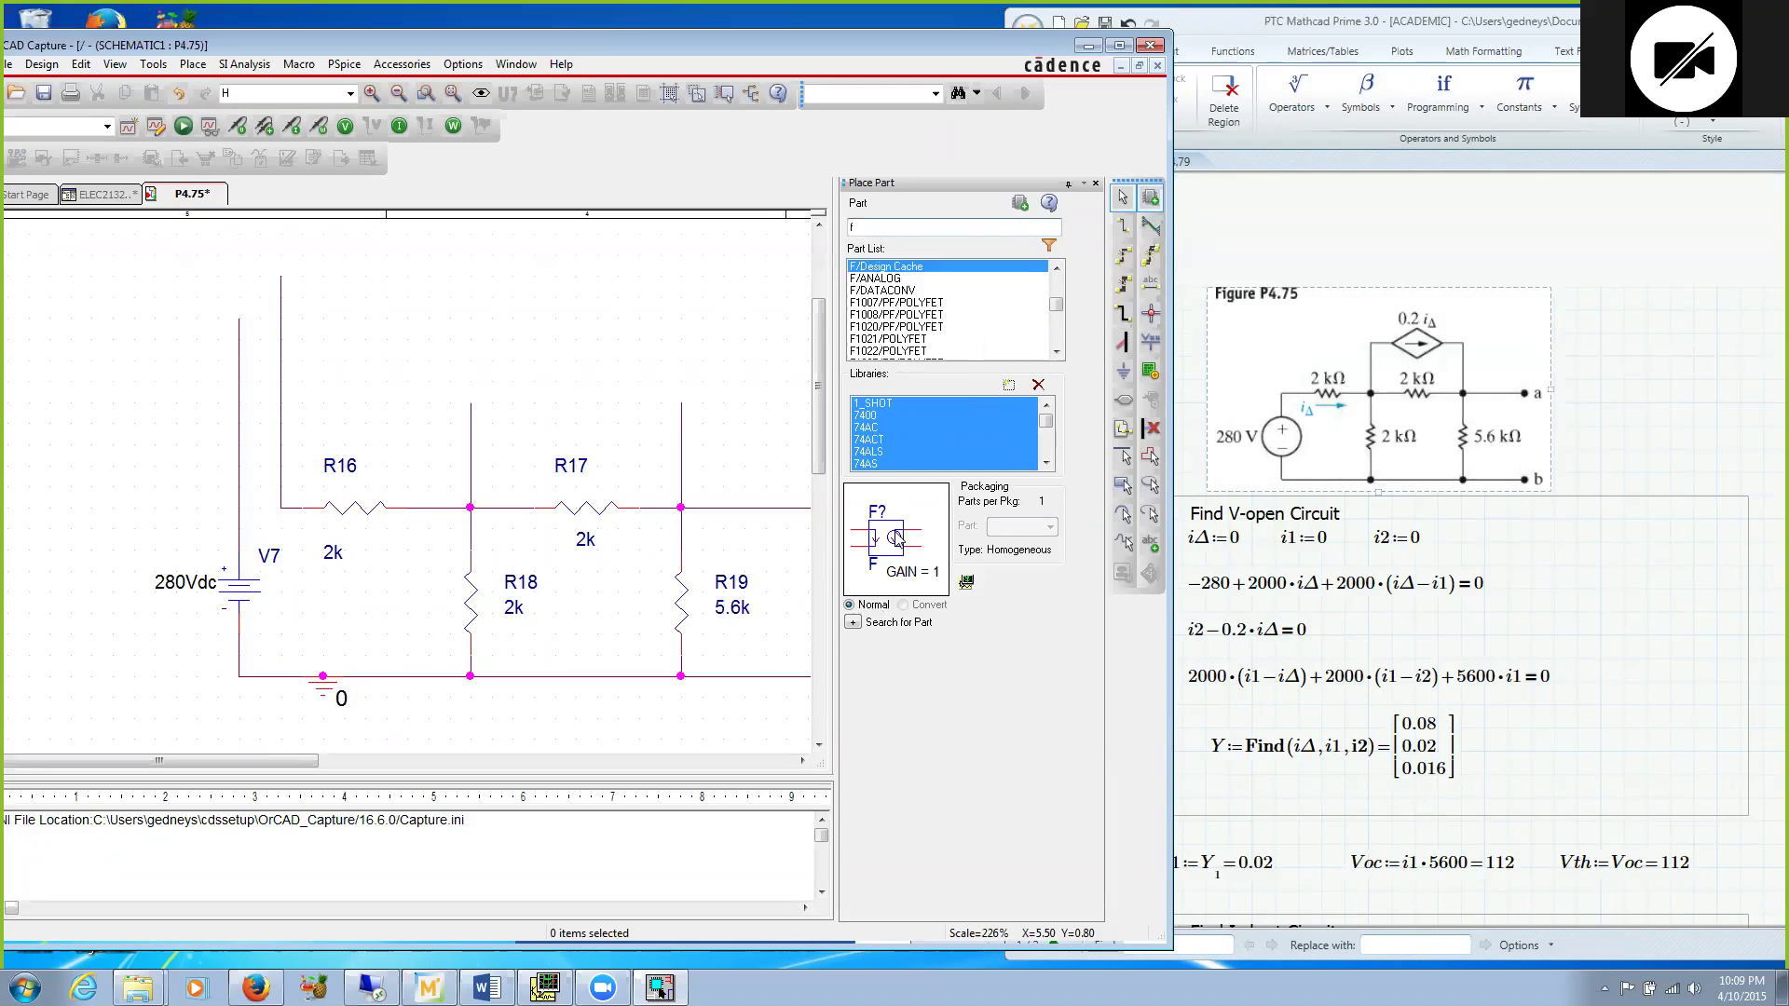
left_click(891, 279)
Step: Place the F part as F1 above R17, rotated twice to stand upright
double_click(891, 280)
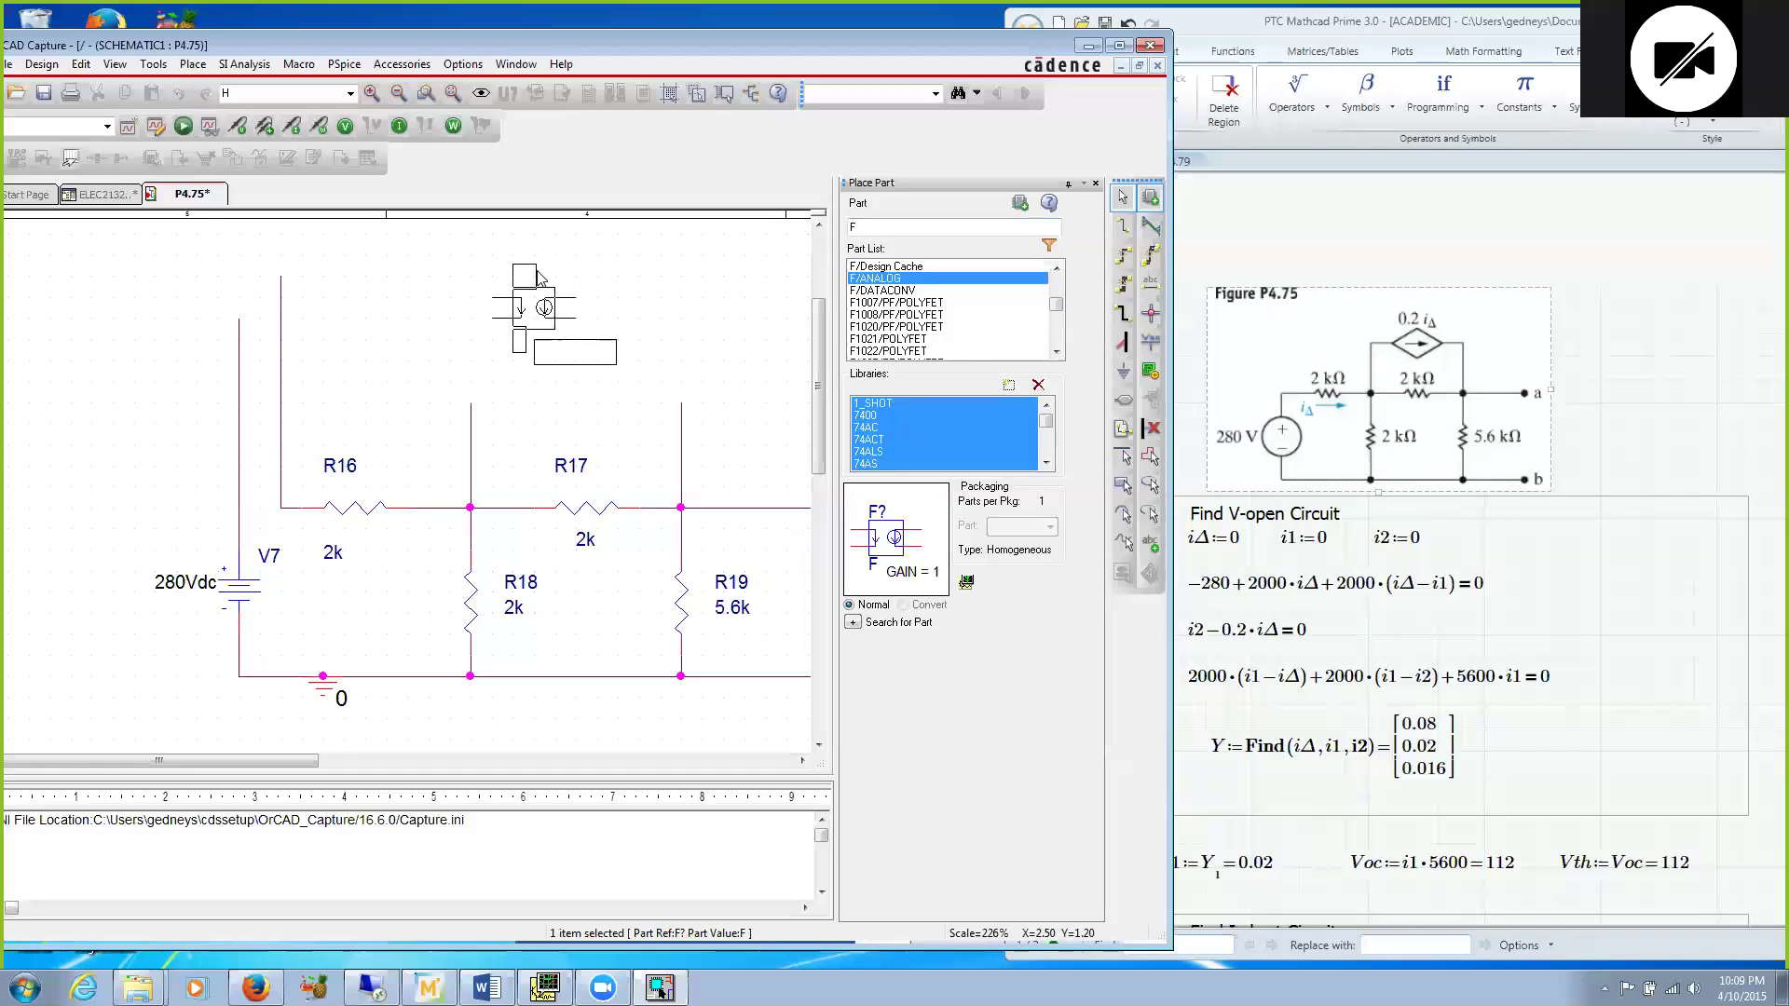
left_click(570, 290)
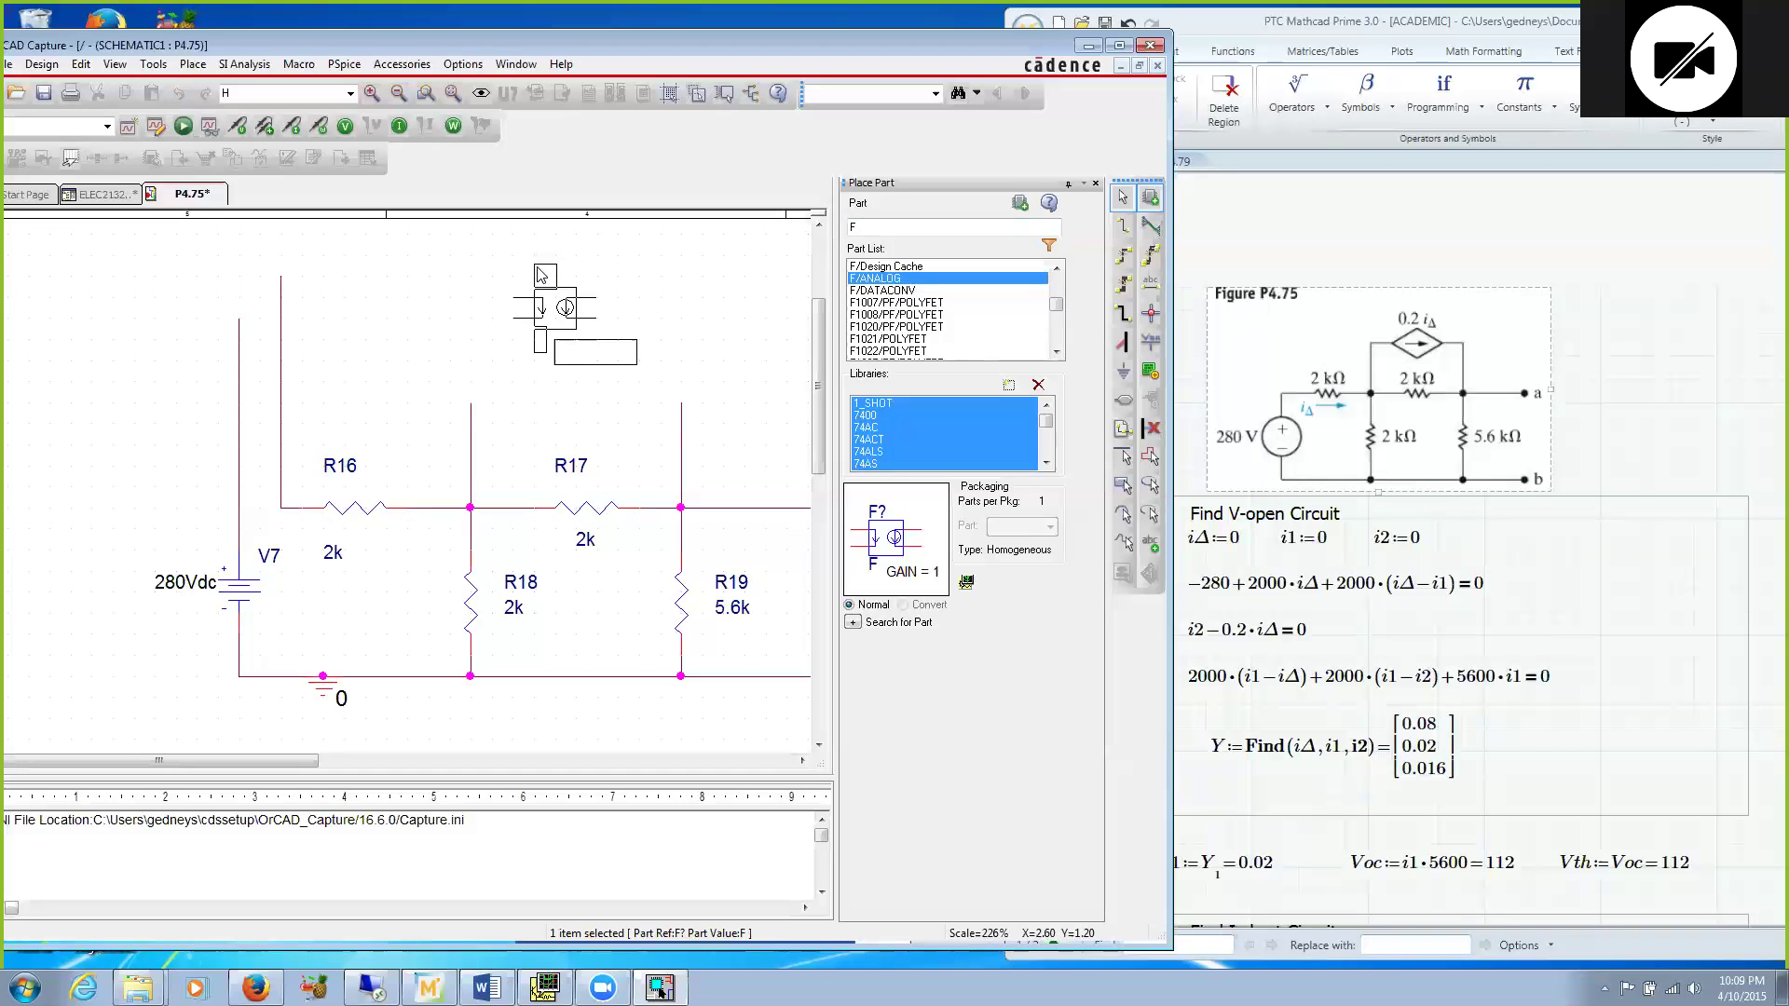
key("r")
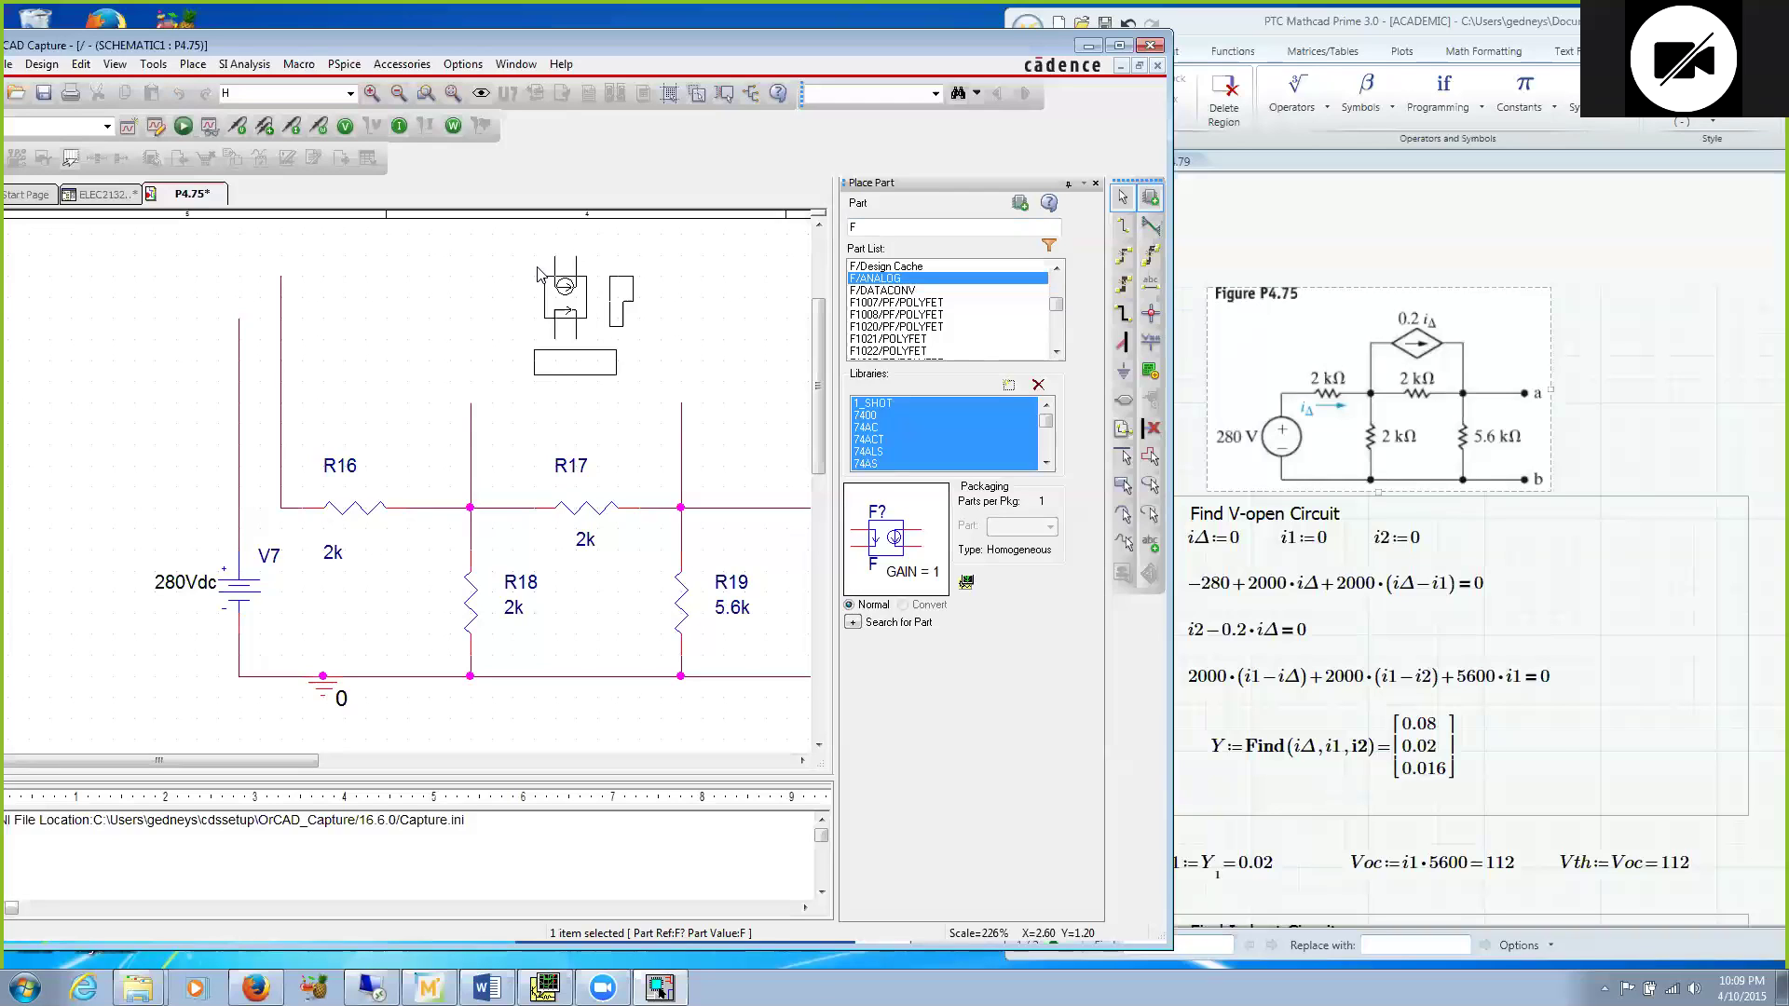
key("r")
key("r")
left_click_drag(538, 274, 537, 296)
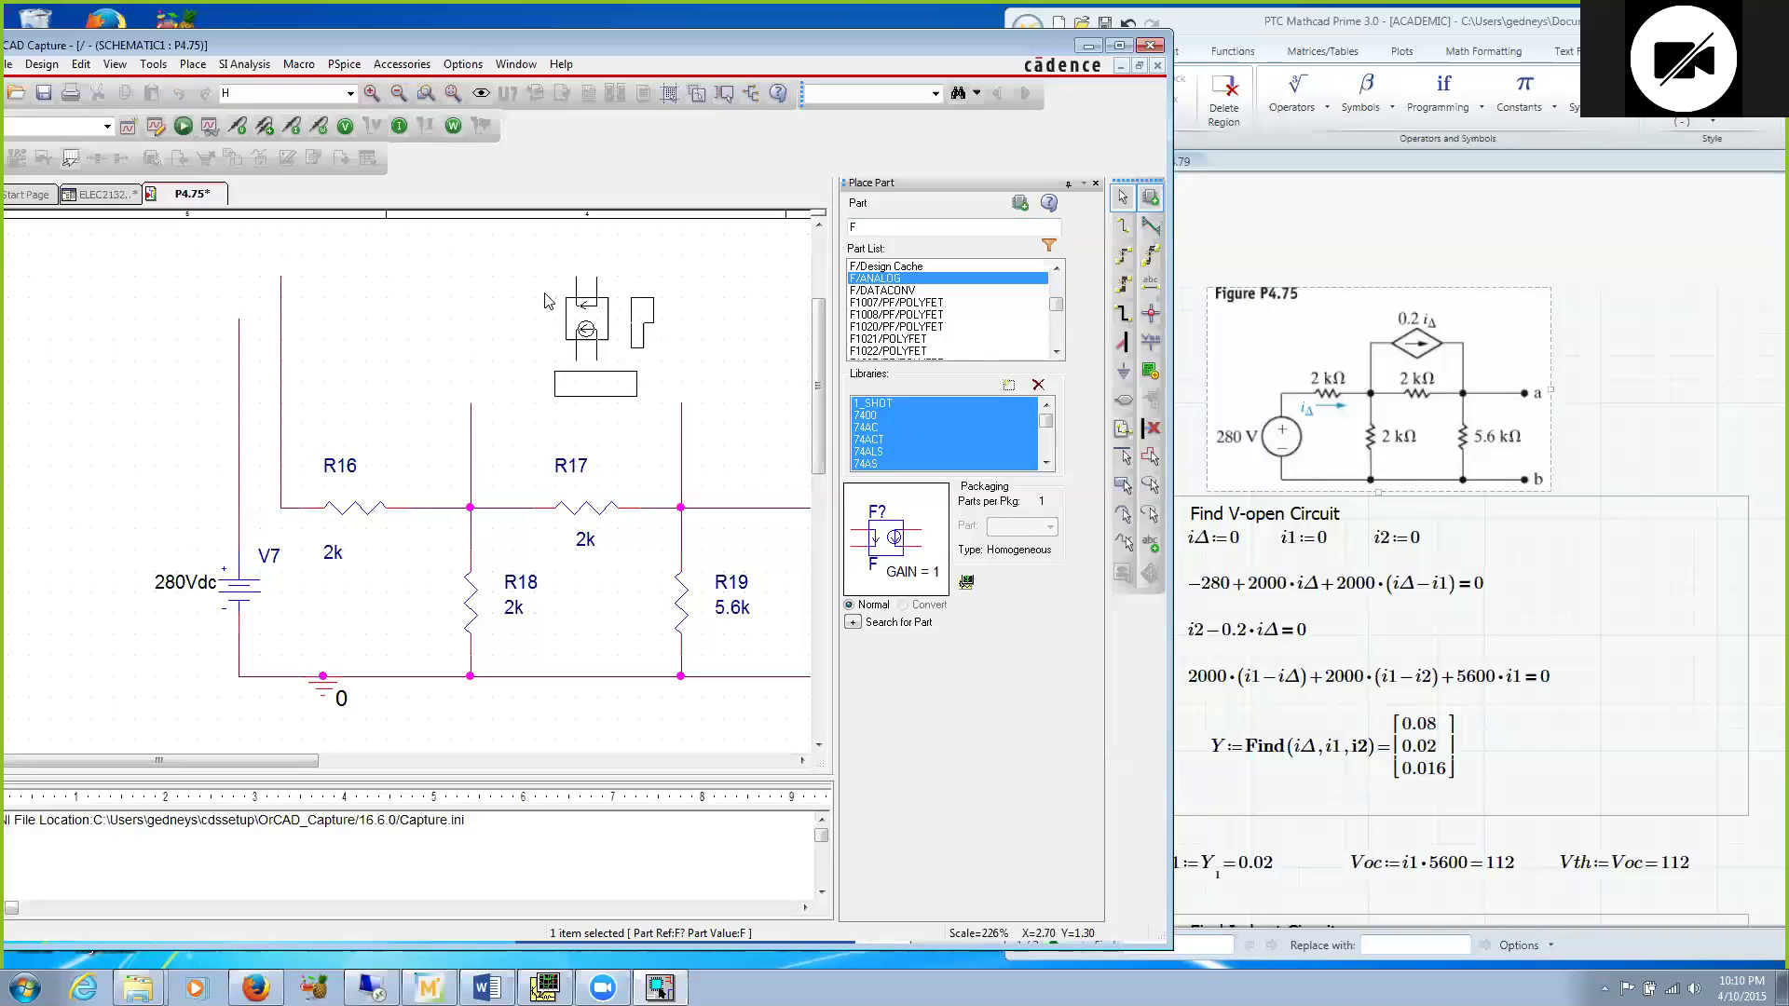
left_click(538, 295)
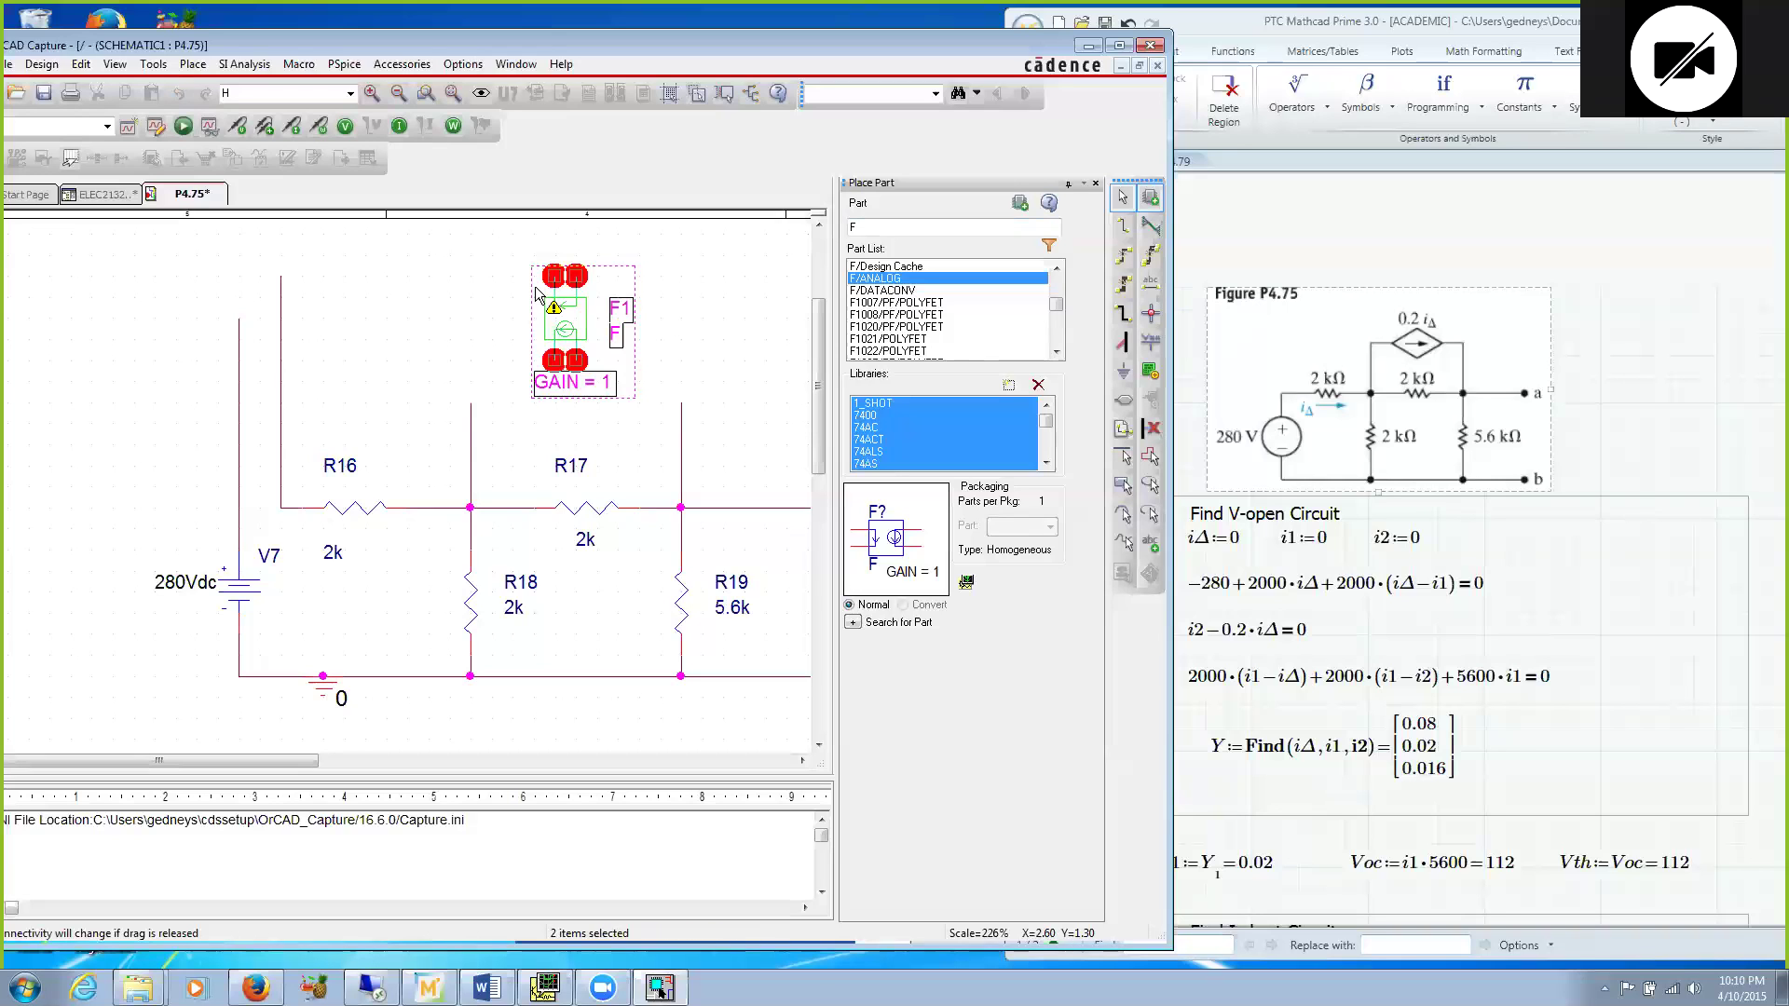
left_click(677, 312)
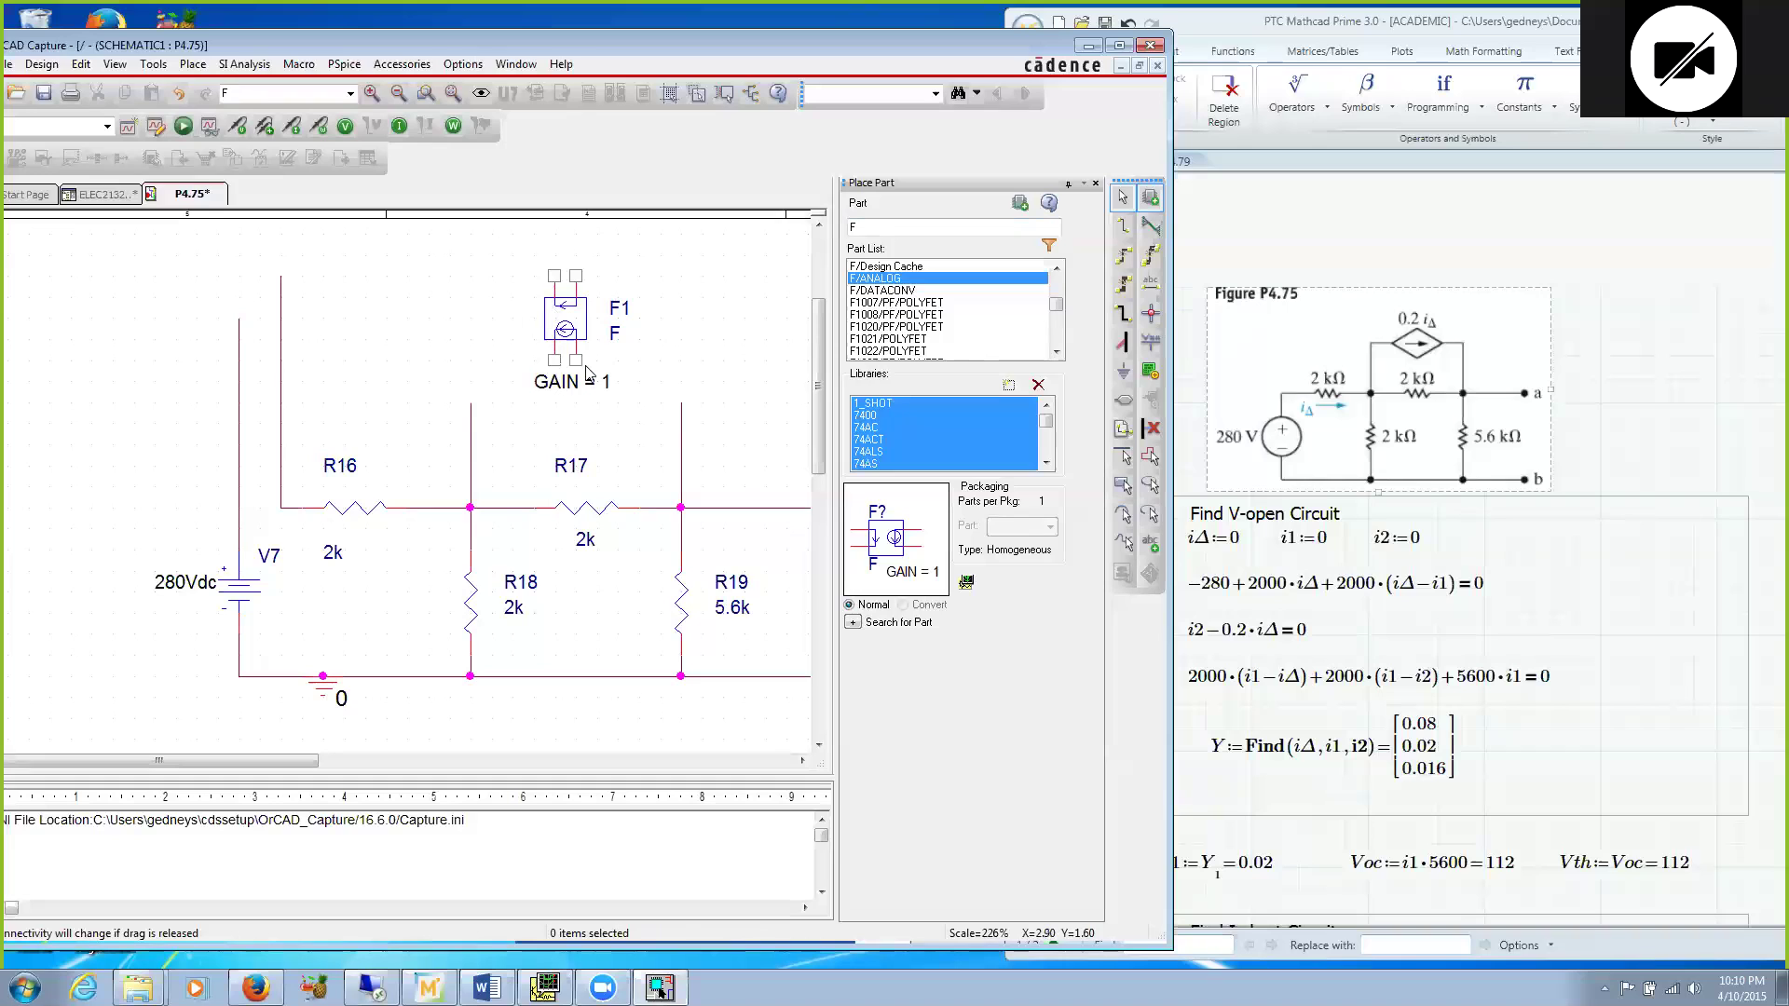
Step: Mirror F1 horizontally, then start a wire at the R17/R18 node
right_click(559, 318)
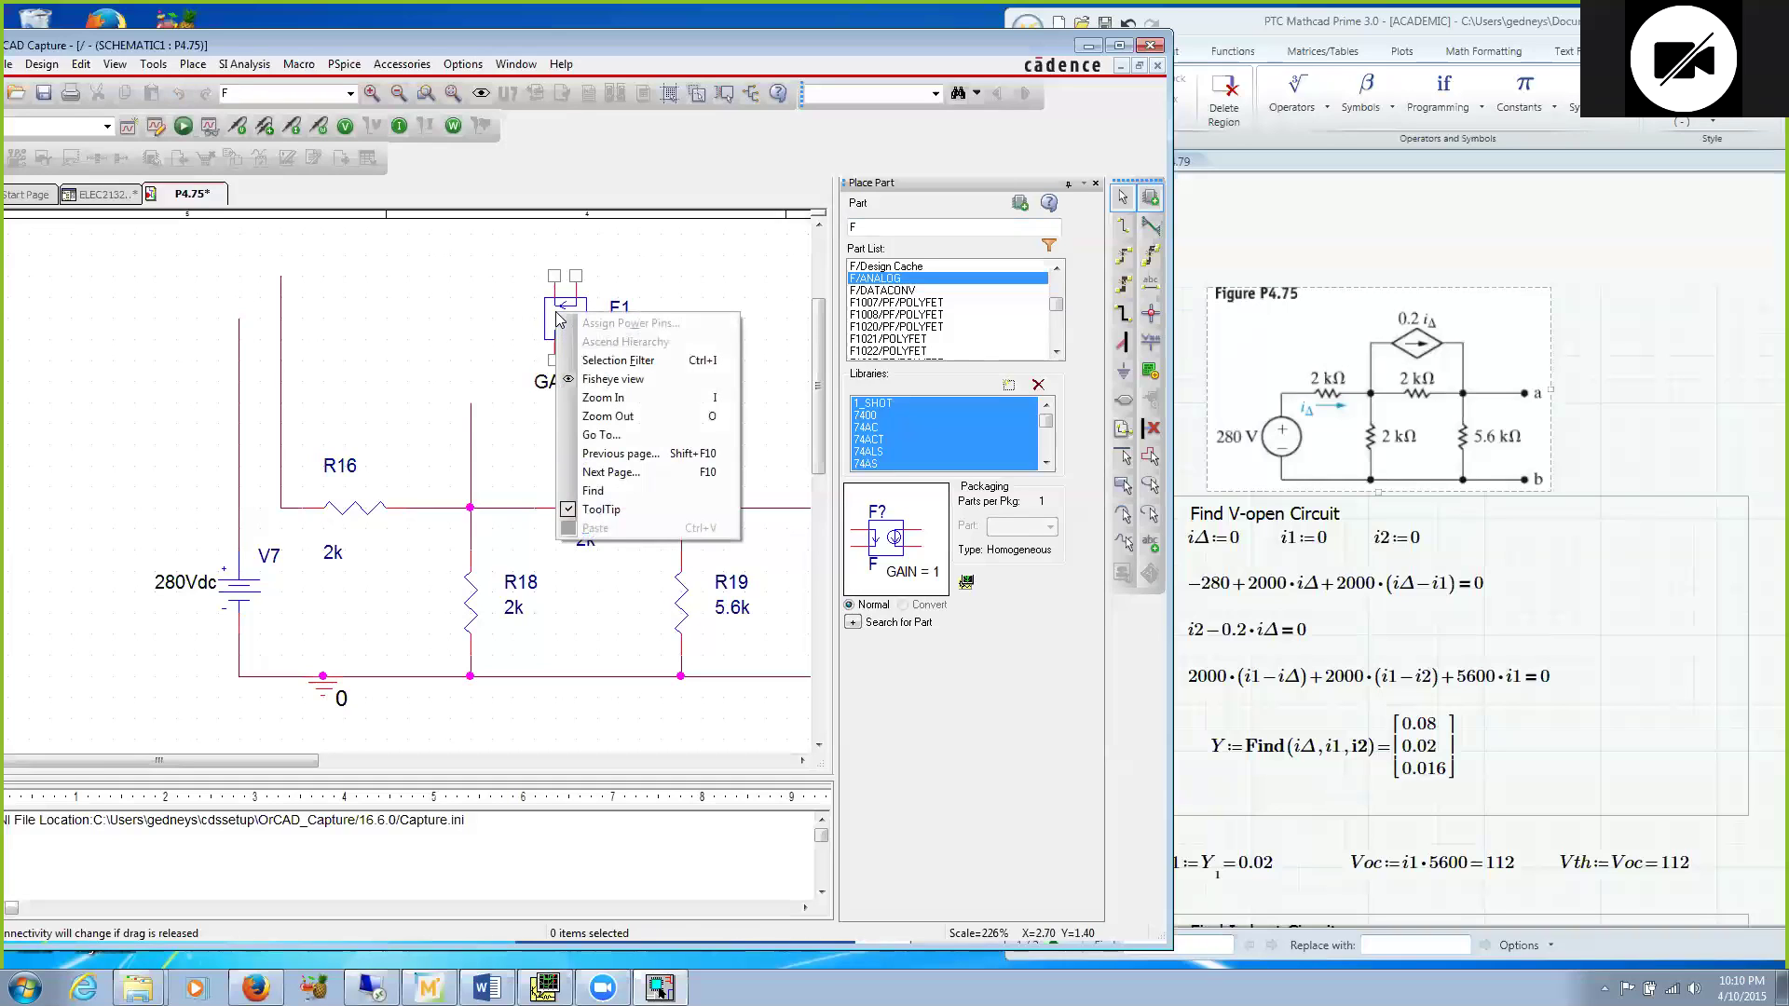
key("Escape")
left_click(559, 323)
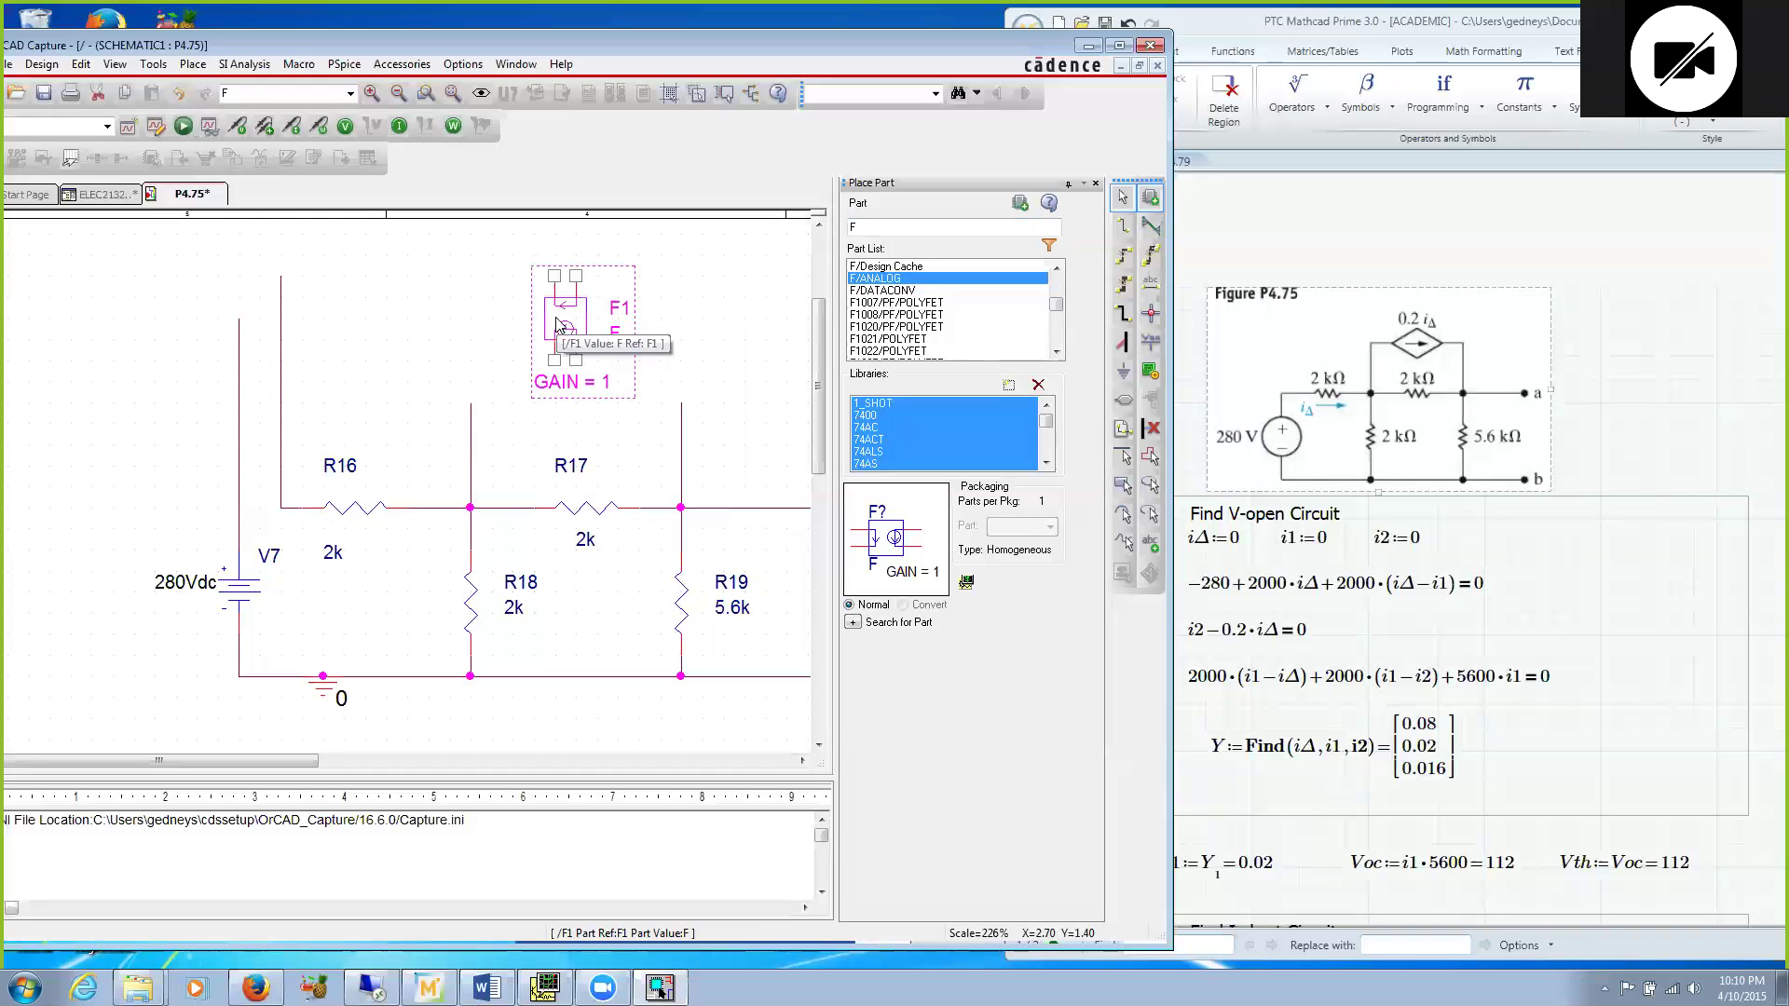
right_click(639, 328)
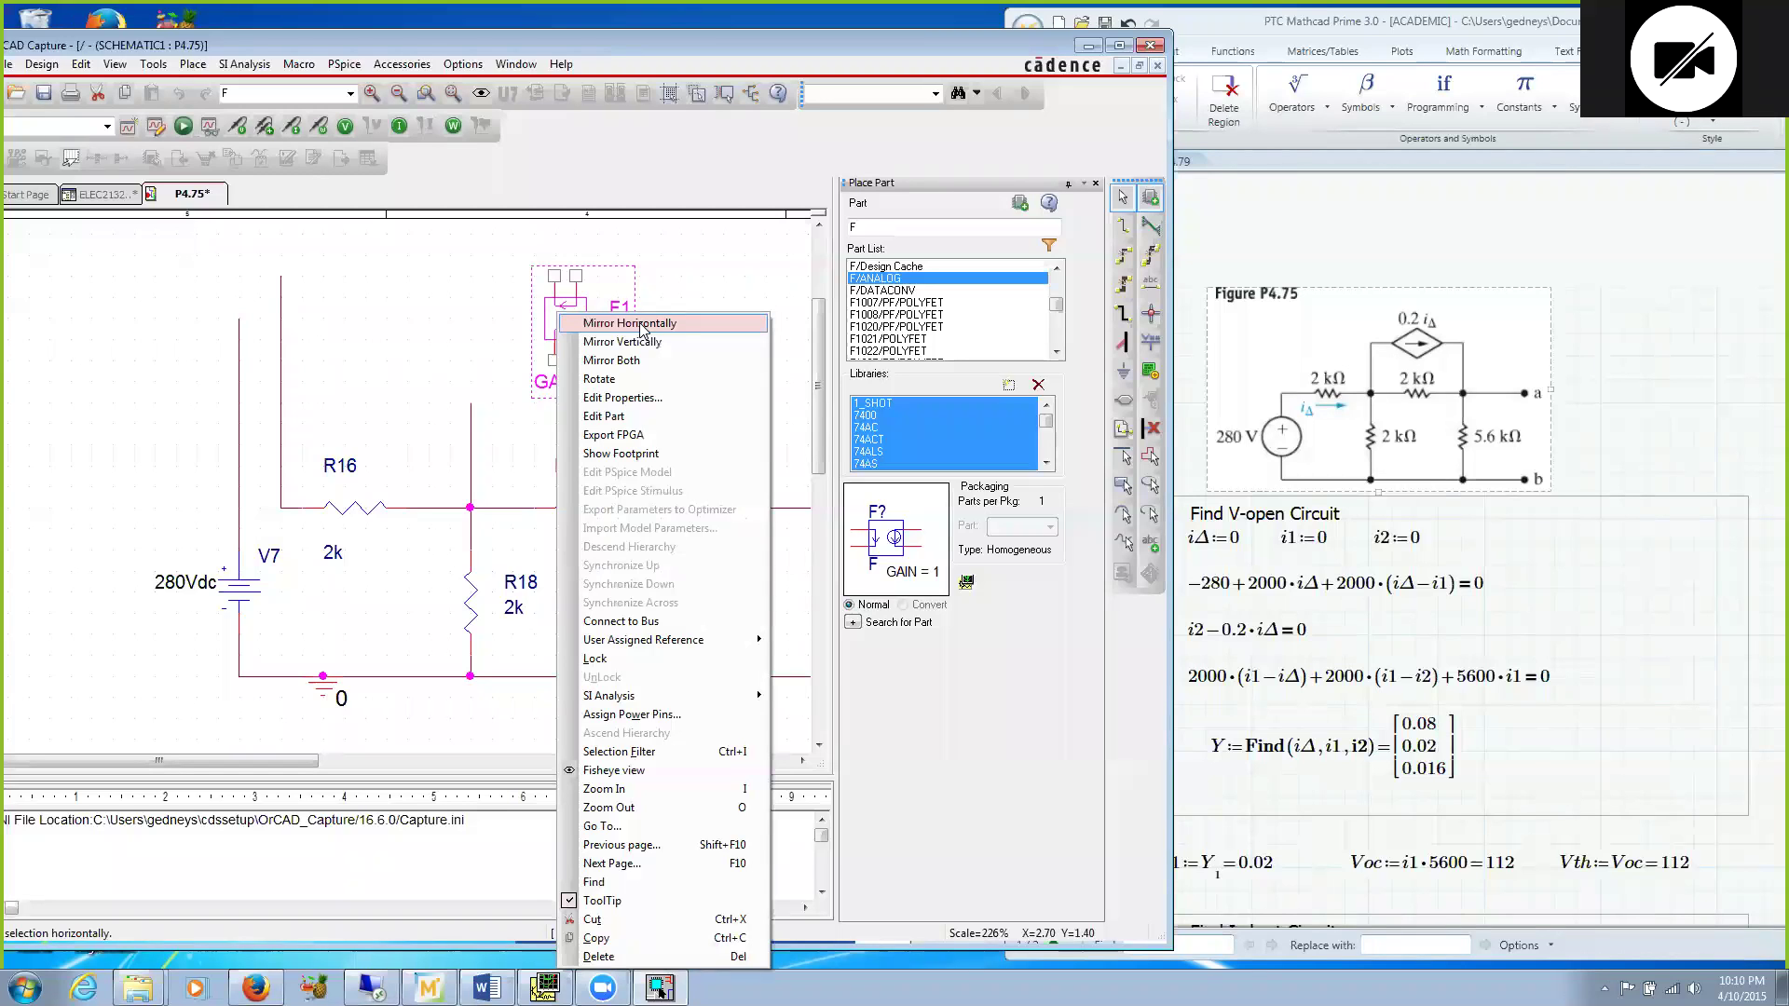
left_click(640, 326)
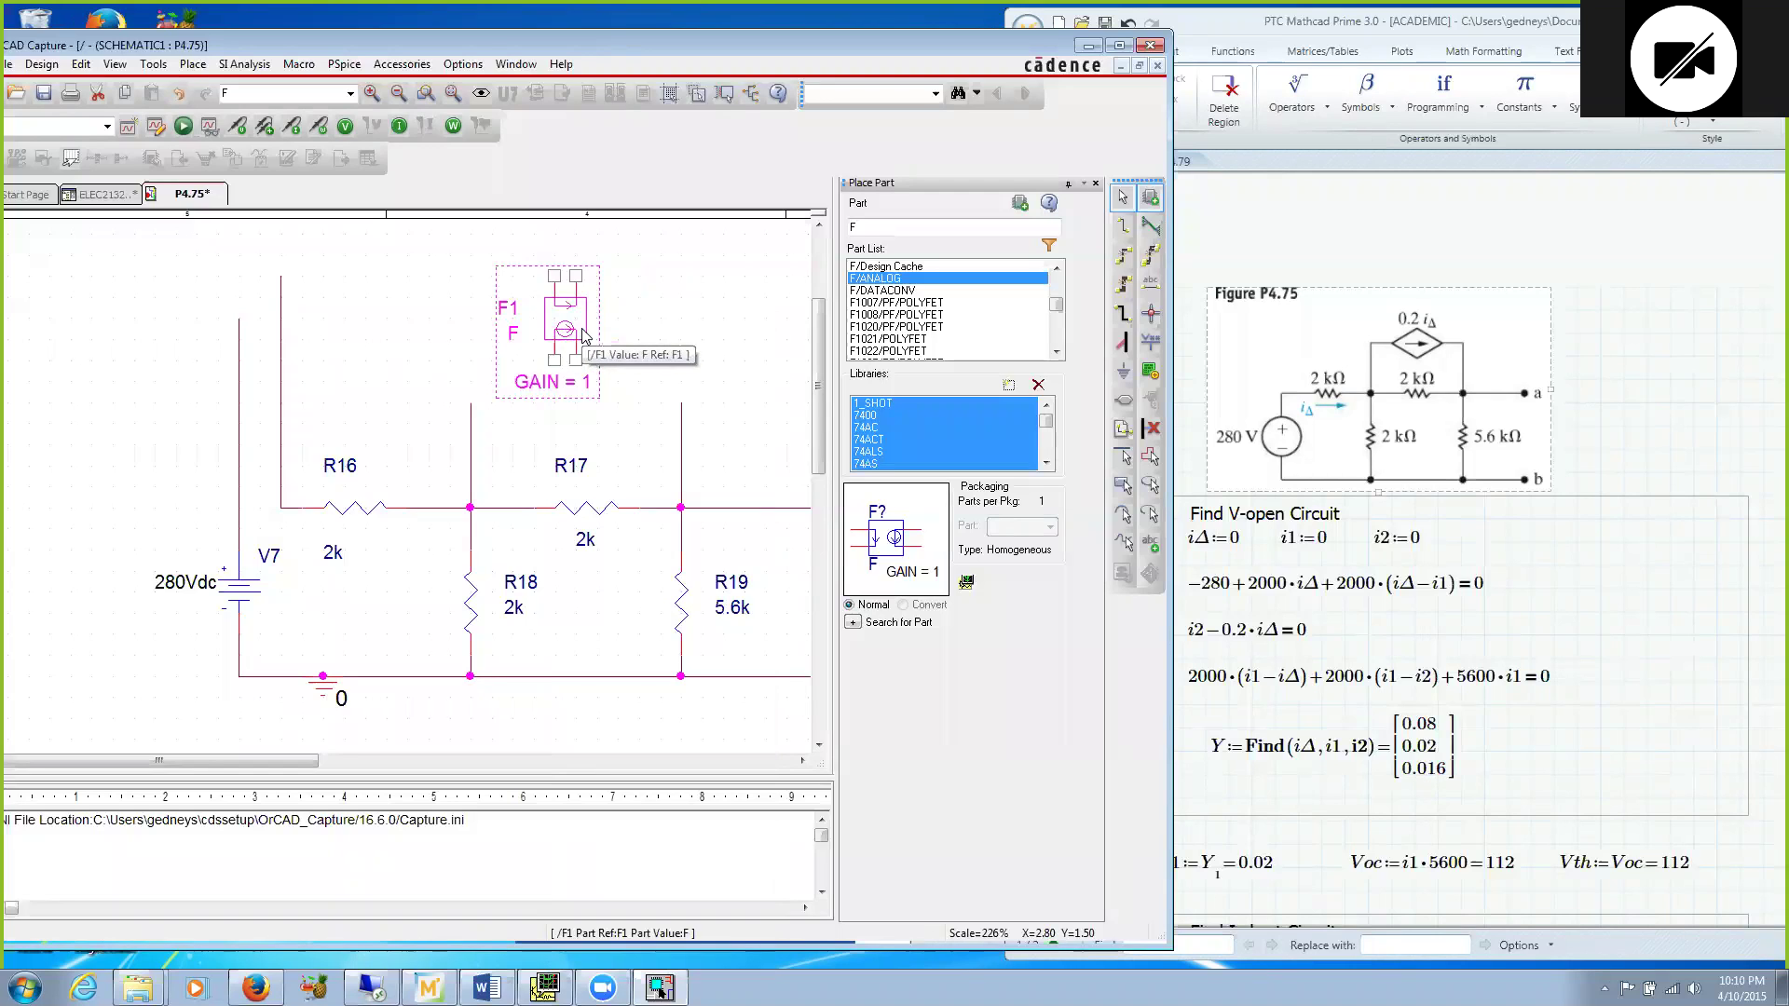
left_click(627, 336)
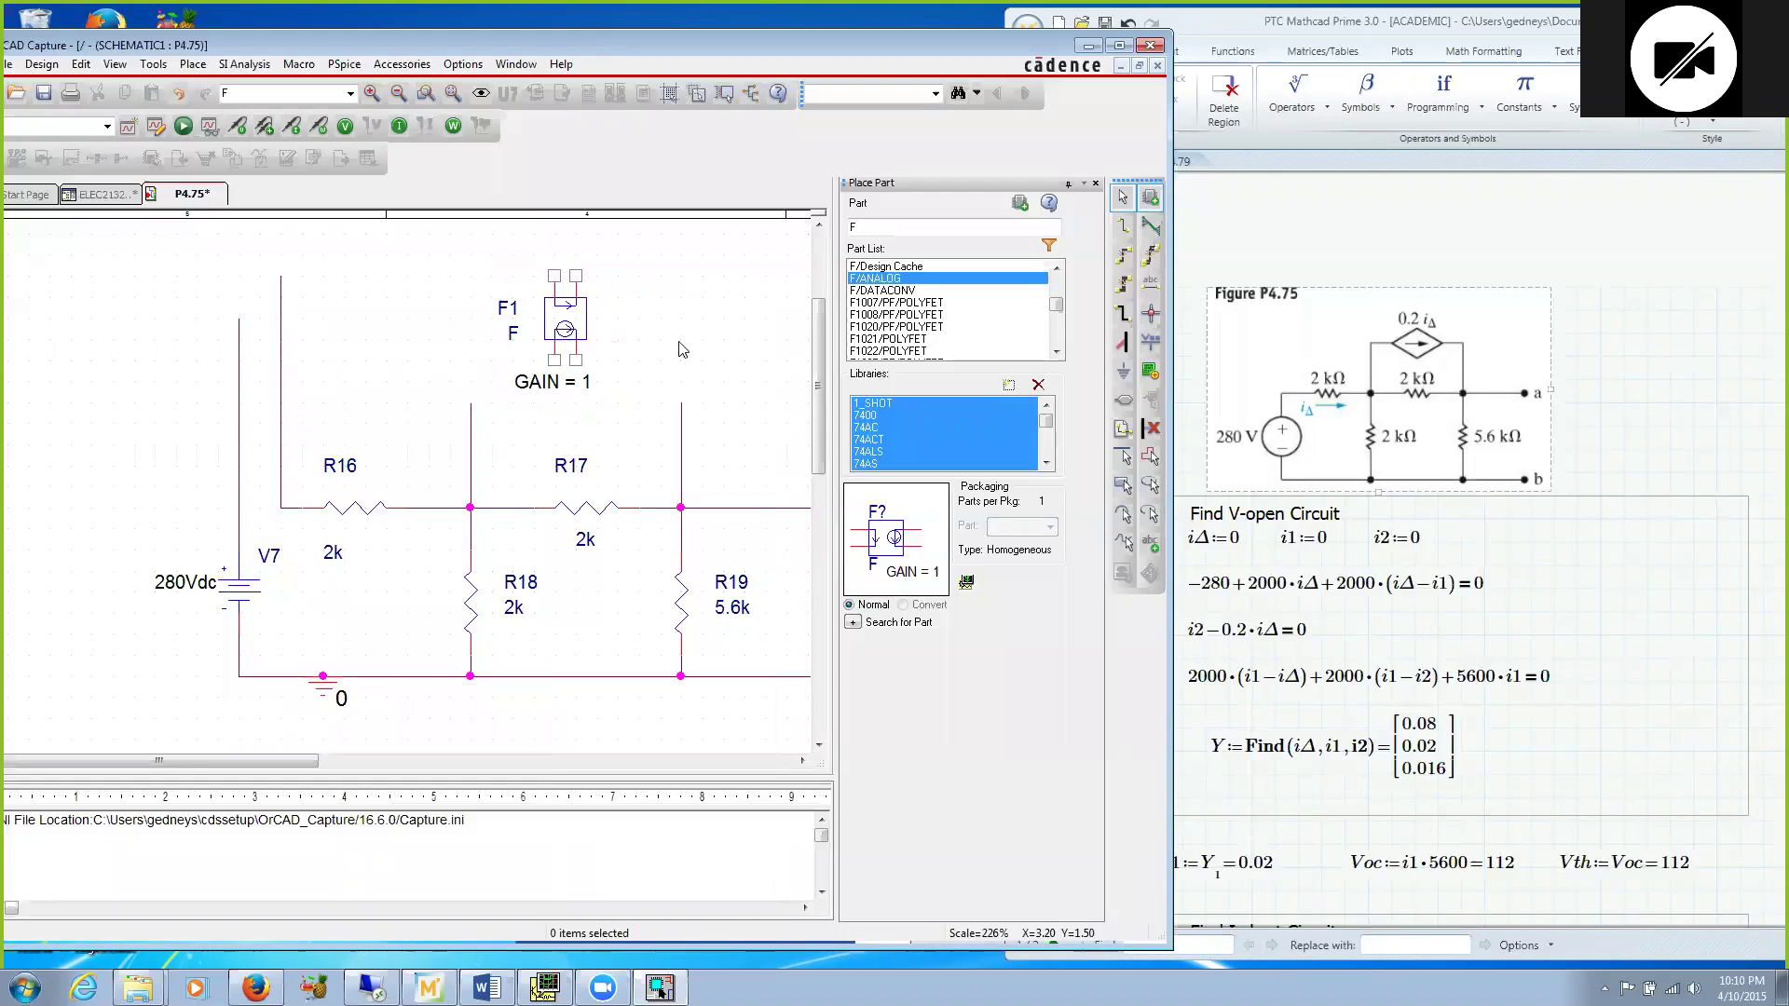
left_click(1123, 226)
left_click(471, 405)
Step: Wire F1's lower pins 3 and 4 across R17 and delete the wire left of R16
left_click(553, 359)
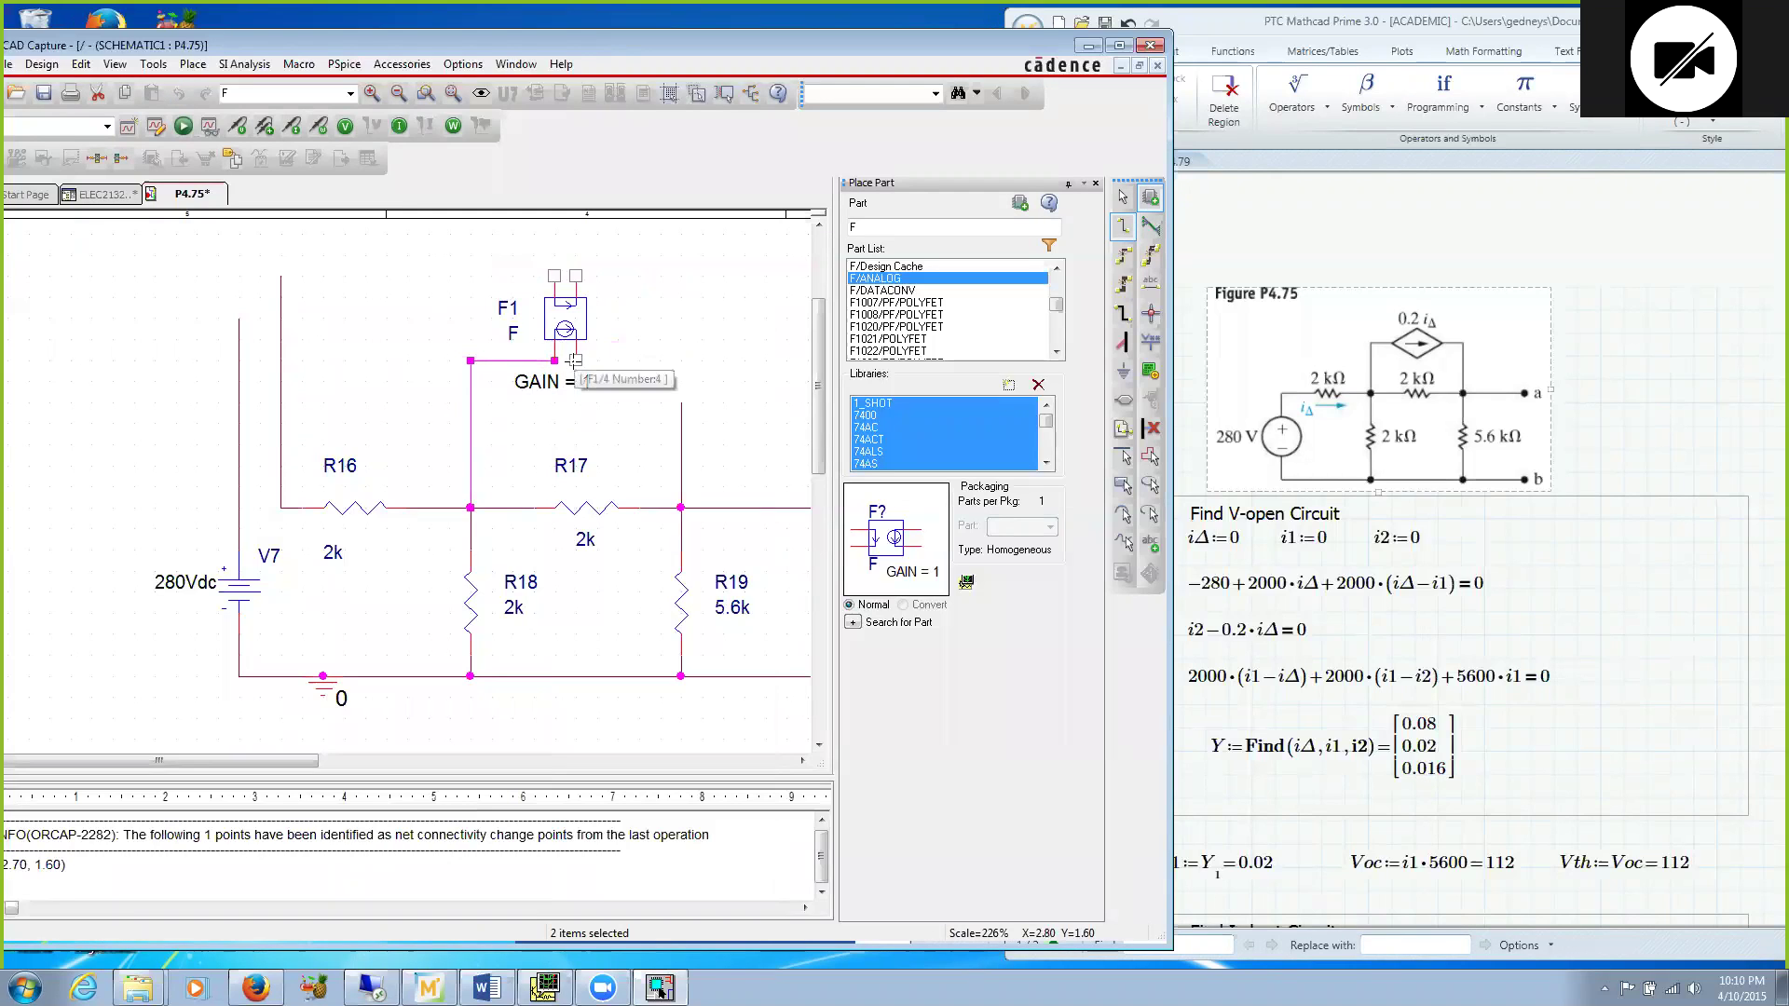
left_click(575, 360)
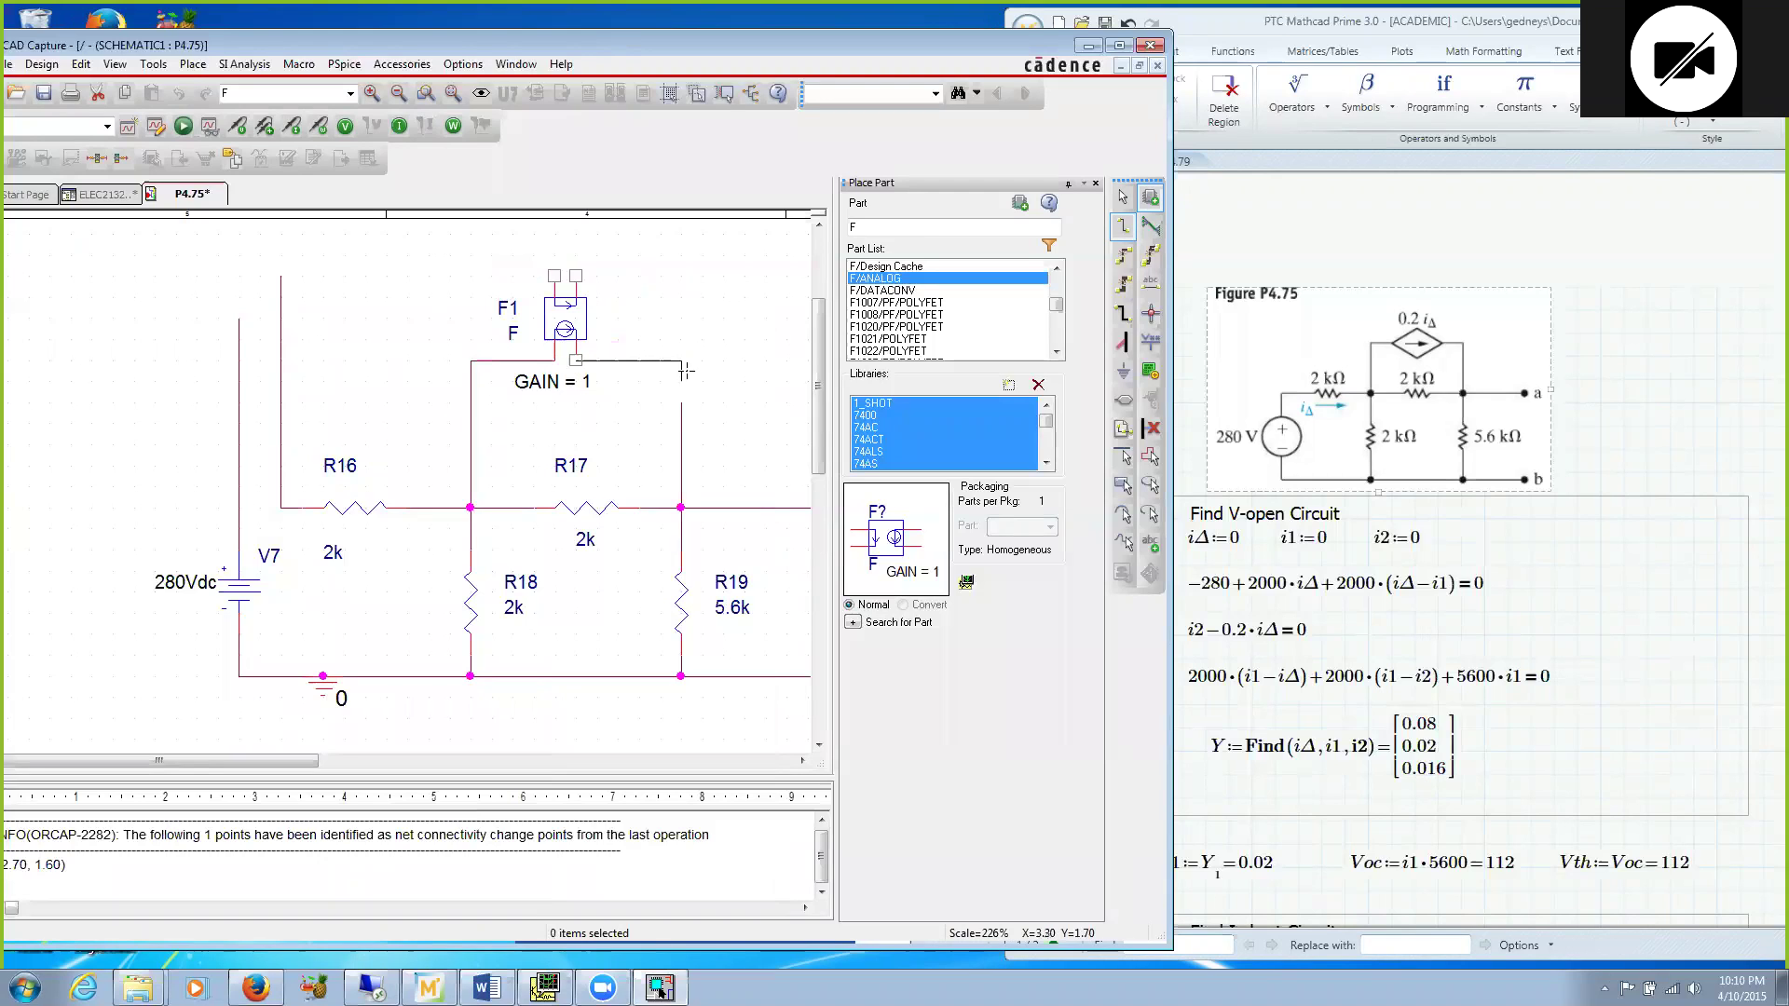
left_click(681, 401)
key("Escape")
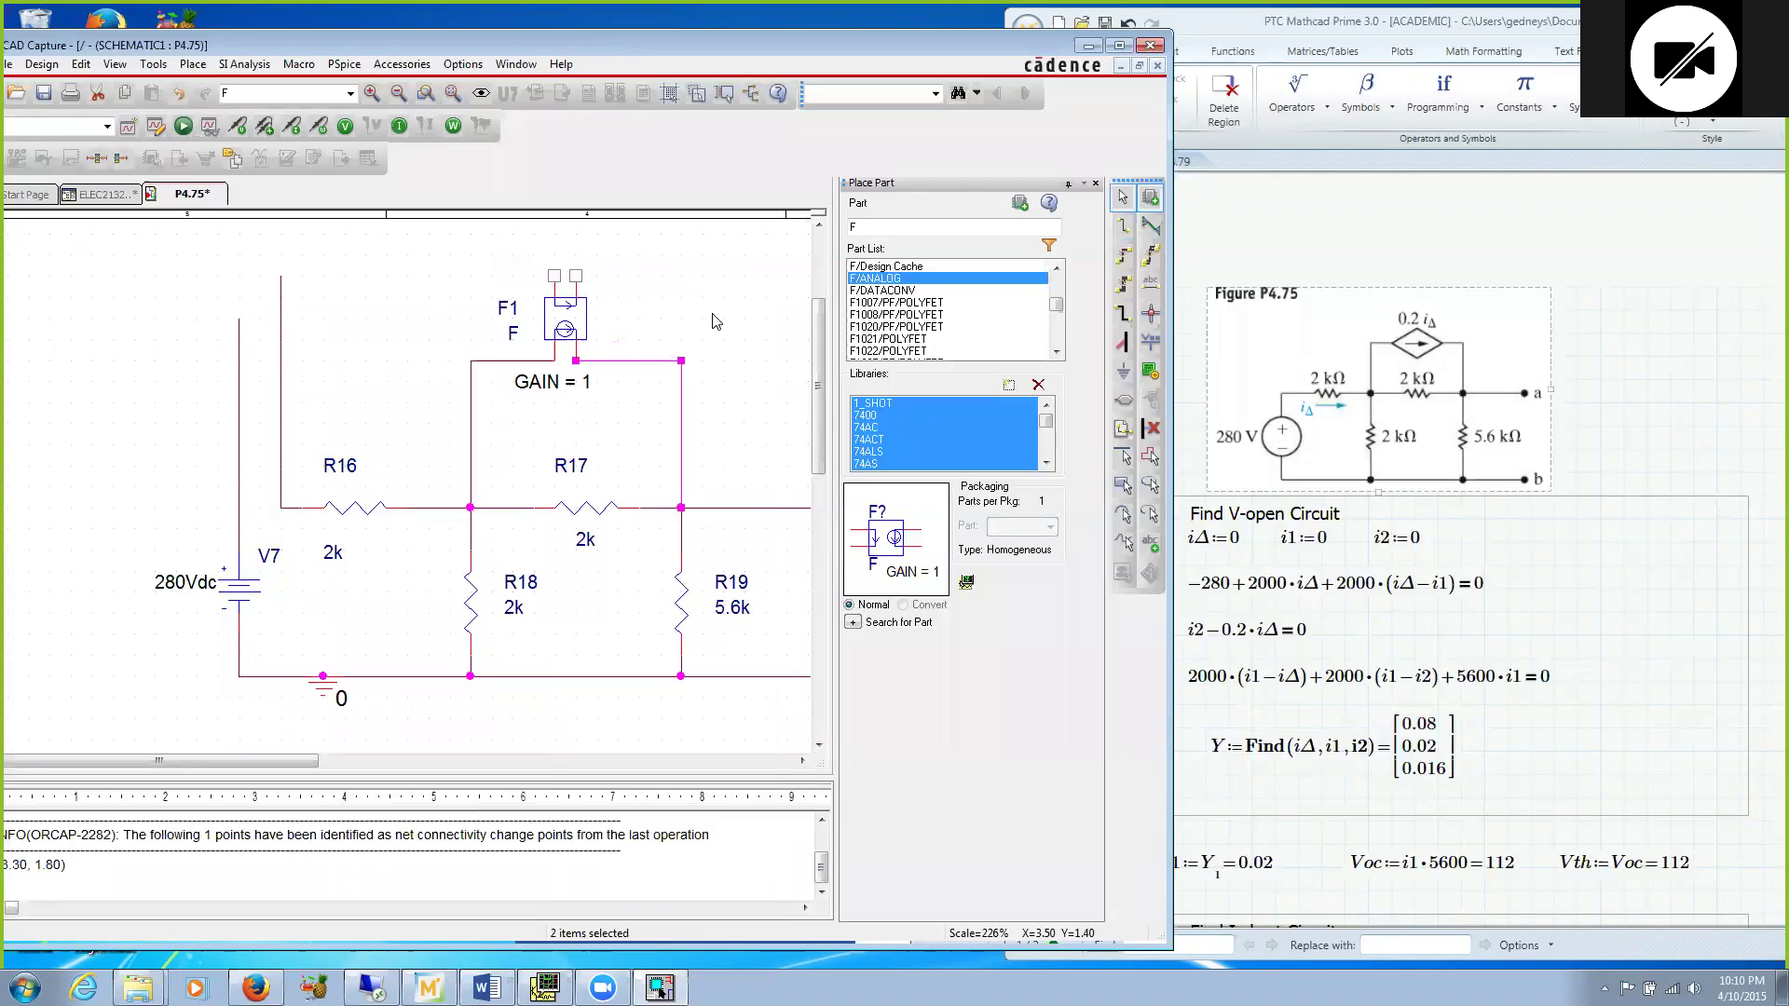
left_click(281, 374)
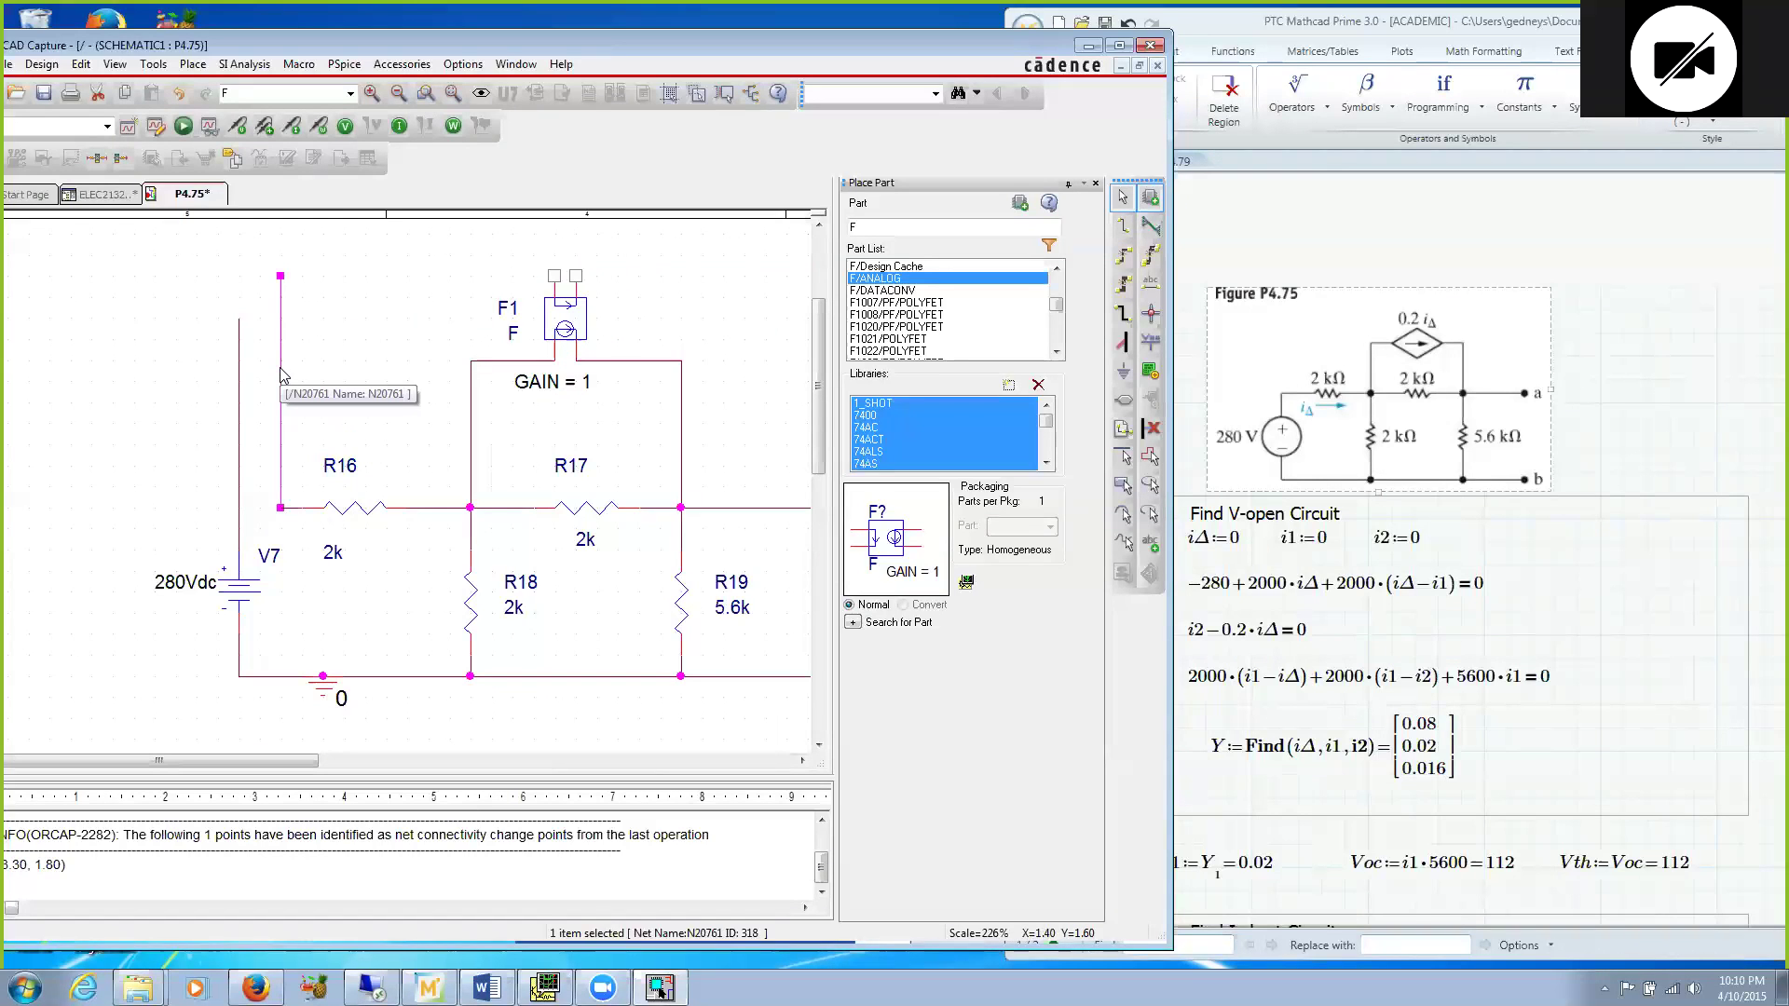
key("Delete")
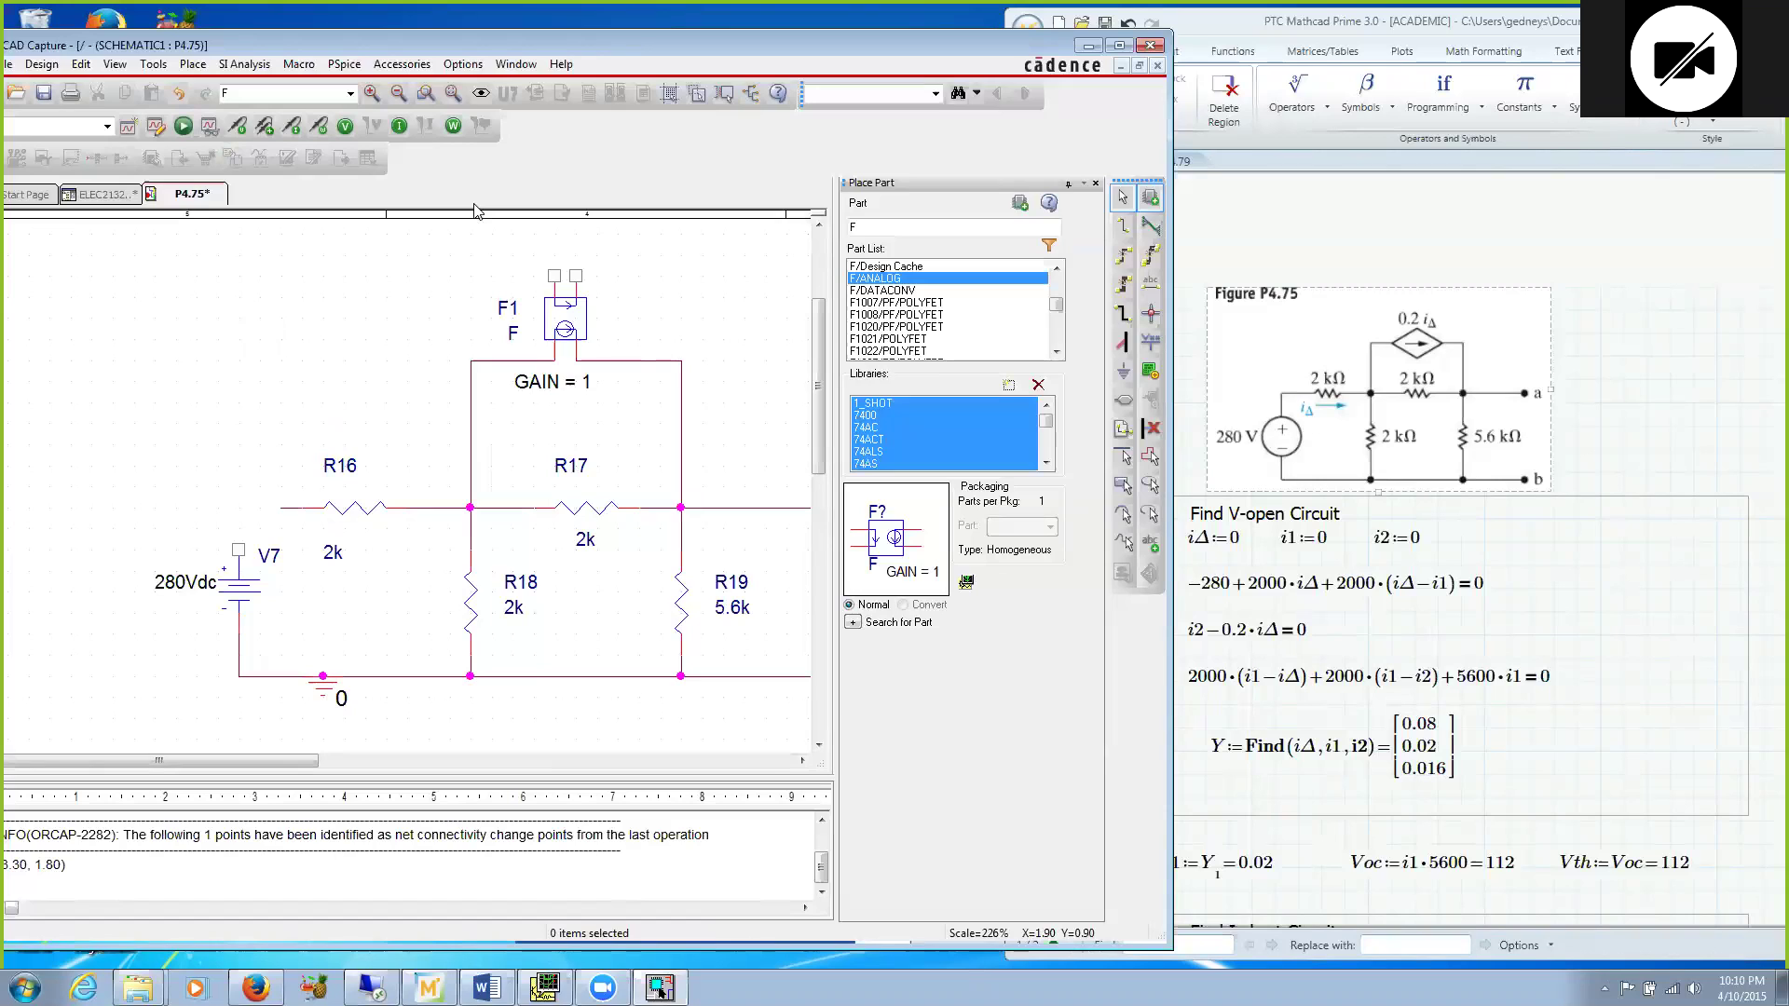
Step: Route a wire from V7's top into F1's sensing pin and from its other pin to R16
key("w")
left_click(237, 552)
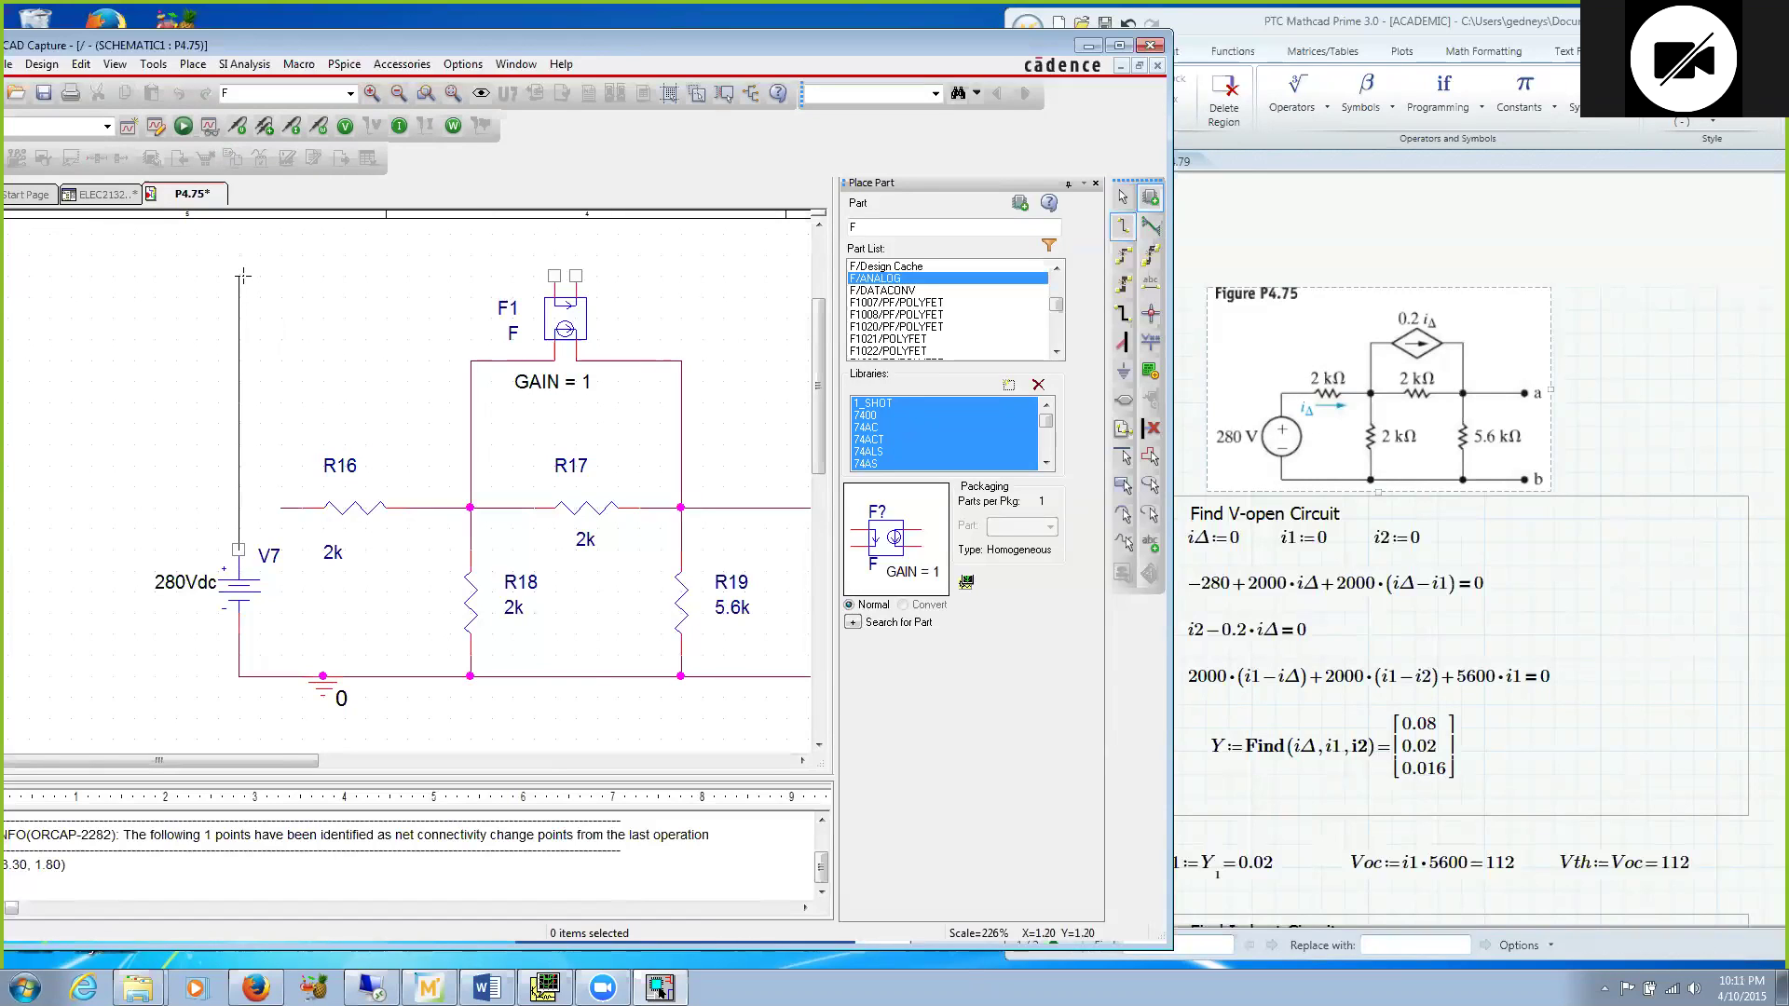
left_click(239, 276)
left_click(554, 275)
left_click(576, 276)
left_click(576, 234)
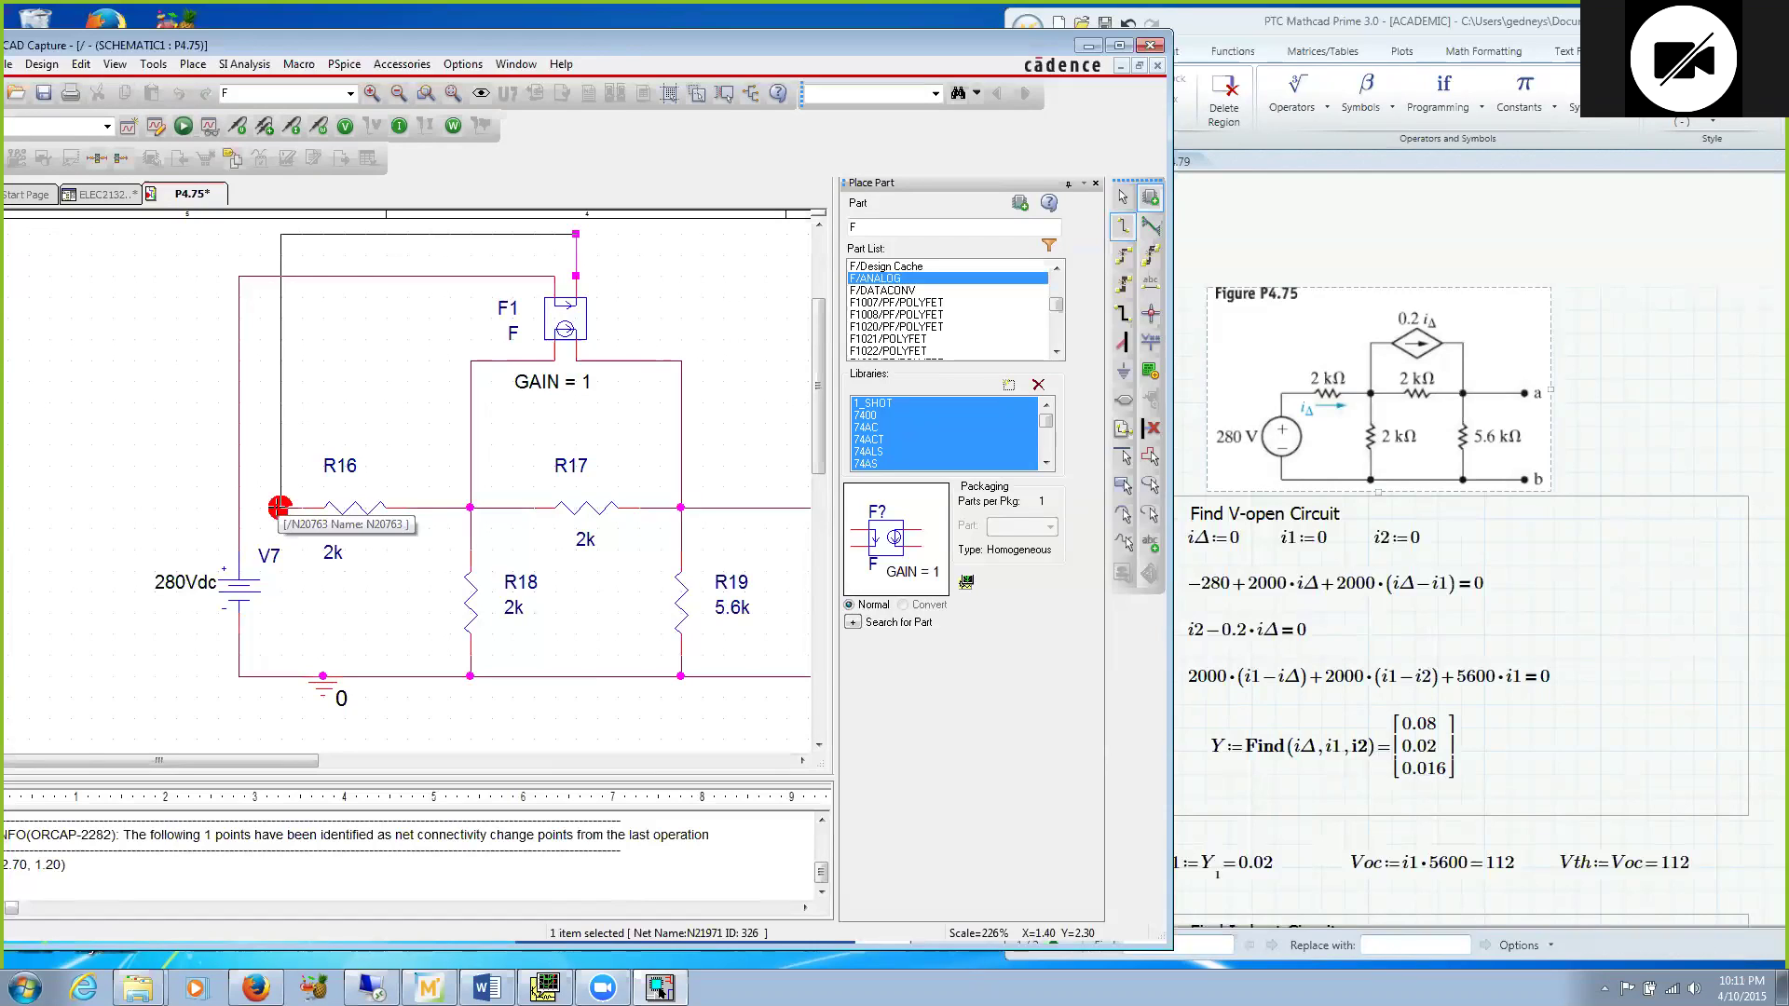
left_click(280, 507)
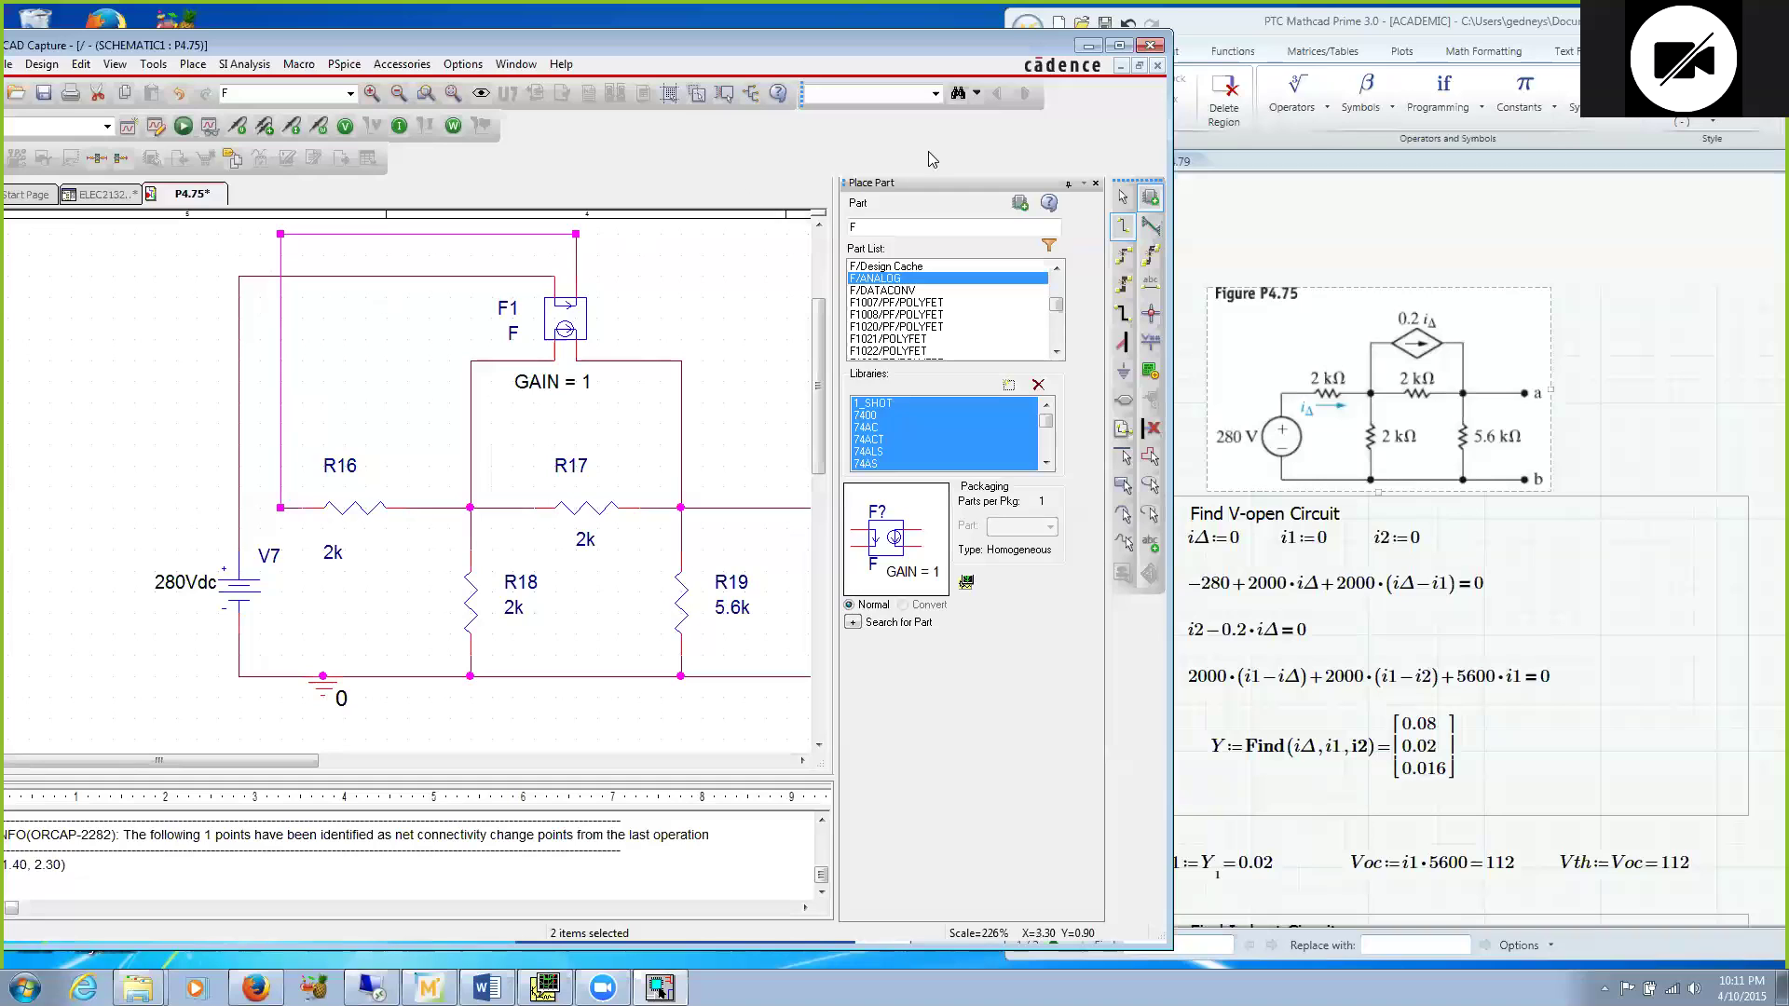
left_click(1119, 202)
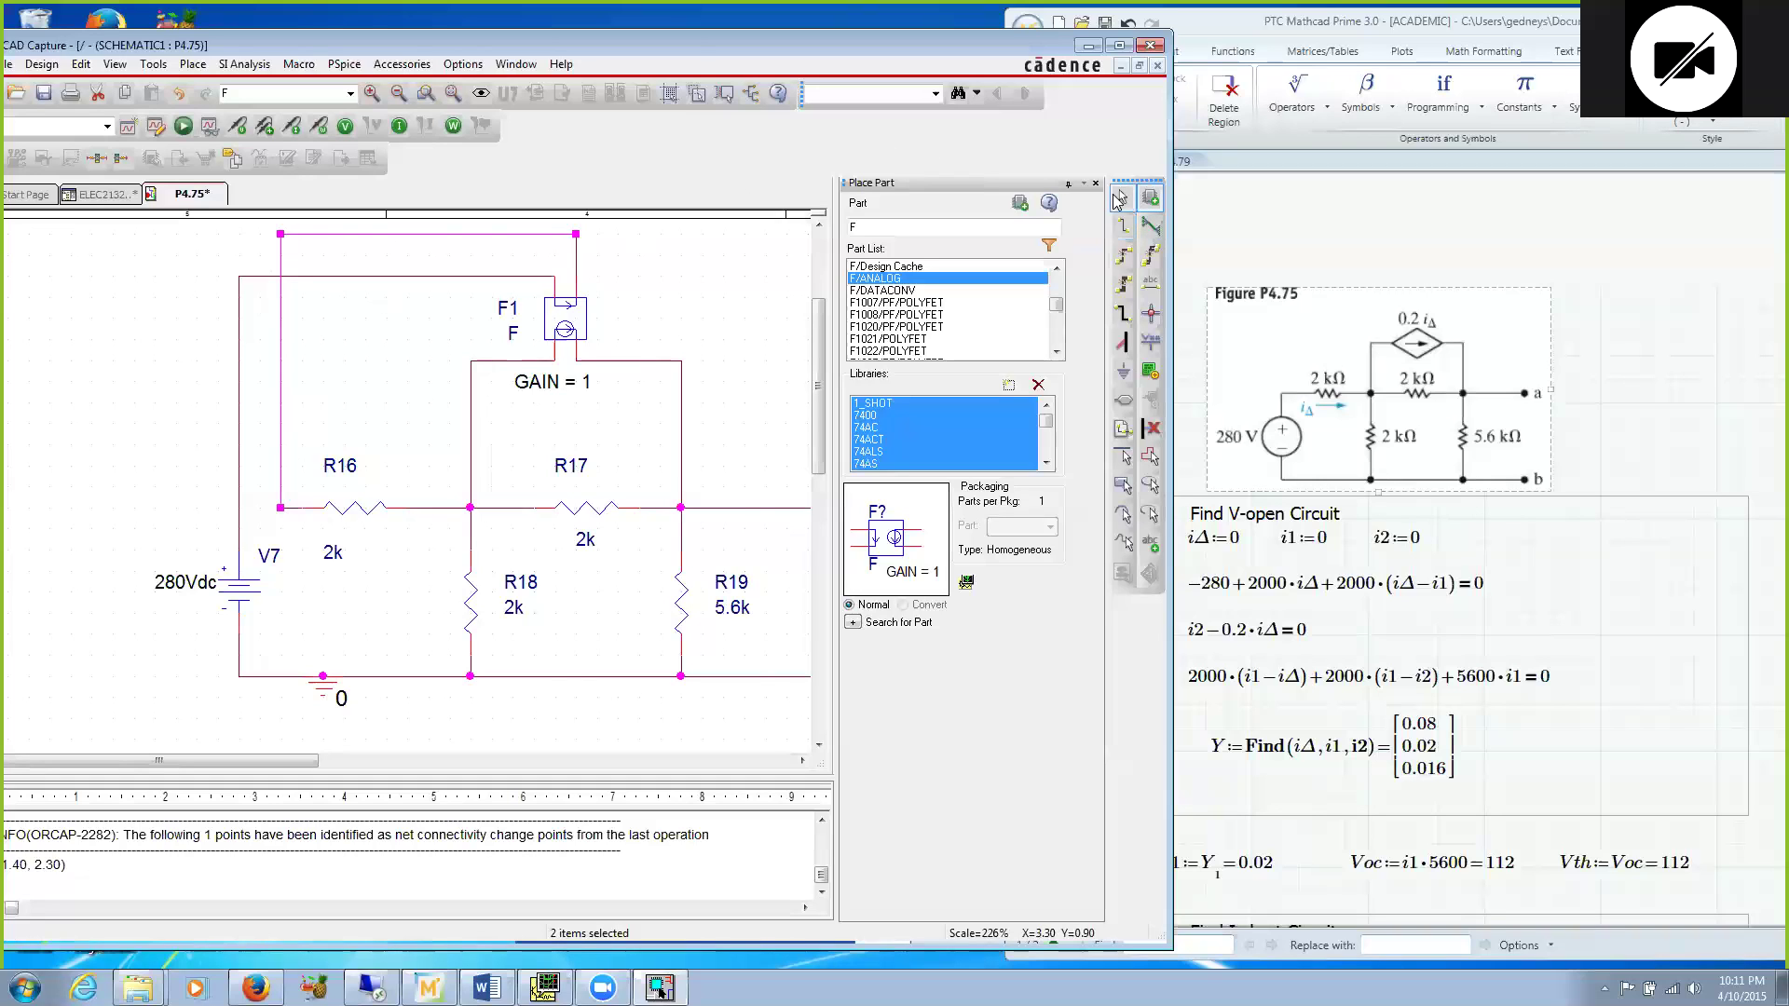
left_click(696, 314)
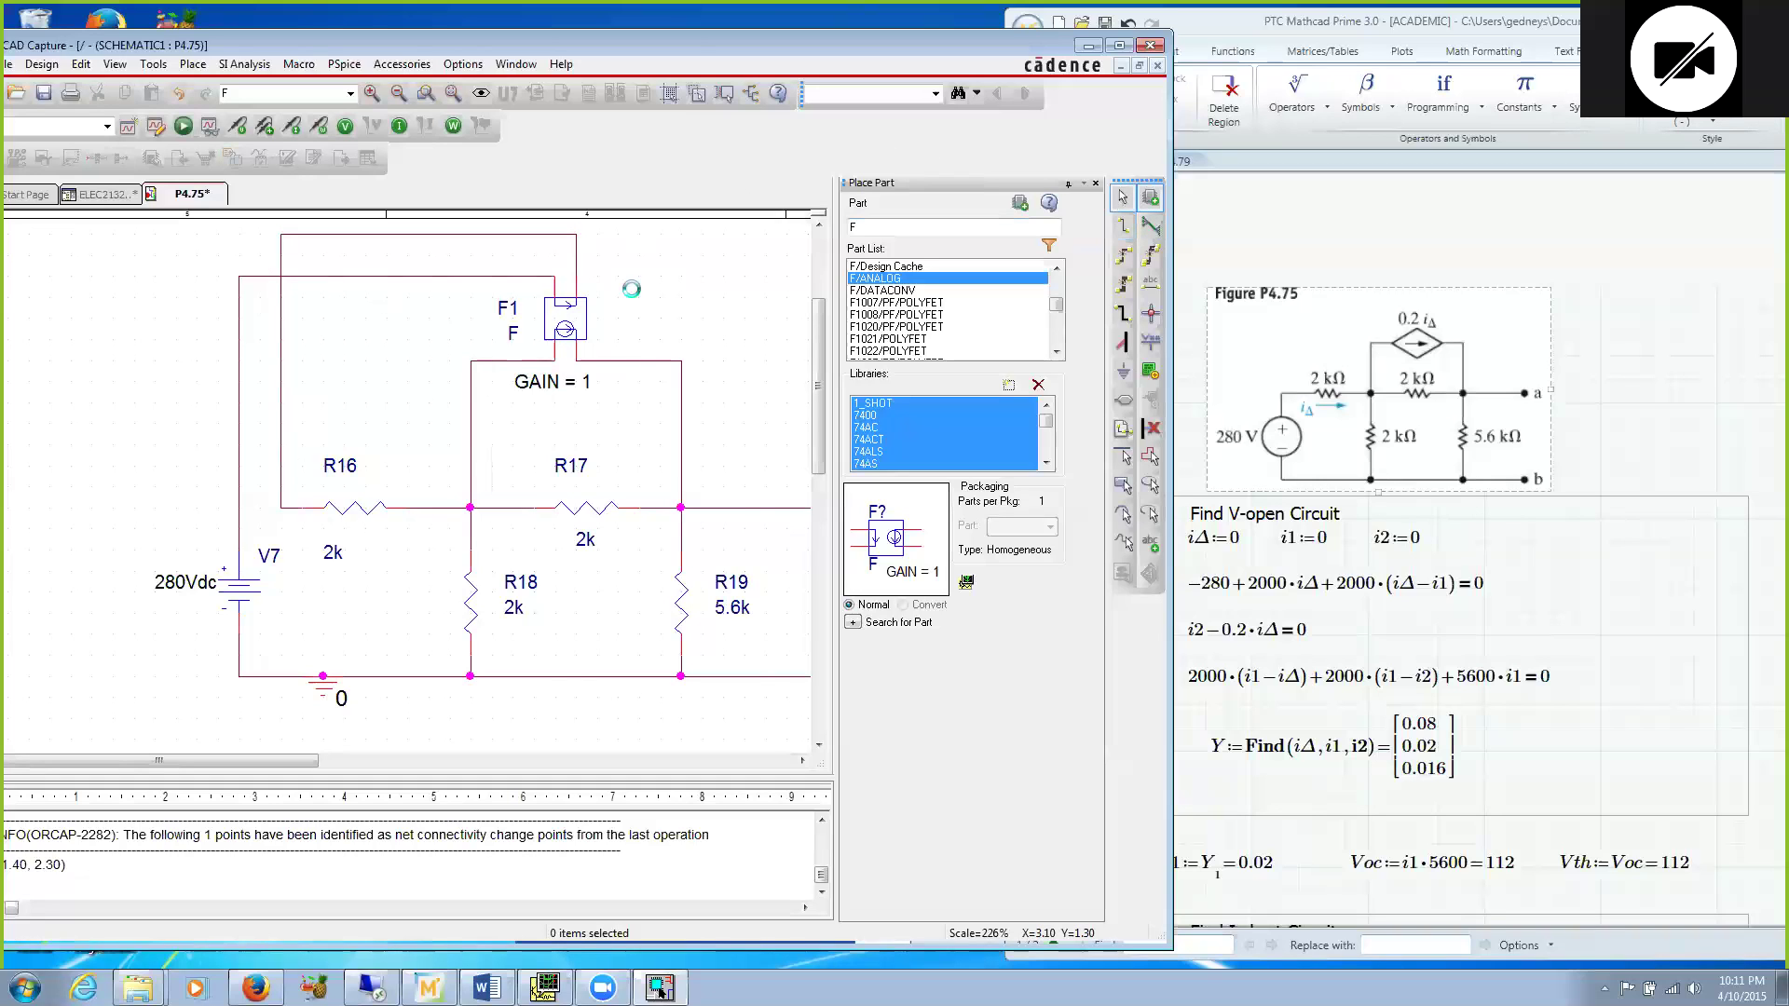
Step: Save the project with Ctrl+S and scroll to review the whole circuit including R20
key("ctrl+s")
left_click_drag(310, 762, 359, 763)
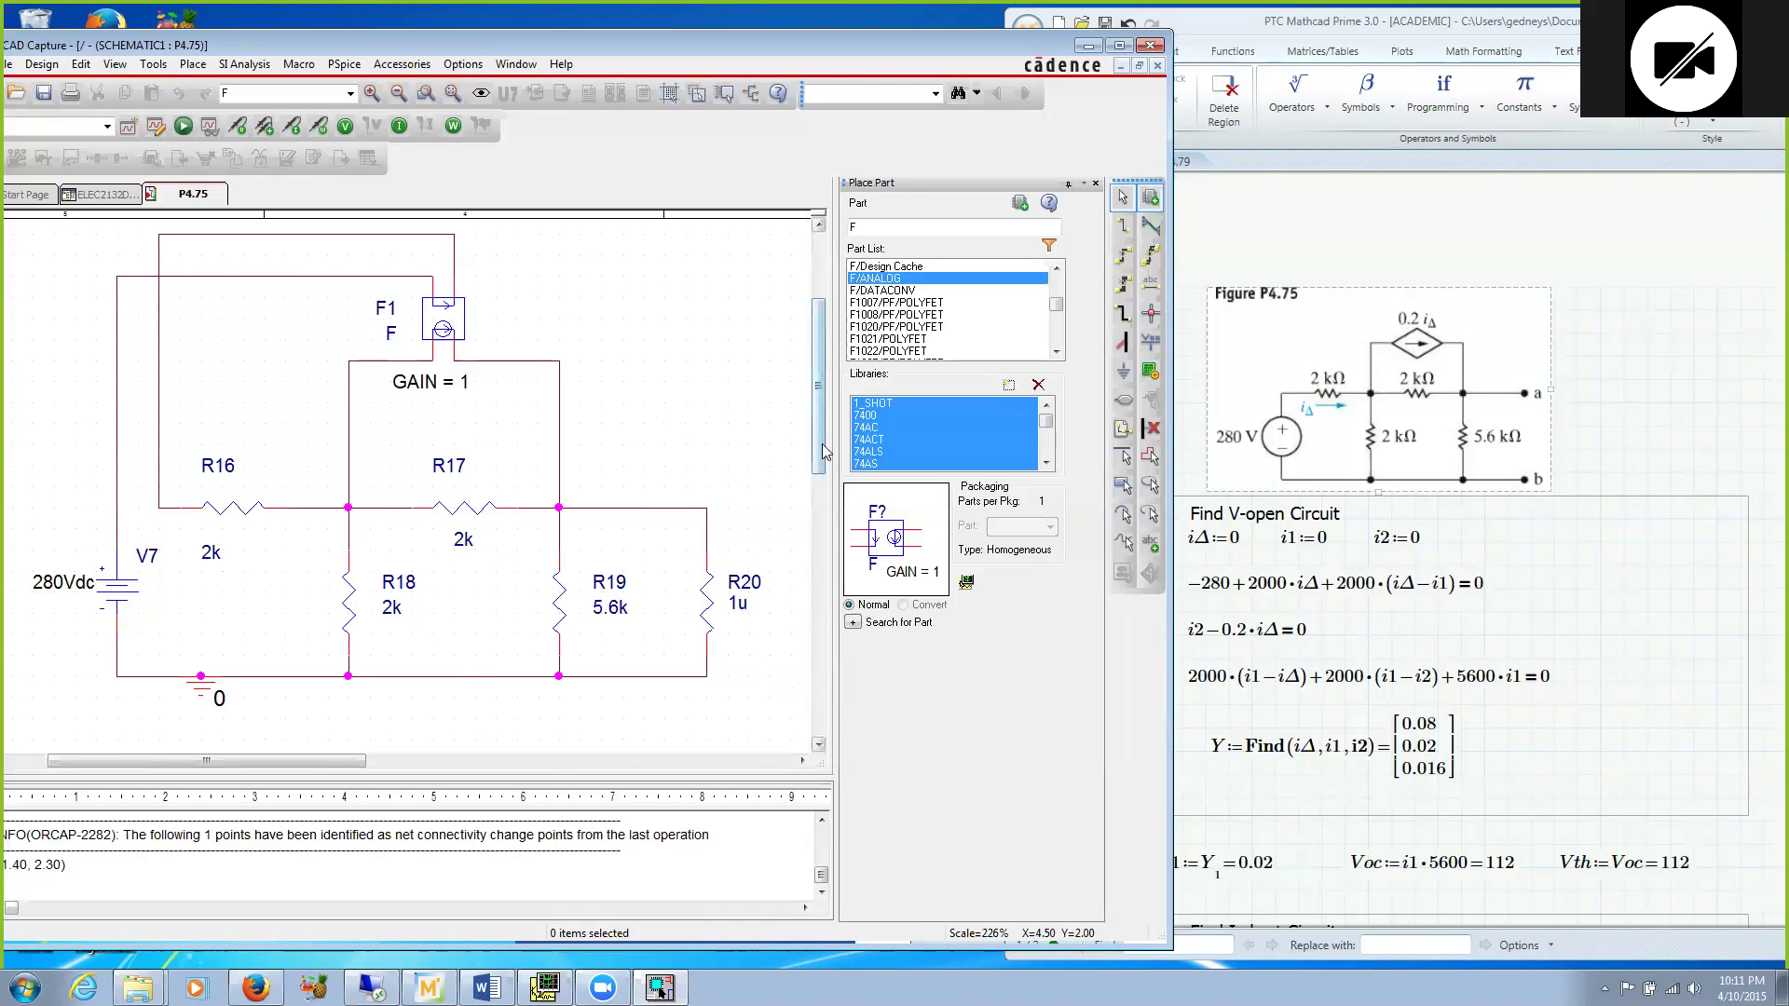
mouse_move(822, 453)
left_mouse_down()
mouse_move(823, 477)
mouse_move(823, 444)
left_mouse_up()
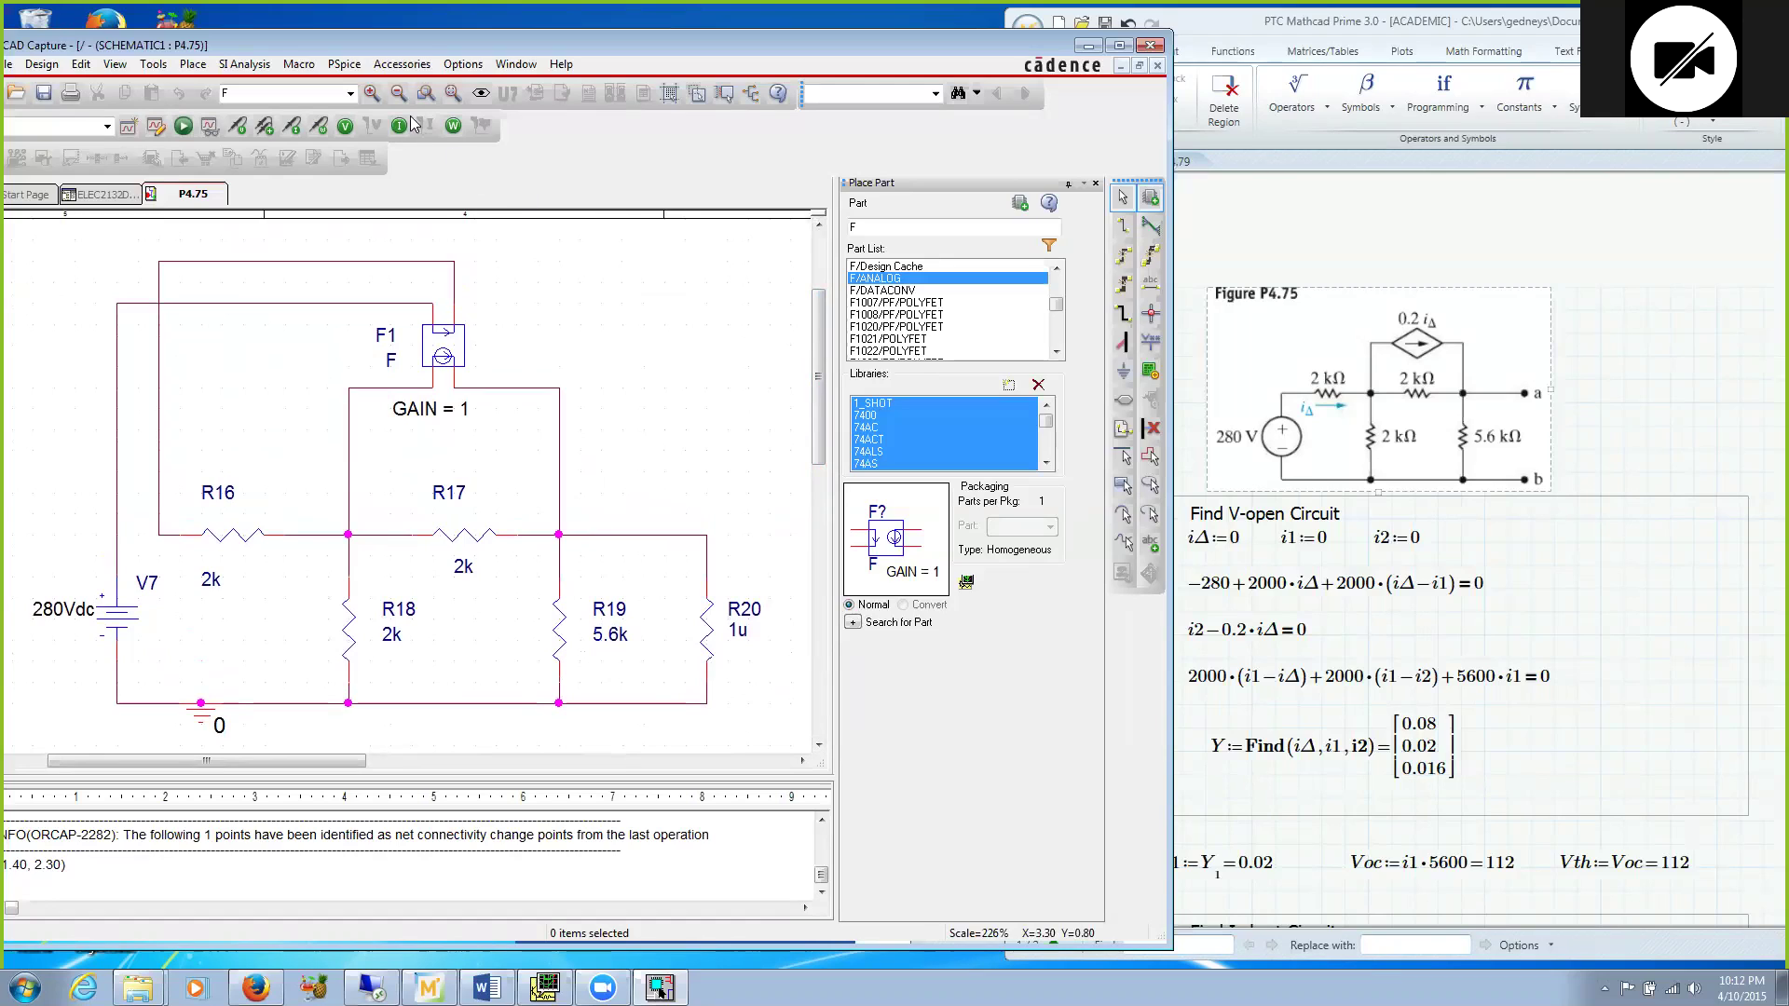
Step: Set the PSpice simulation profile's analysis type to Bias Point
left_click(347, 65)
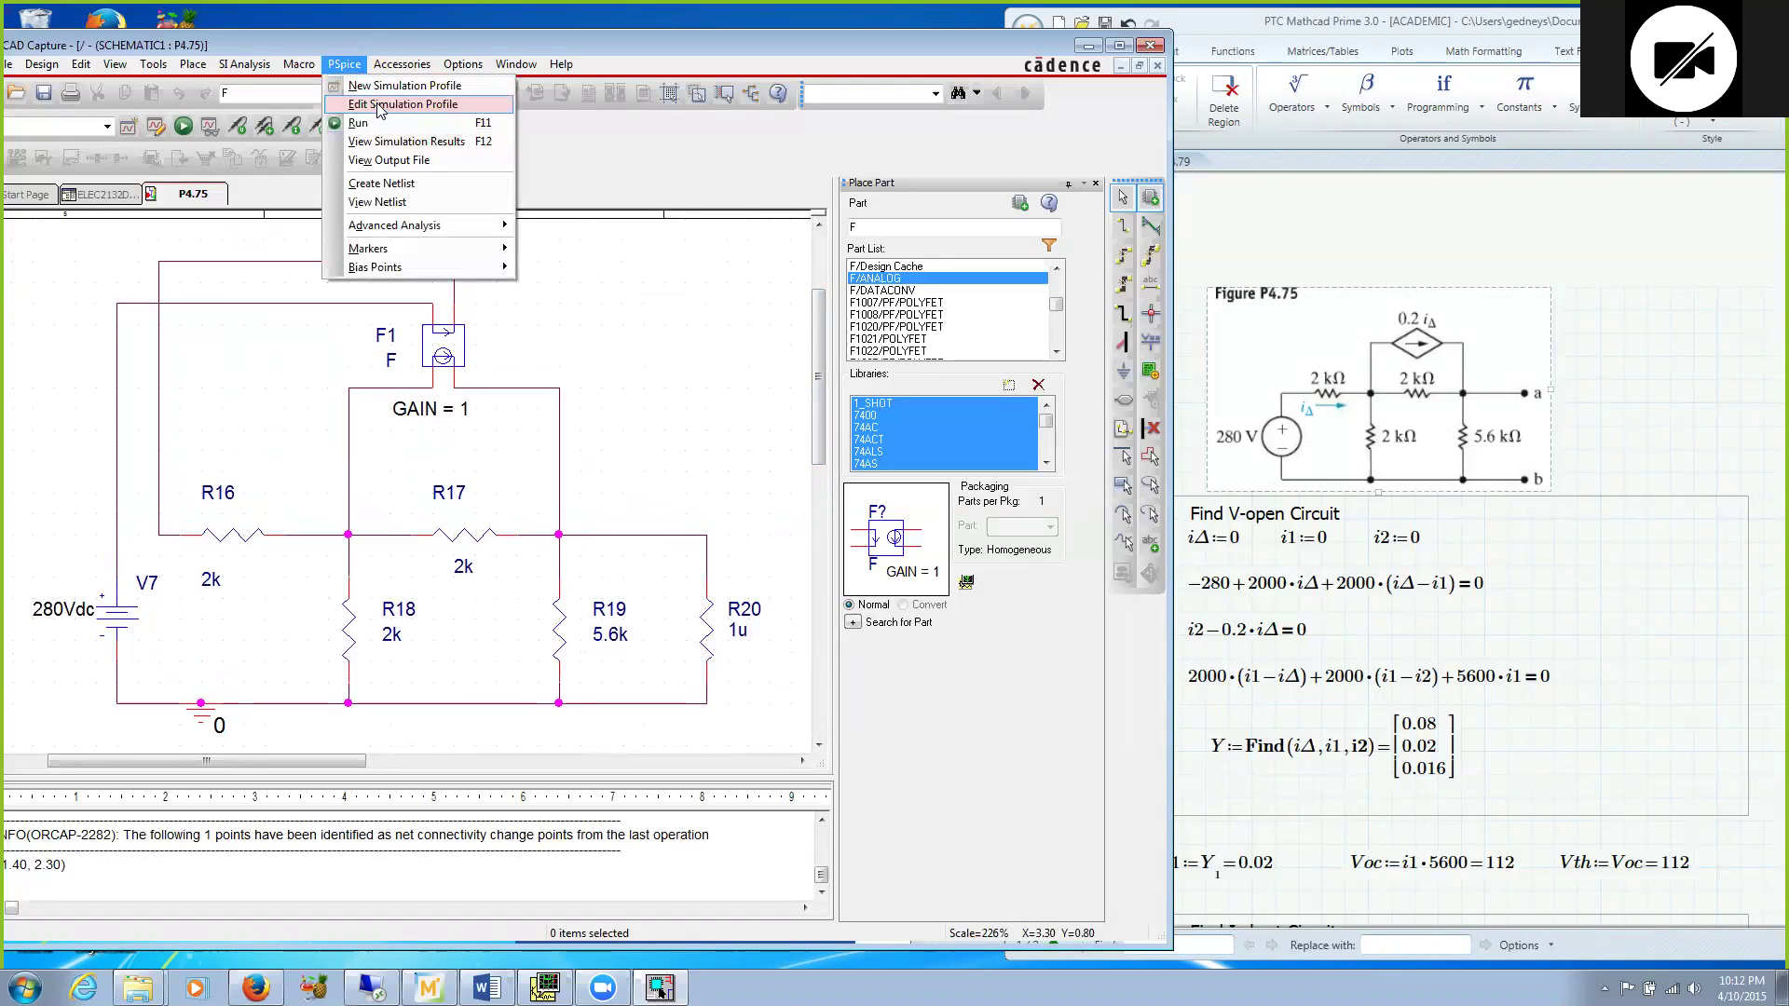
left_click(380, 106)
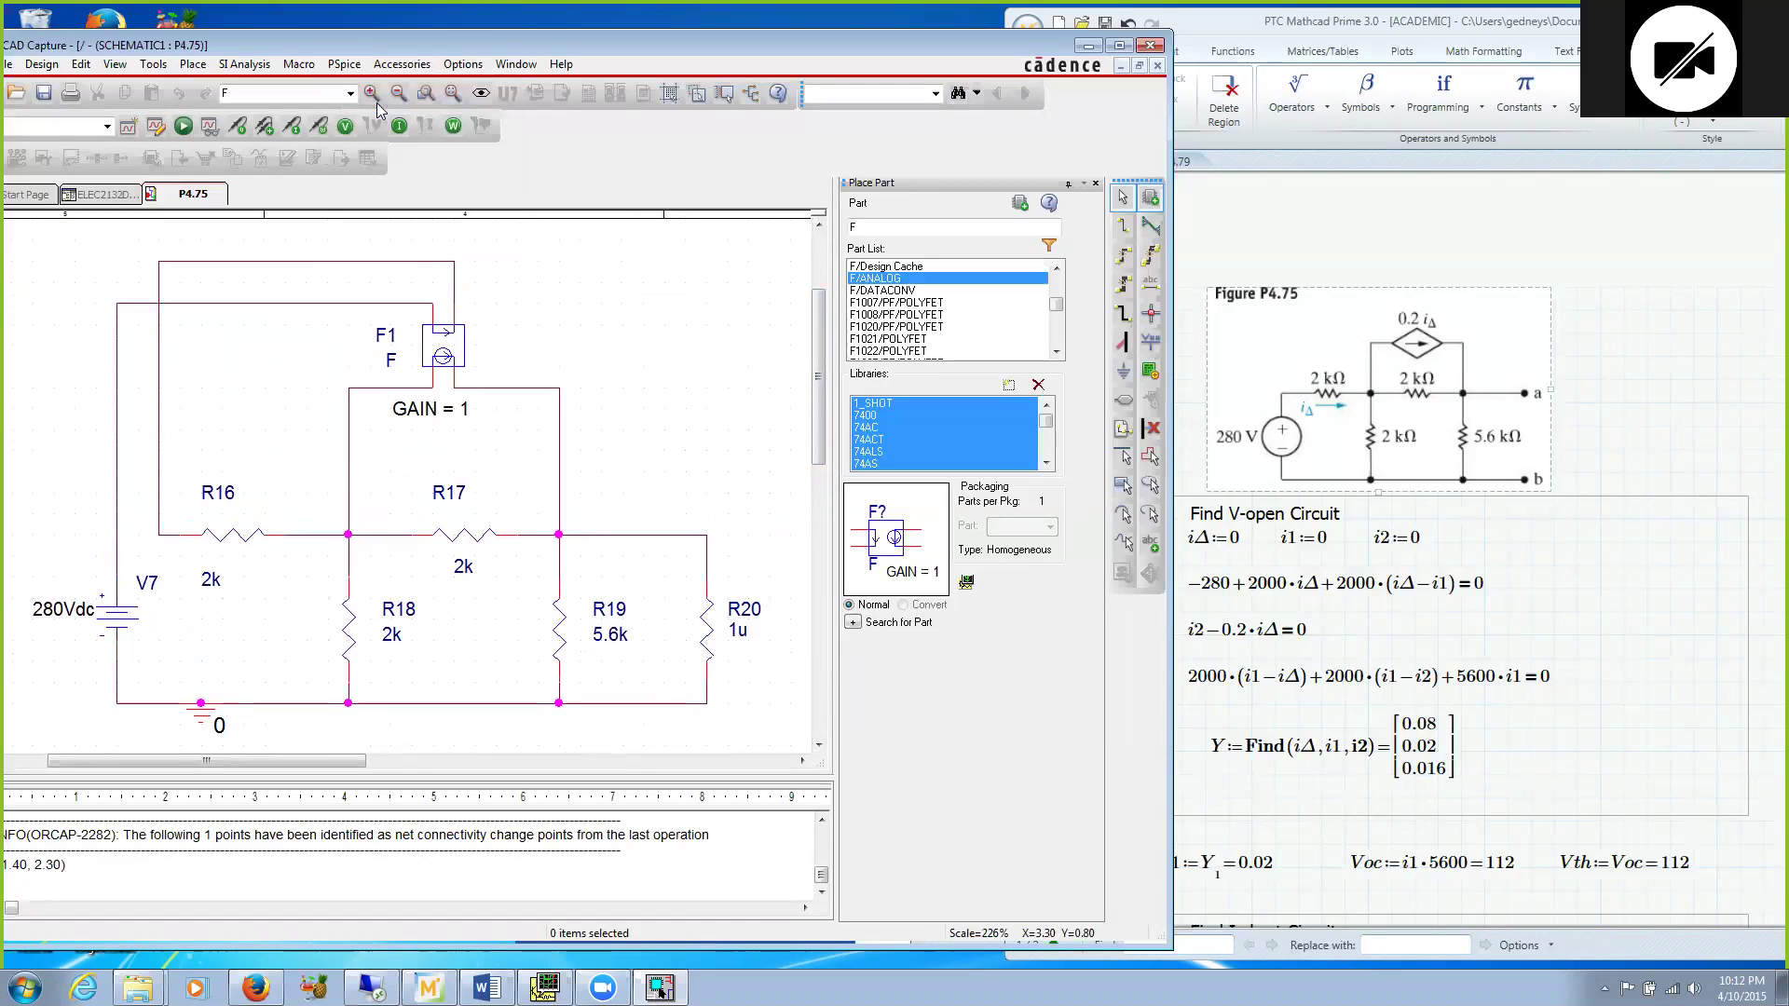
left_click(728, 386)
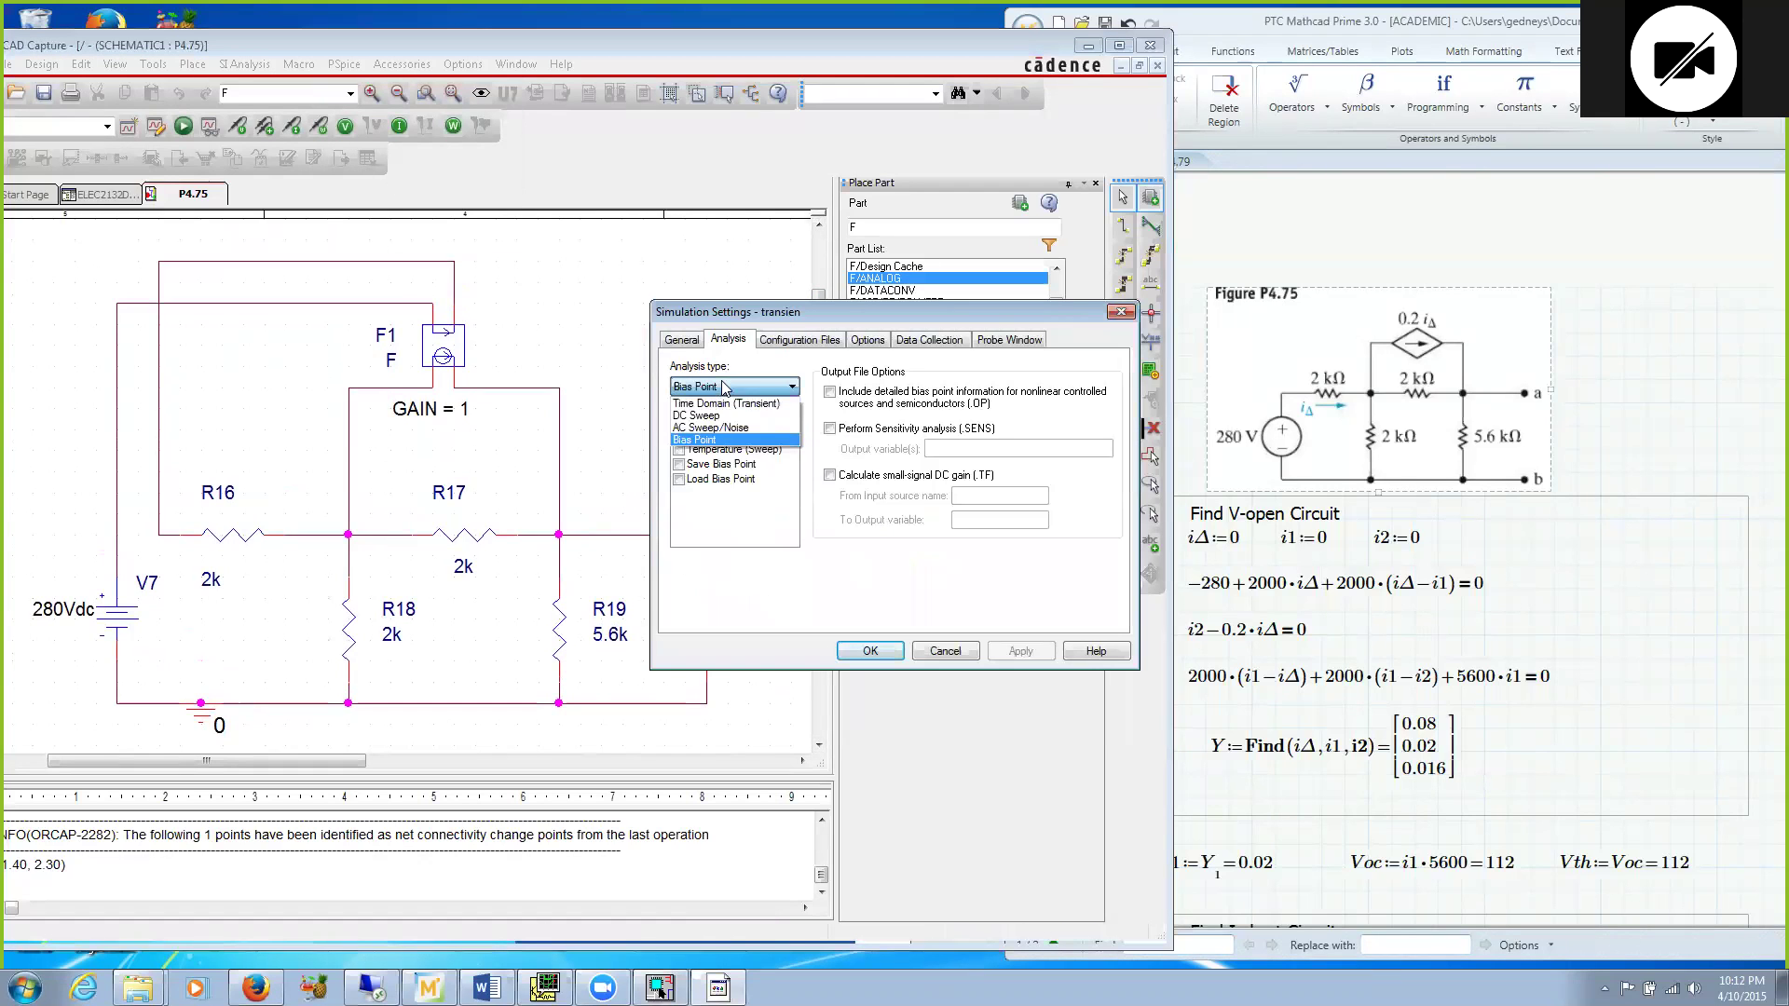
left_click(719, 442)
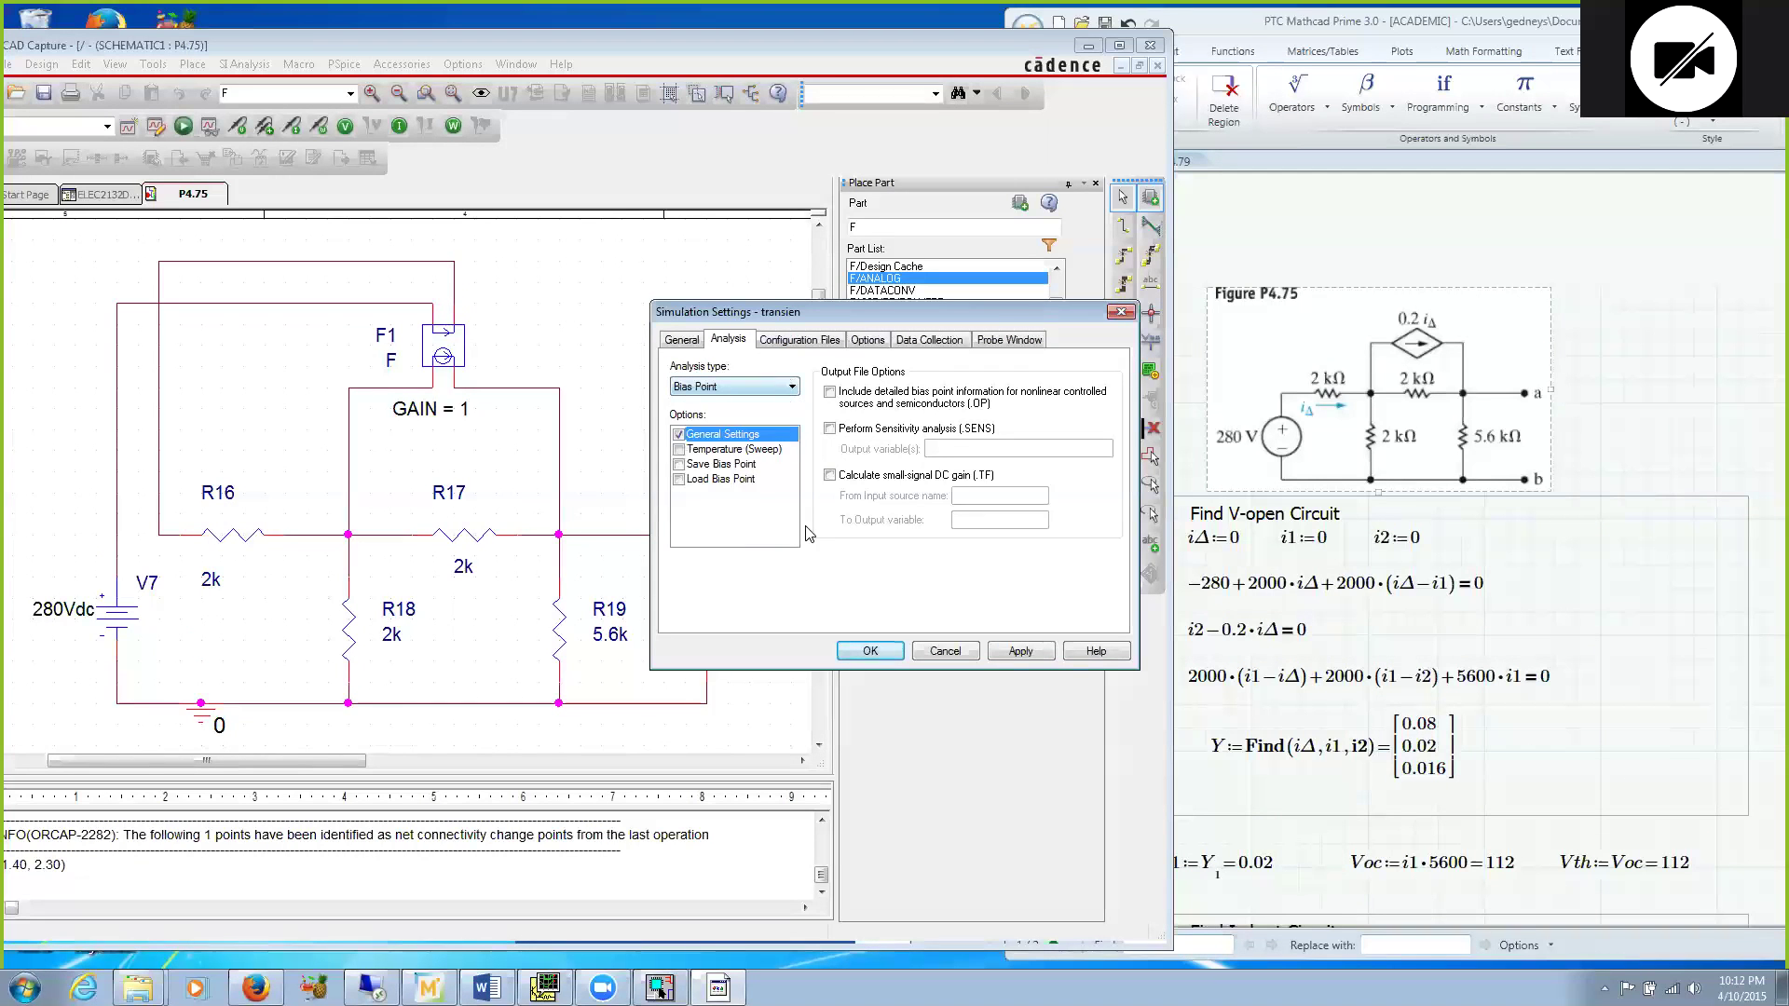
left_click(869, 650)
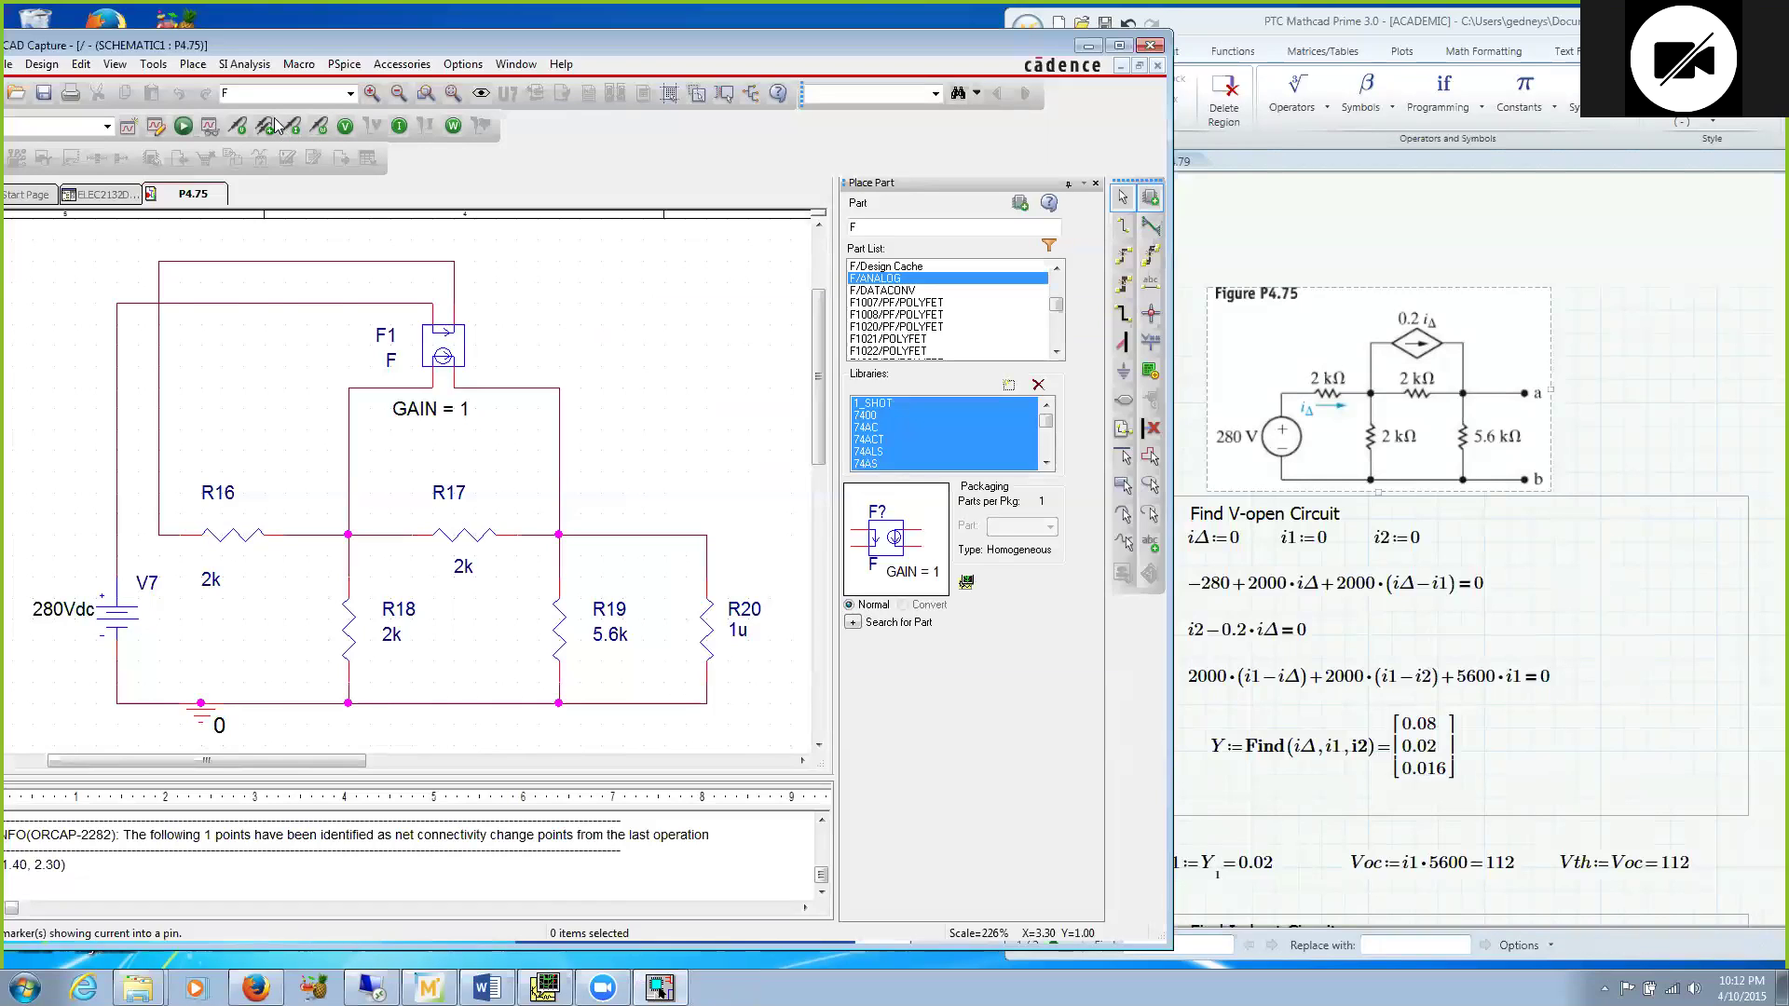
Step: Run PSpice and show bias currents on the schematic, 140.0mA through V7, R16, F1 and R20
left_click(177, 128)
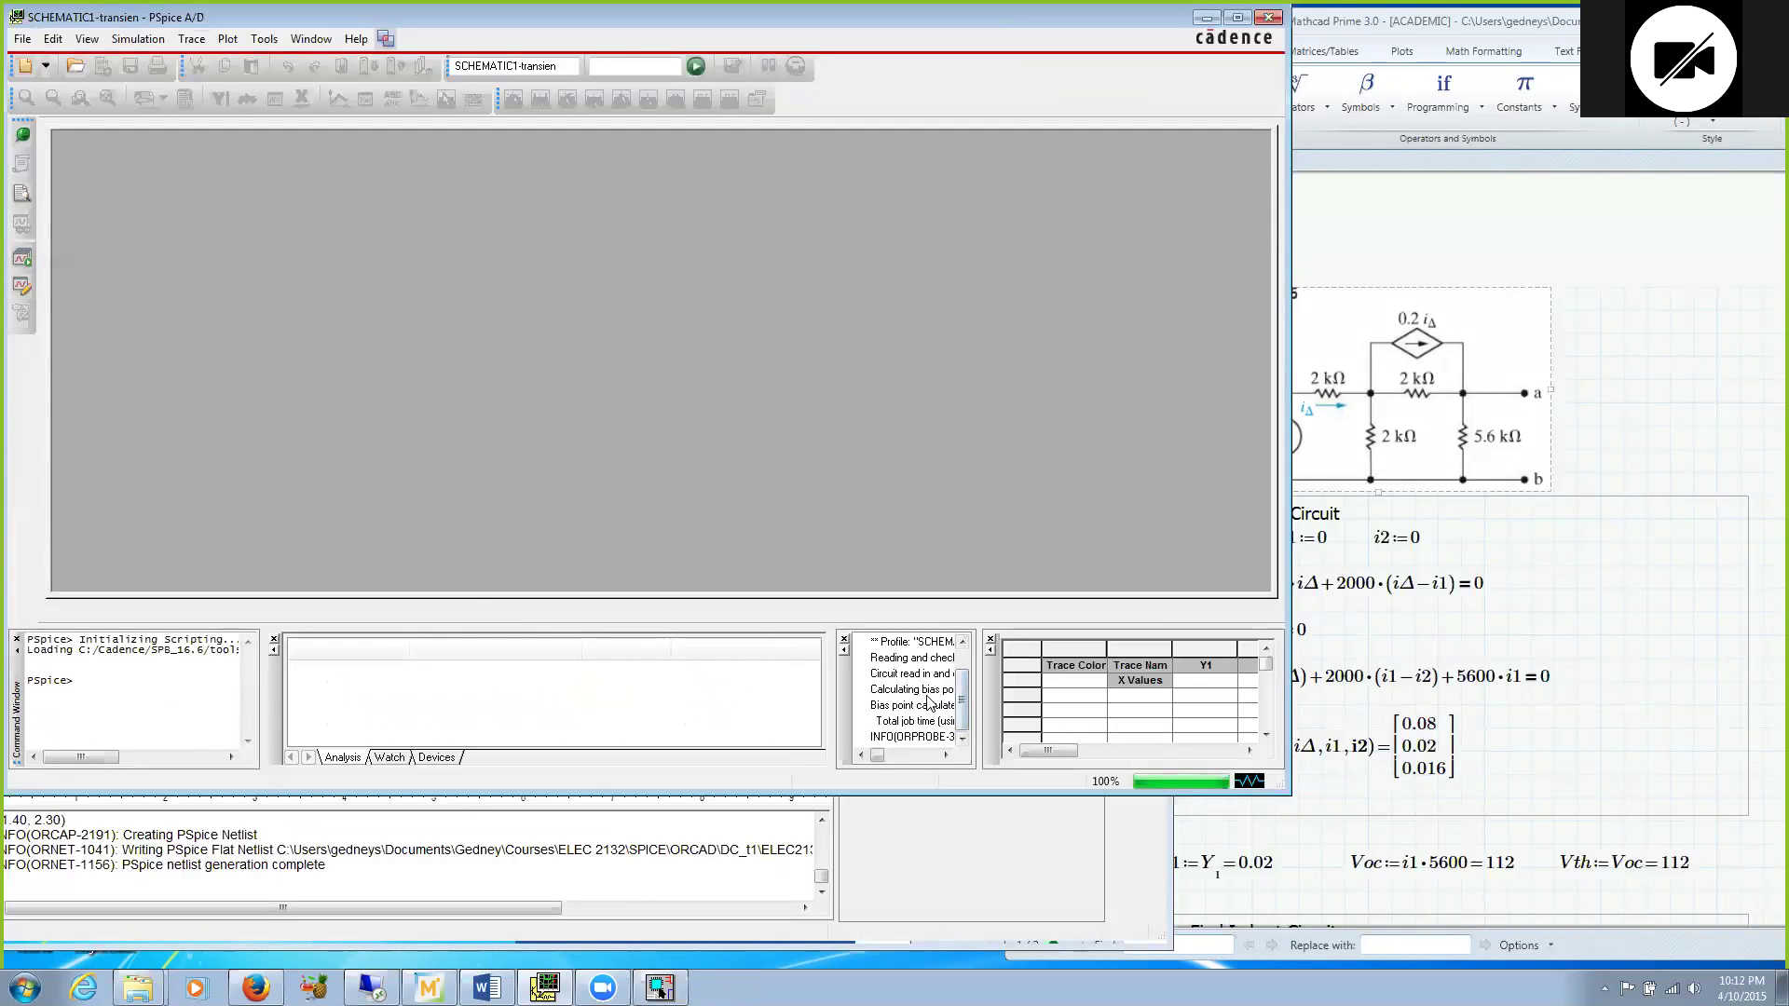
left_click(1207, 19)
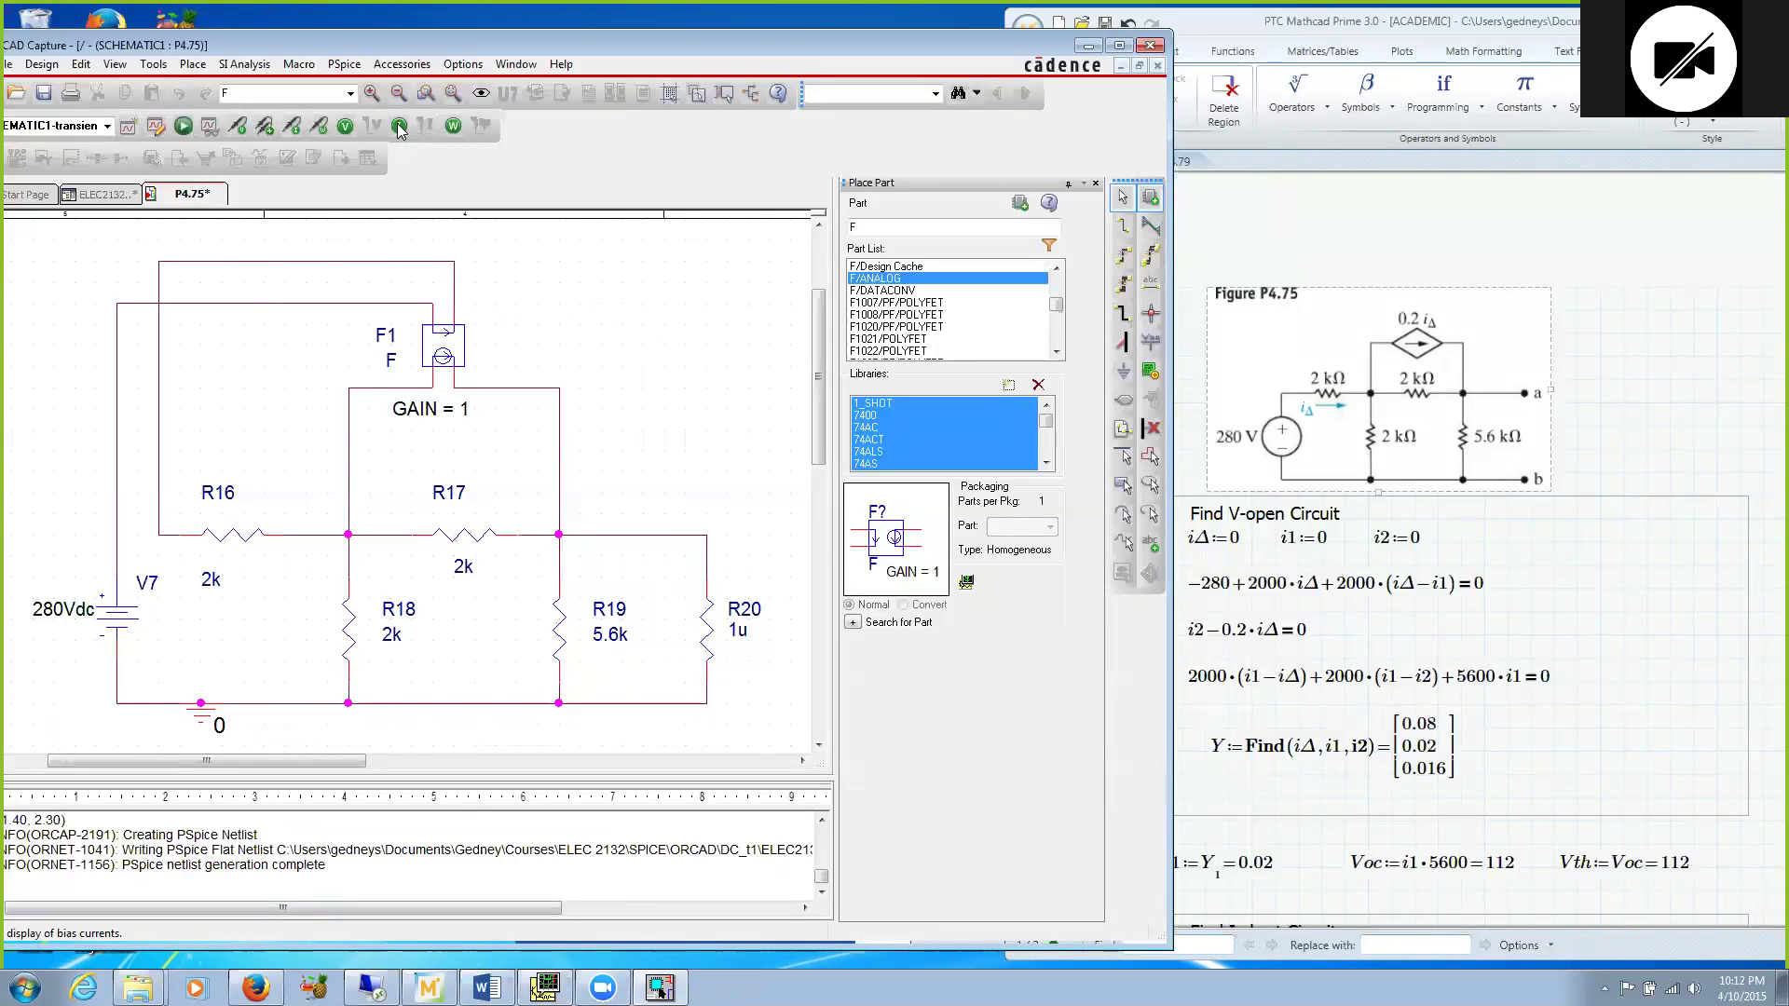
left_click(398, 126)
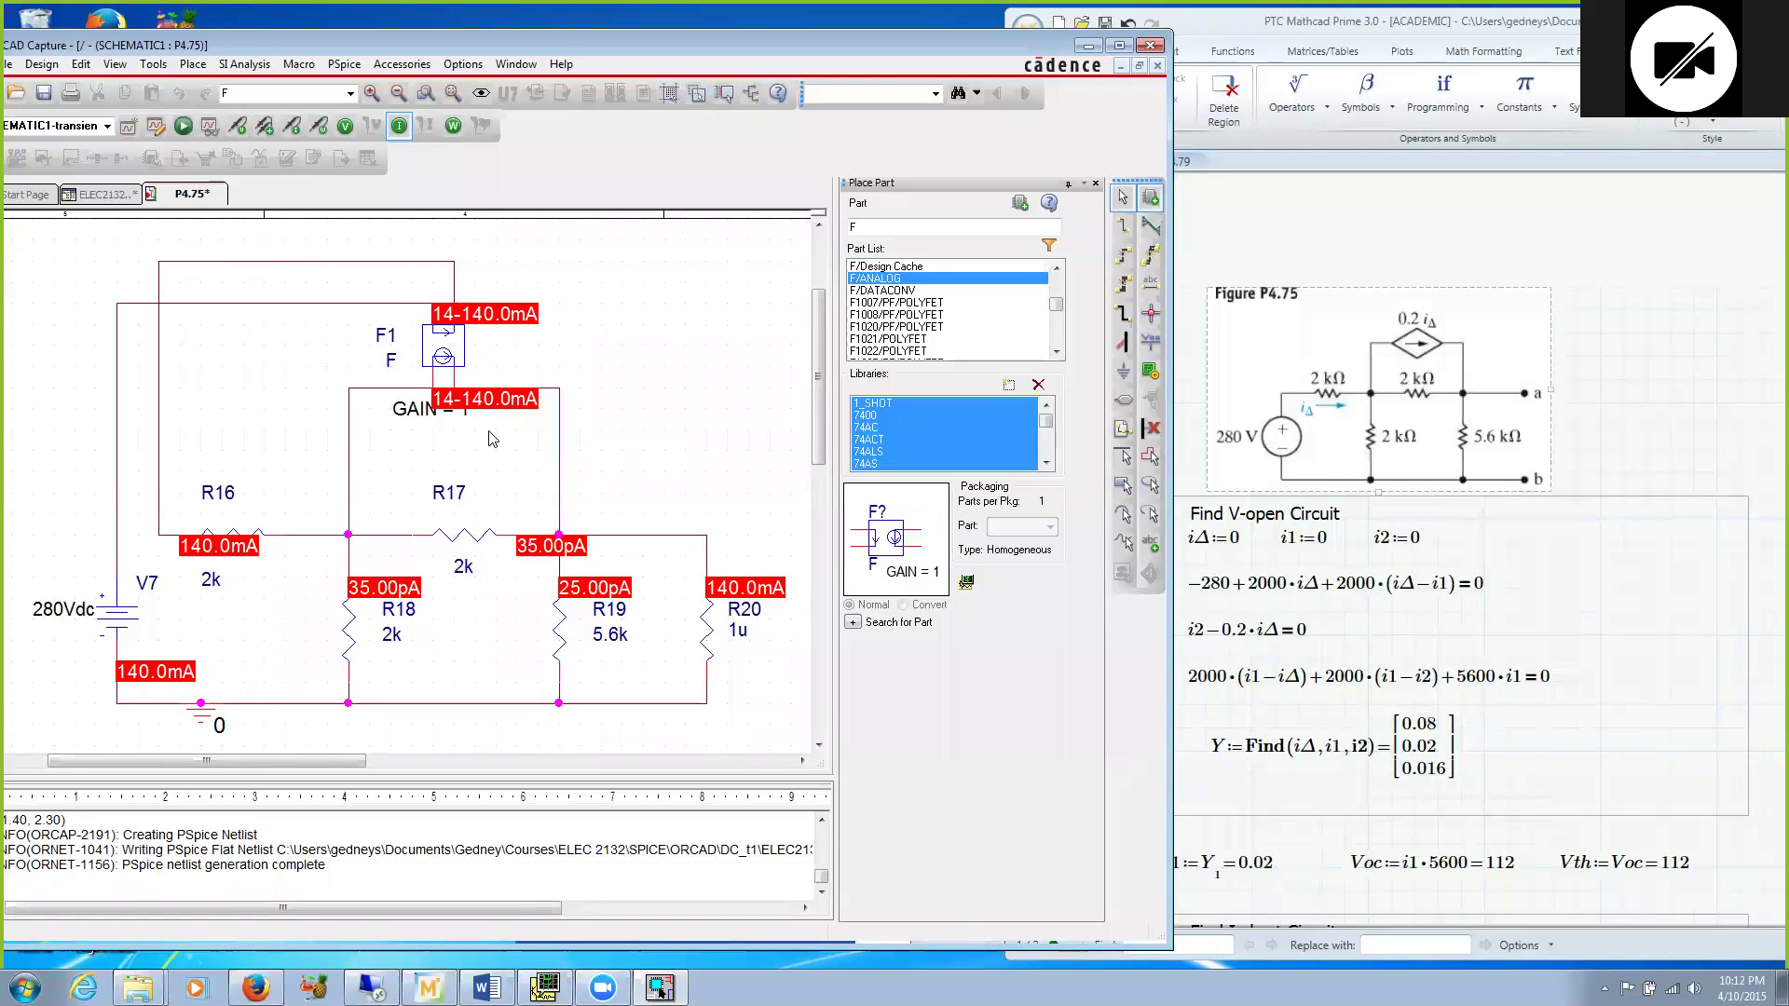
Step: Change the F1 source gain from 1 to 0.2
double_click(442, 415)
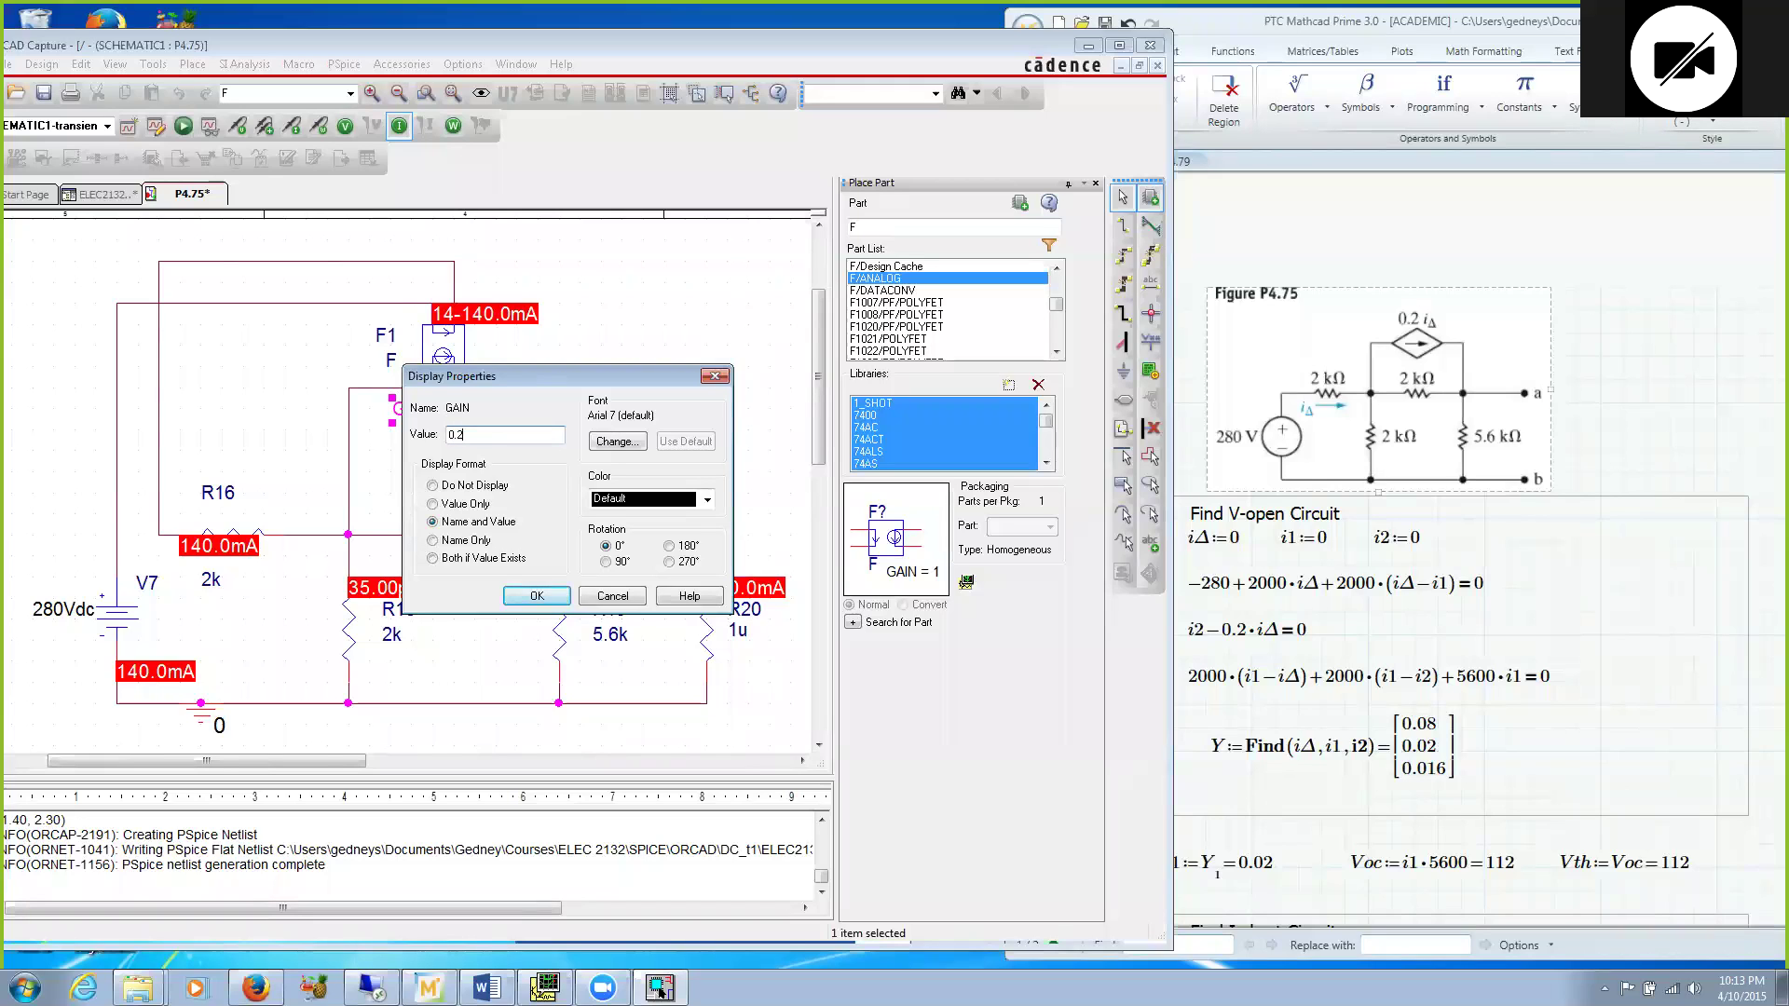
left_click(538, 597)
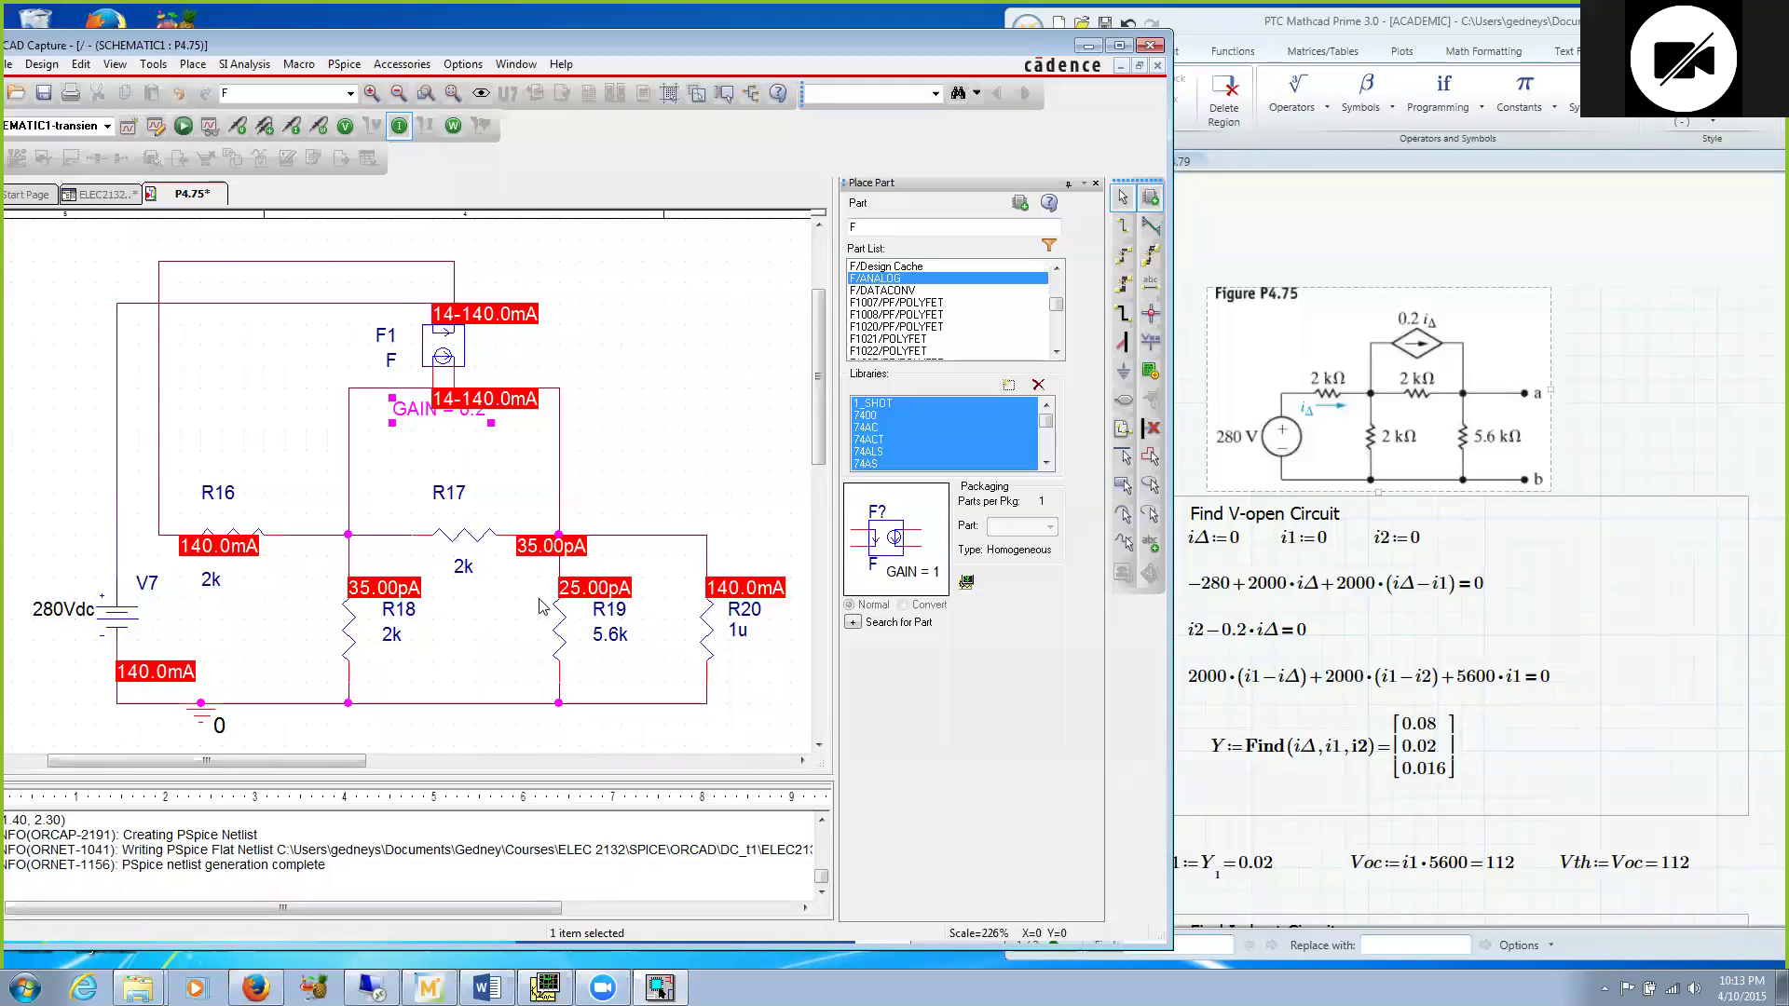
left_click(624, 369)
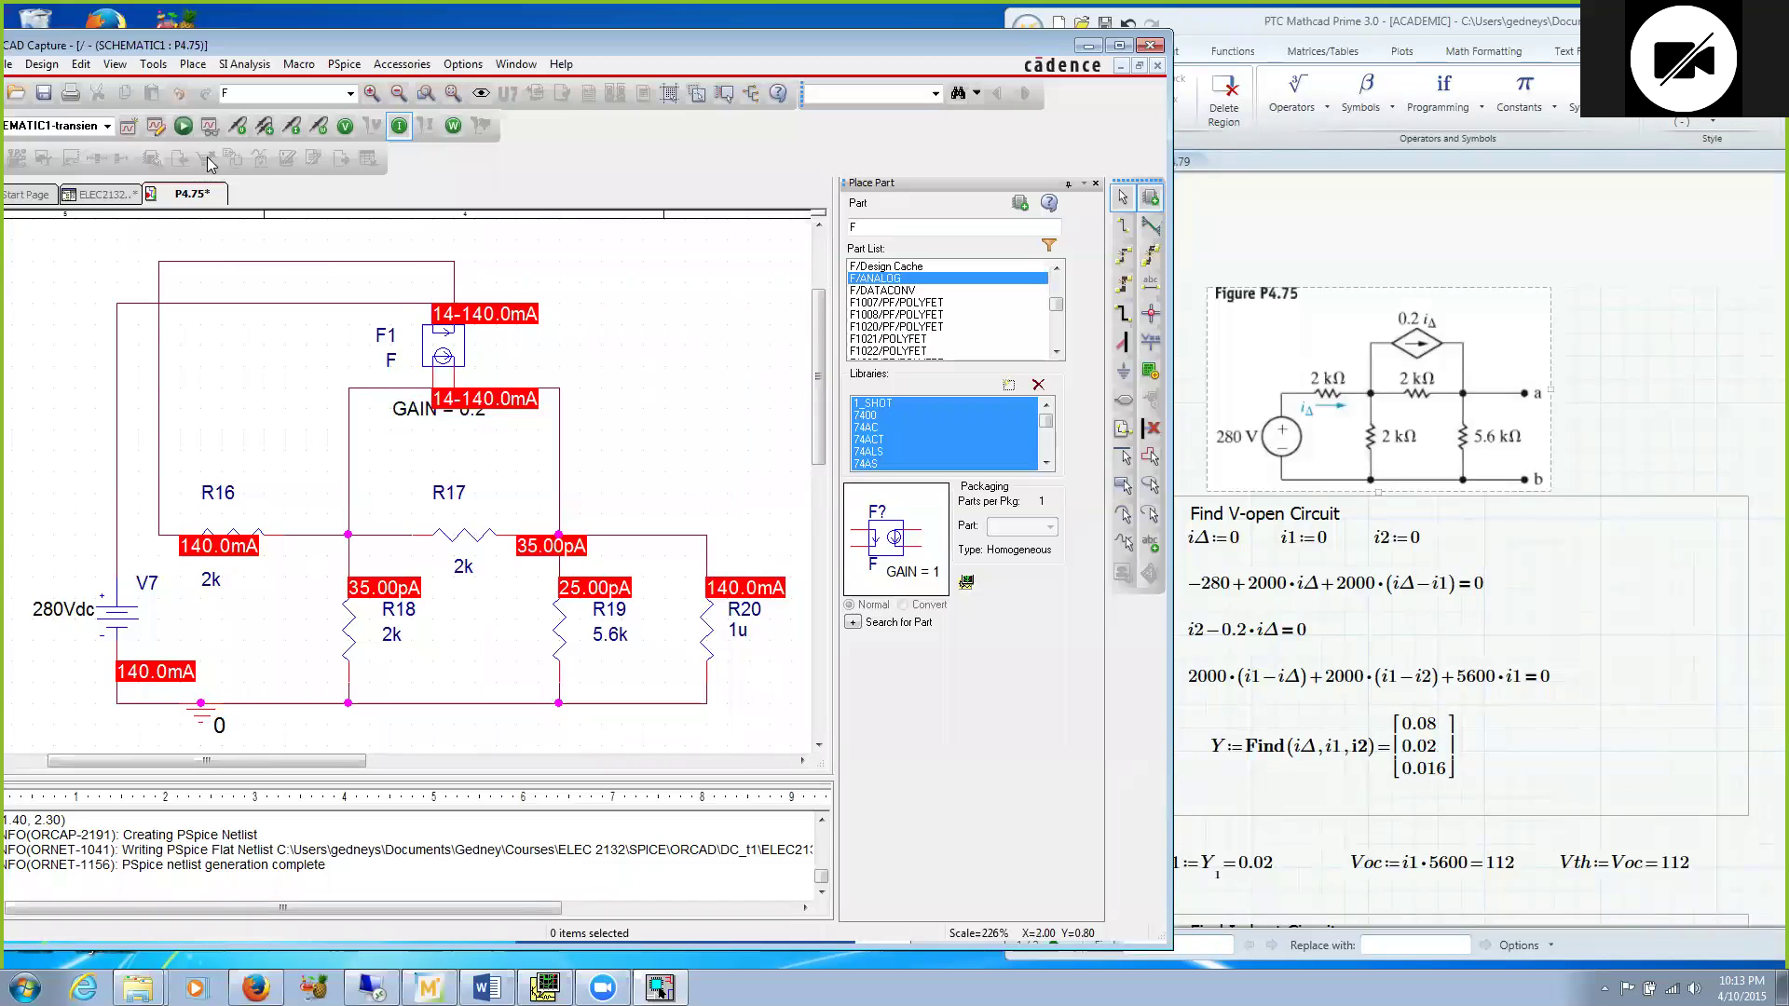
Step: Re-simulate and refresh the bias currents to show 100.0mA, 40.00mA and 60.00mA
left_click(184, 125)
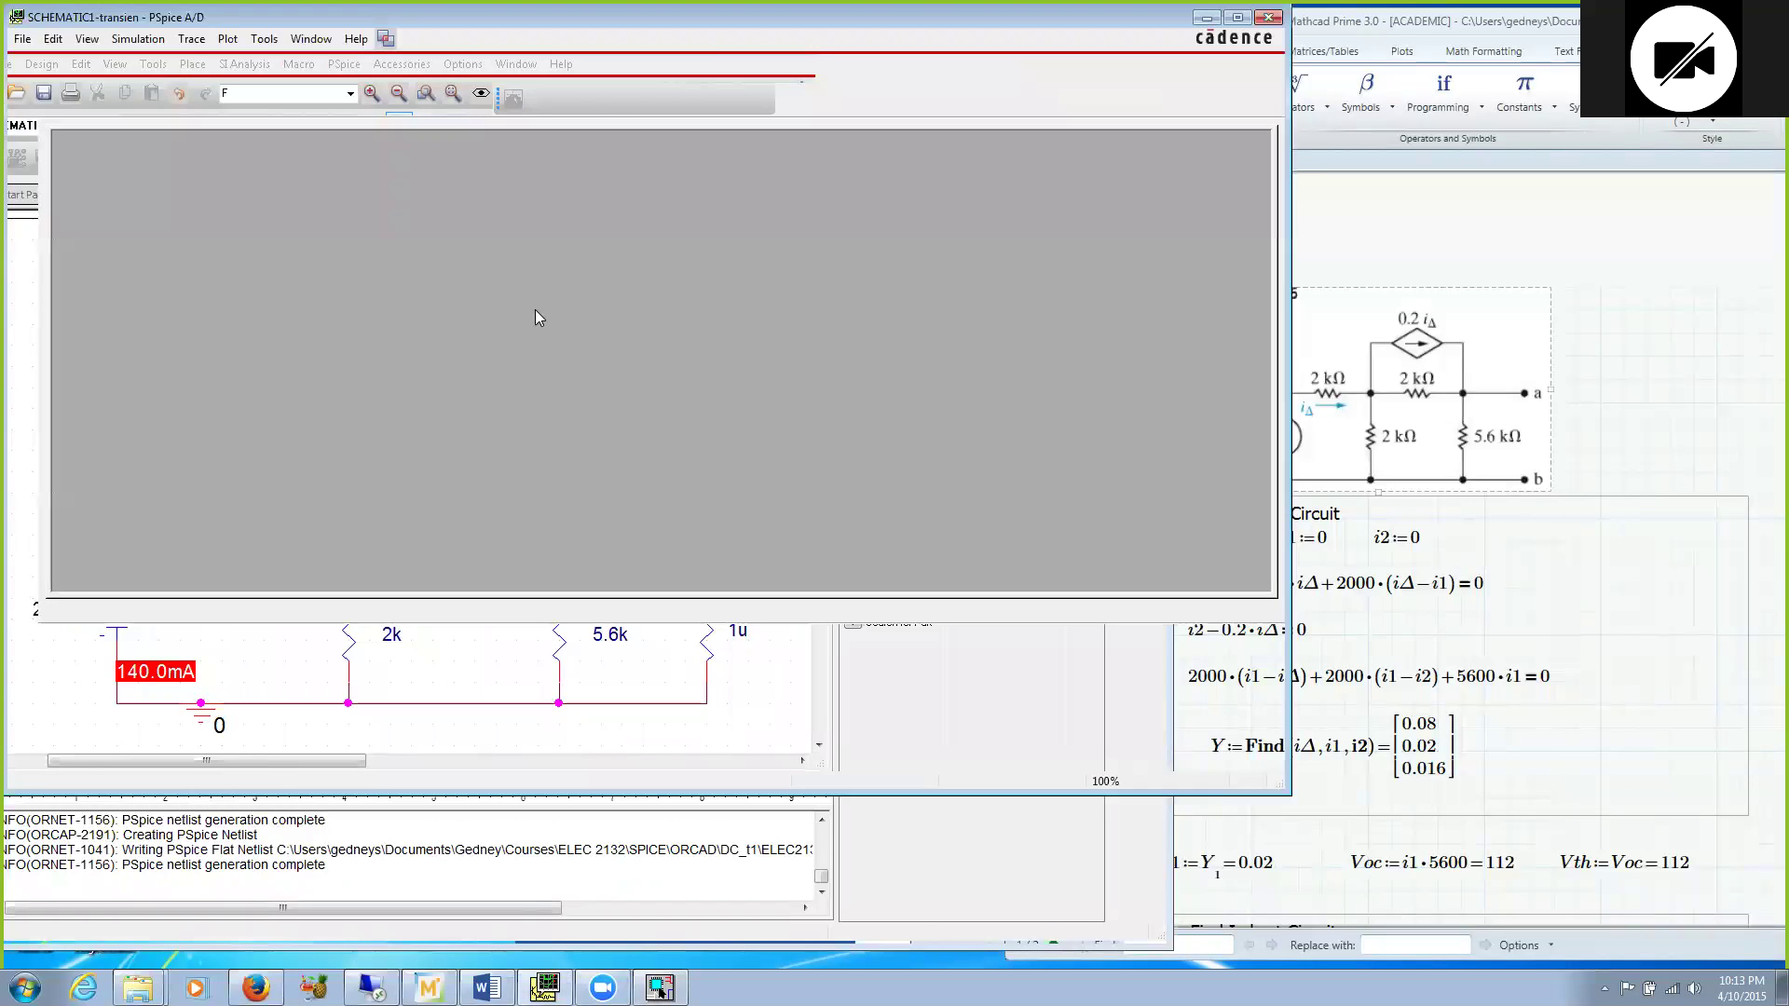
left_click(1206, 18)
left_click(399, 126)
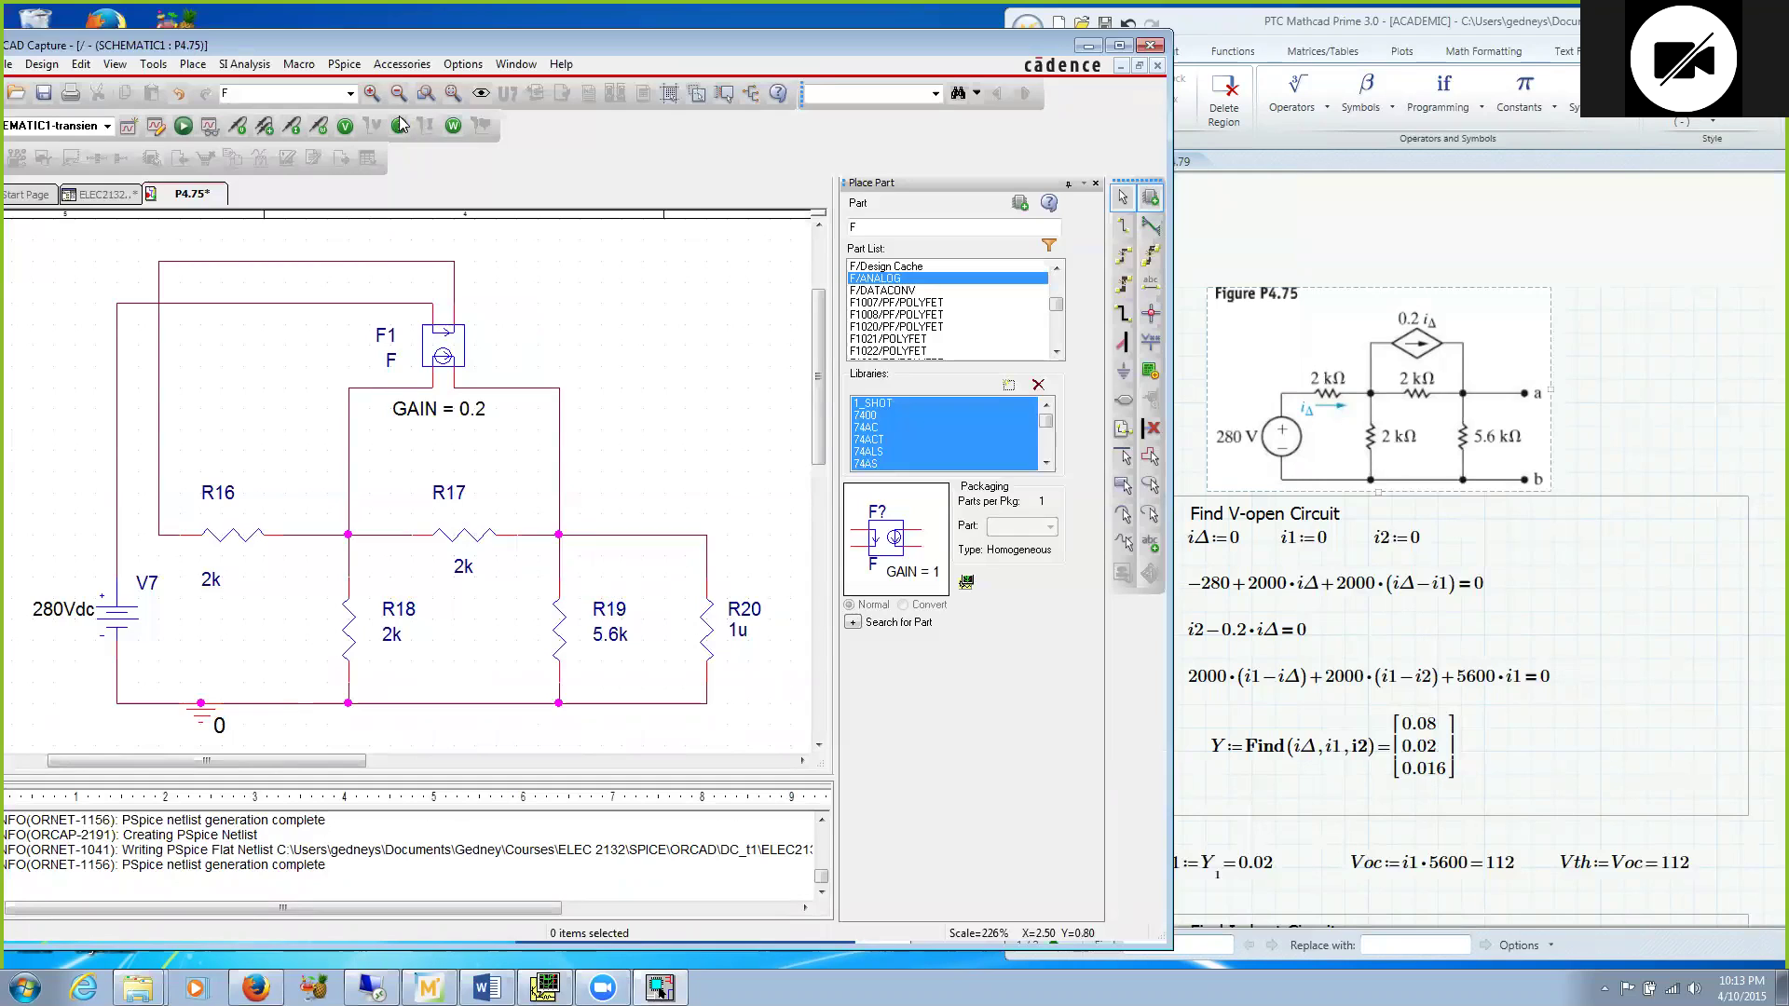
left_click(398, 125)
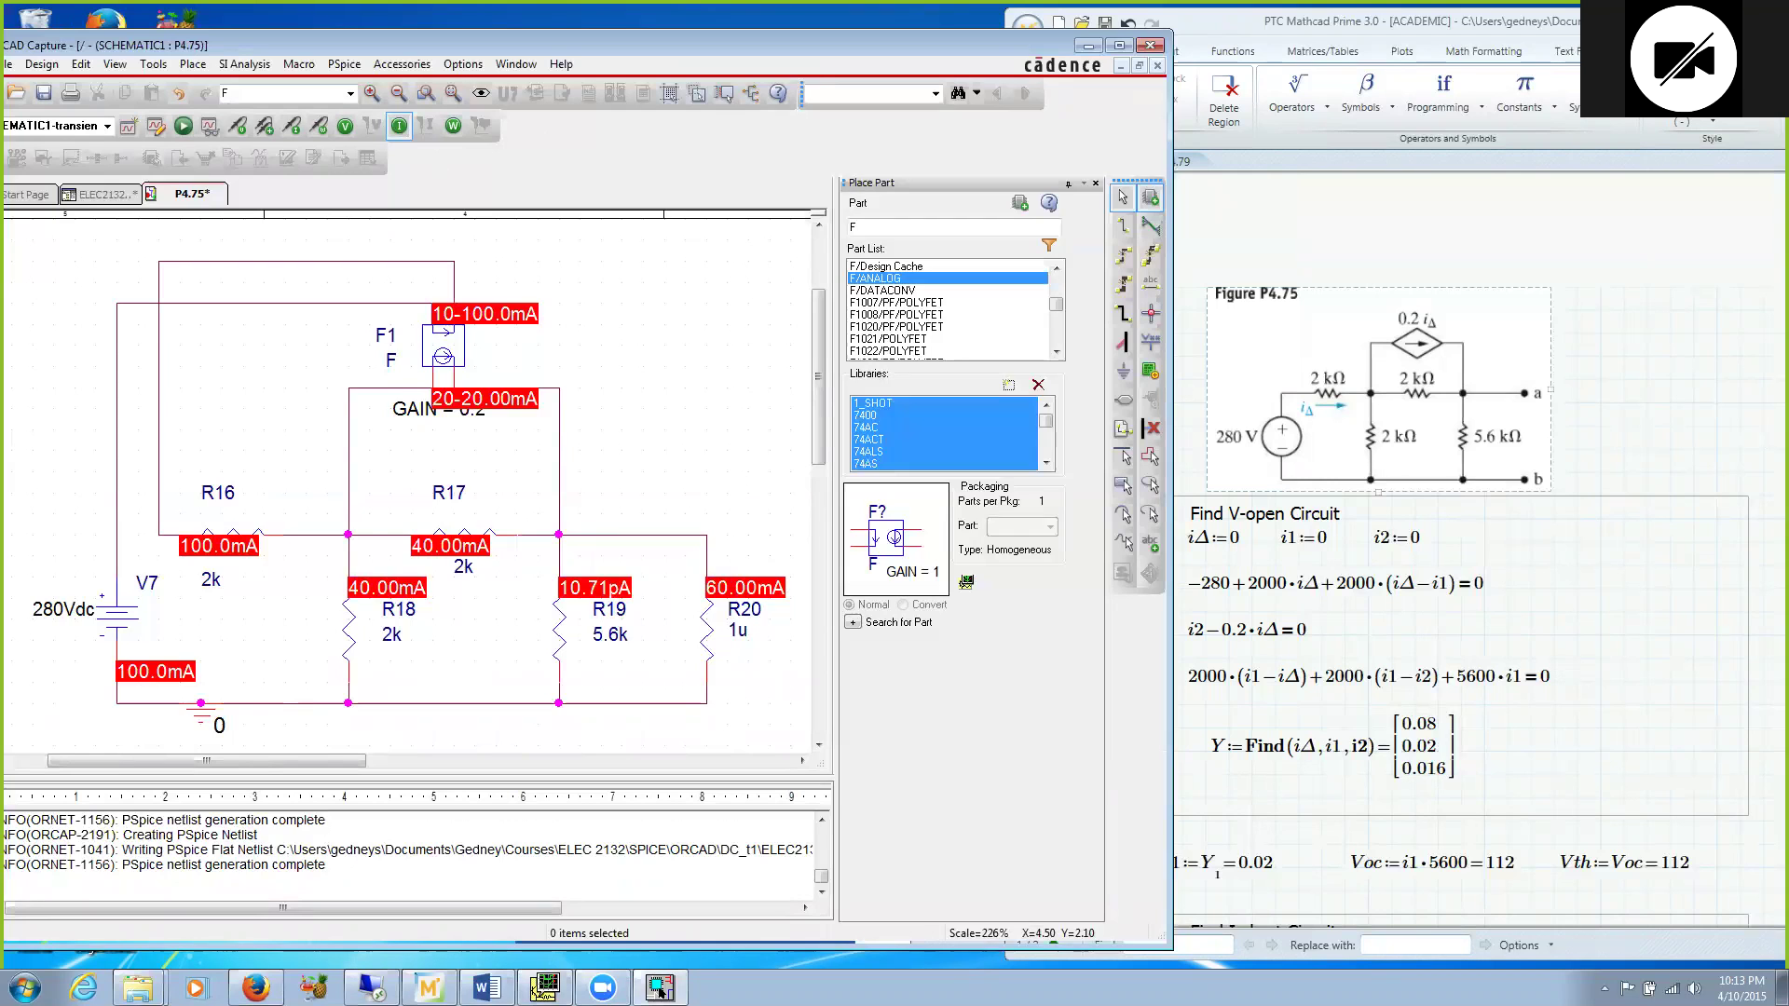
left_click(1270, 32)
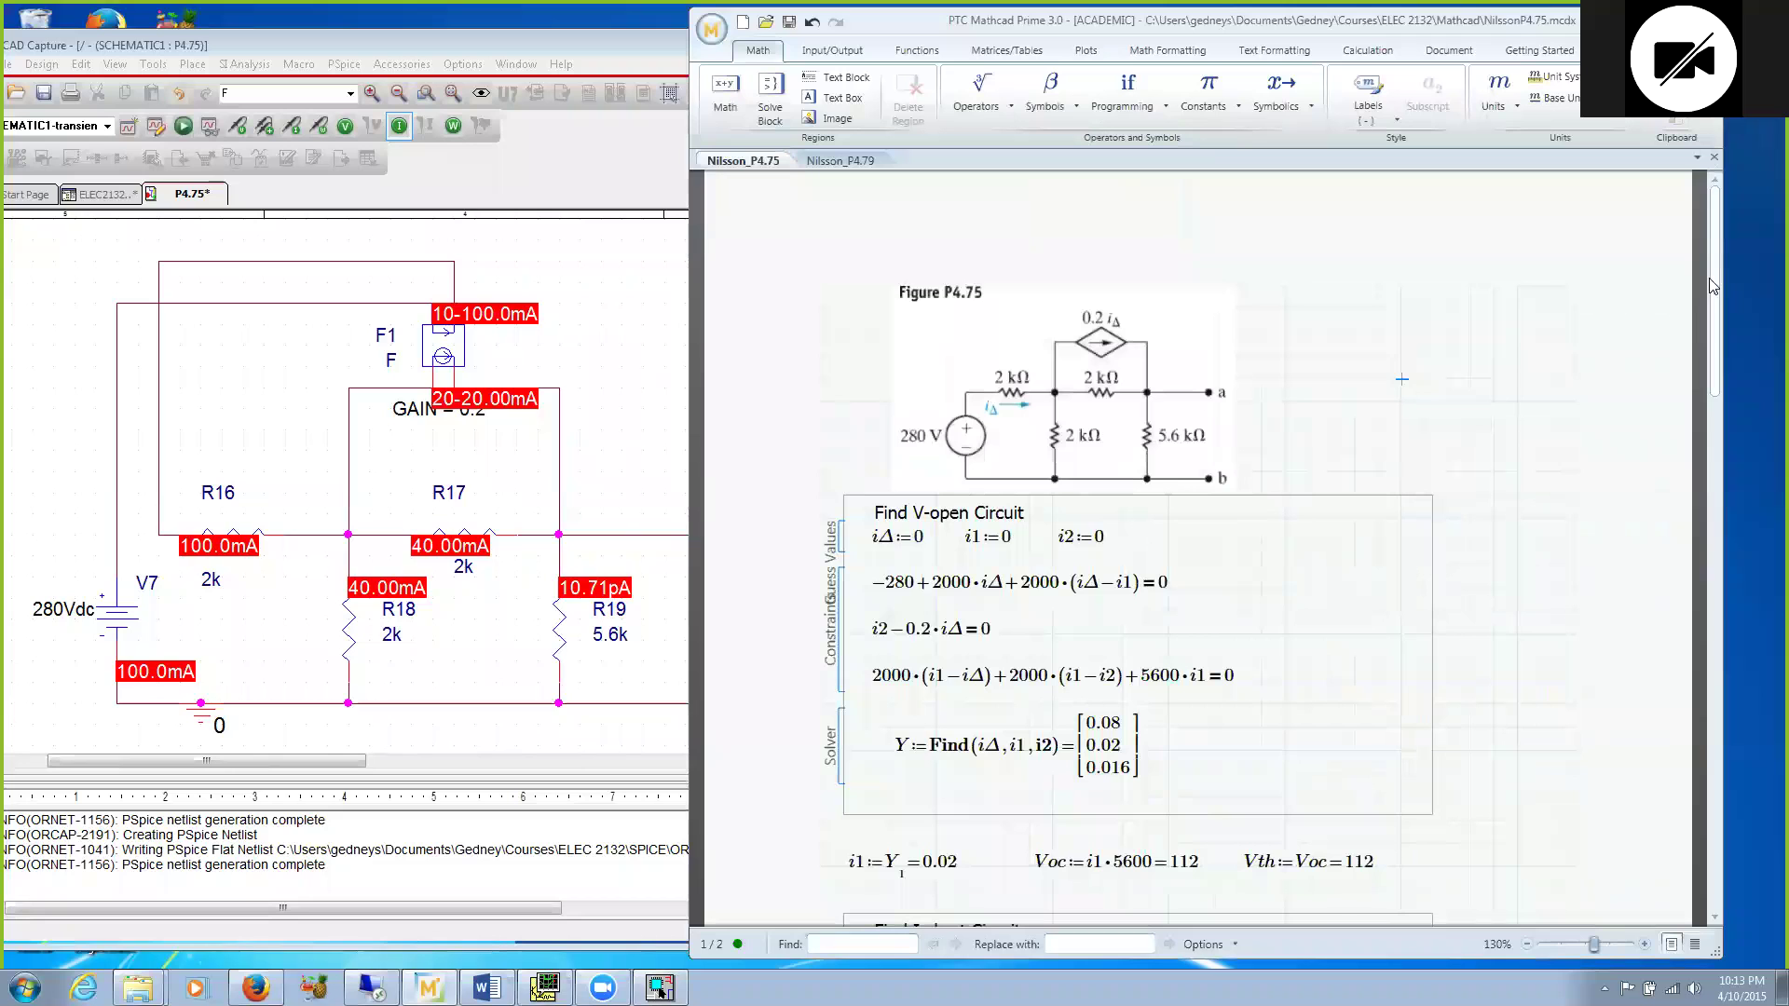
scroll(1709, 277, "down", 3)
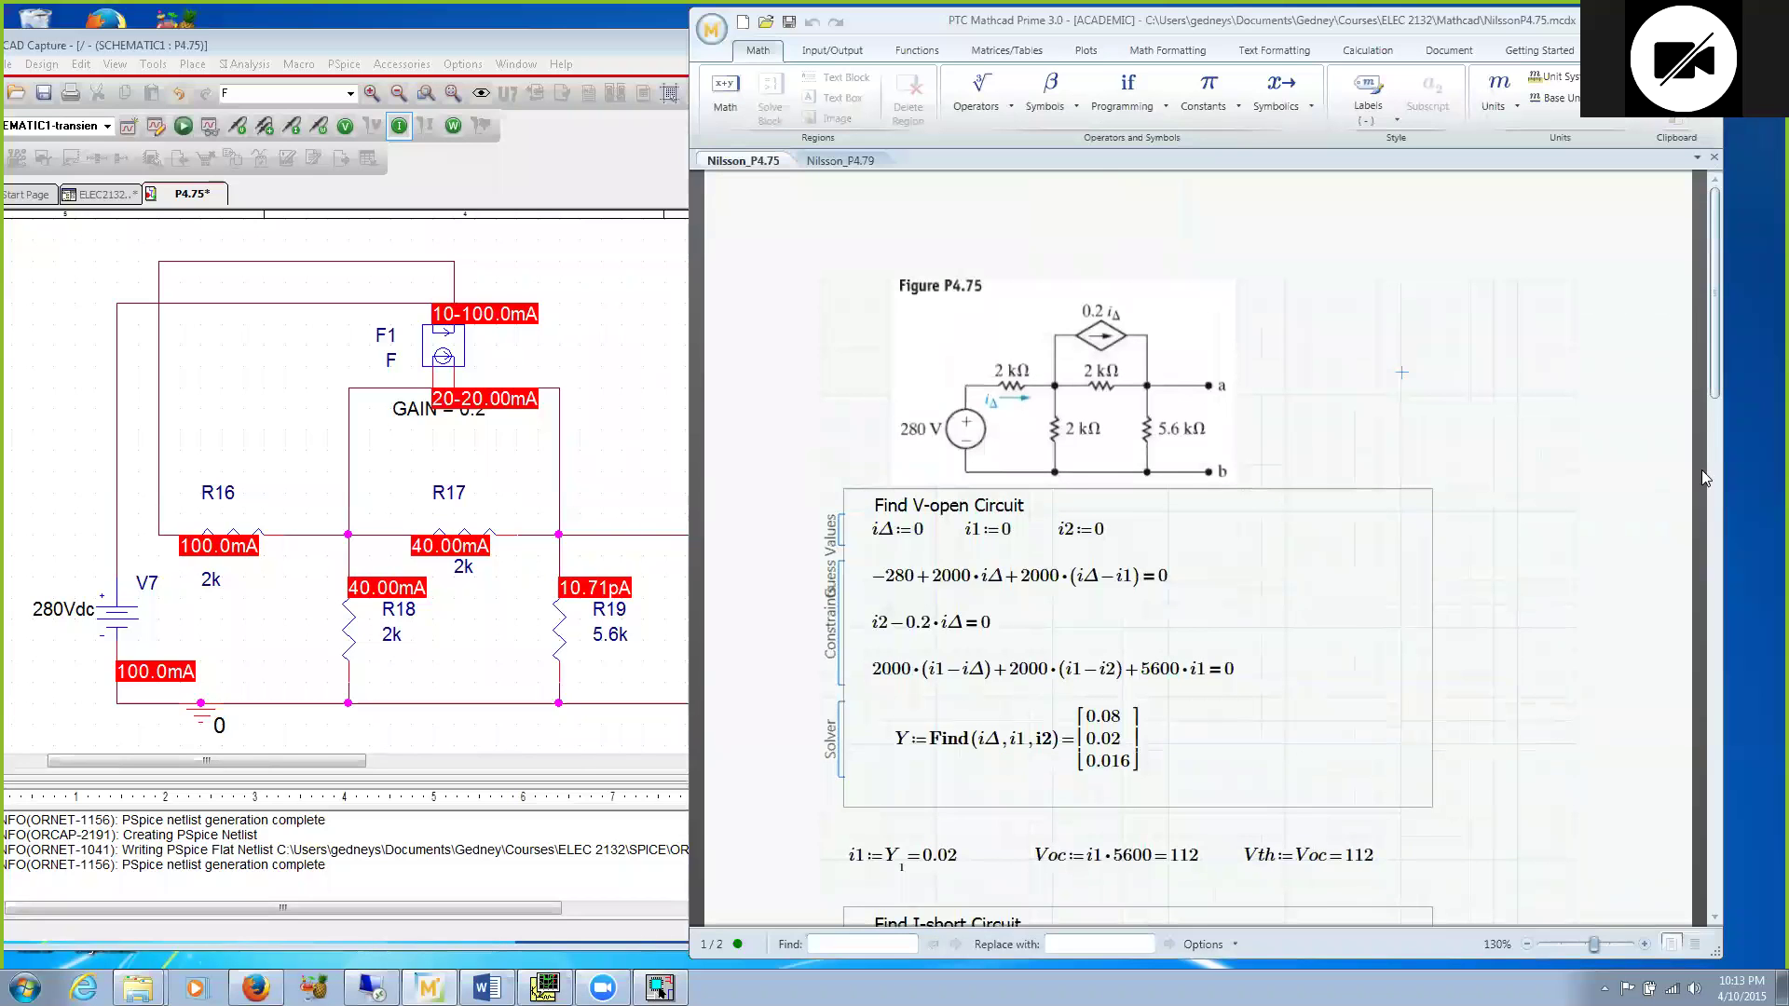
scroll(1688, 483, "down", 6)
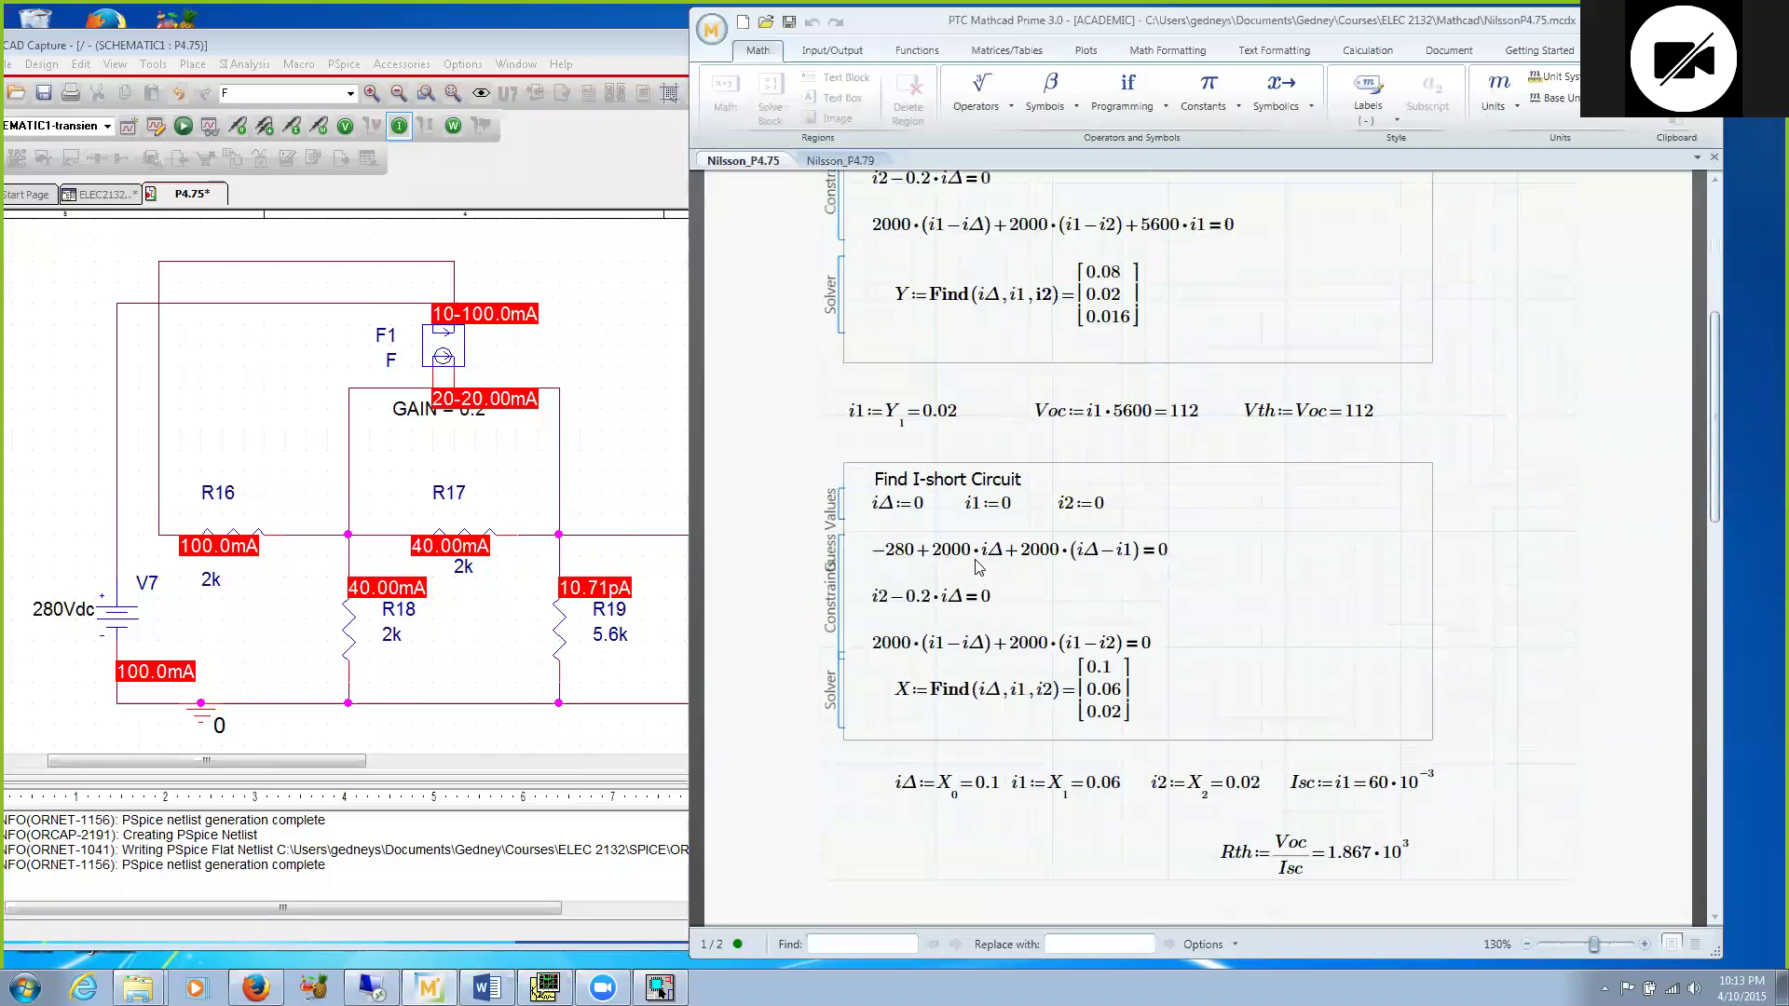
scroll(976, 565, "up", 1)
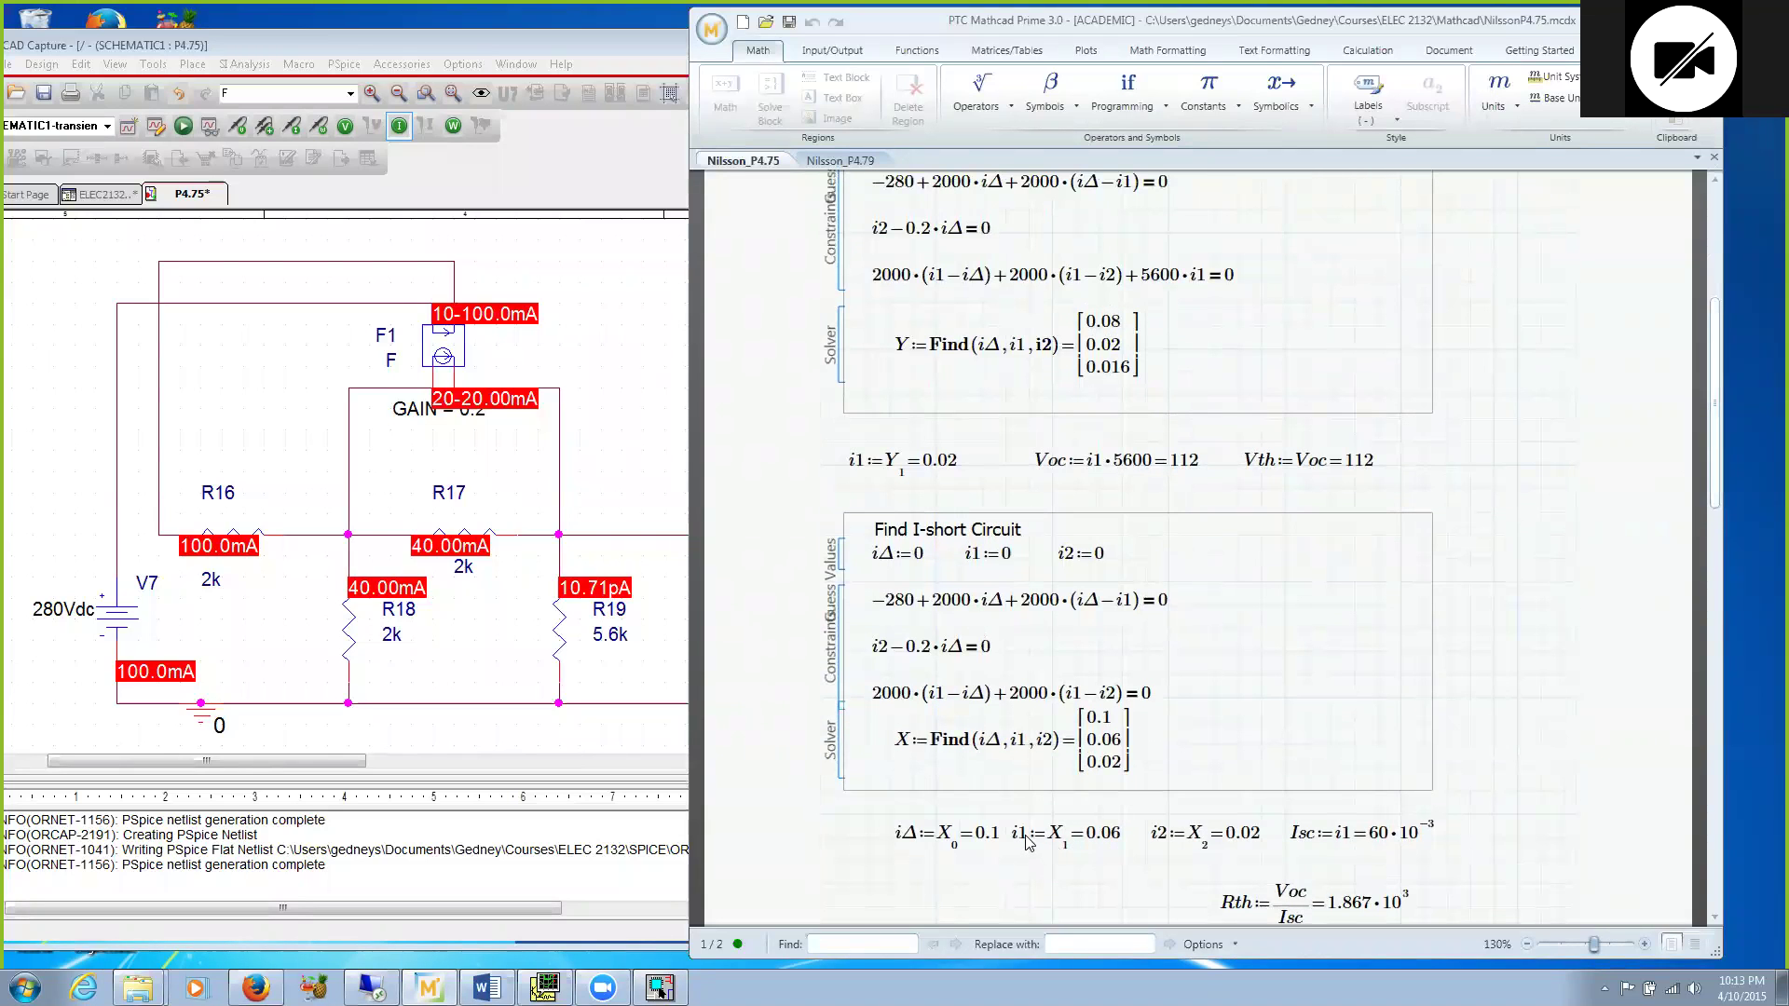
left_click(1028, 841)
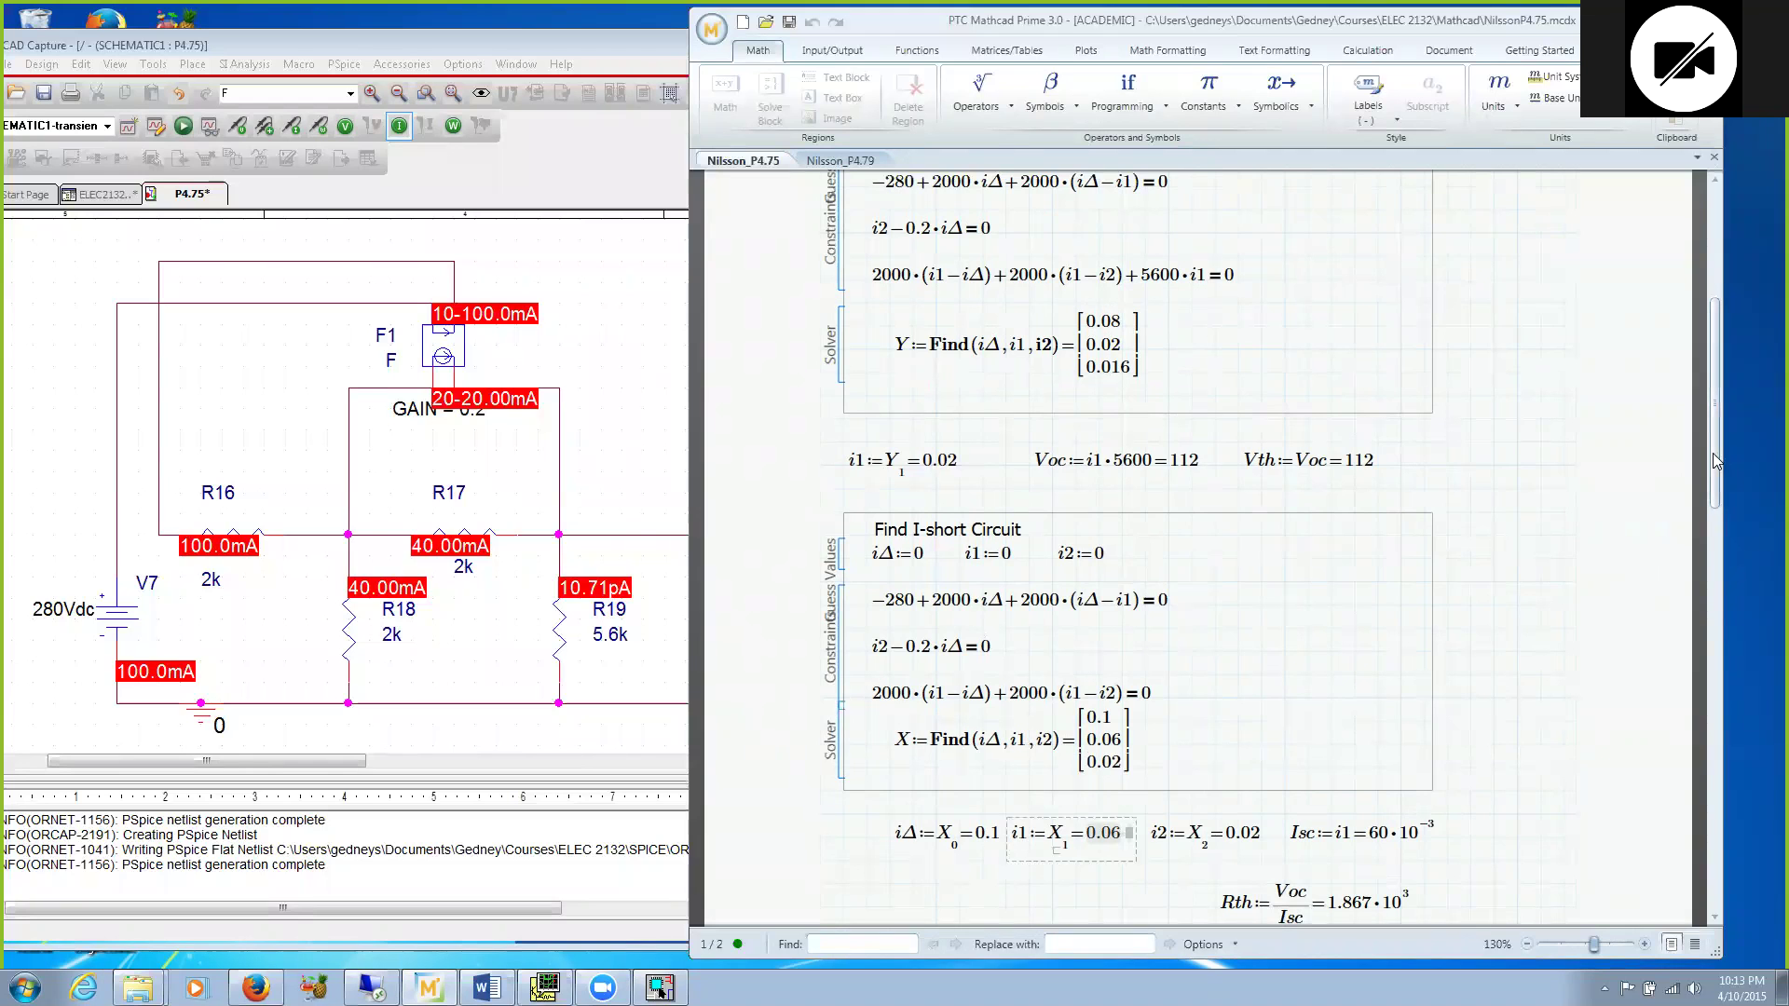
scroll(1722, 345, "up", 4)
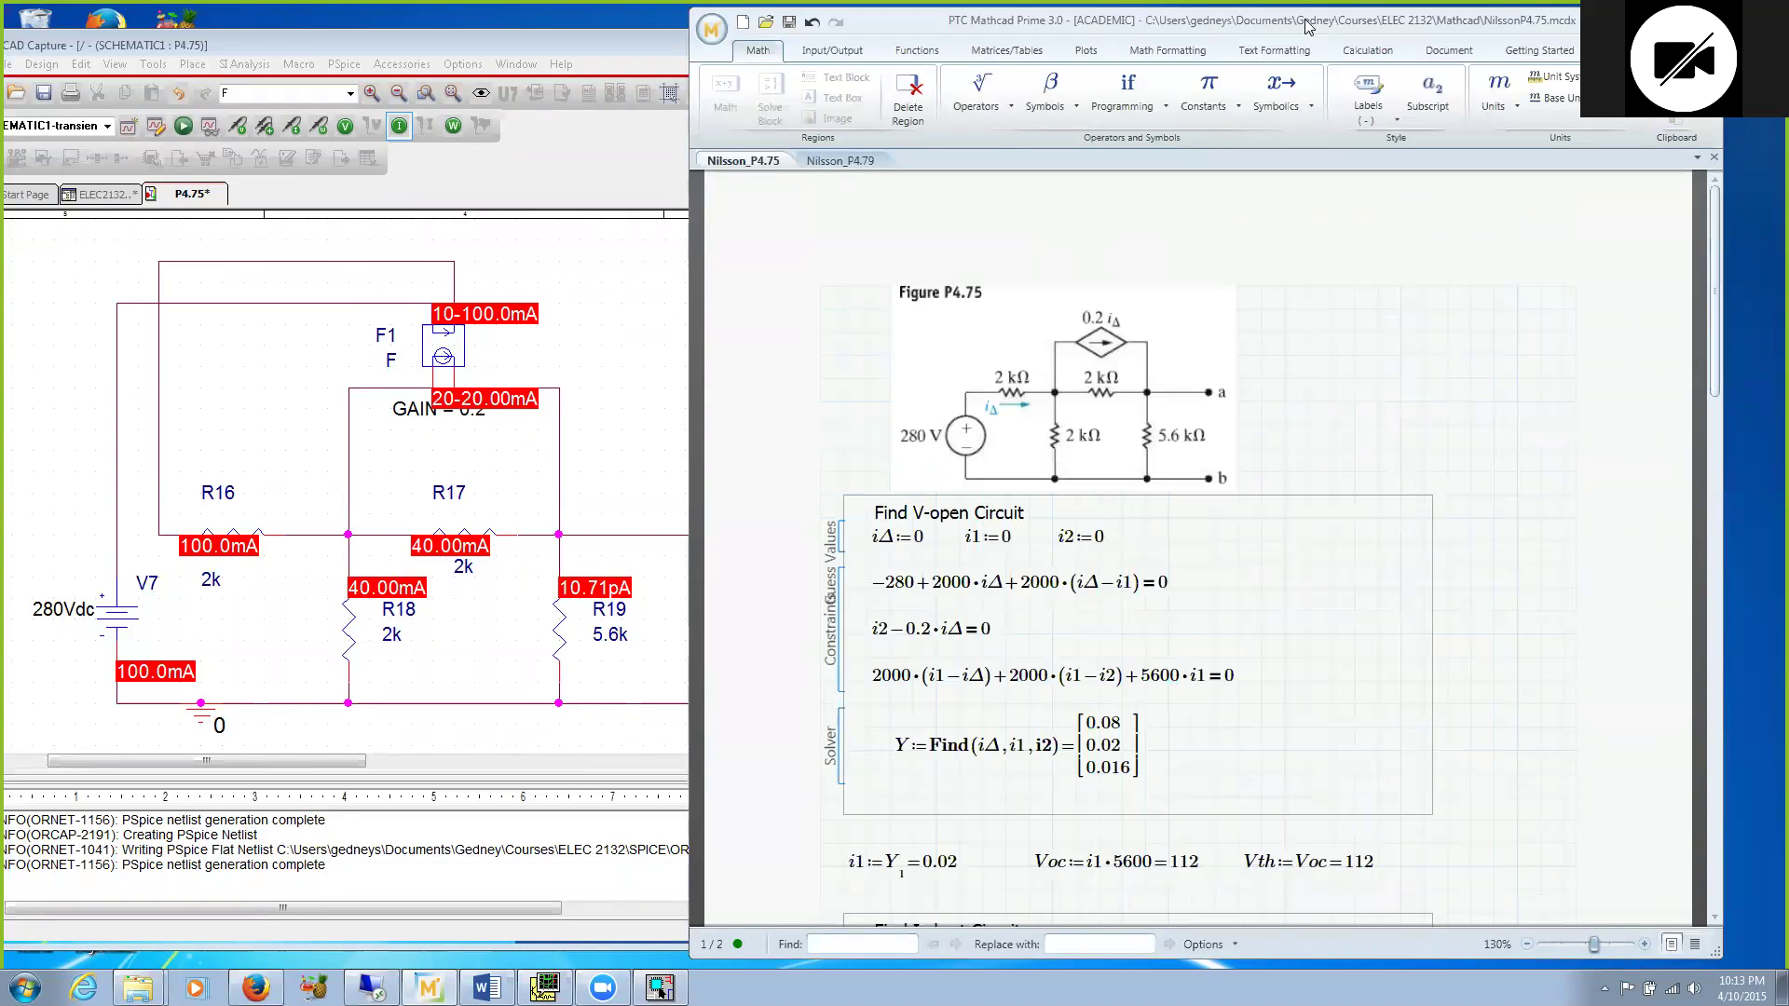
left_click_drag(1307, 23, 1470, 25)
left_click(598, 37)
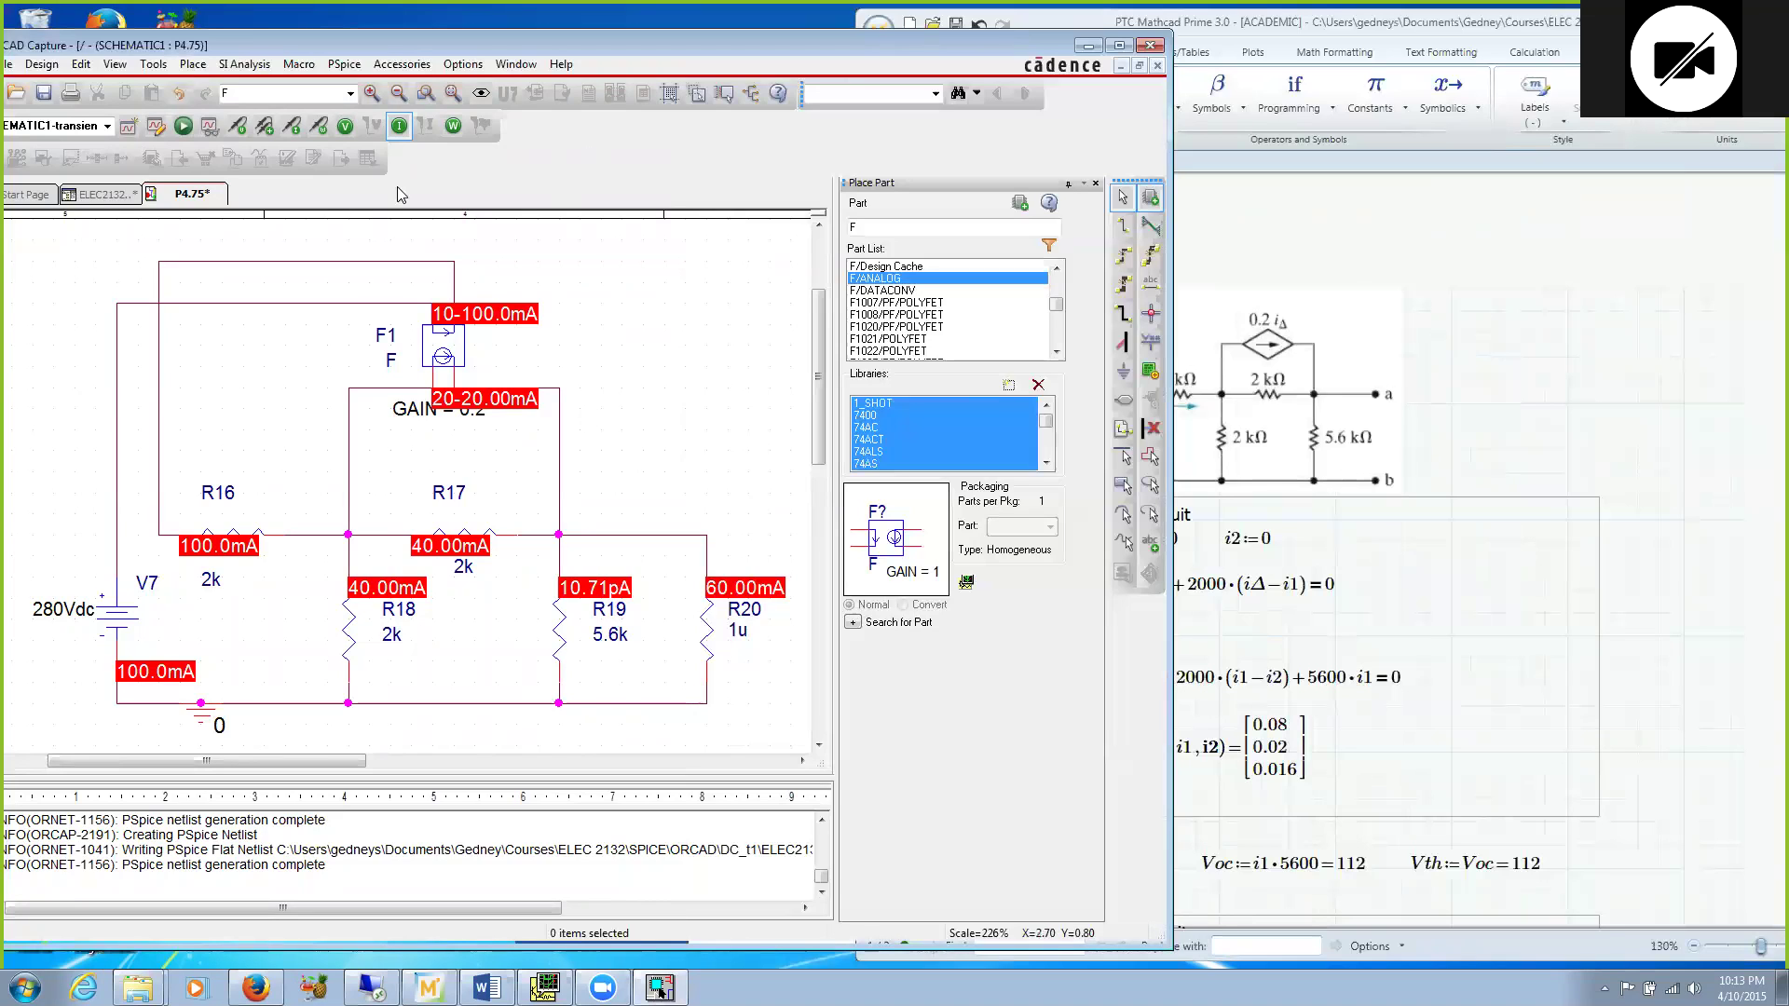
Step: Hide the bias current labels and inspect R20's properties
left_click(398, 125)
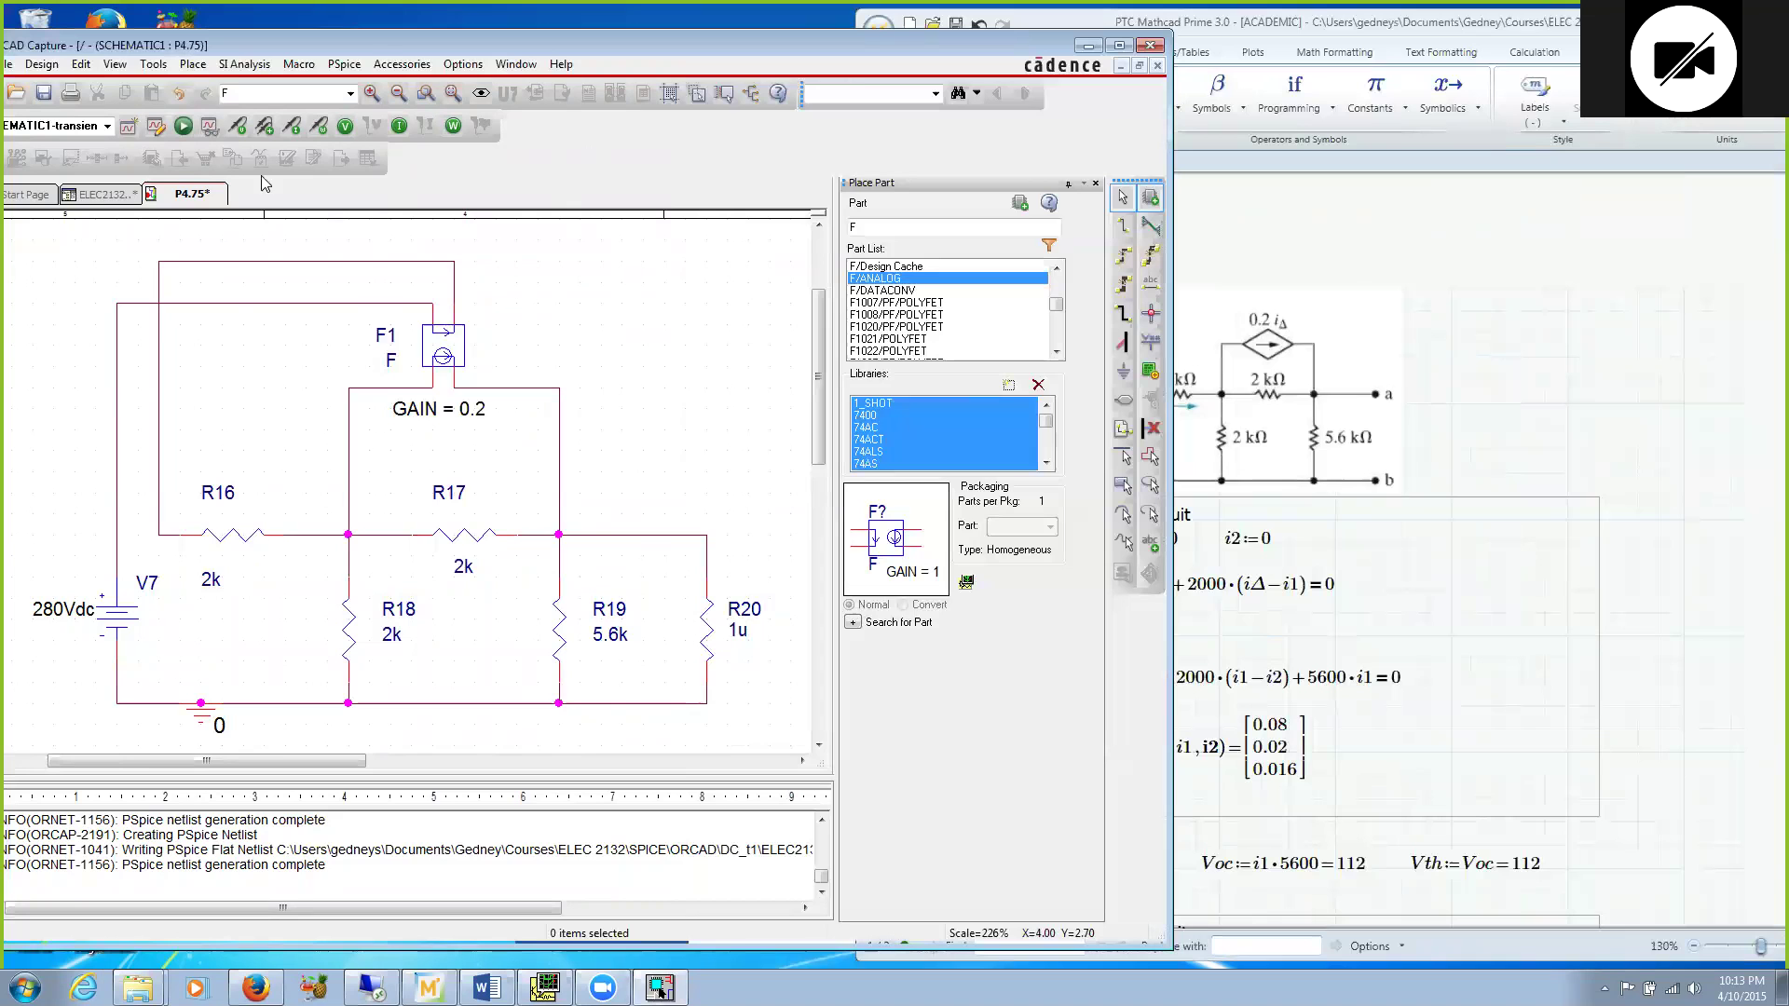
double_click(706, 633)
right_click(270, 194)
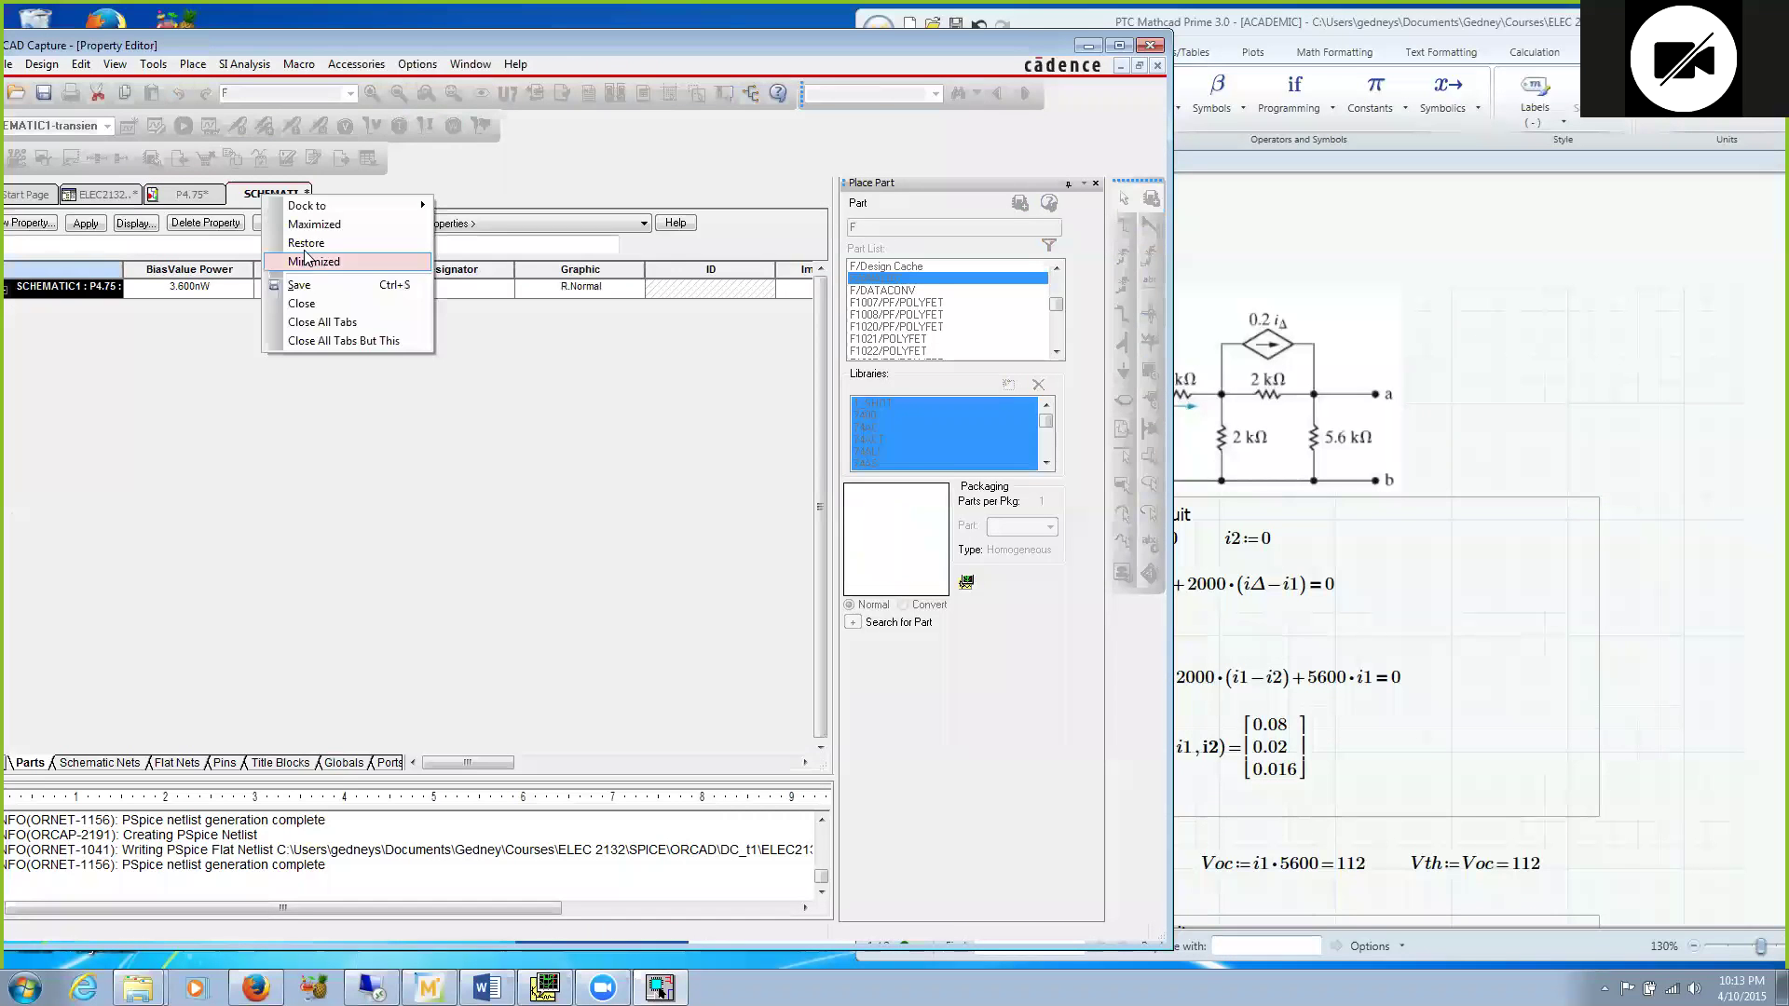
left_click(303, 303)
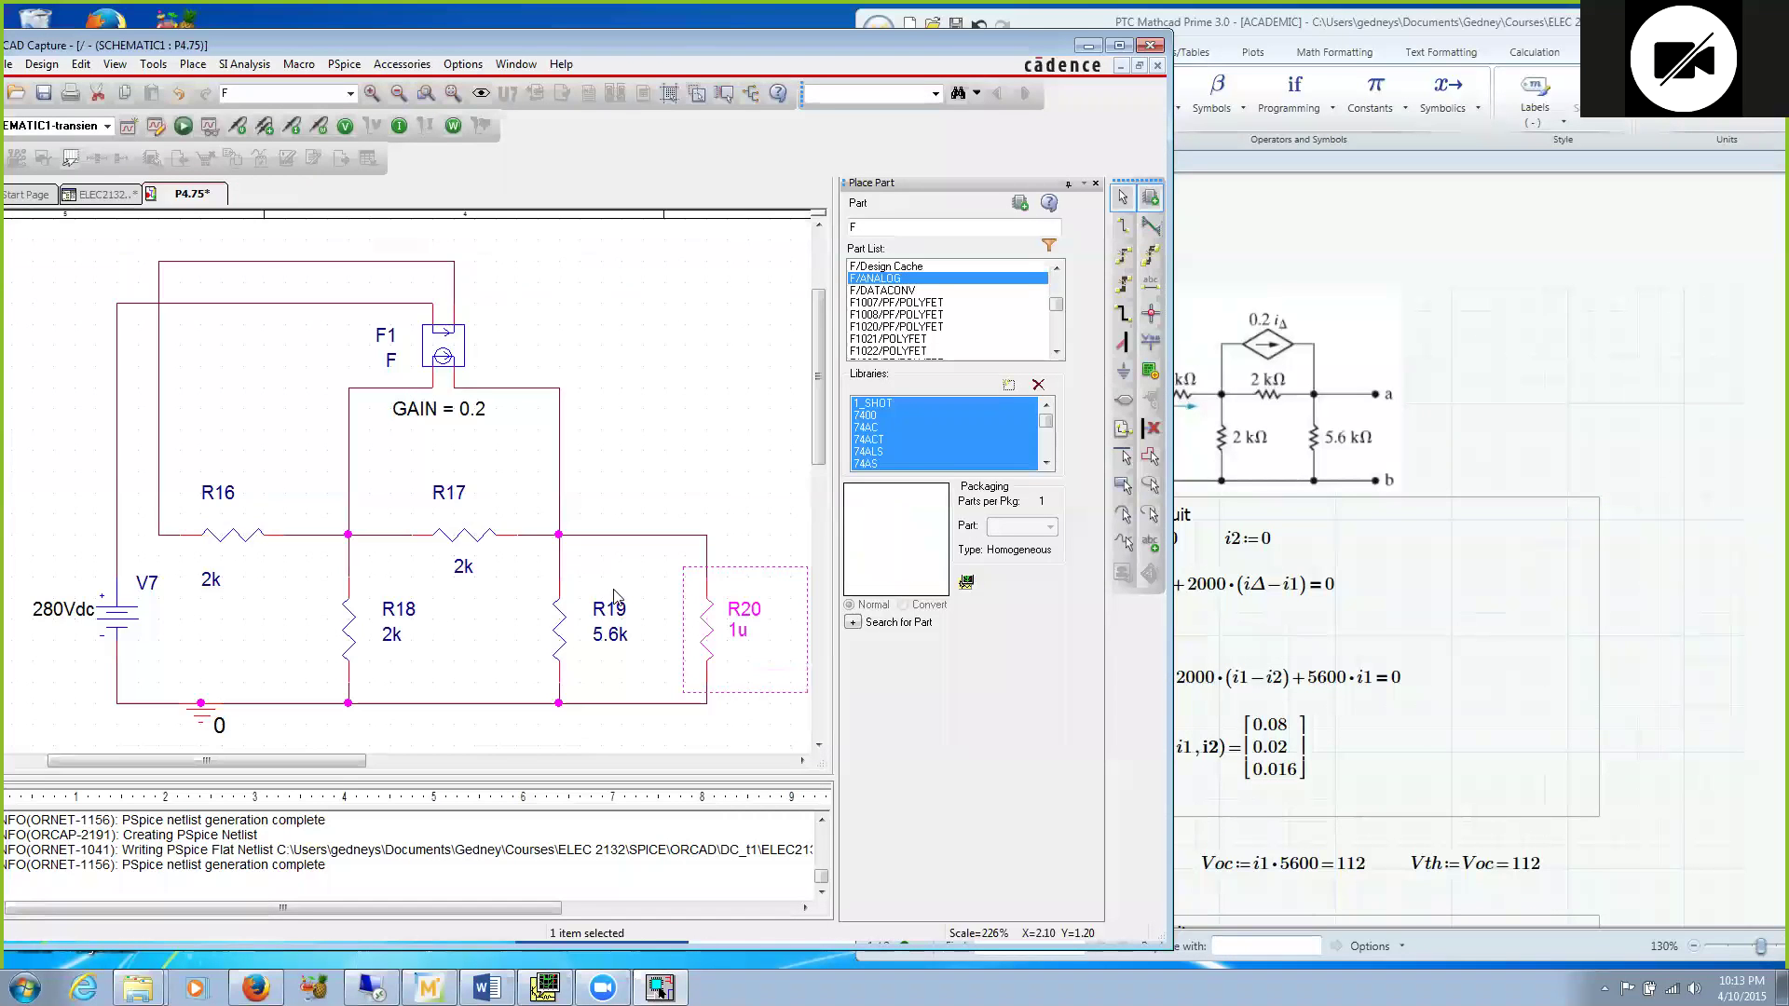
Step: Change R20's value from 1u to 1000MEG and save the P4.75 schematic
left_click(745, 637)
key("ctrl+e")
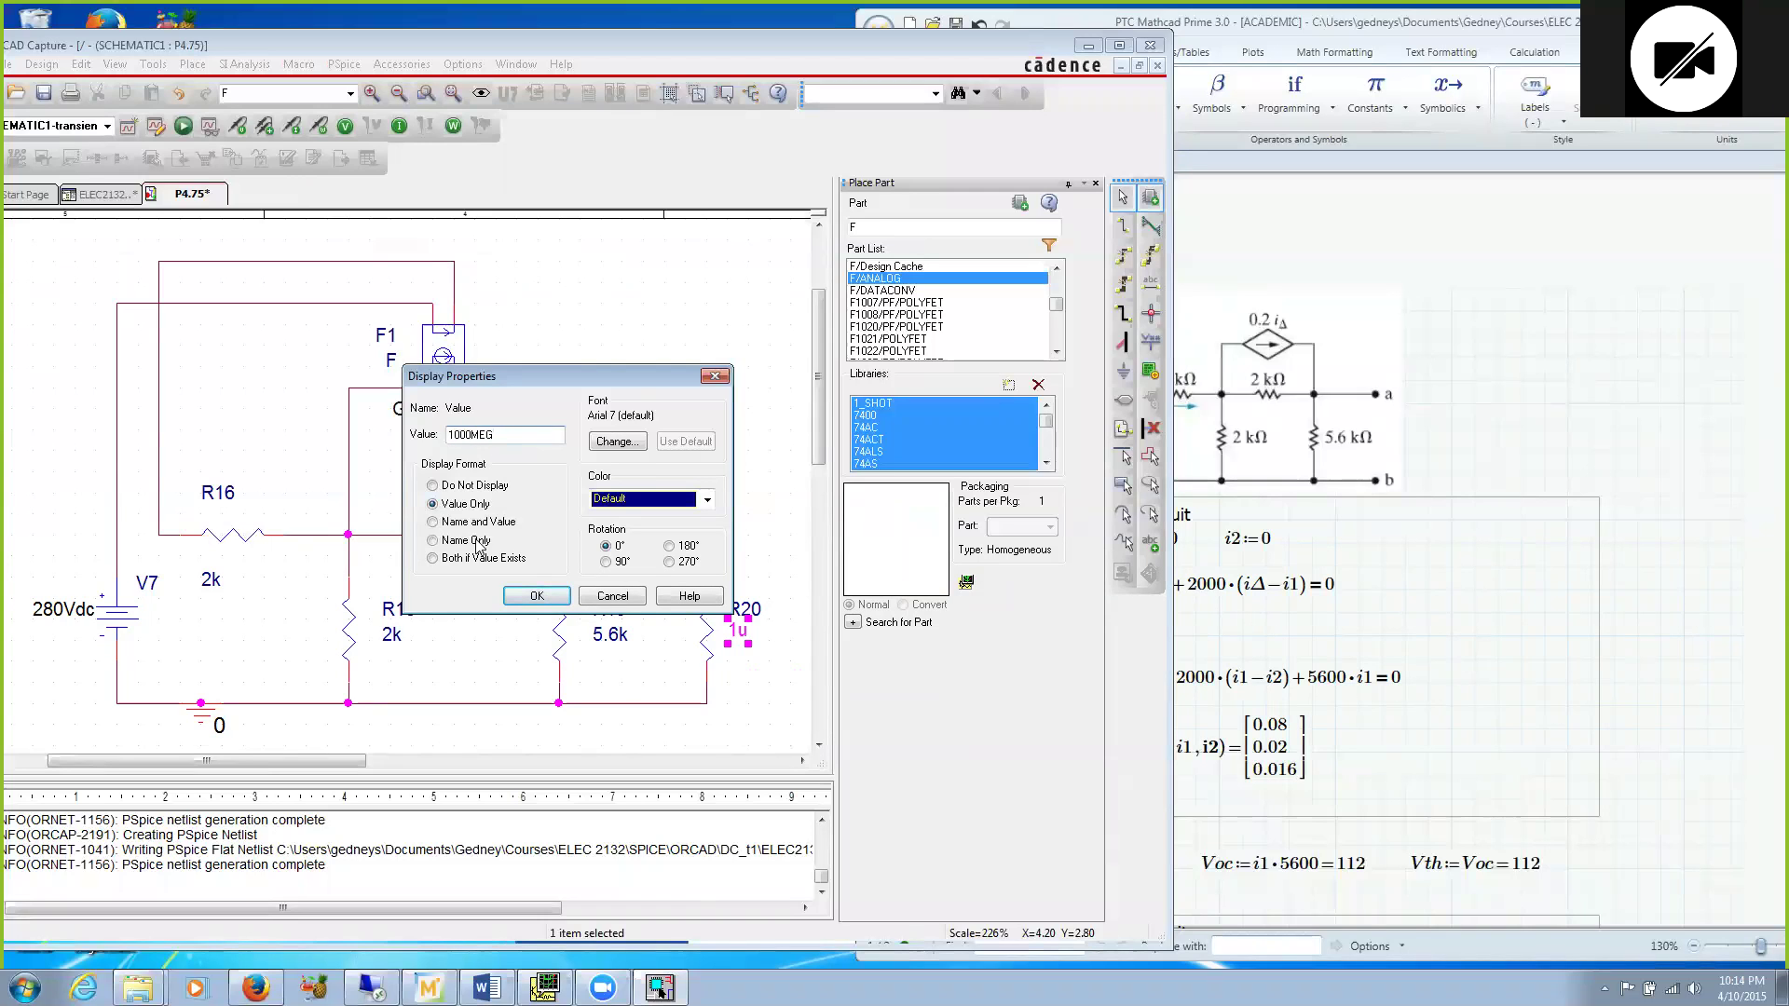
left_click(537, 596)
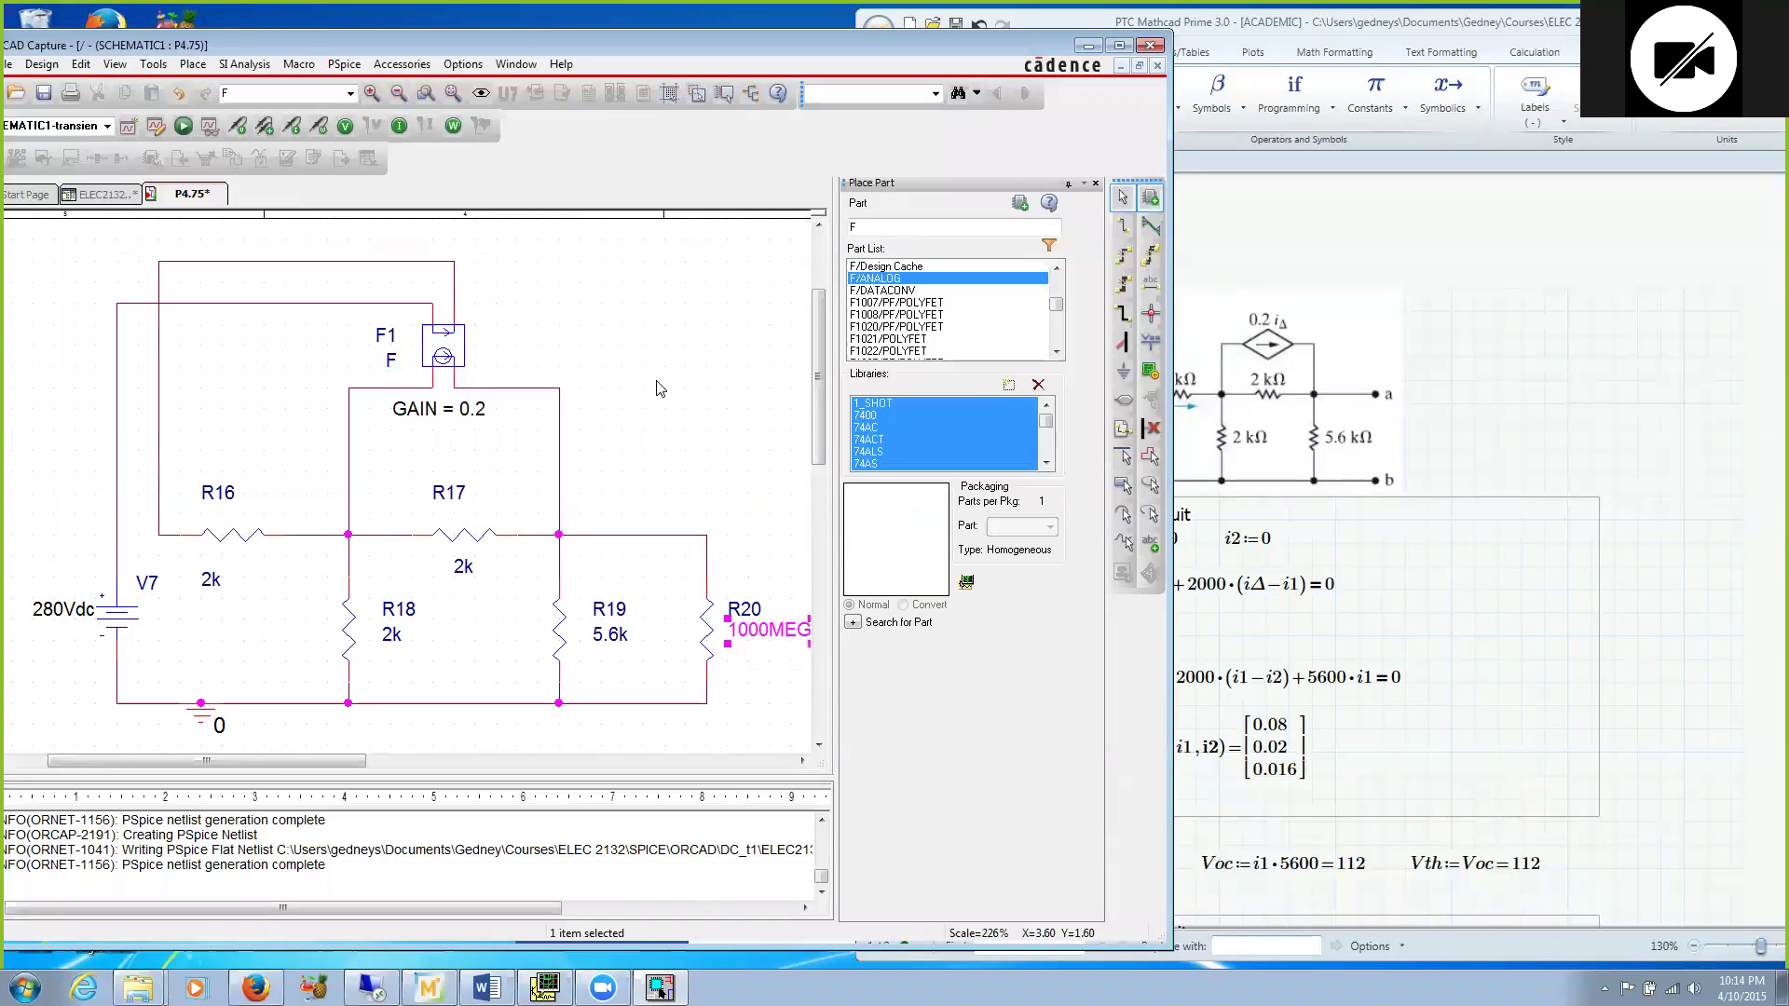
left_click(680, 407)
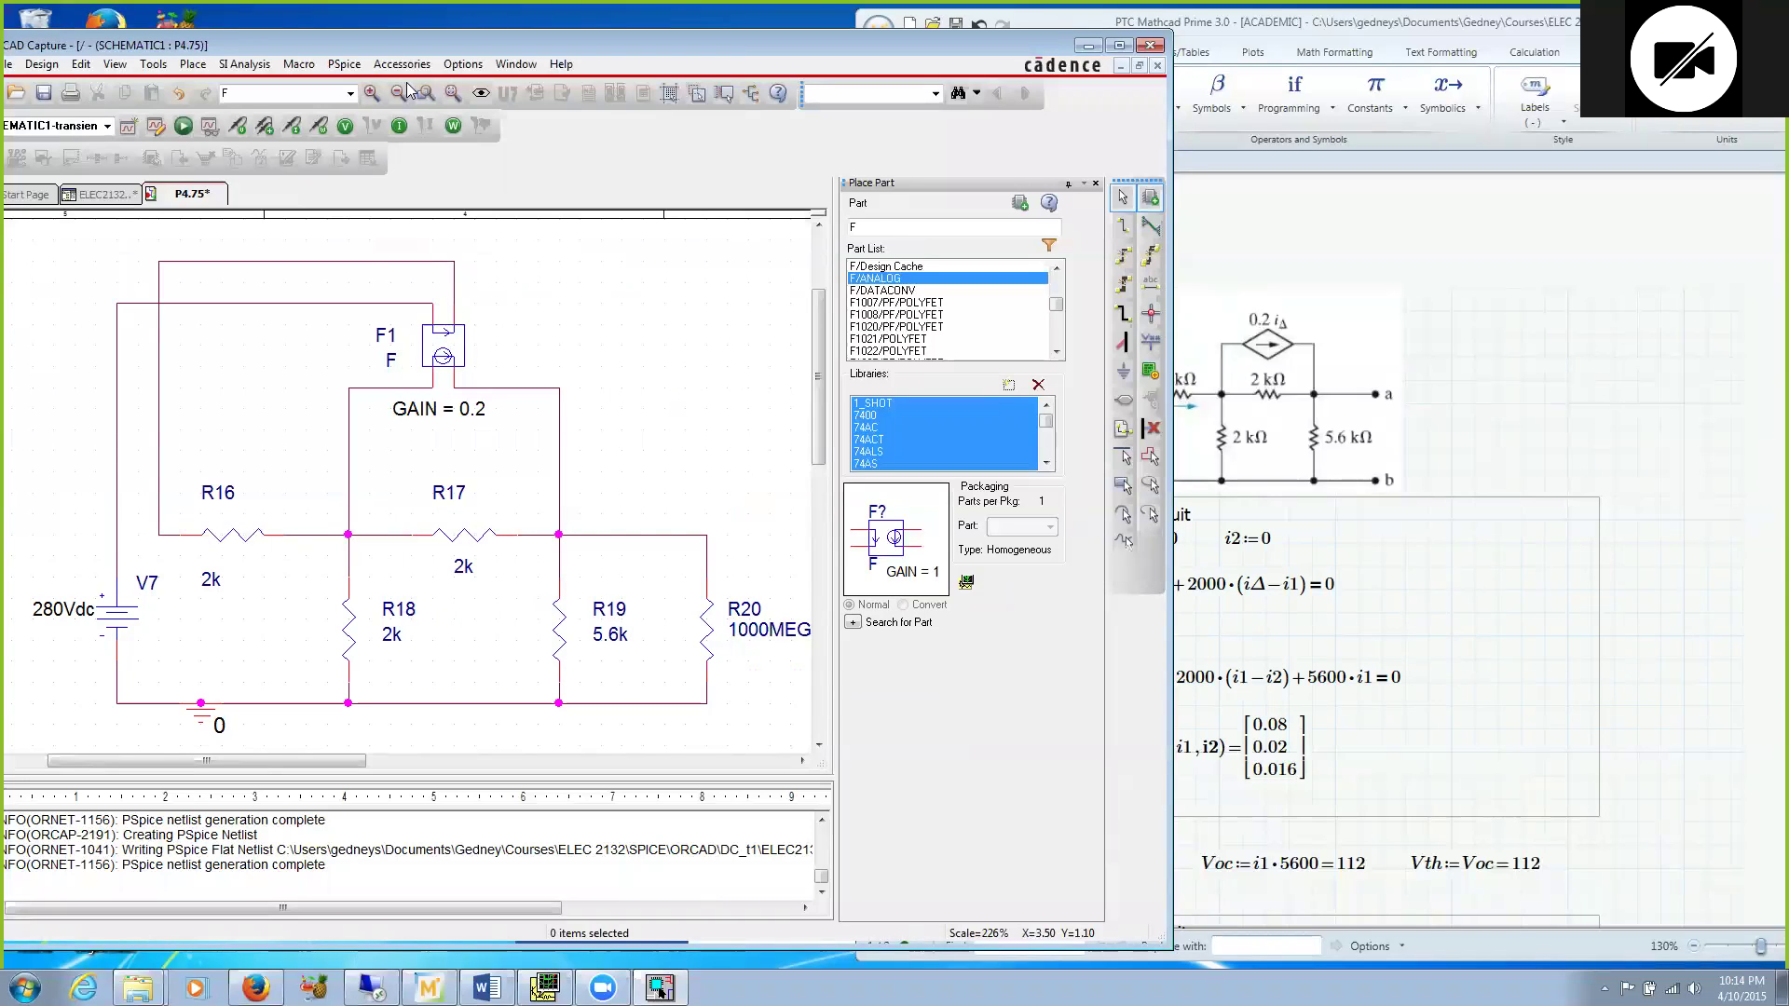
left_click(43, 92)
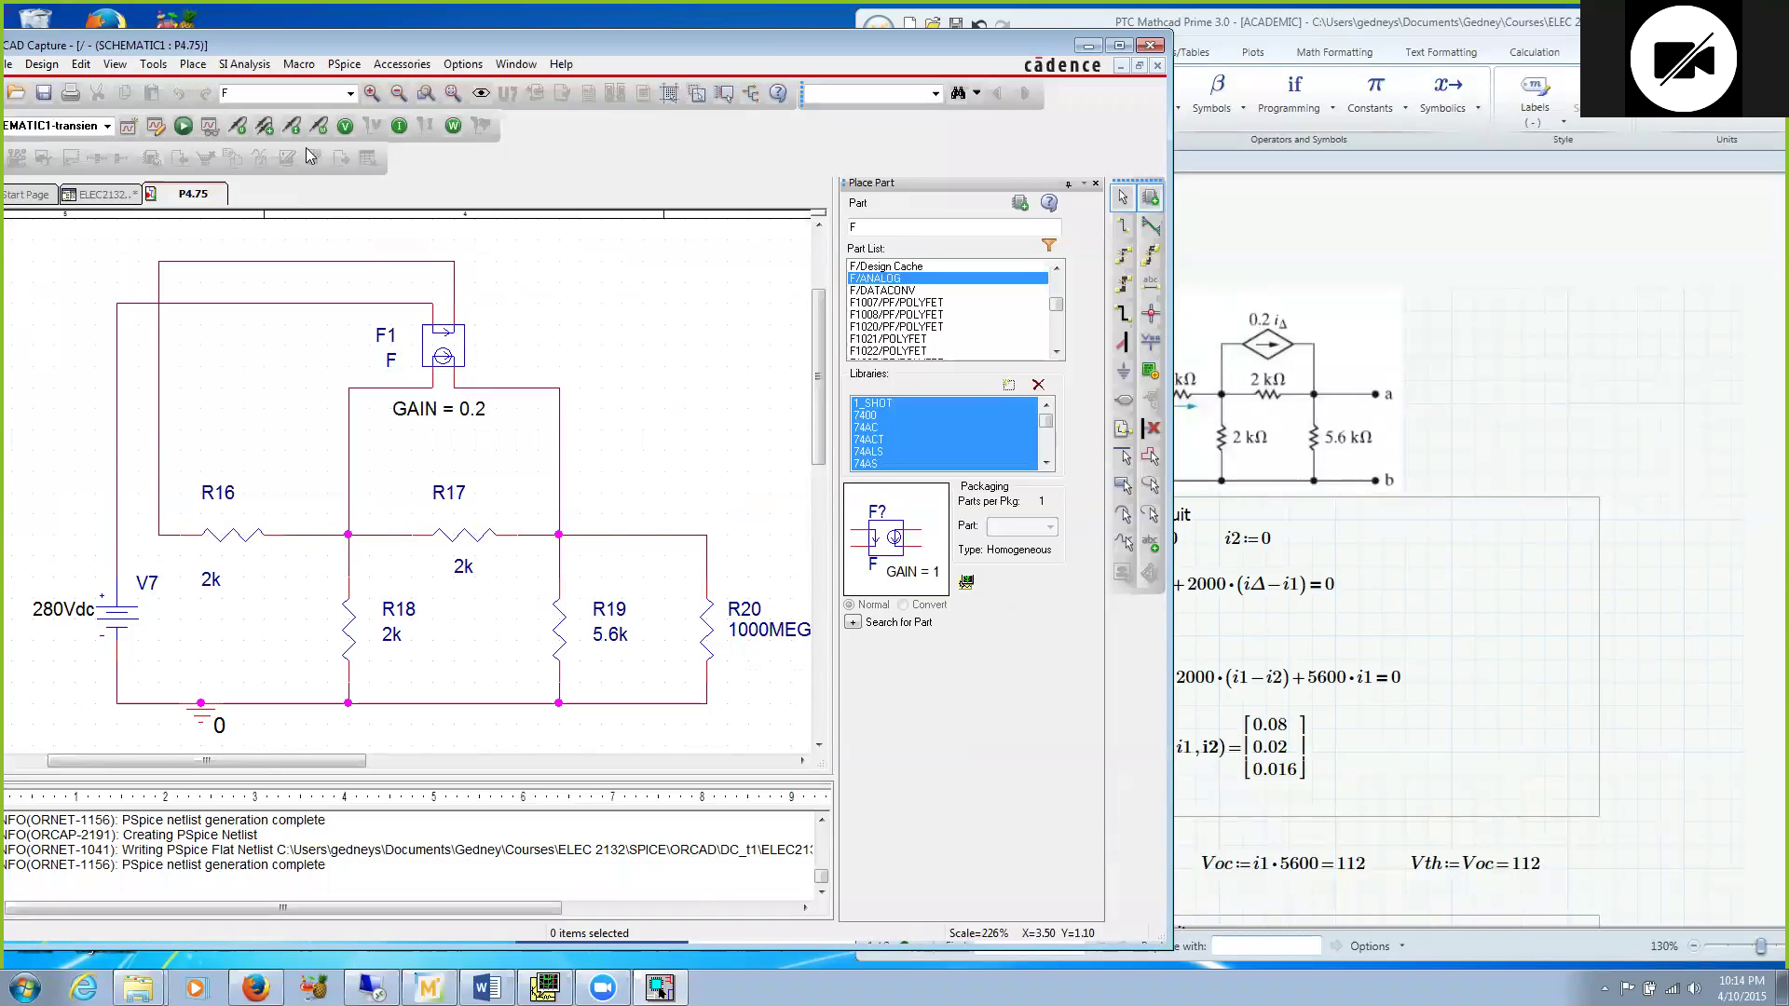
Step: Simulate and display node voltages 280 V, 120 V, 112 V and 0 V, then switch to Mathcad
left_click(184, 127)
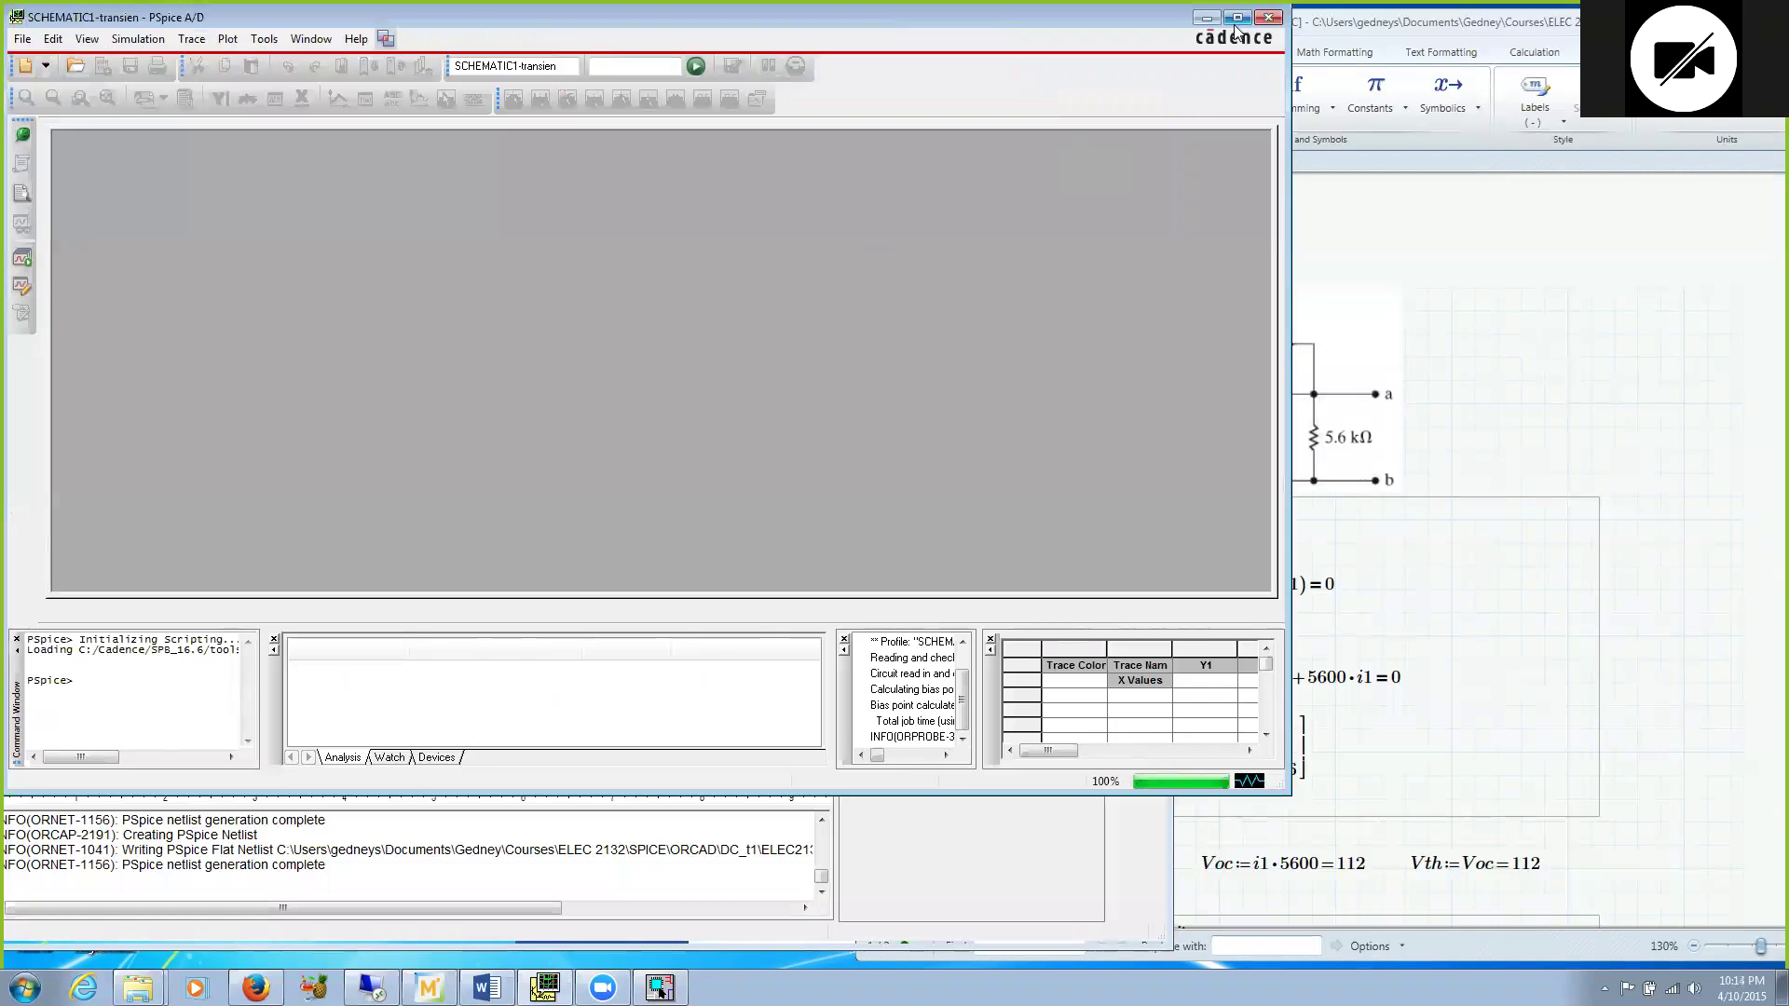
left_click(1206, 18)
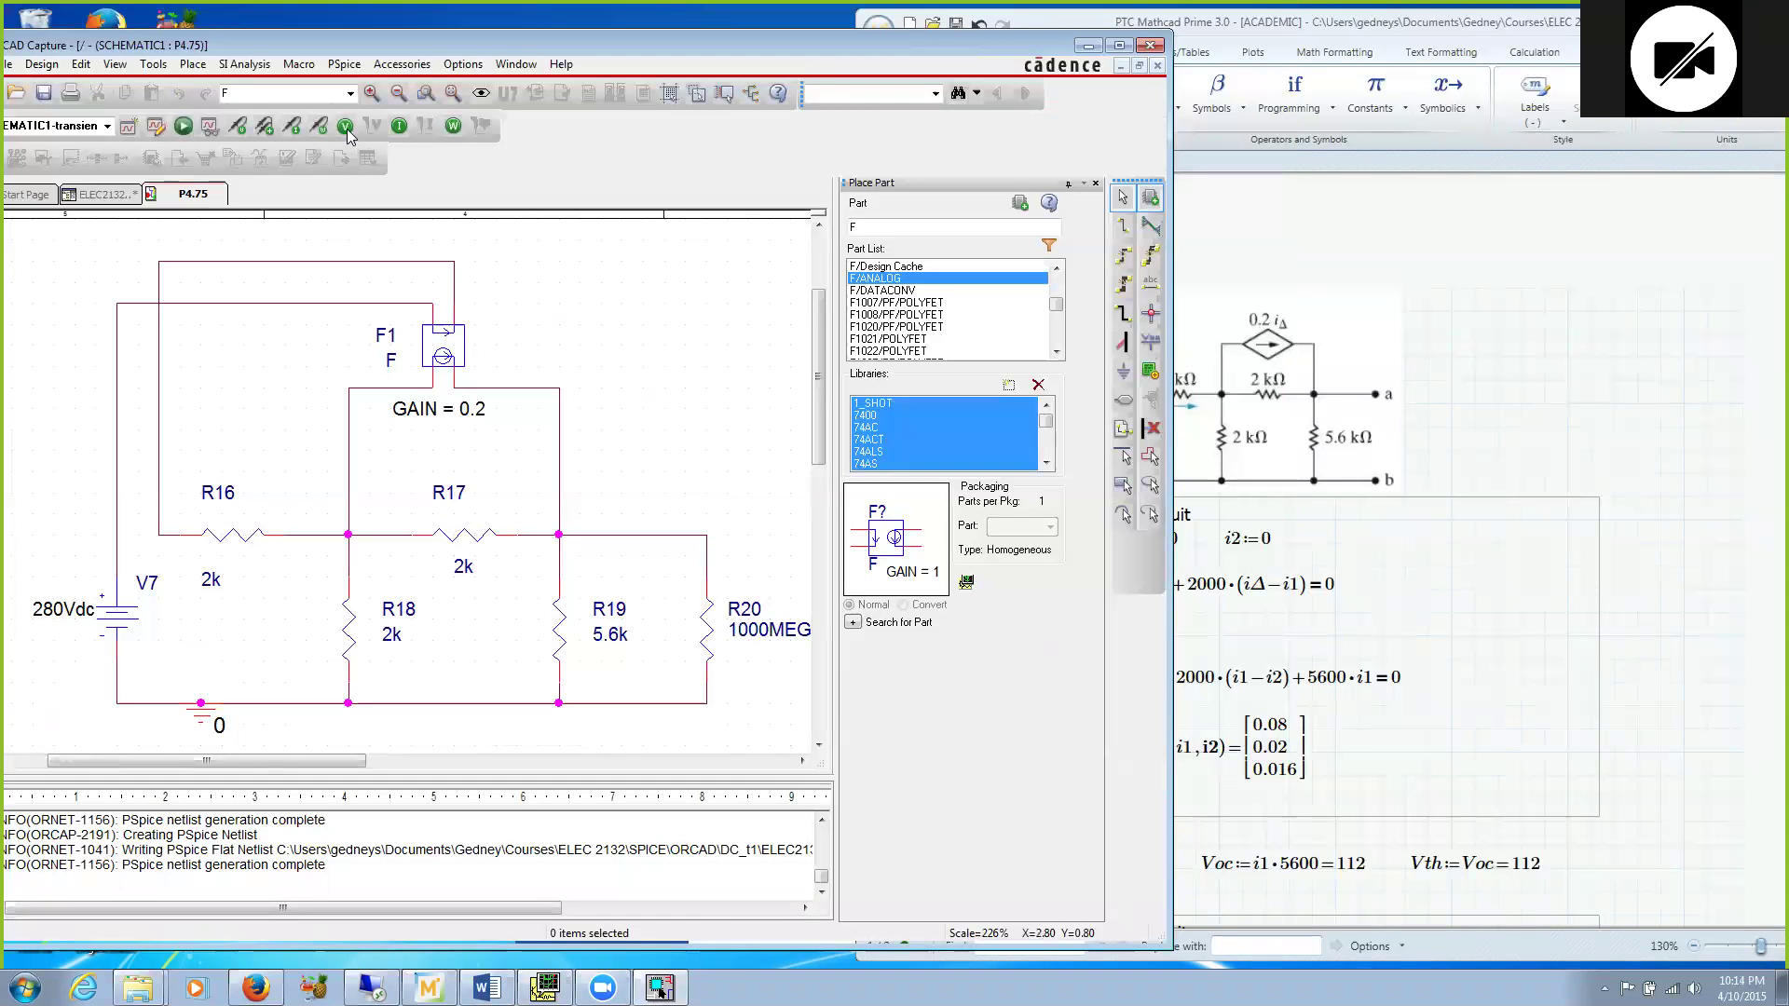
left_click(347, 130)
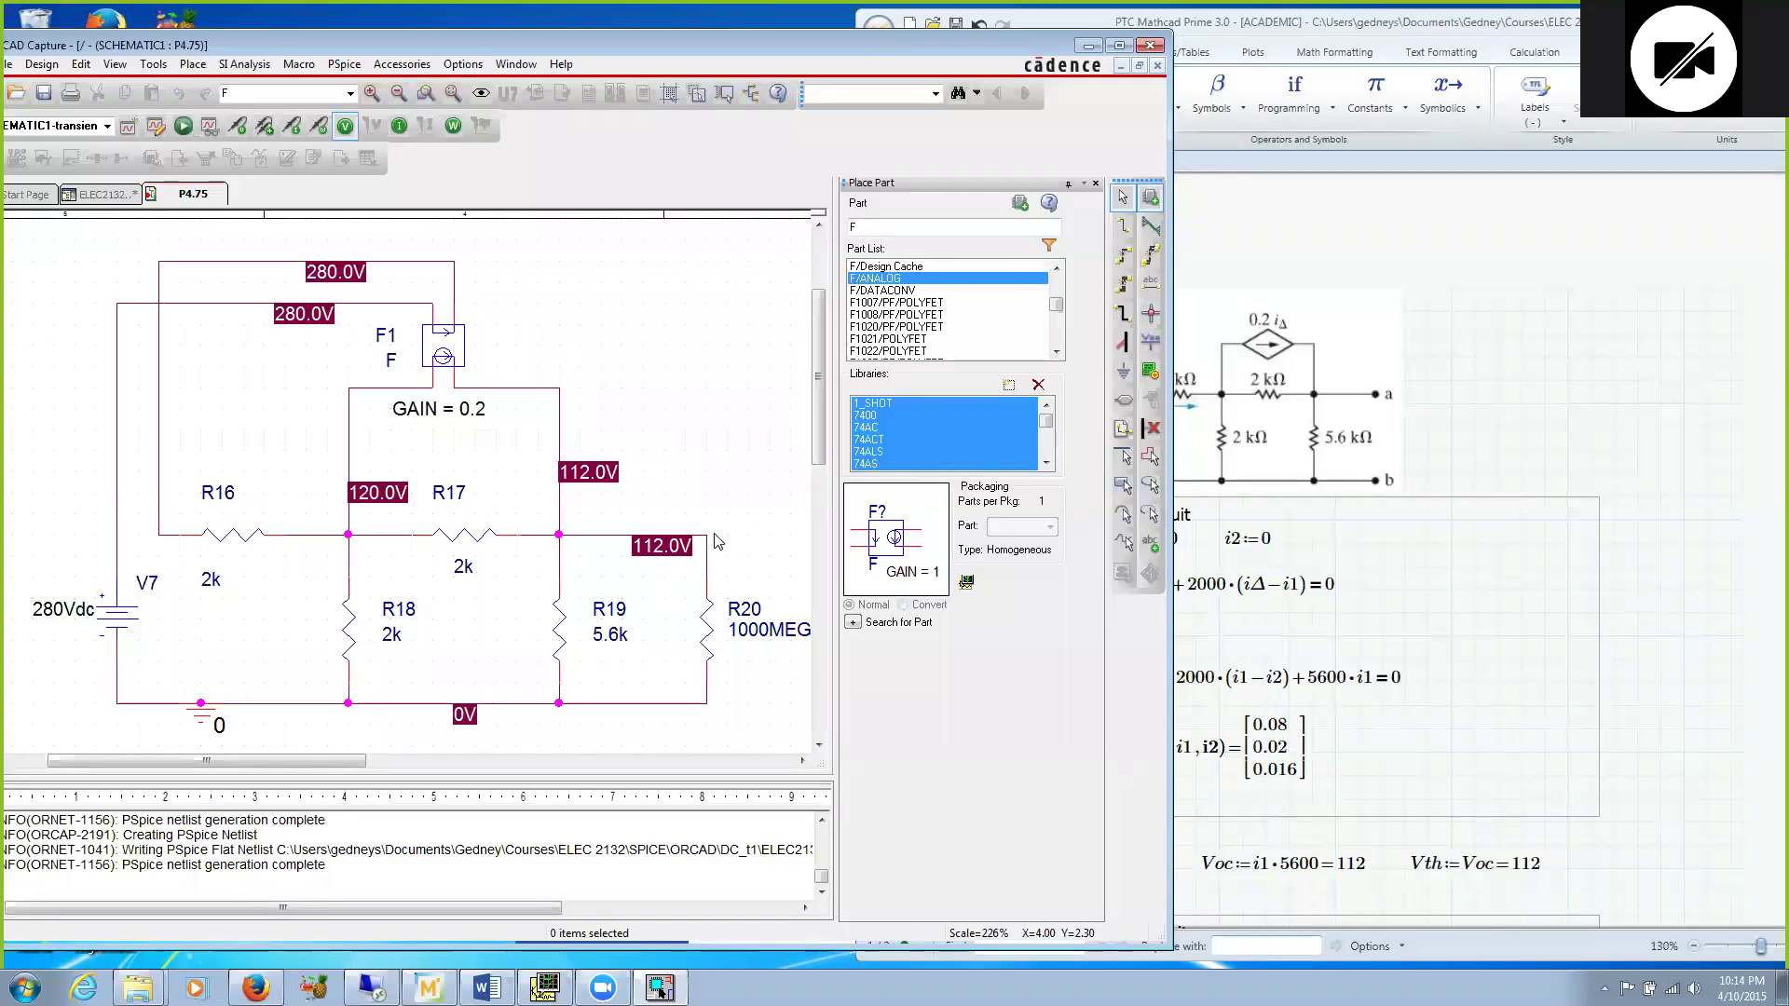
left_click(1500, 360)
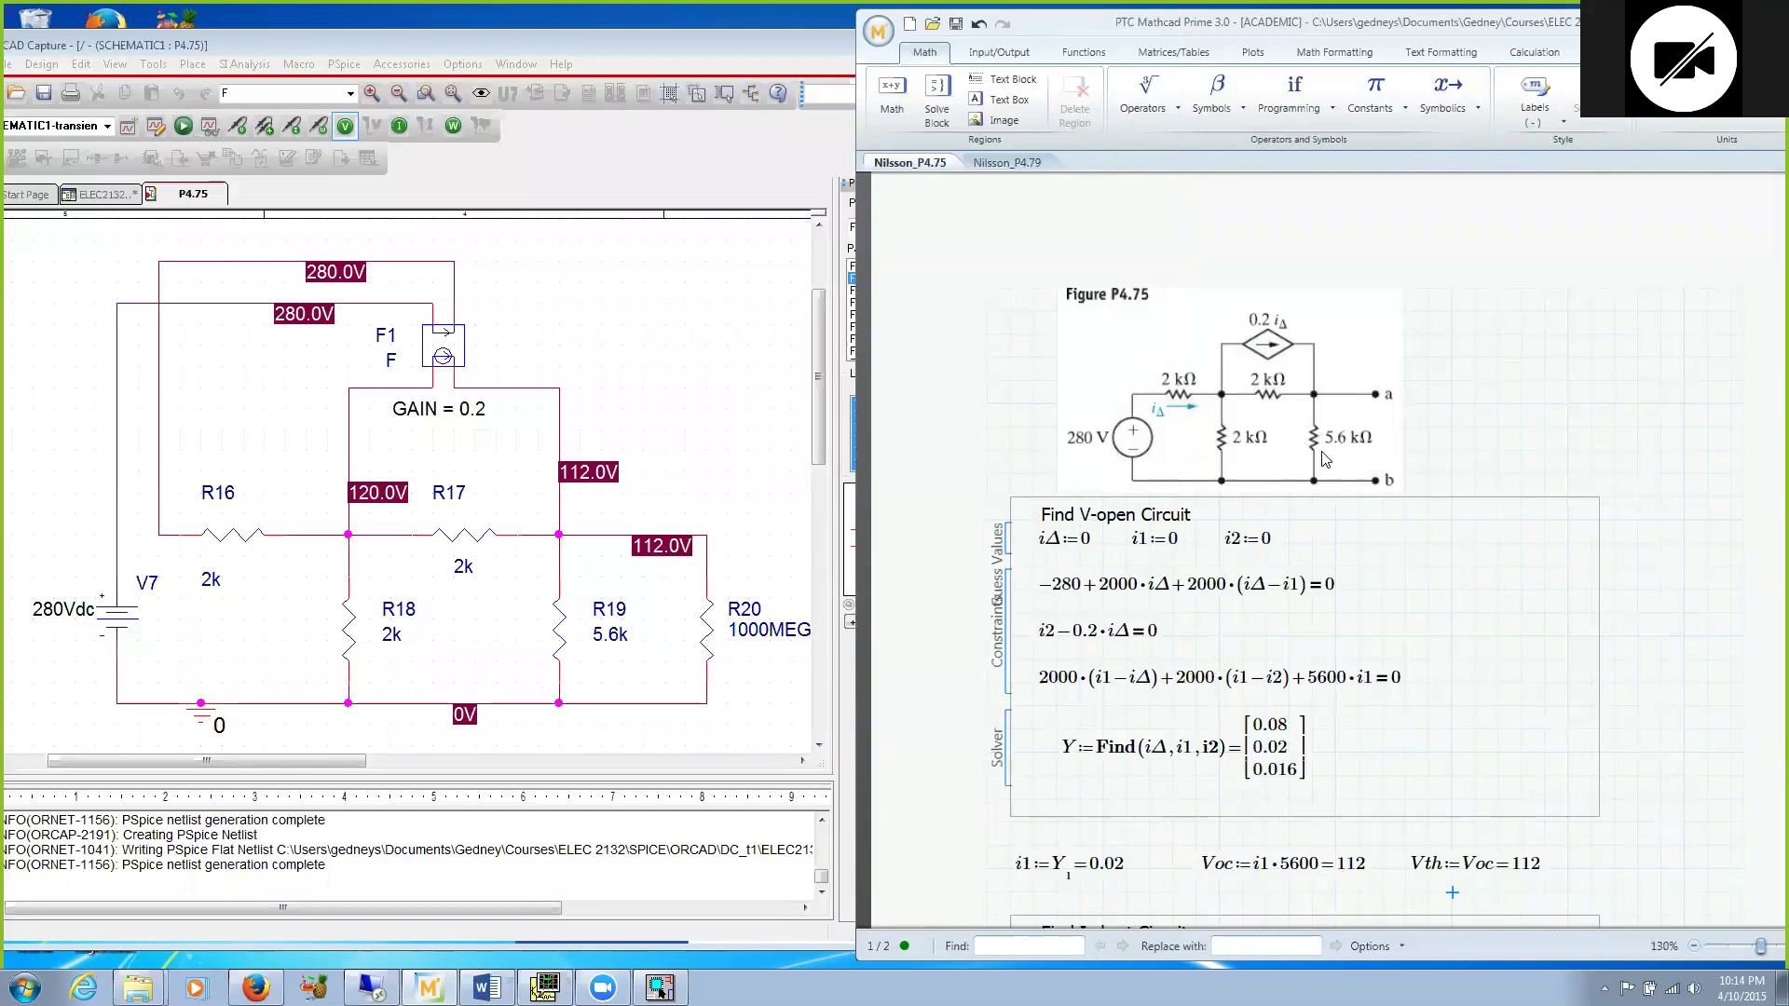
left_click(1539, 872)
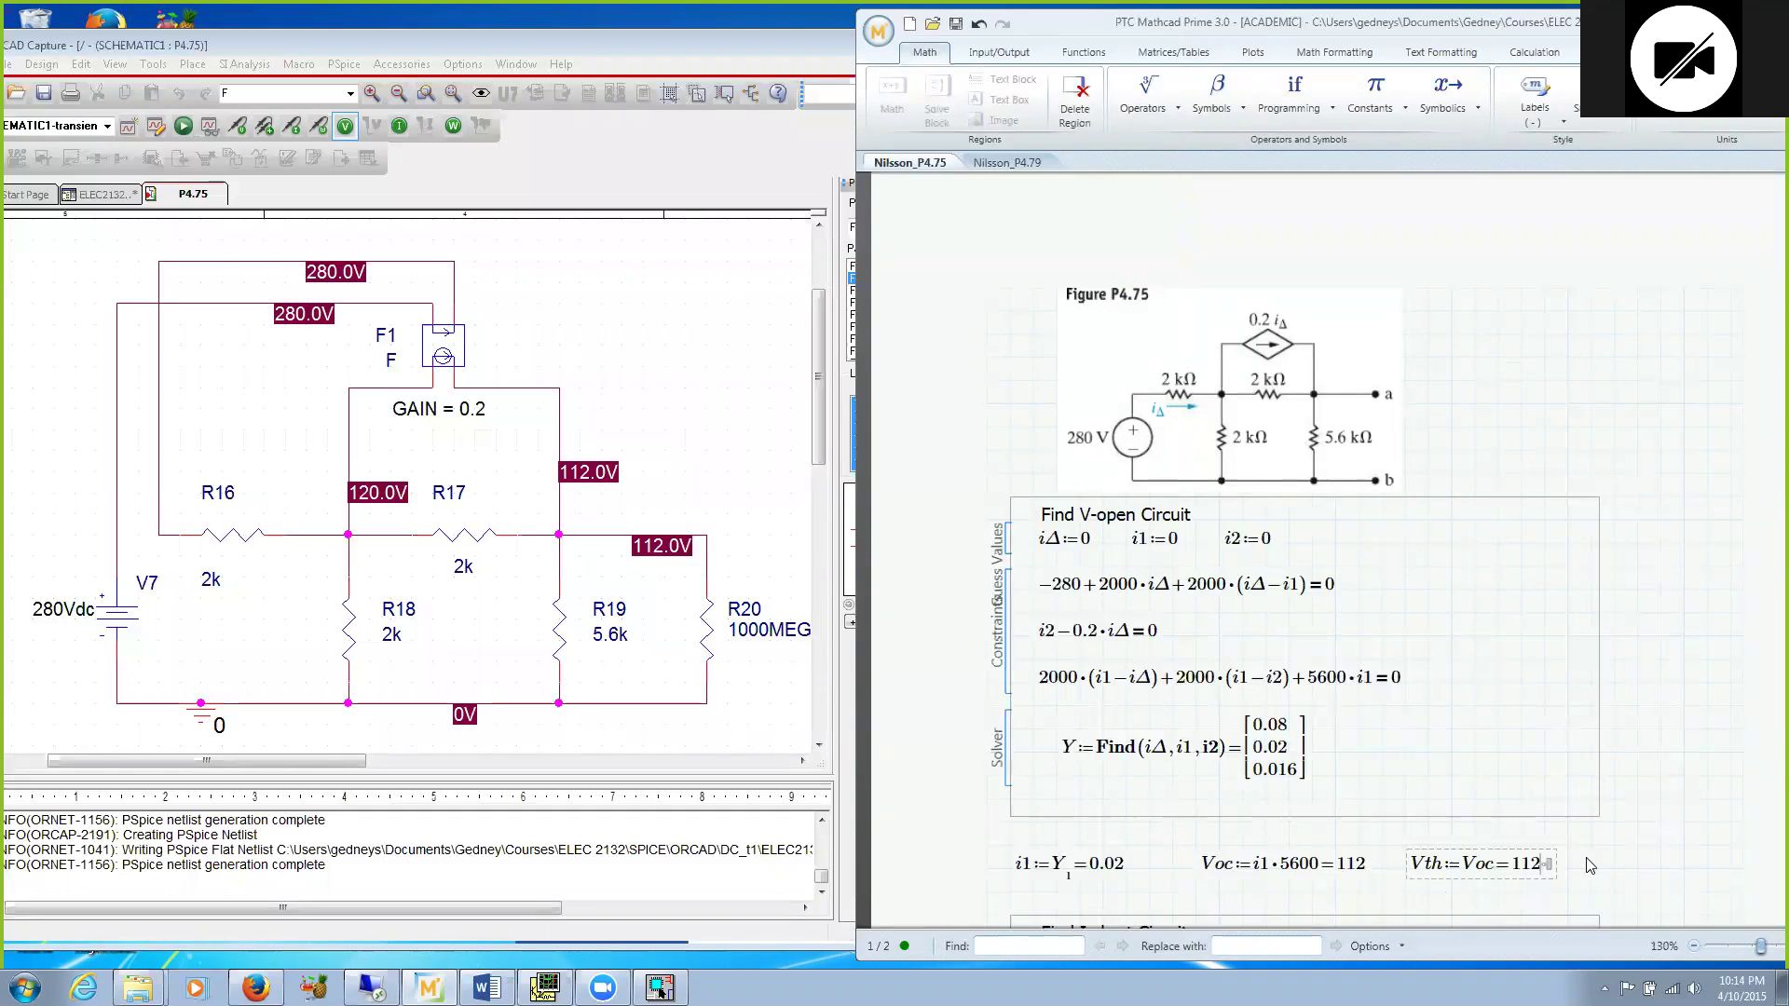
left_click(680, 411)
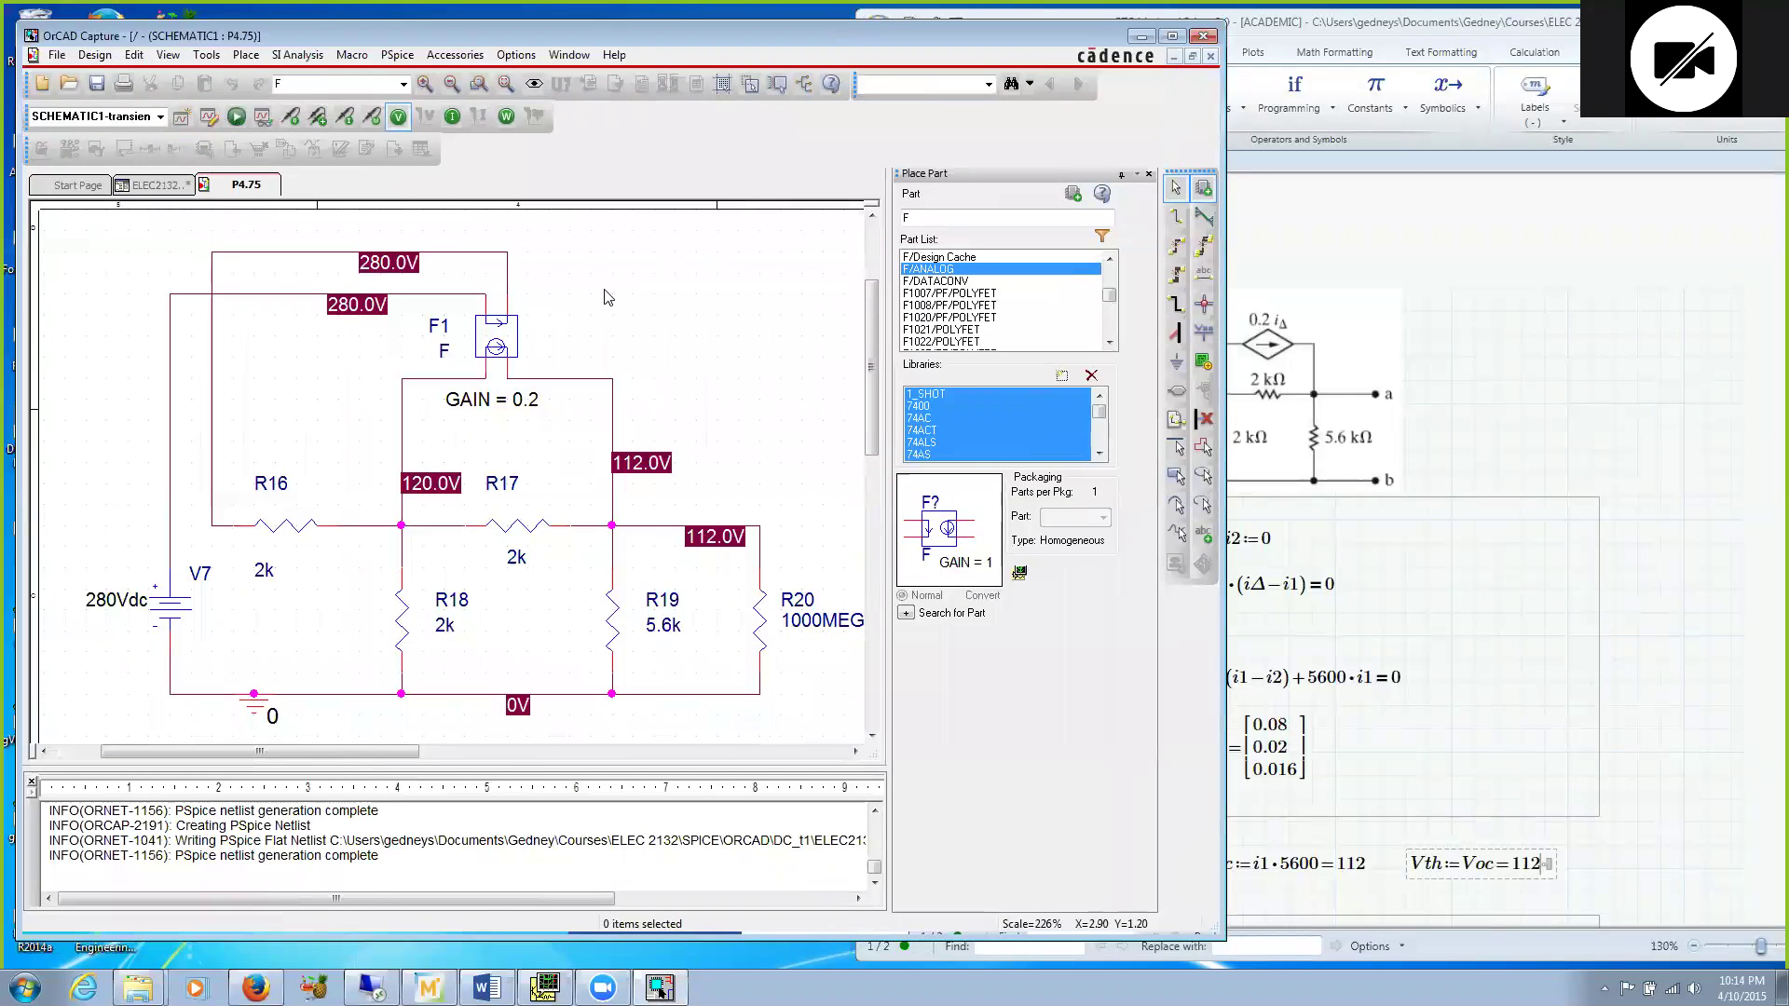
Step: Open the Nilsson_P4.79 worksheet and point out the 1 A source and Figure P4.79
left_click(1545, 310)
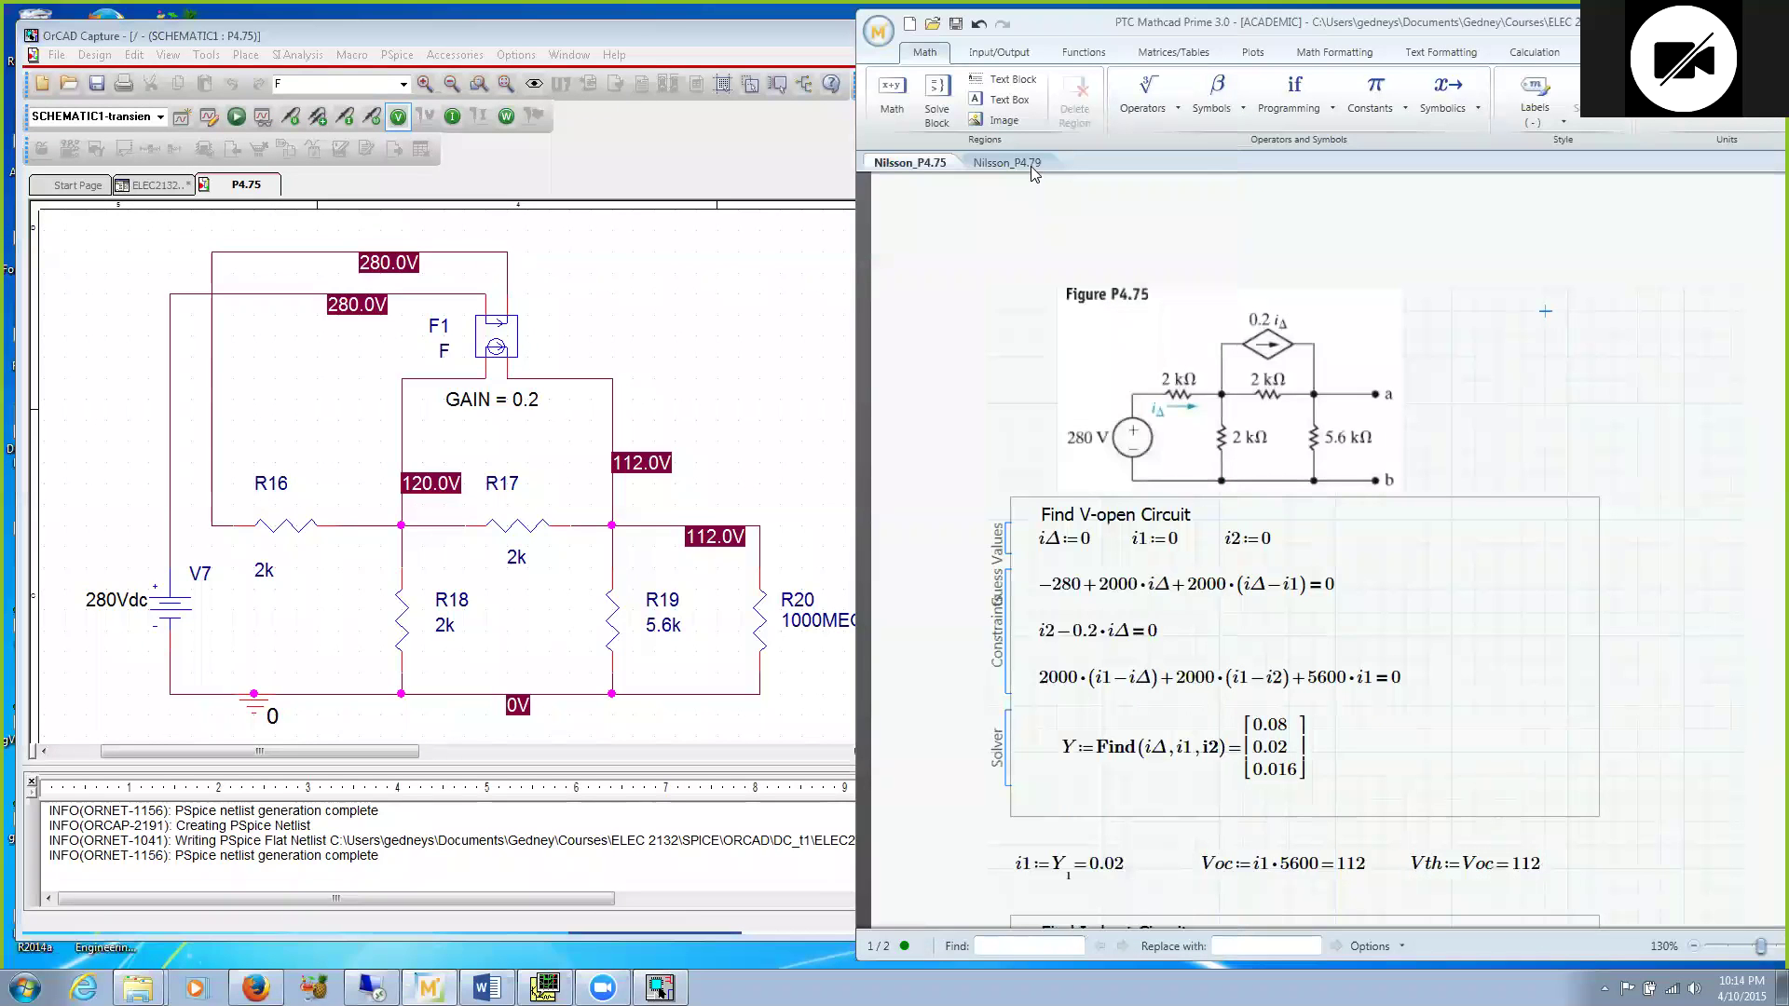
left_click(1030, 165)
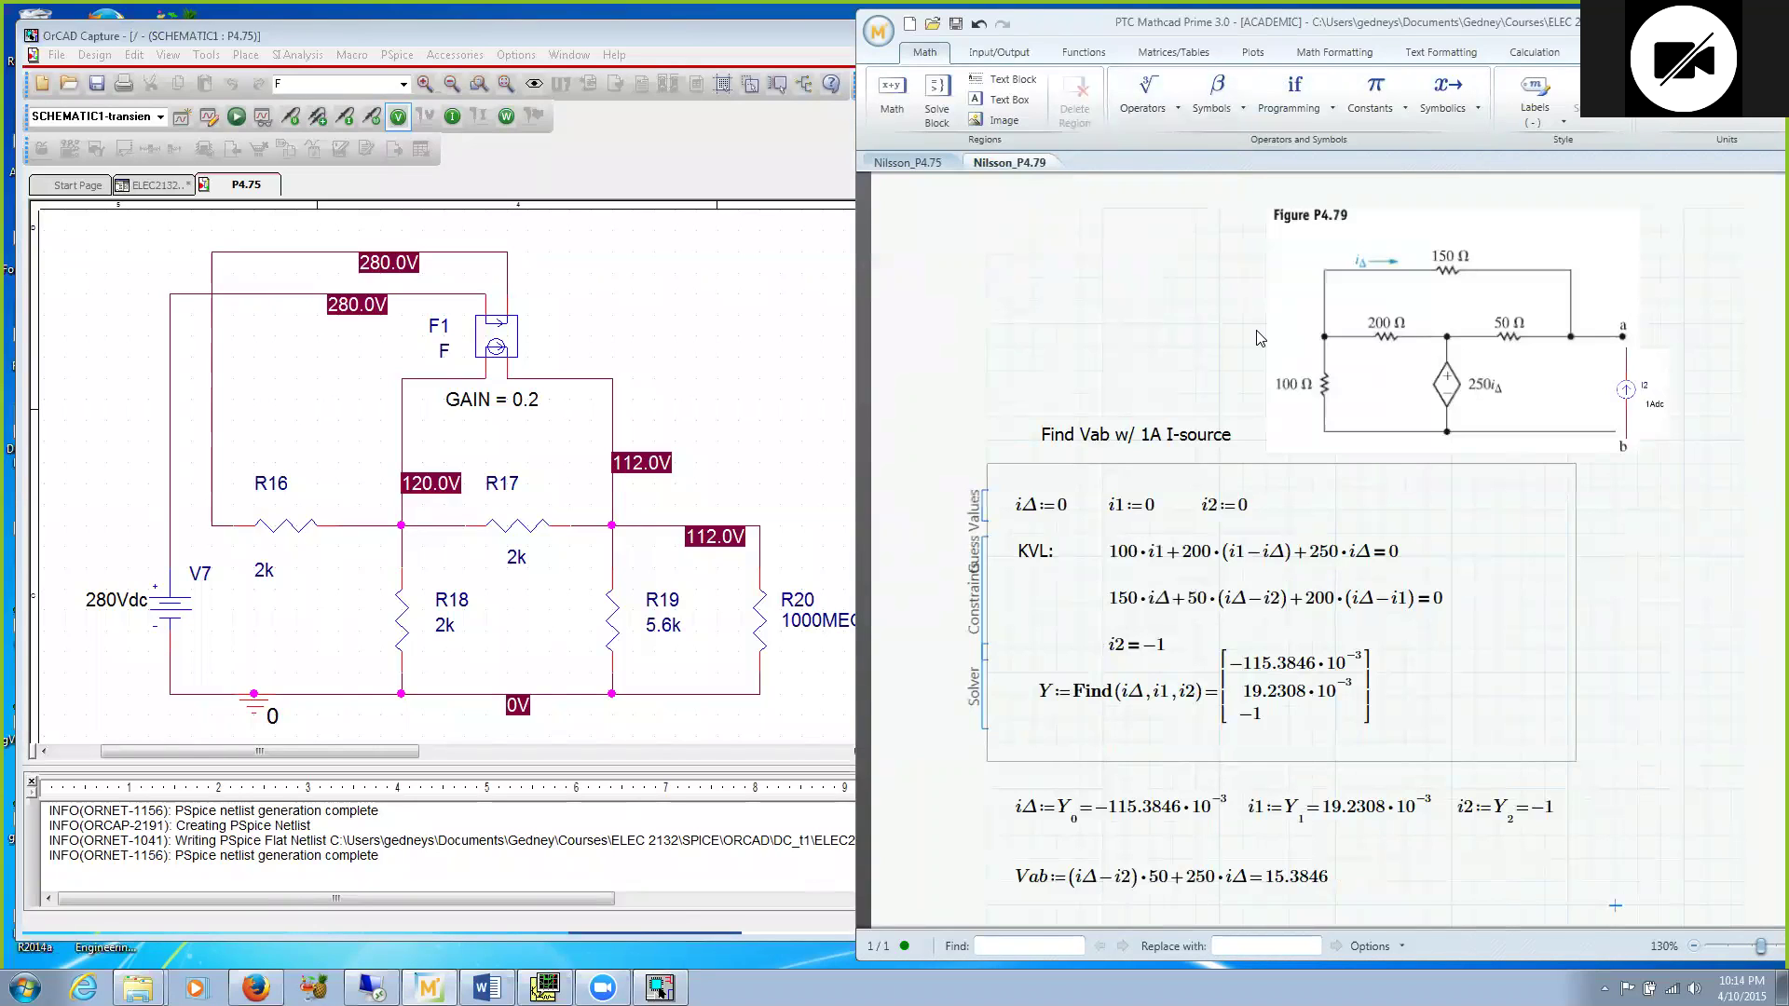
left_click(1632, 398)
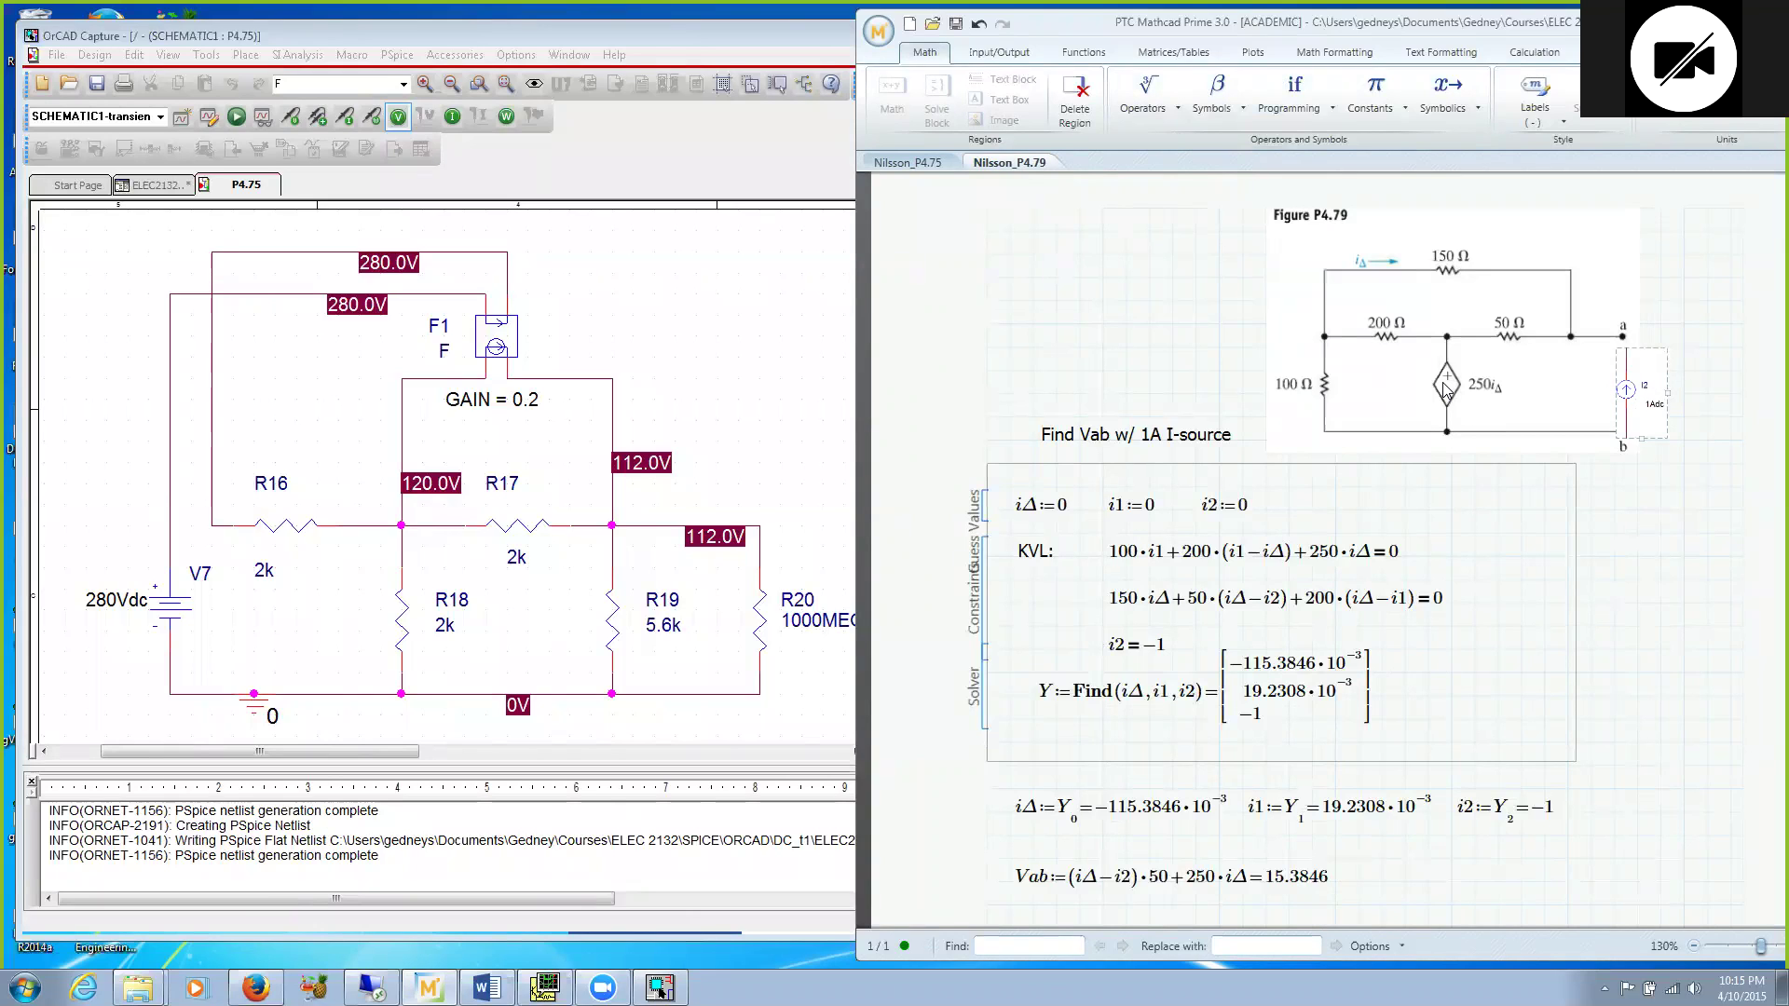
left_click(1172, 301)
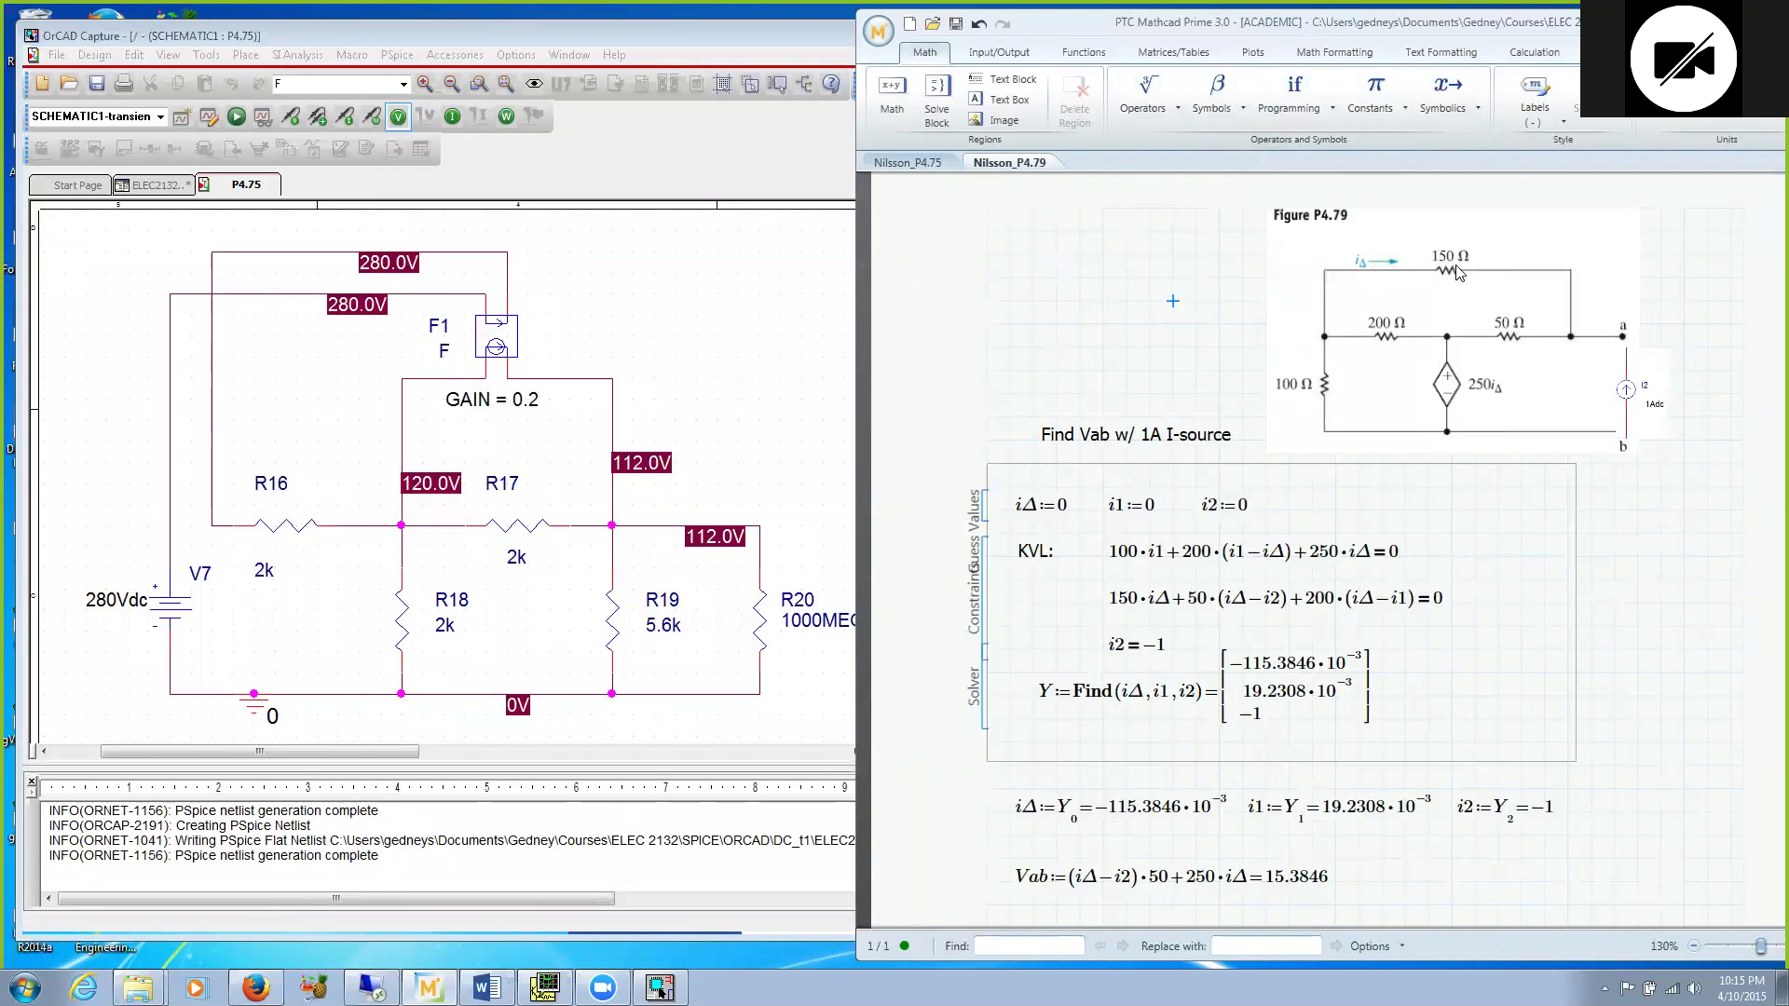
left_click(1450, 387)
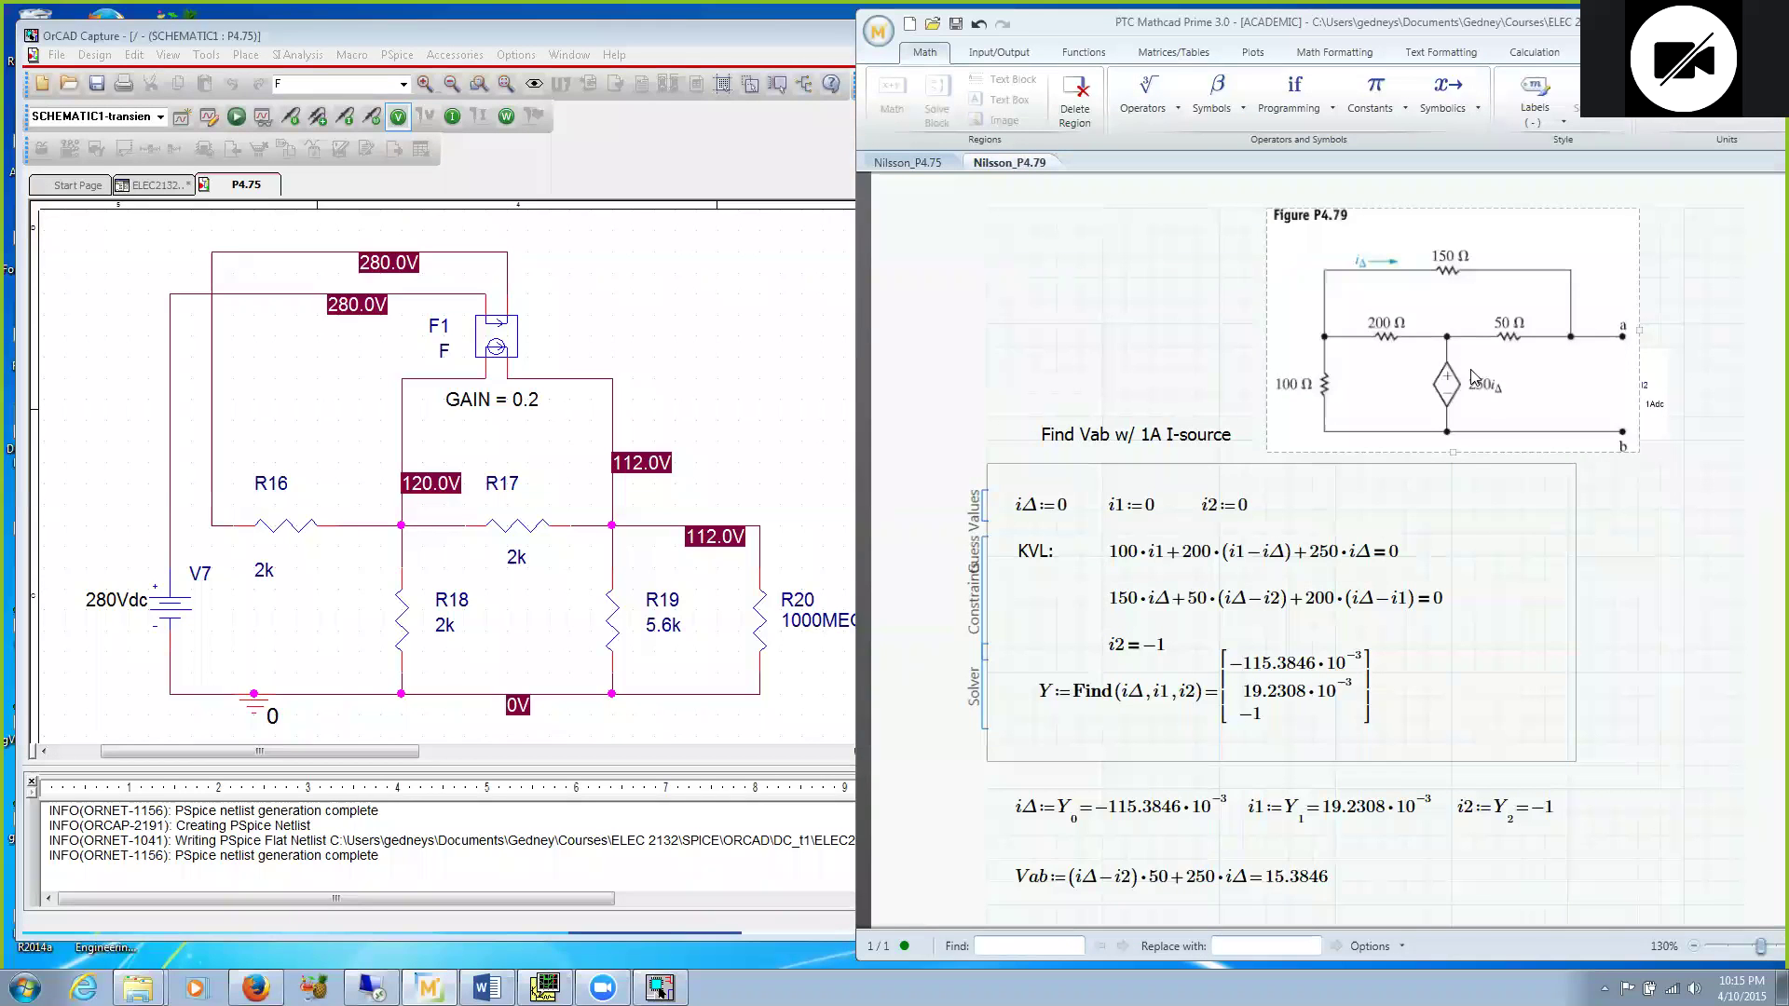
left_click(1201, 329)
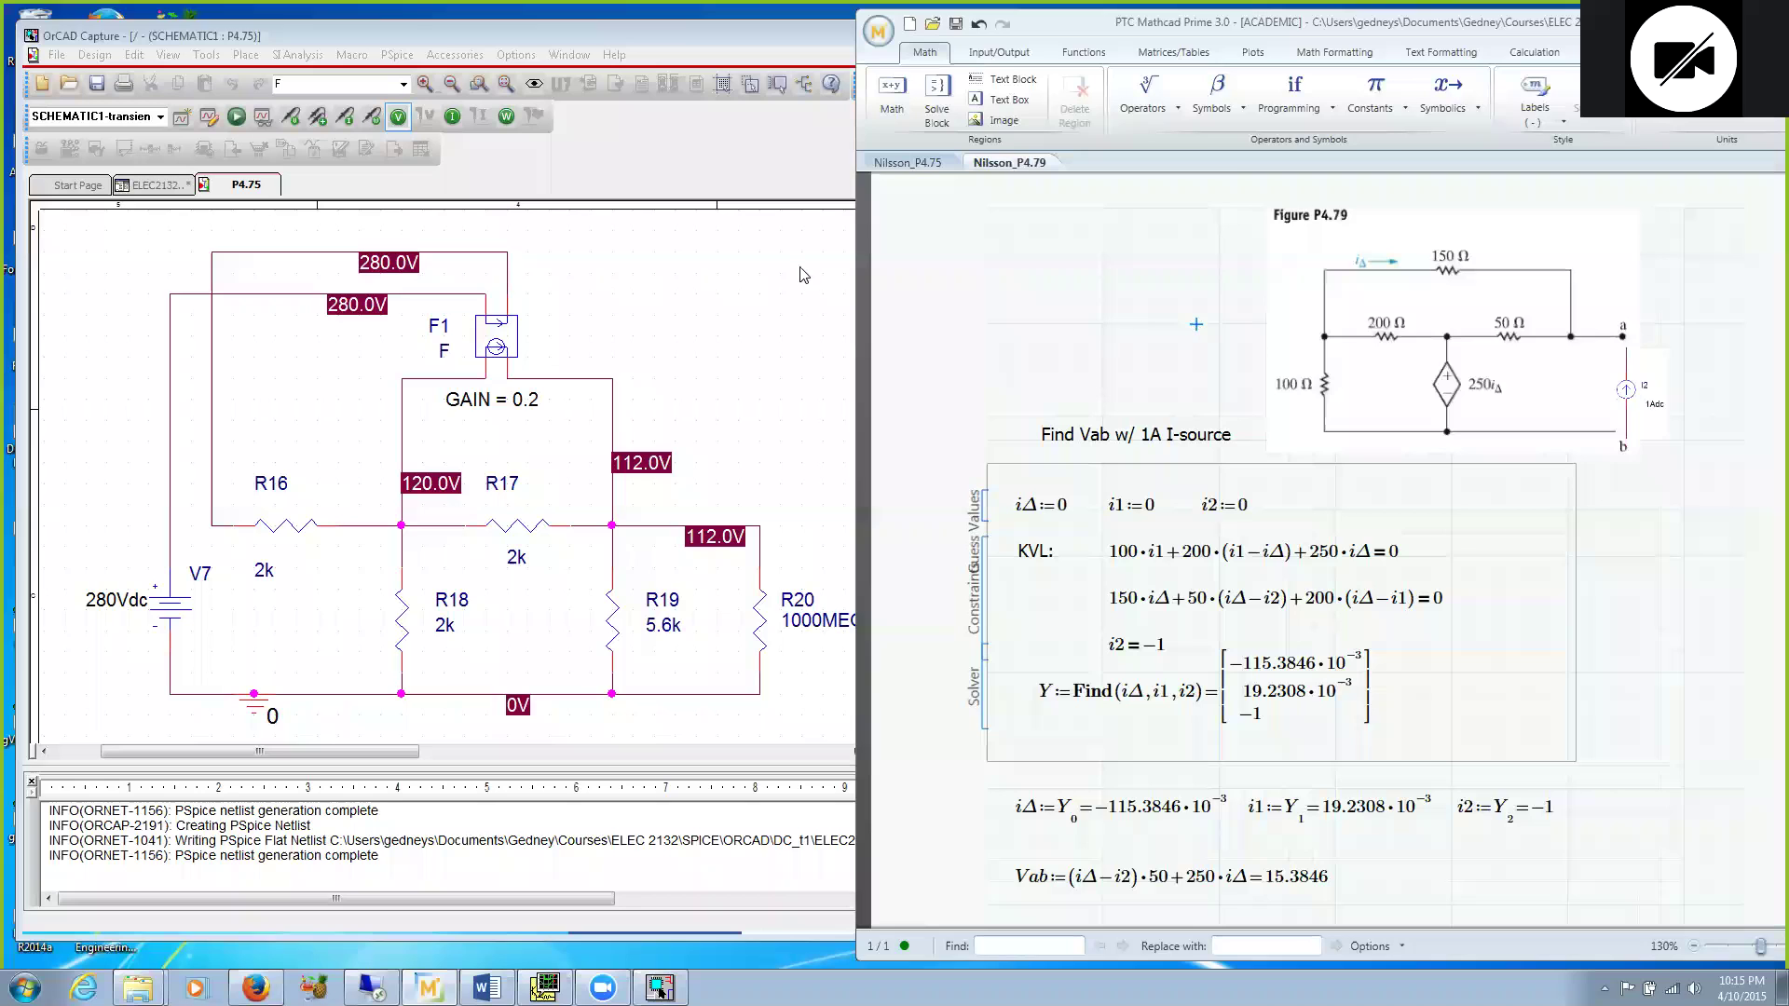
Step: Close P4.75, open P4.79, and zoom in on the H1 circuit with its 1 A source
left_click(739, 280)
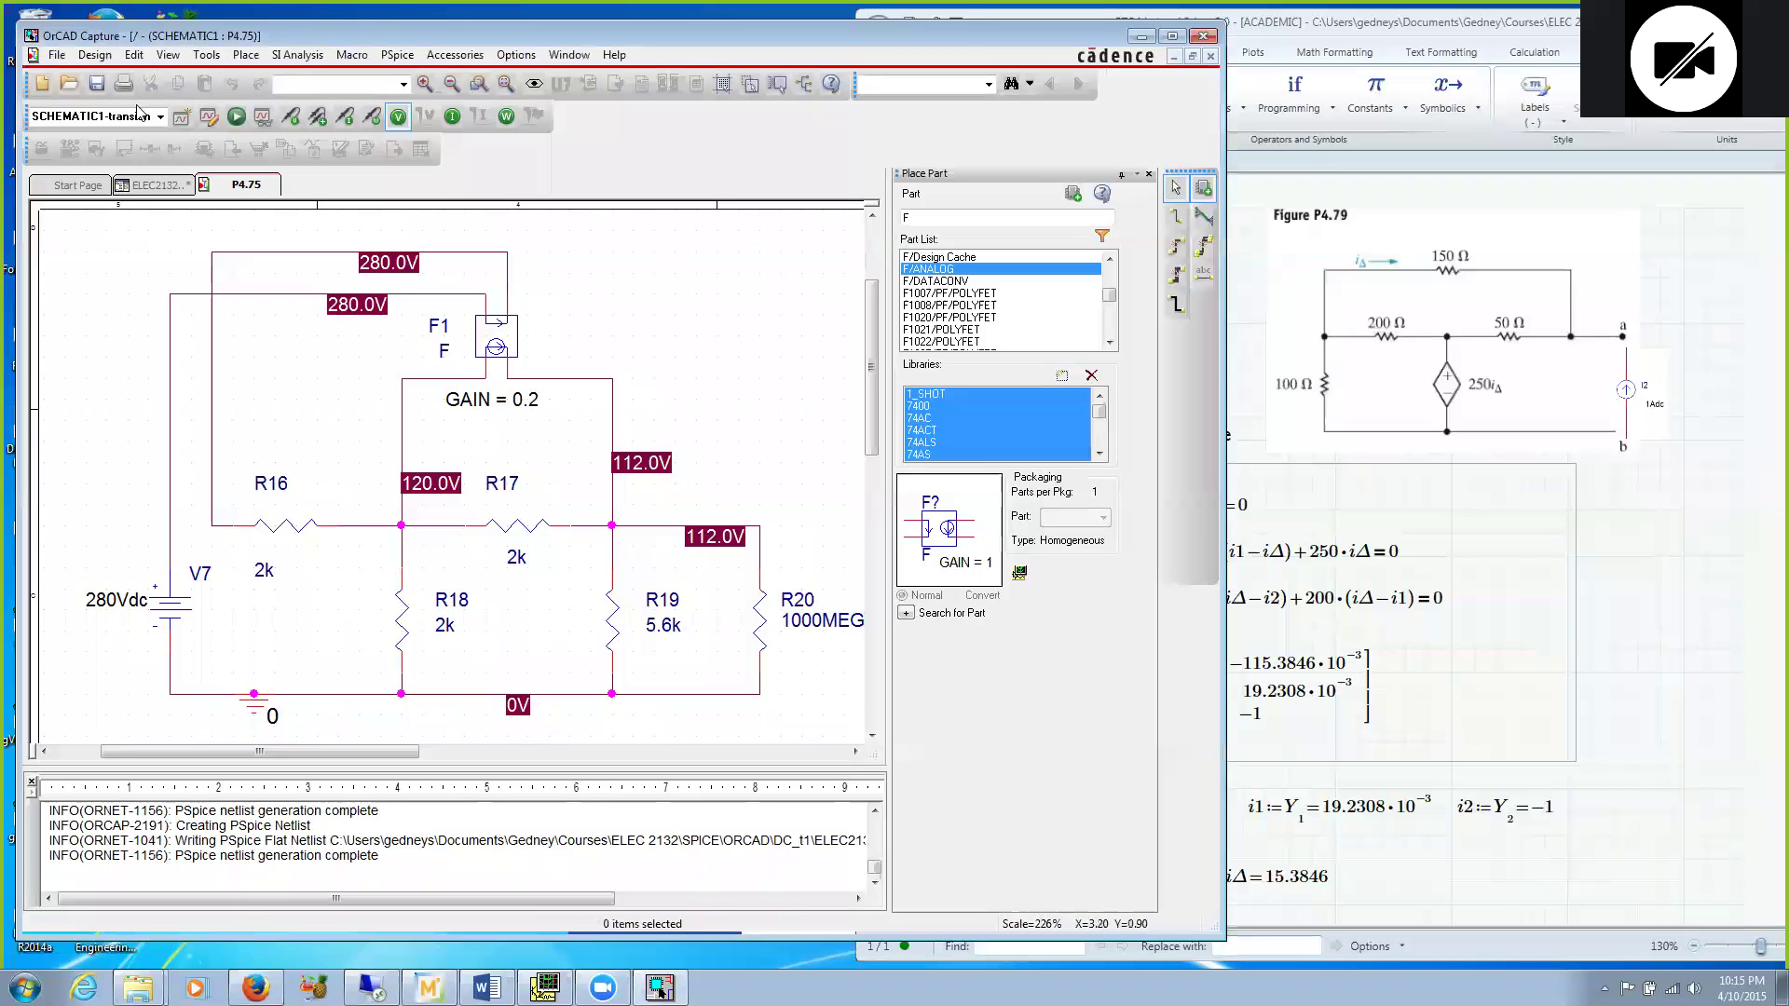
right_click(237, 193)
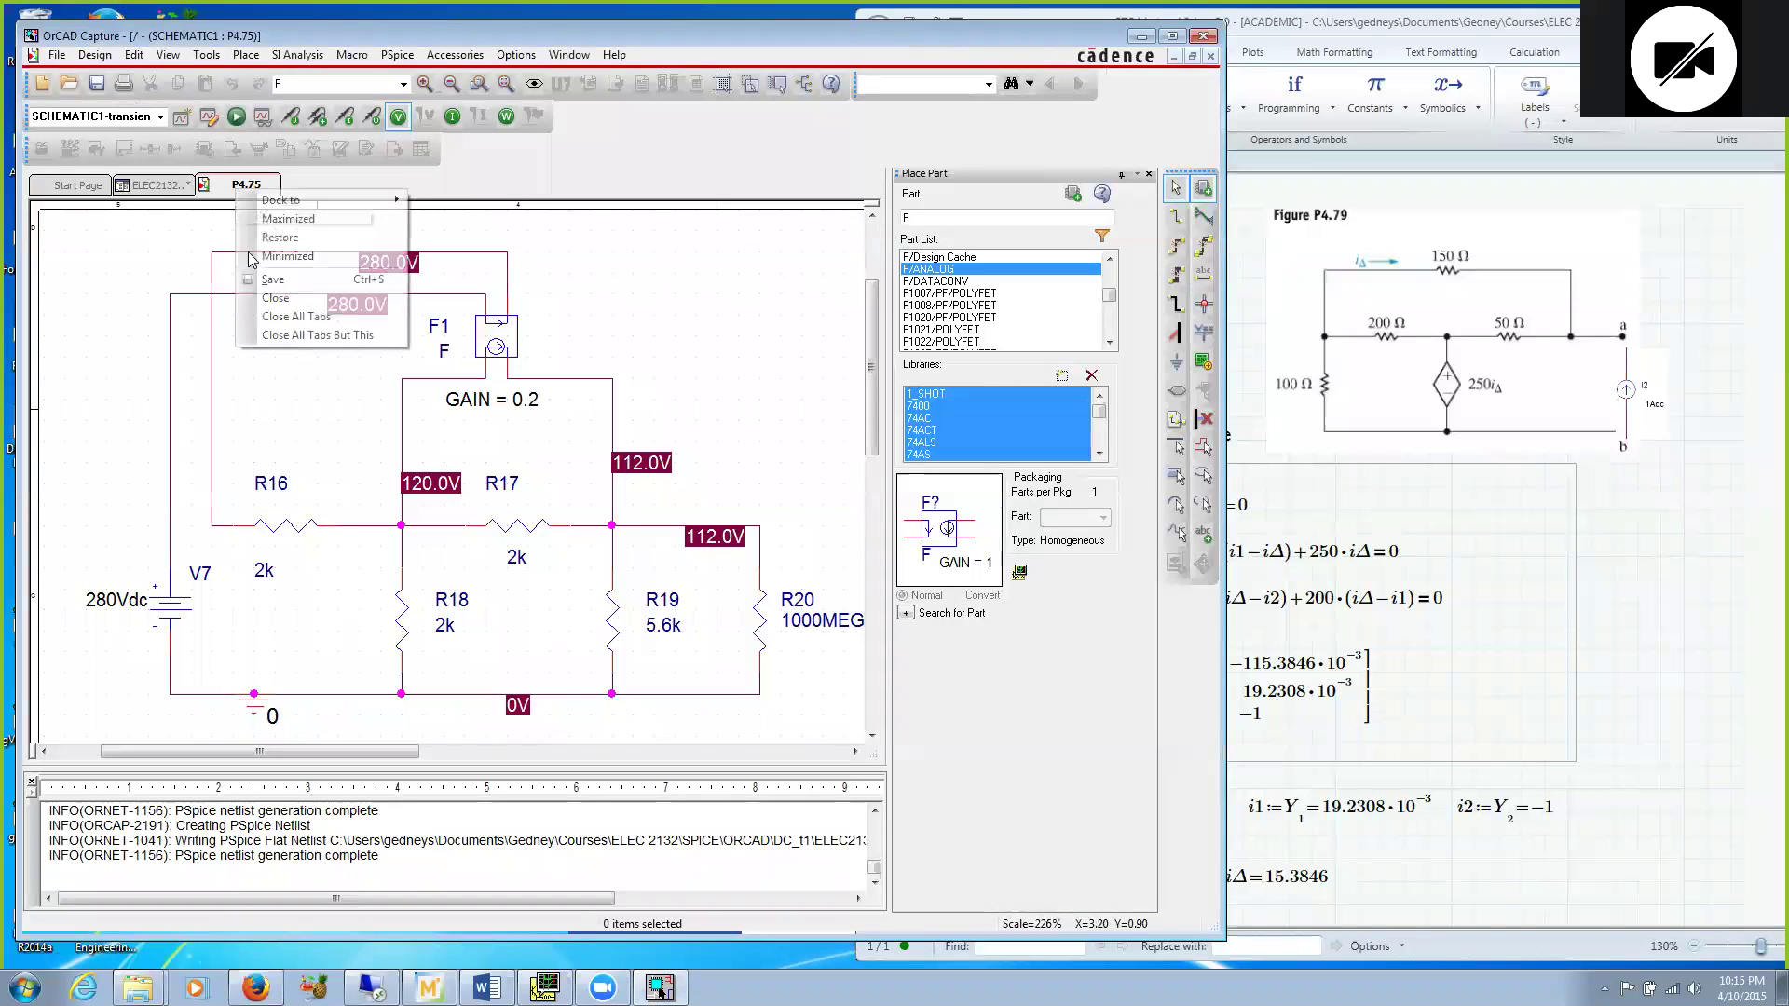
left_click(271, 300)
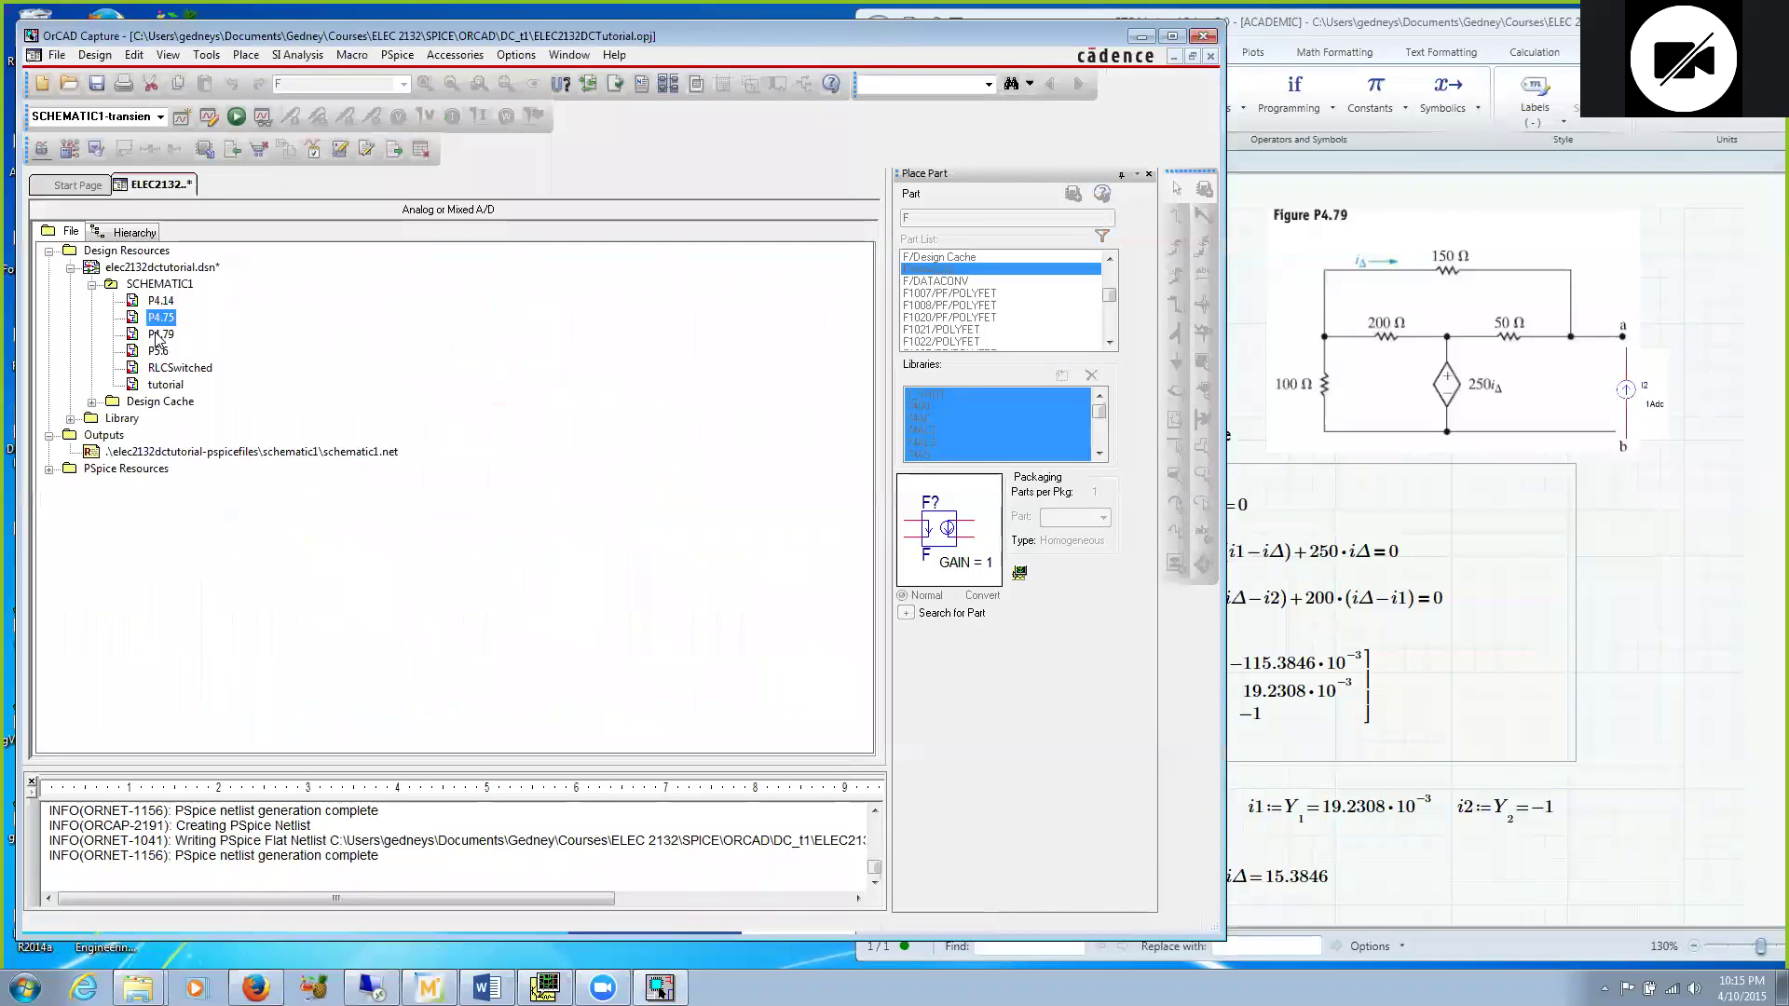
double_click(160, 335)
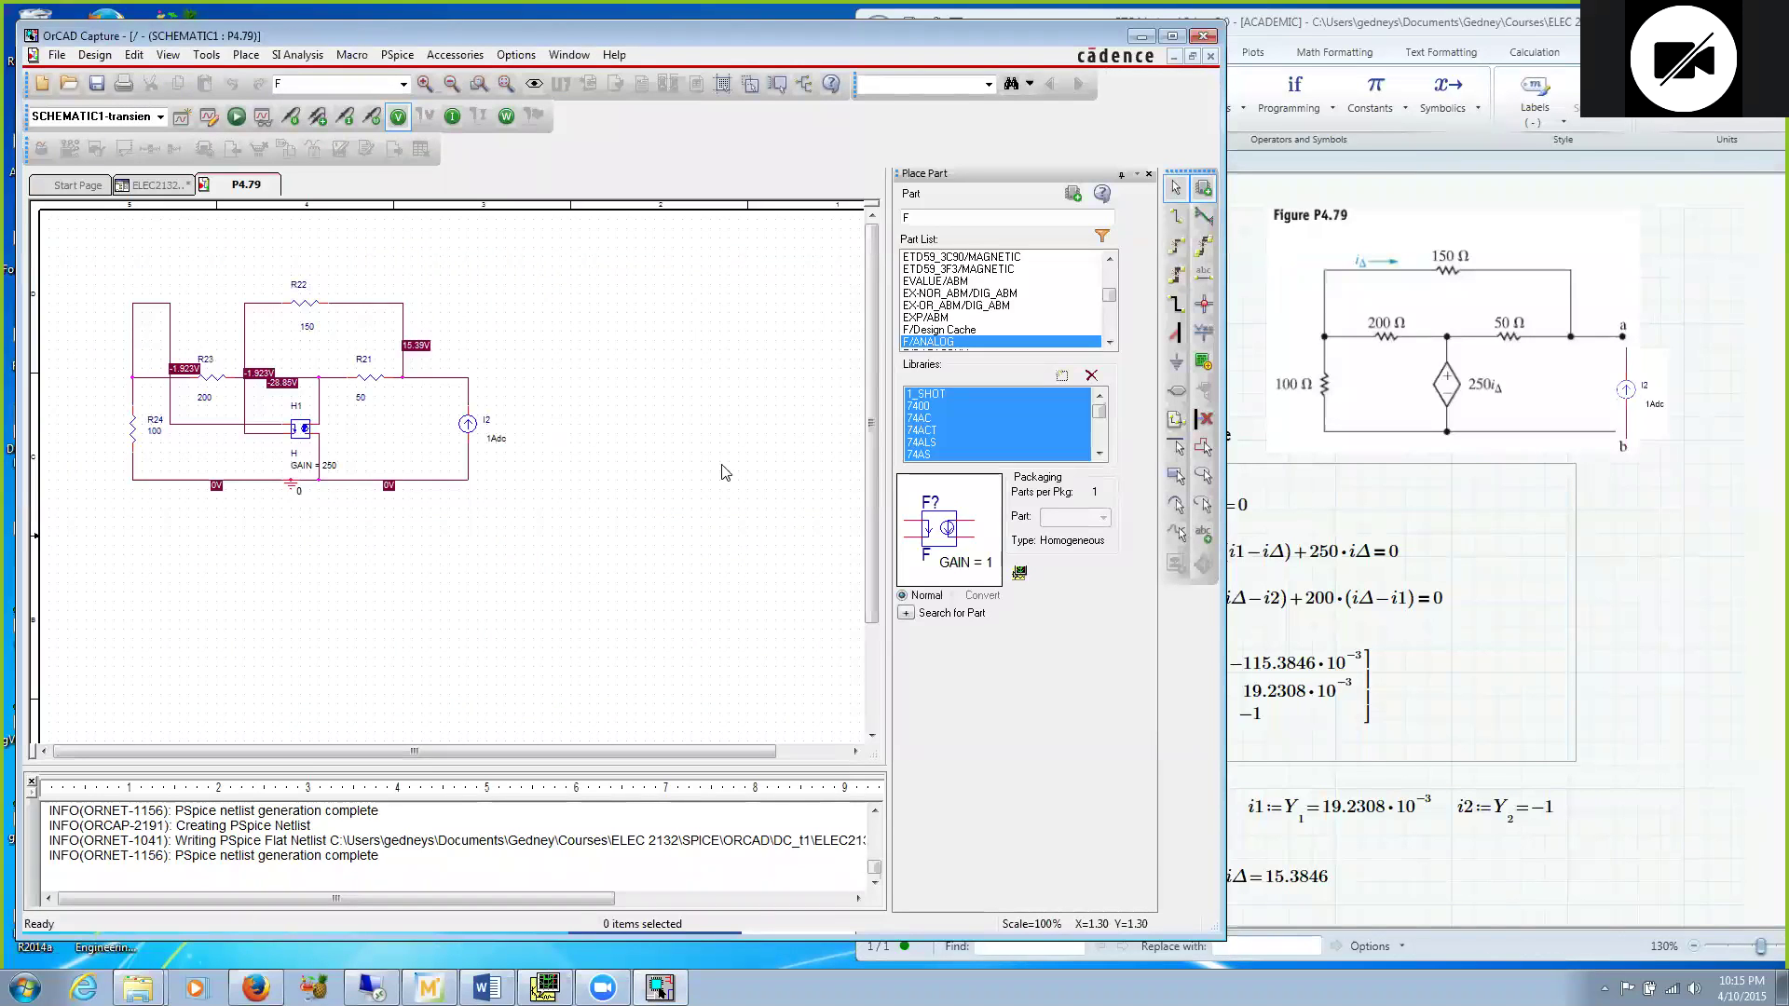
left_click(481, 84)
left_click_drag(114, 275, 520, 515)
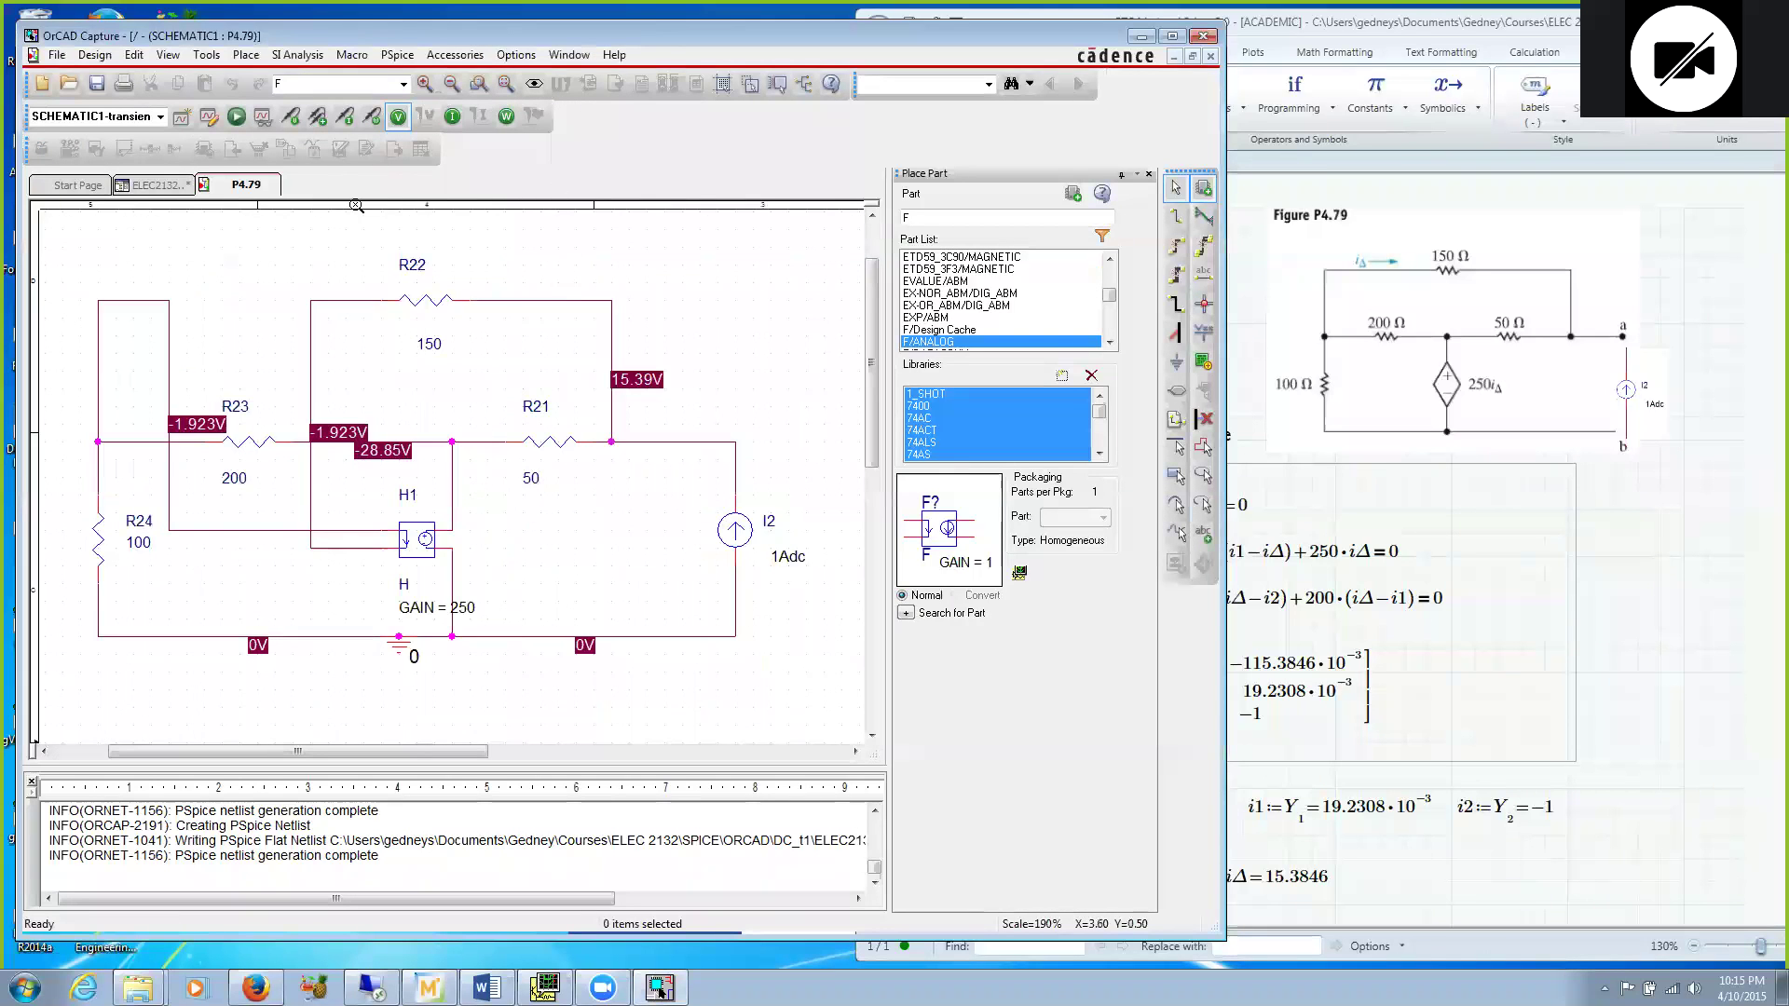
key("Escape")
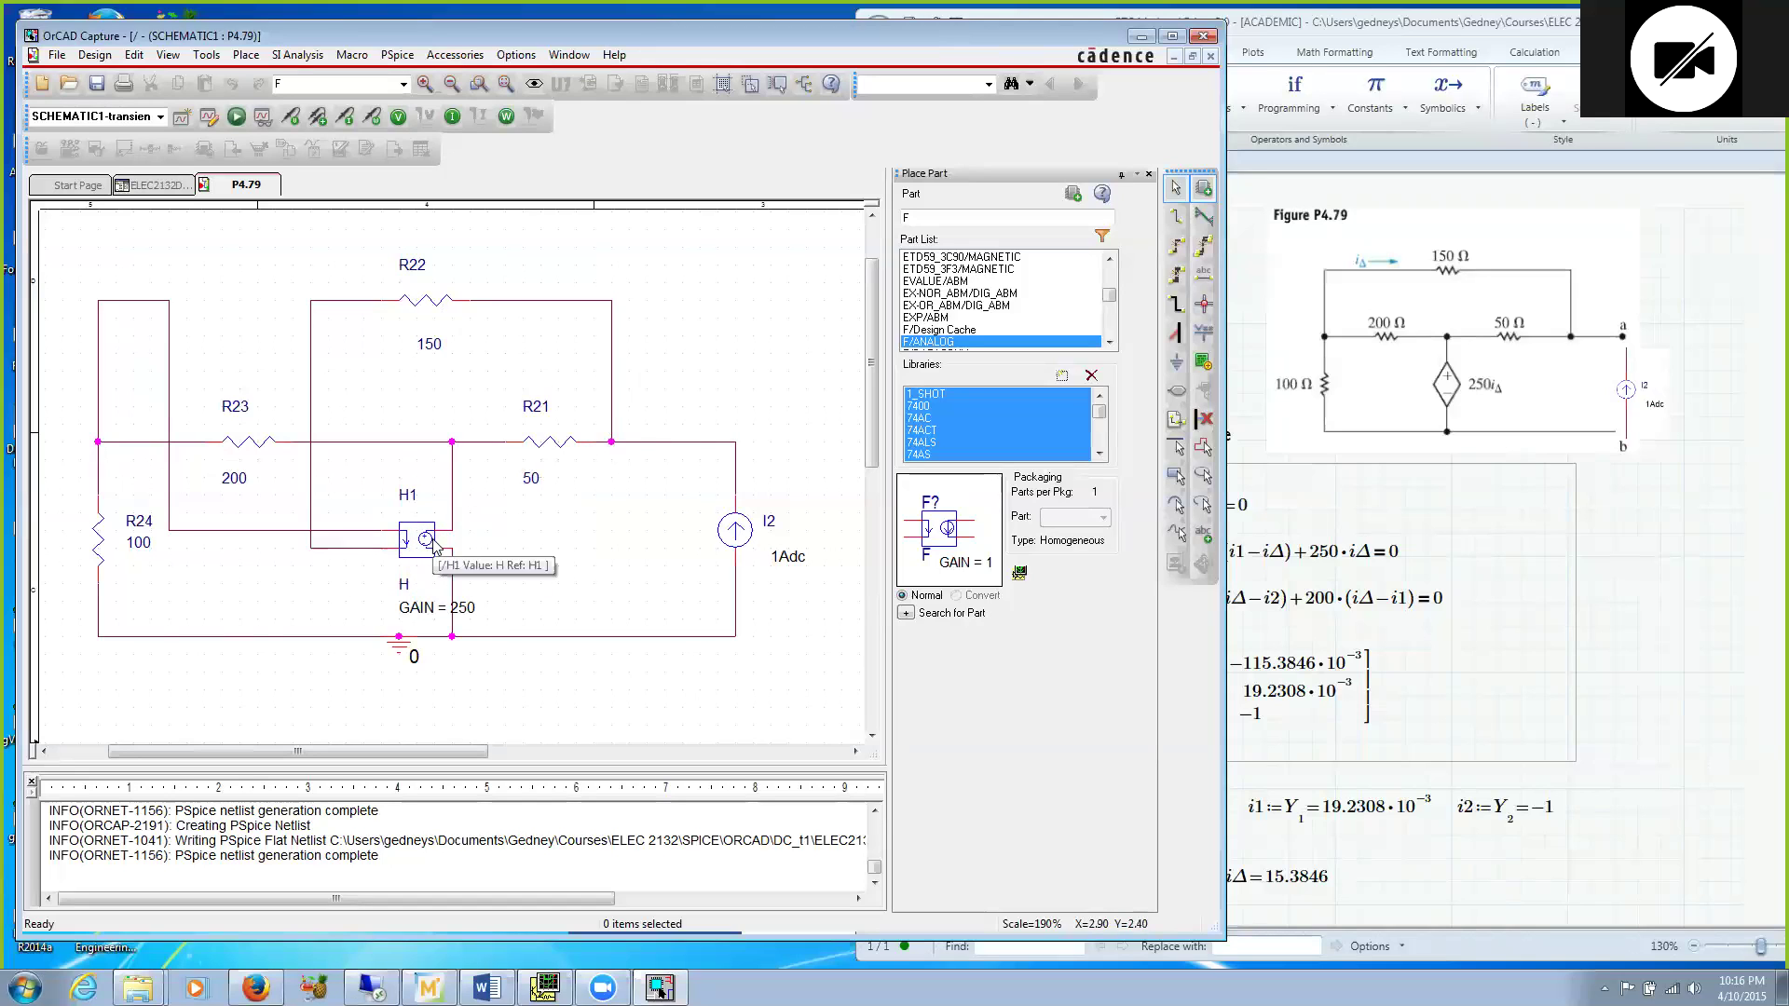
Step: Verify H1's GAIN label reads 250, displayed as name and value
left_click(466, 612)
double_click(465, 611)
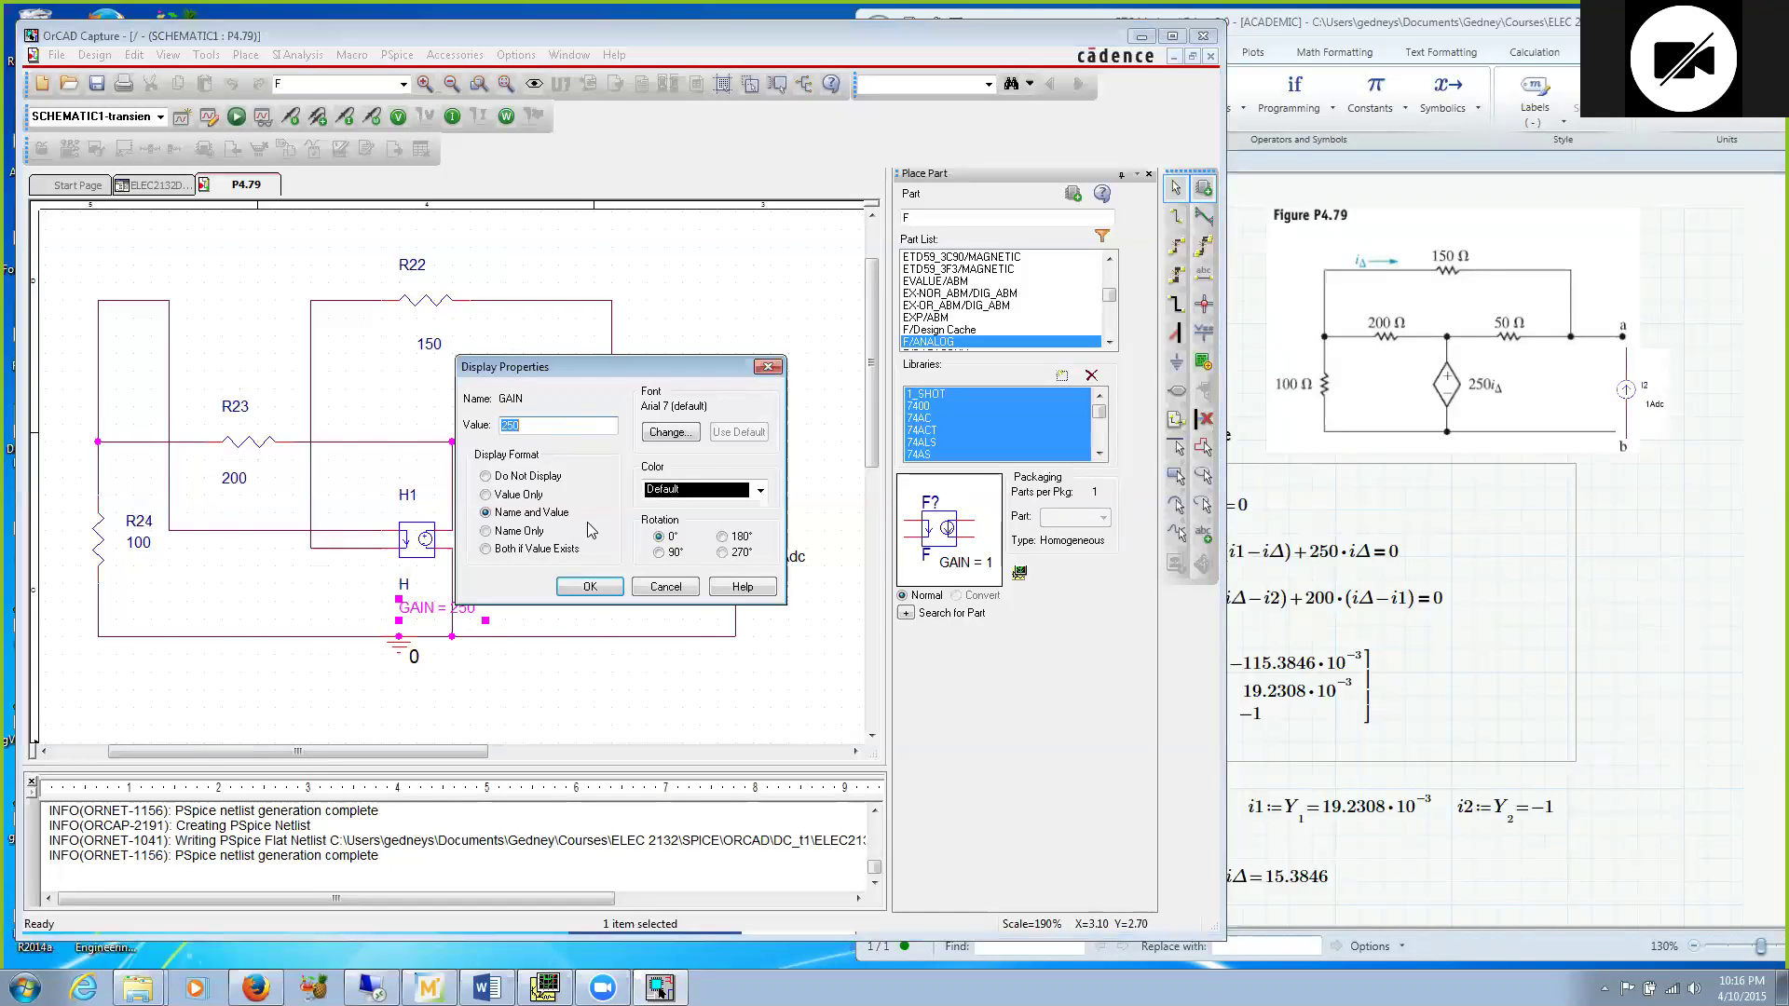
left_click(610, 587)
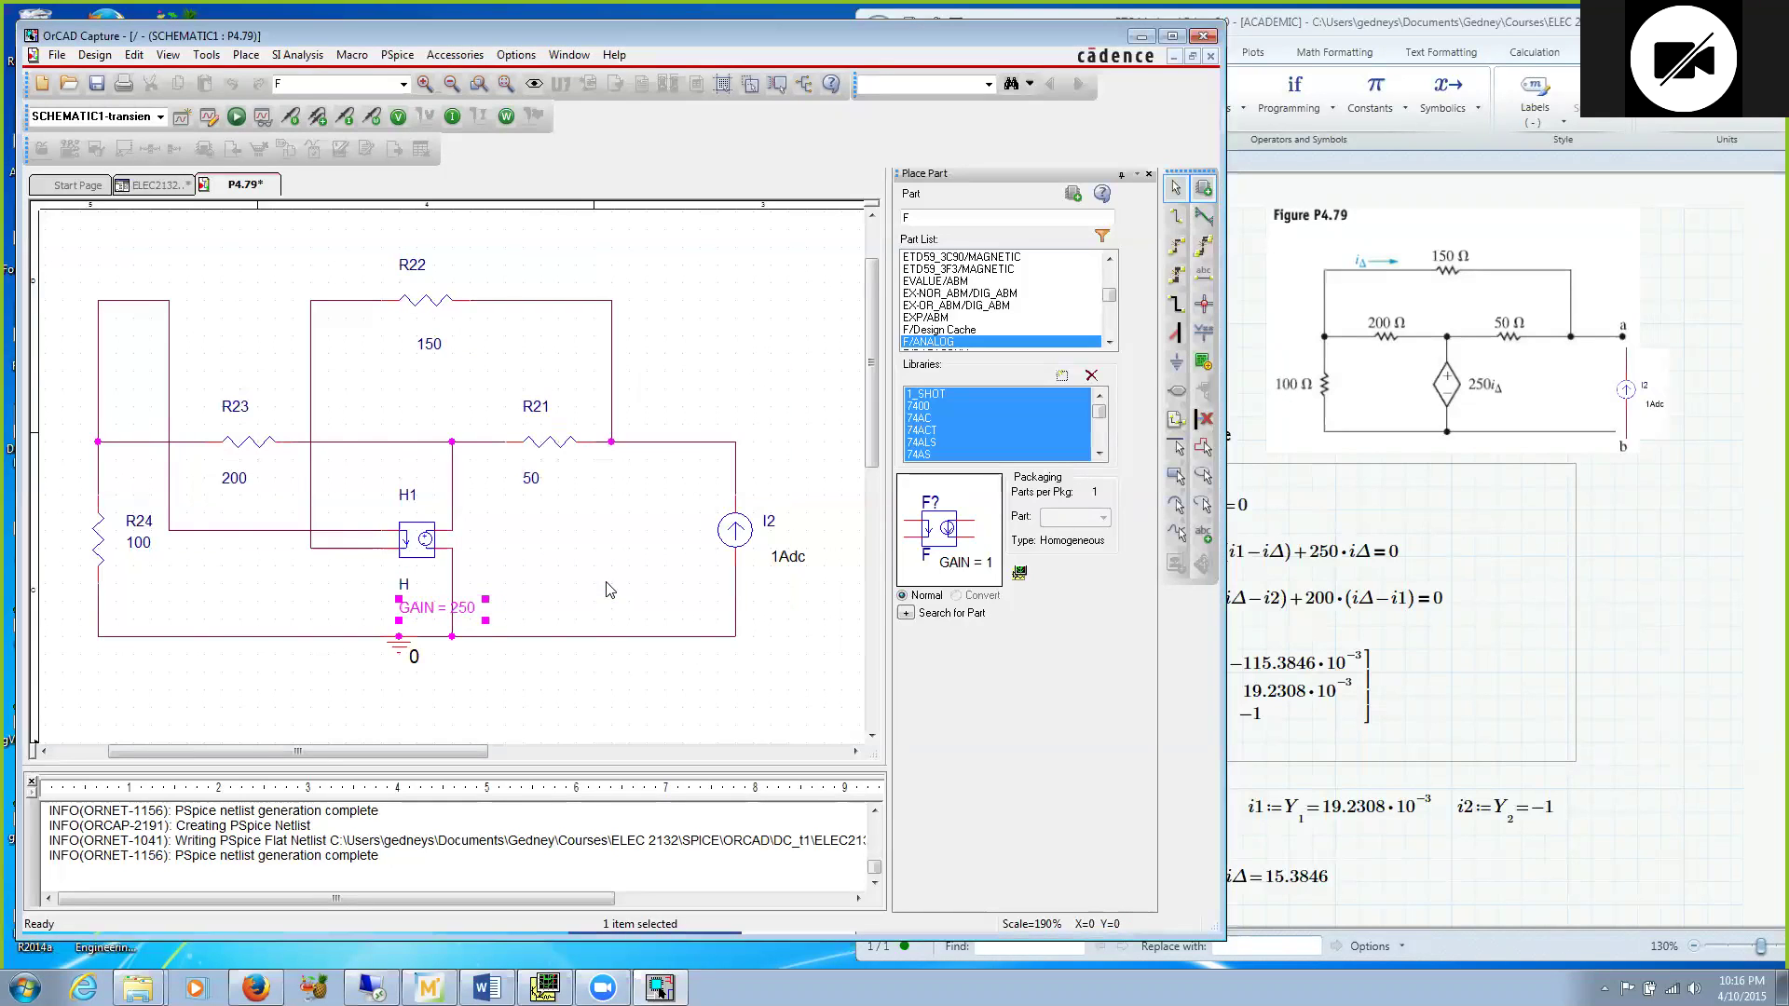
left_click(501, 544)
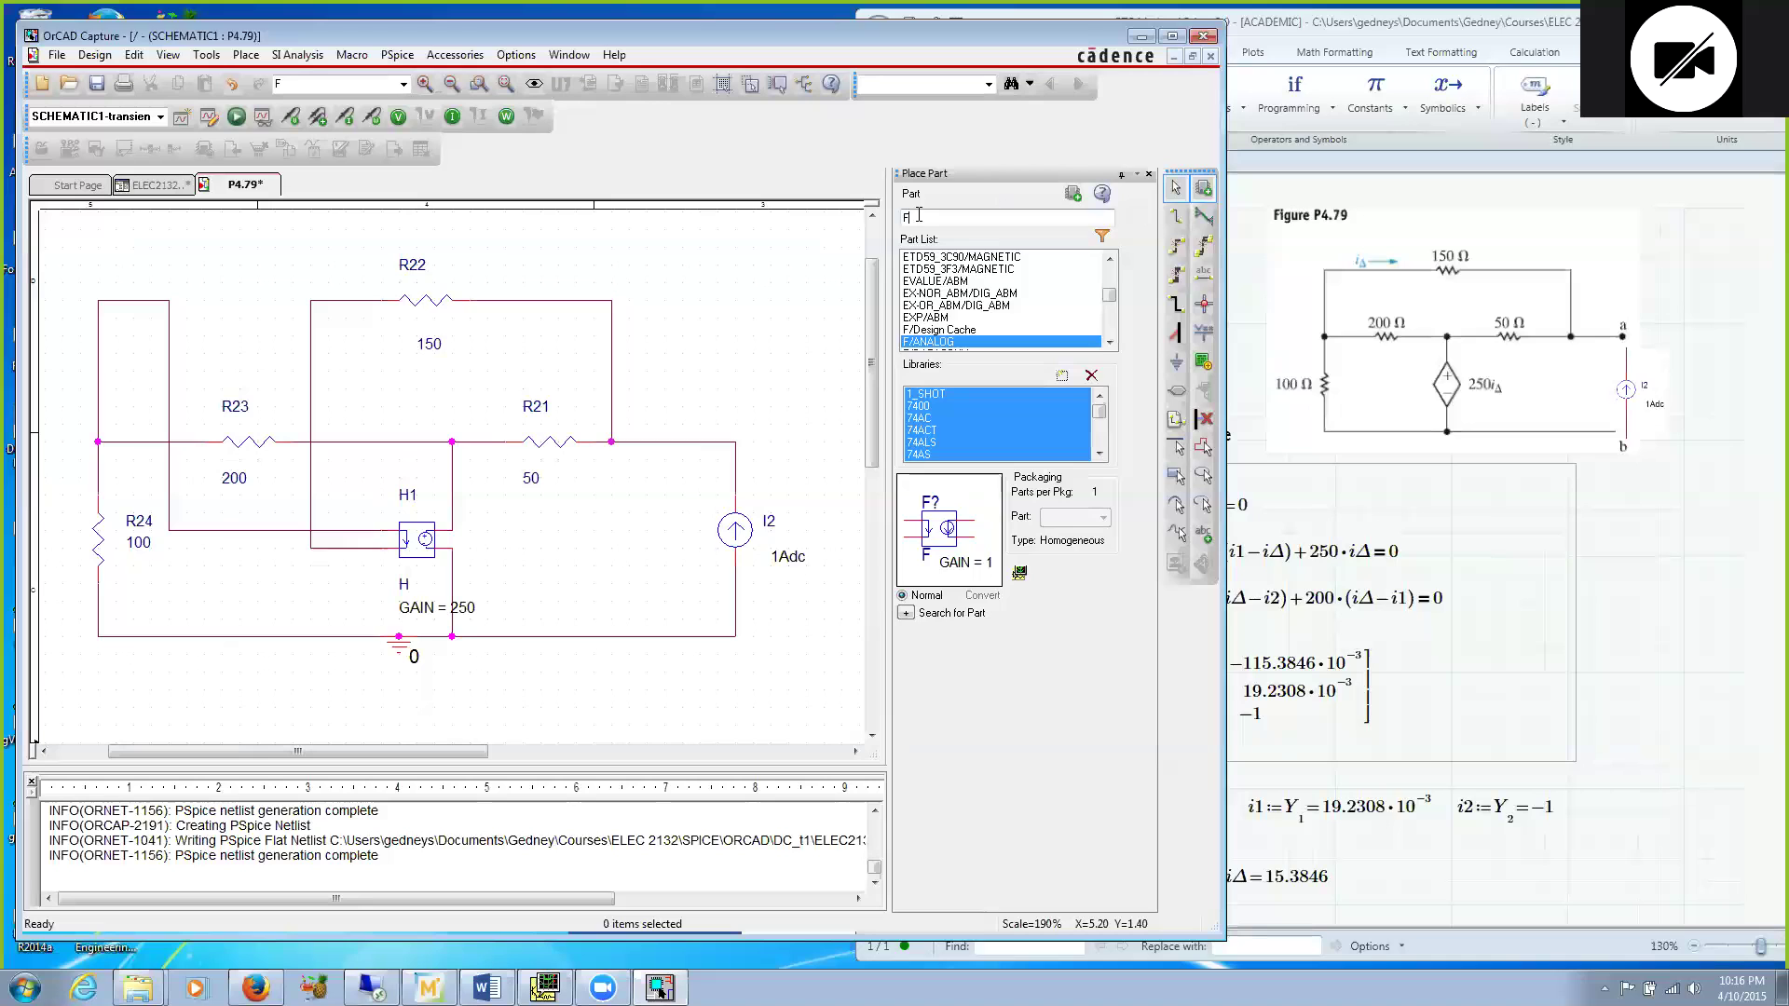
Step: Place an H part from the ANALOG library on the schematic
key("BackSpace")
type("H")
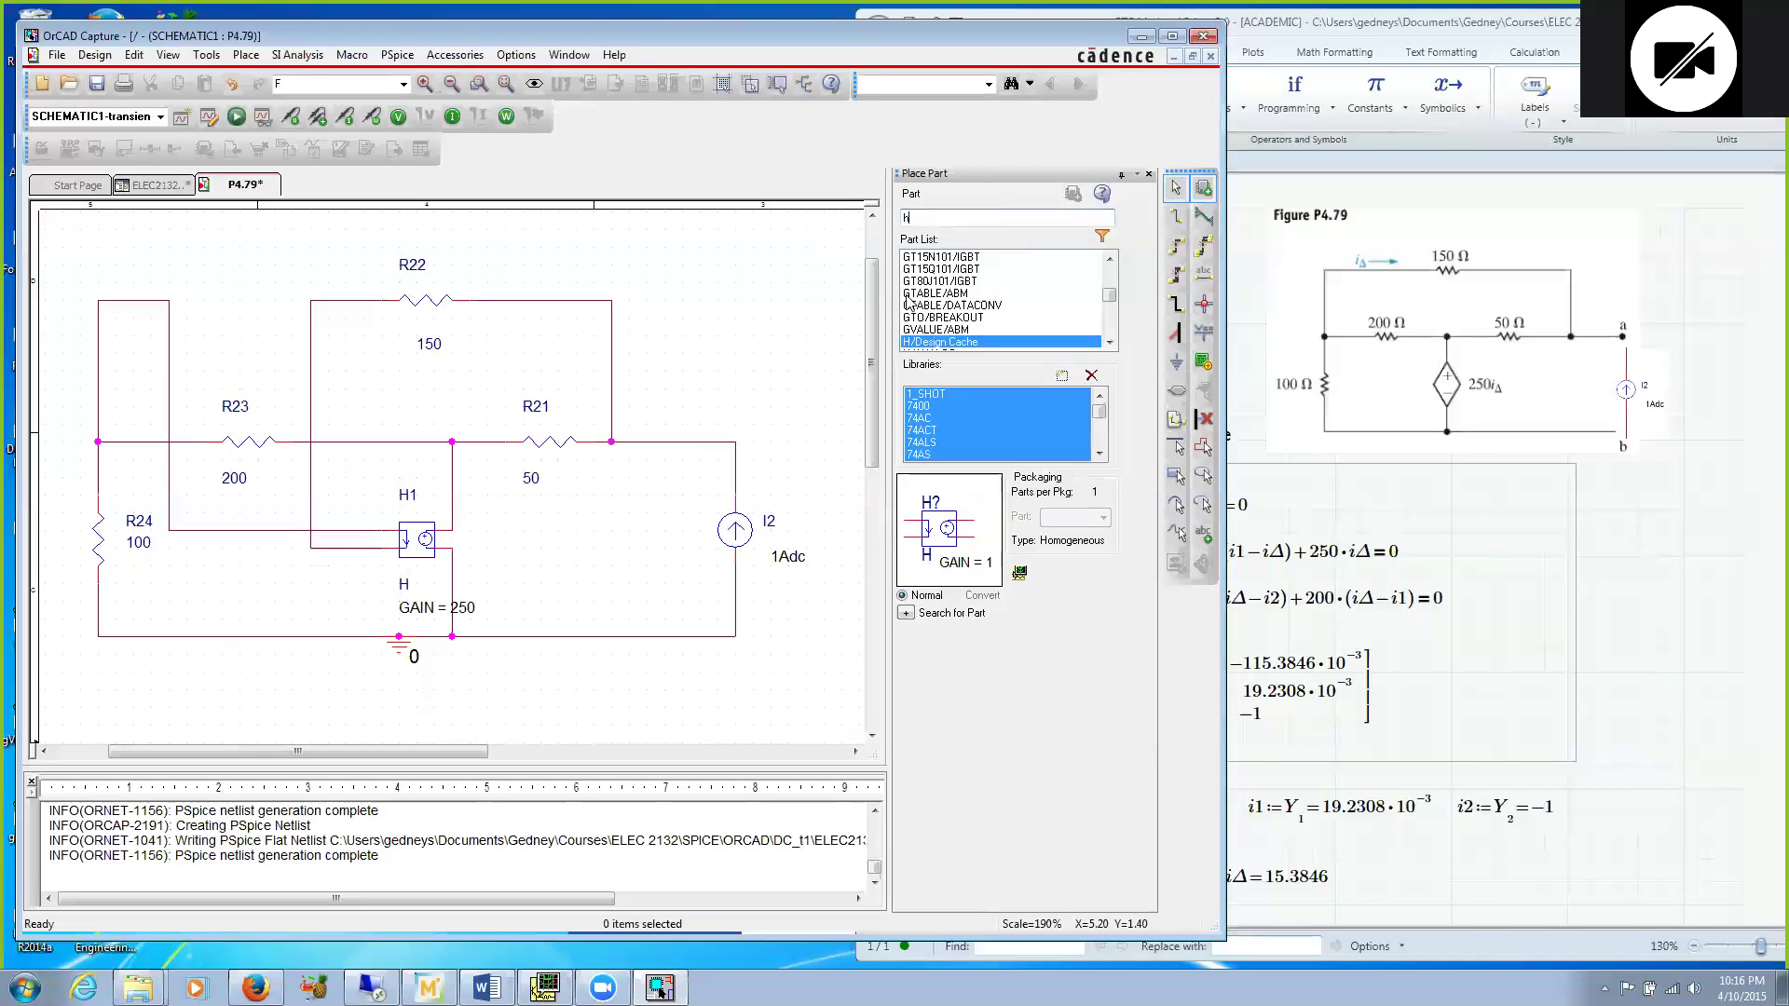
scroll(950, 335, "down", 1)
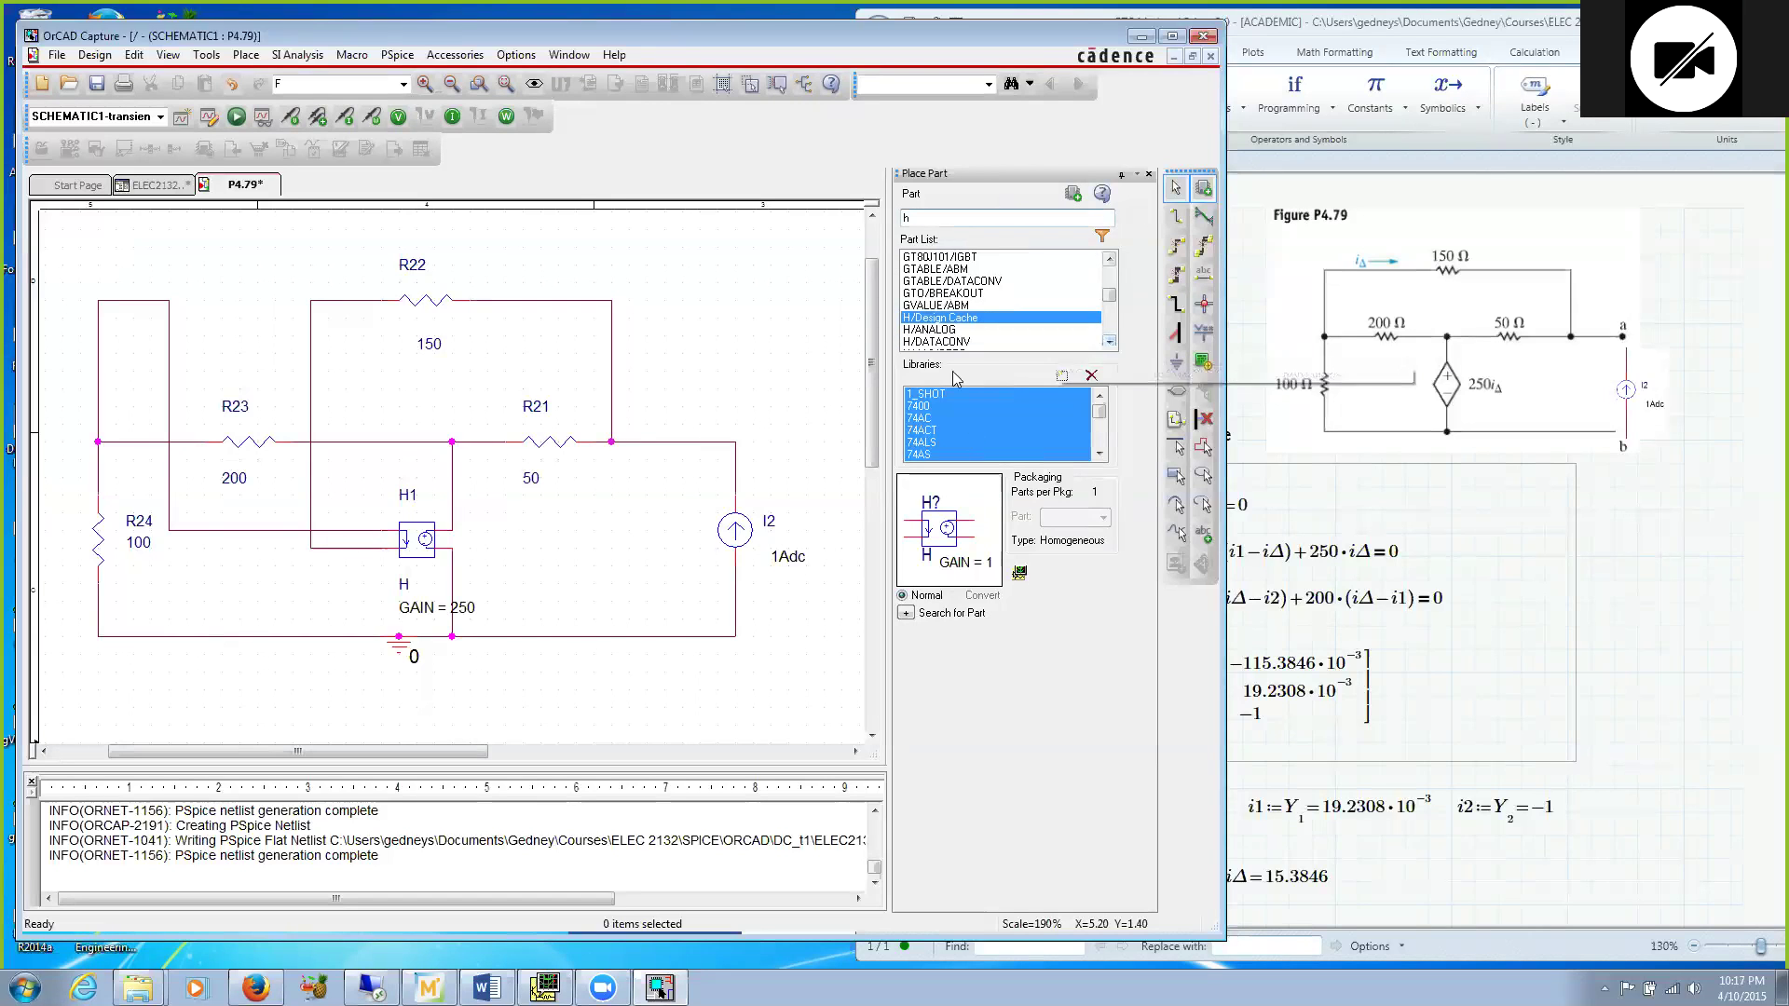
left_click(946, 331)
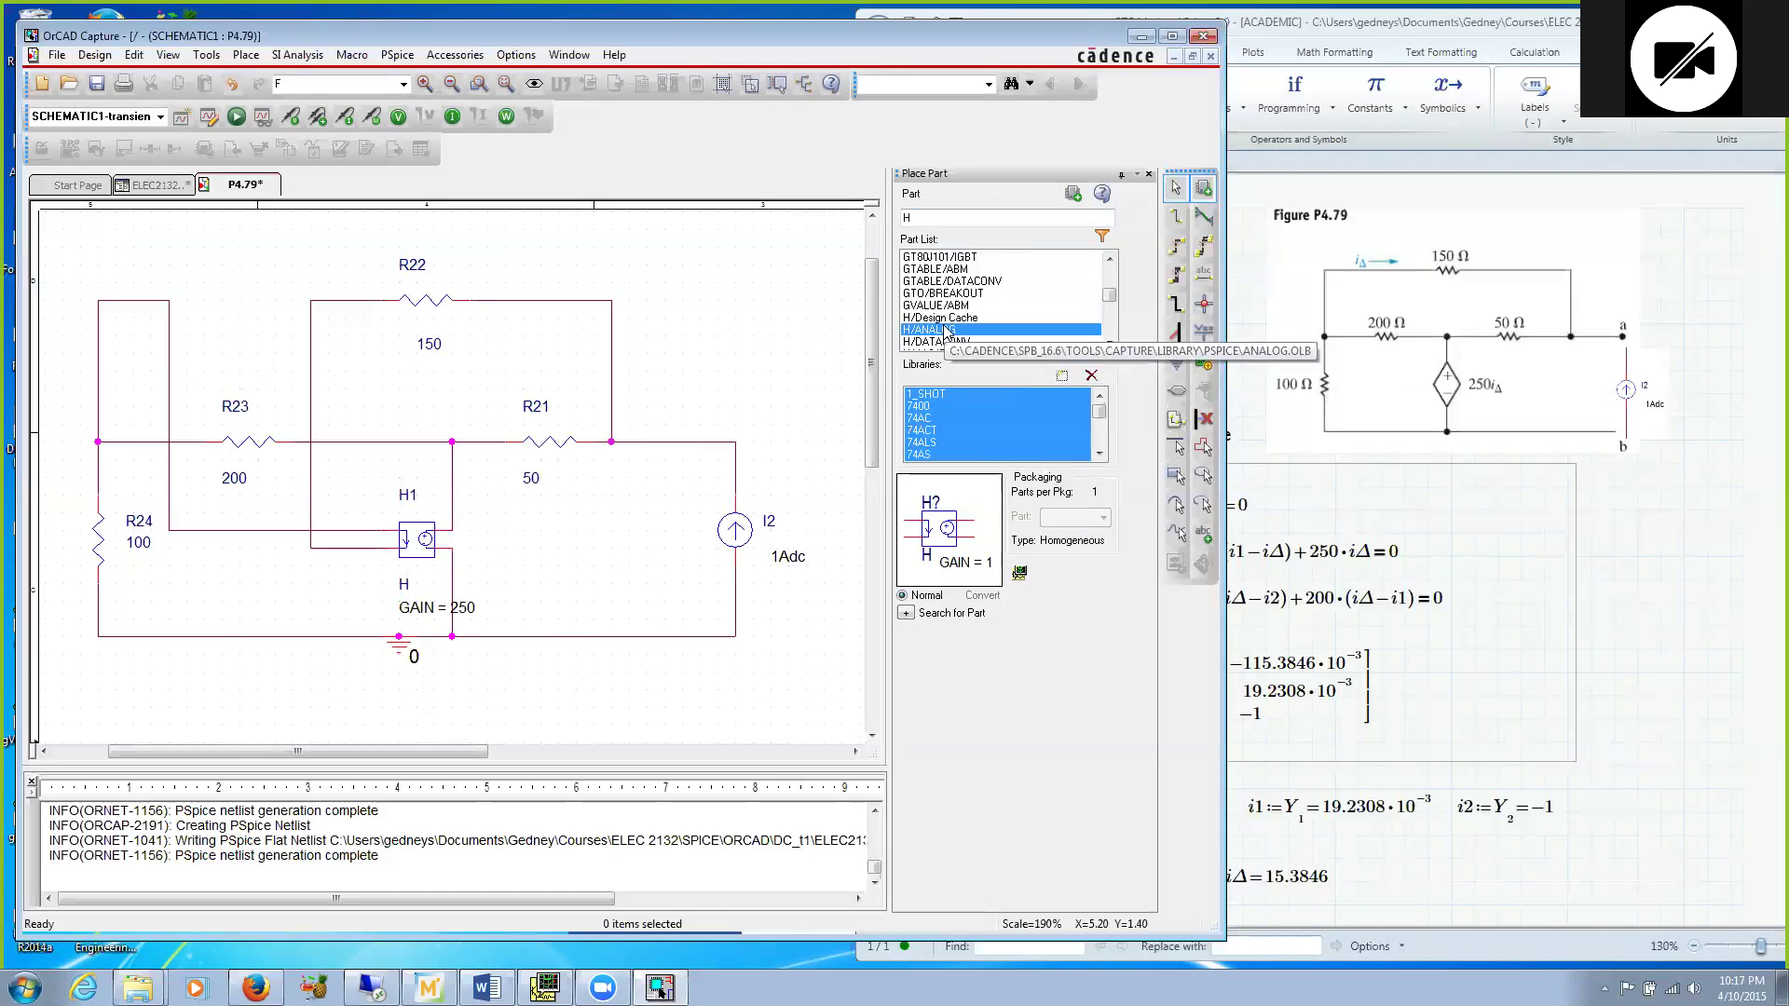
left_click(691, 275)
key("Escape")
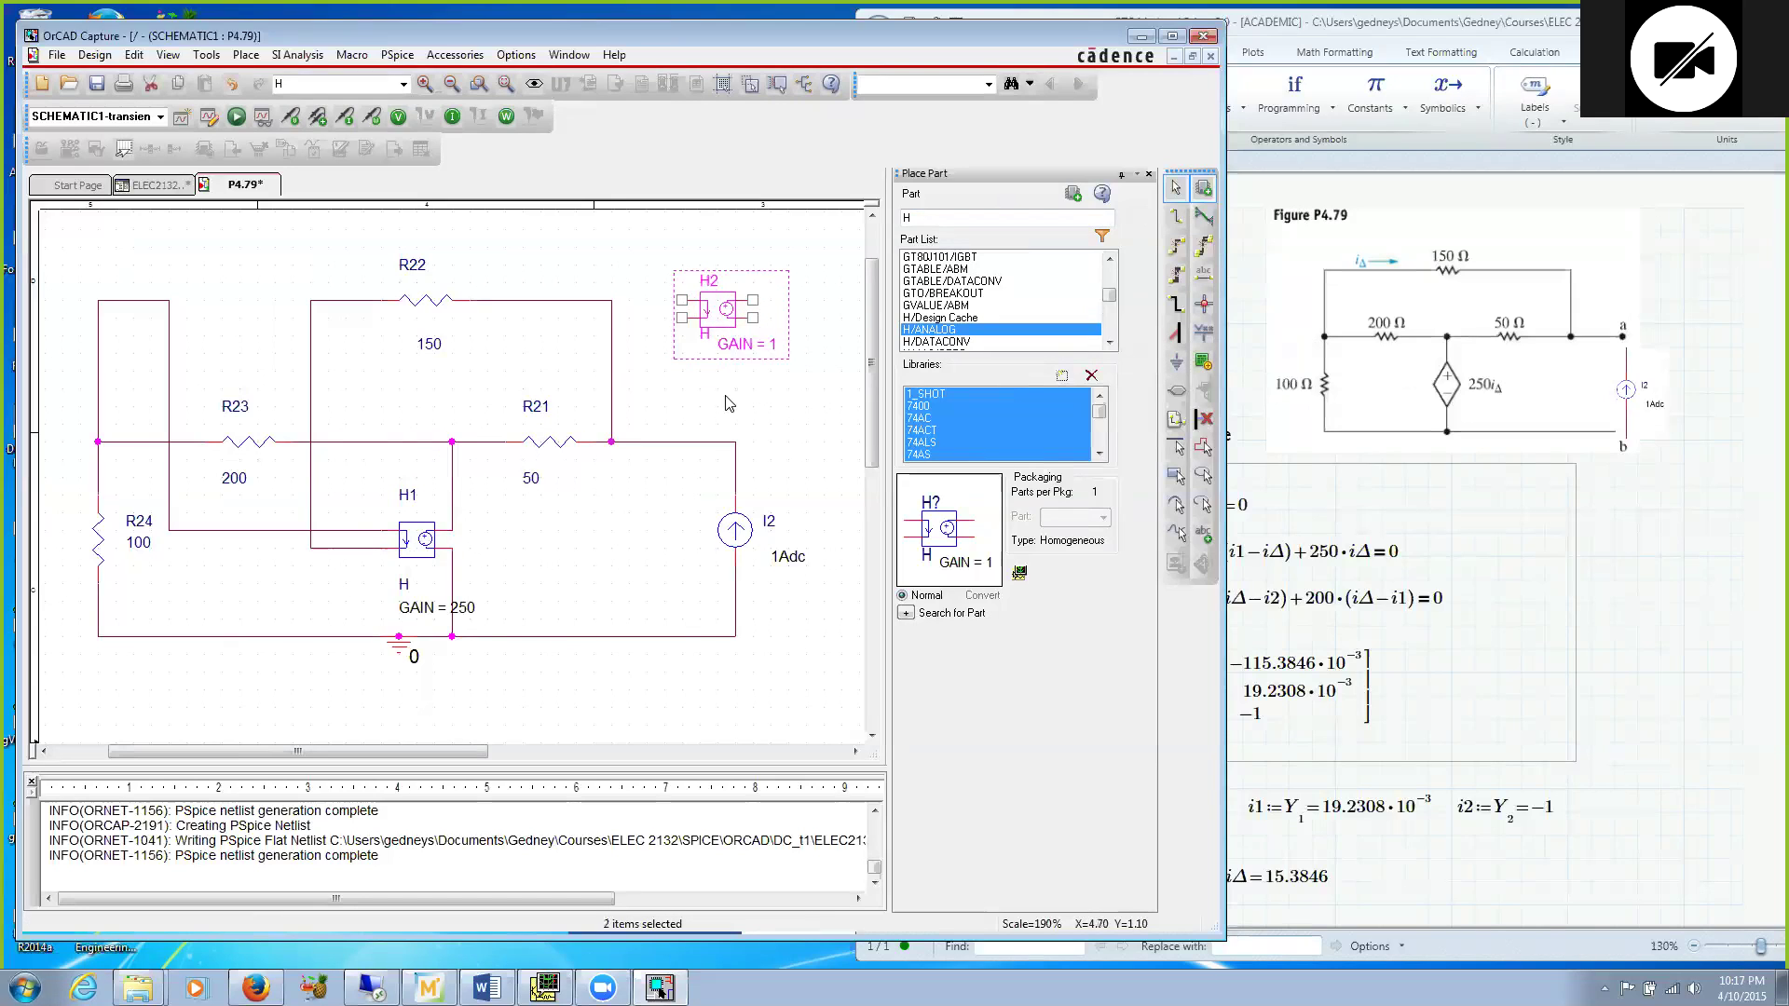
Step: Delete the extra H2 source, leaving only H1 at gain 250
left_click(784, 414)
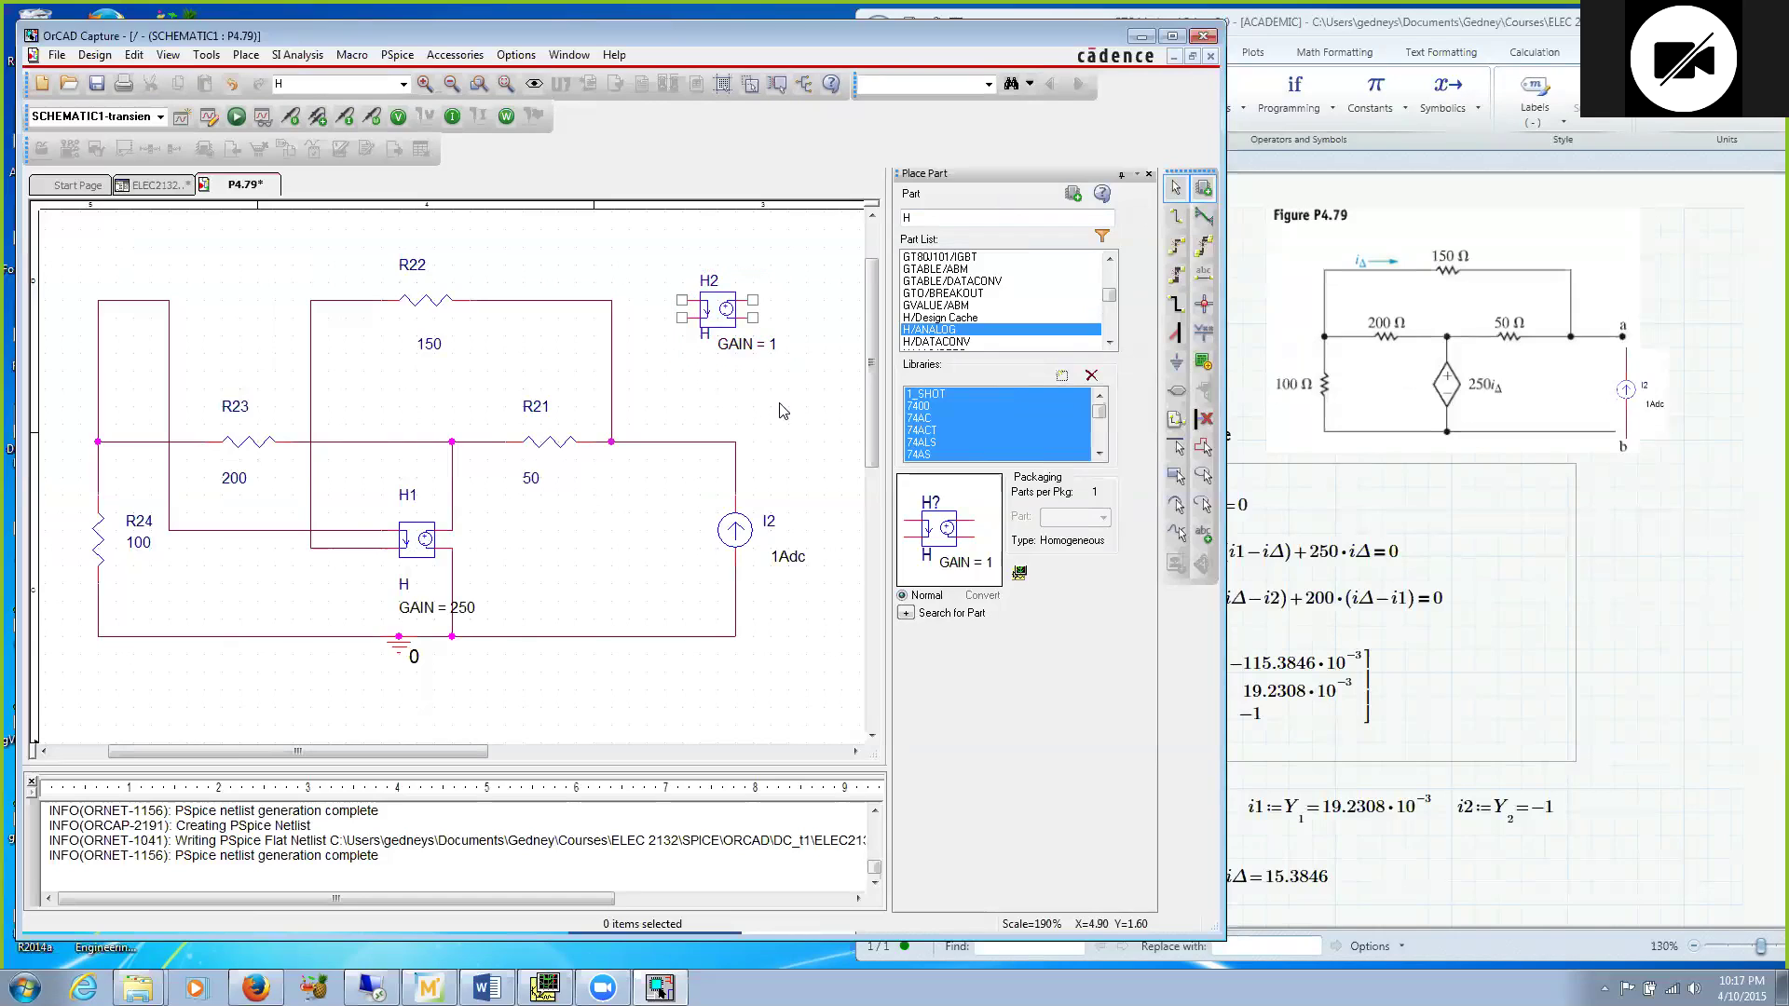
left_click(714, 310)
key("Delete")
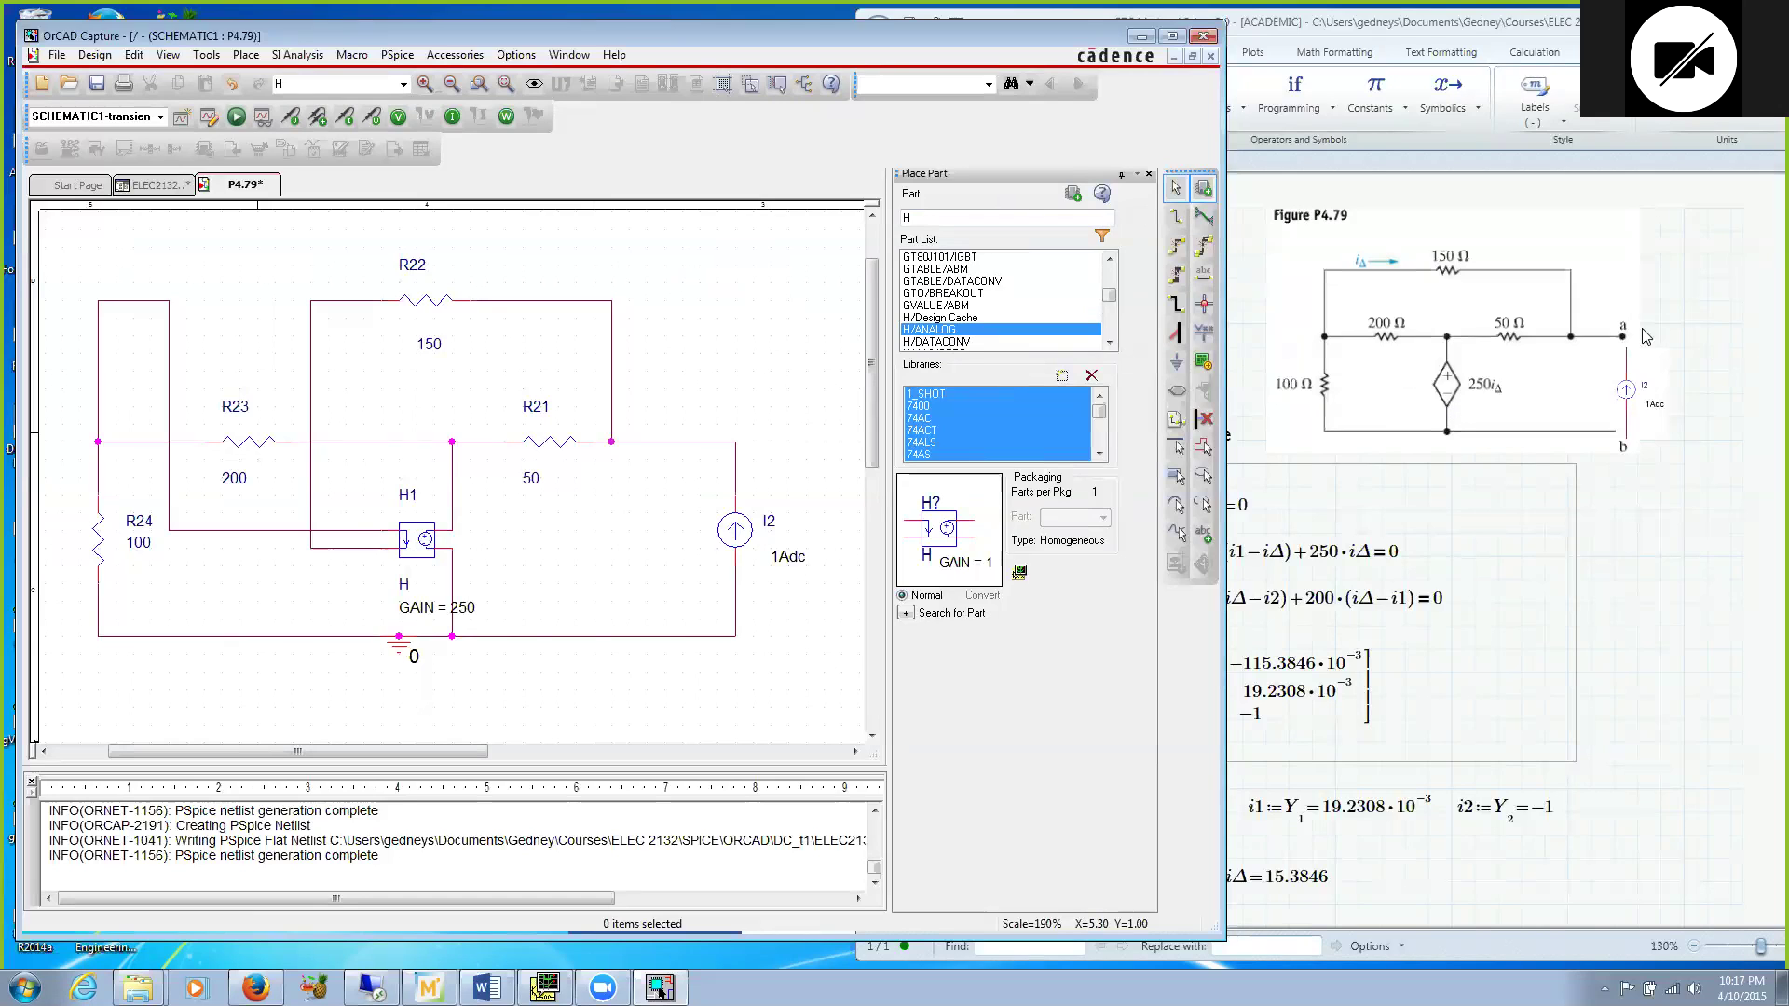
Step: Position the 1 A source picture between terminals a and b of Figure P4.79
left_click(1625, 389)
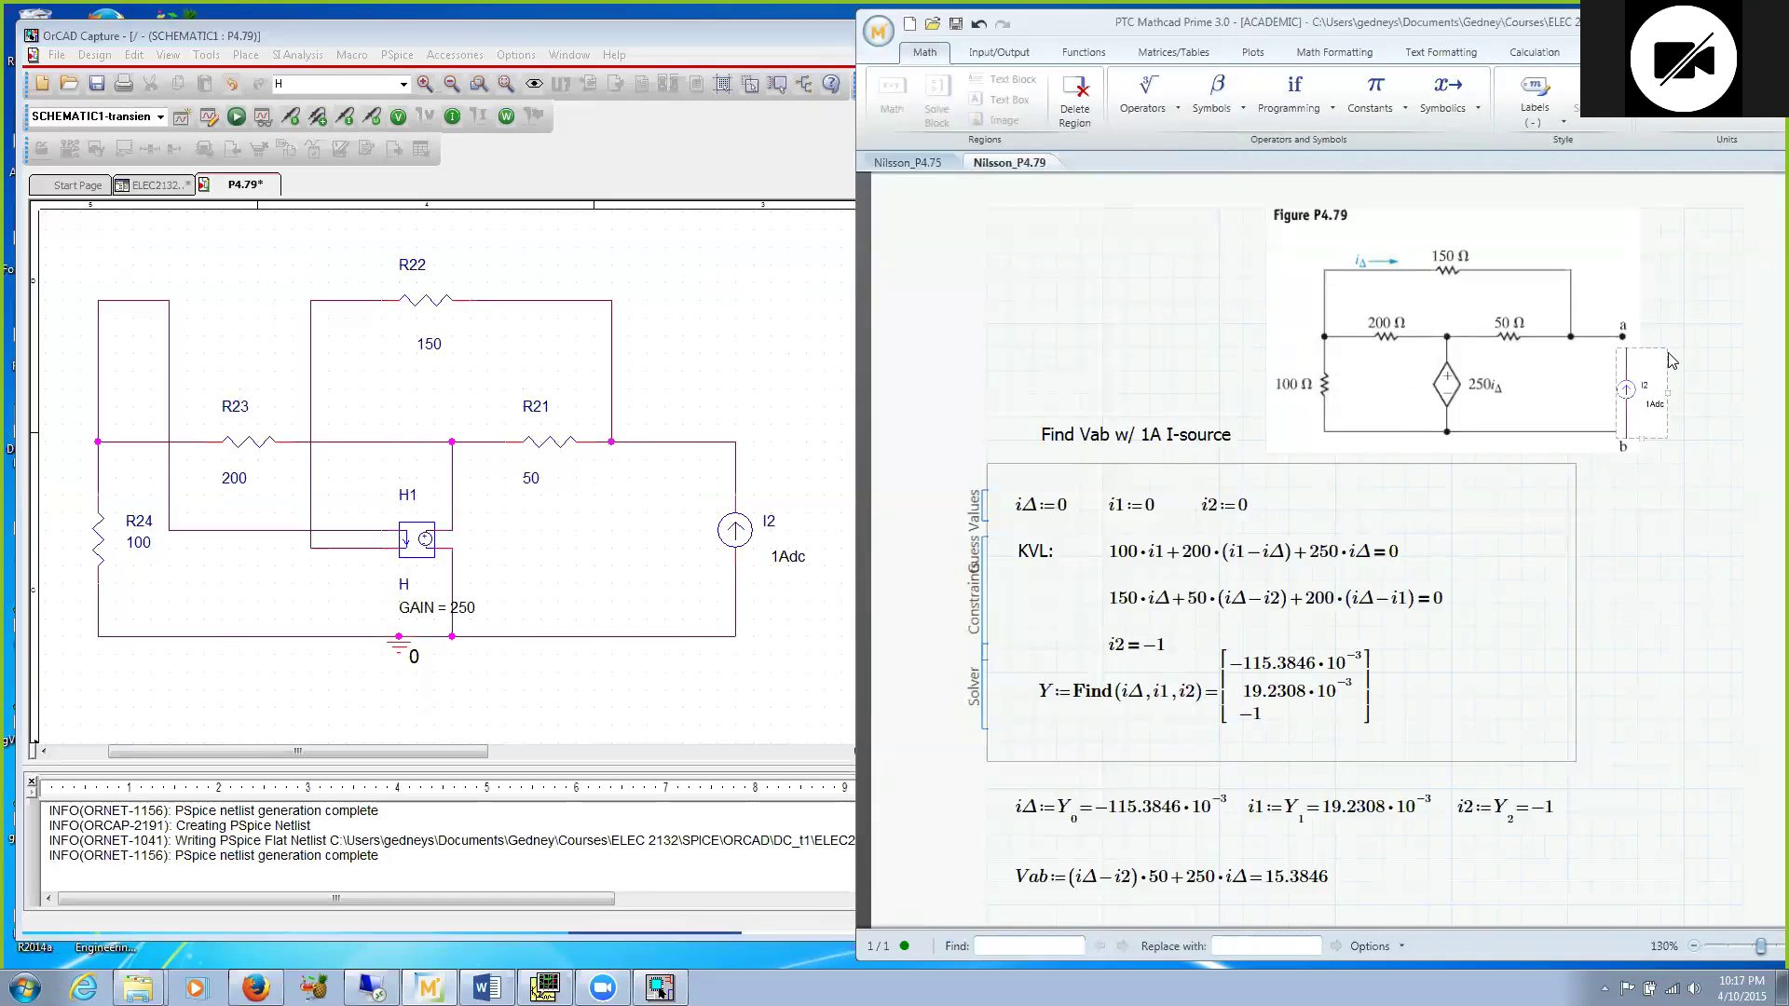
left_click_drag(1669, 359, 1687, 456)
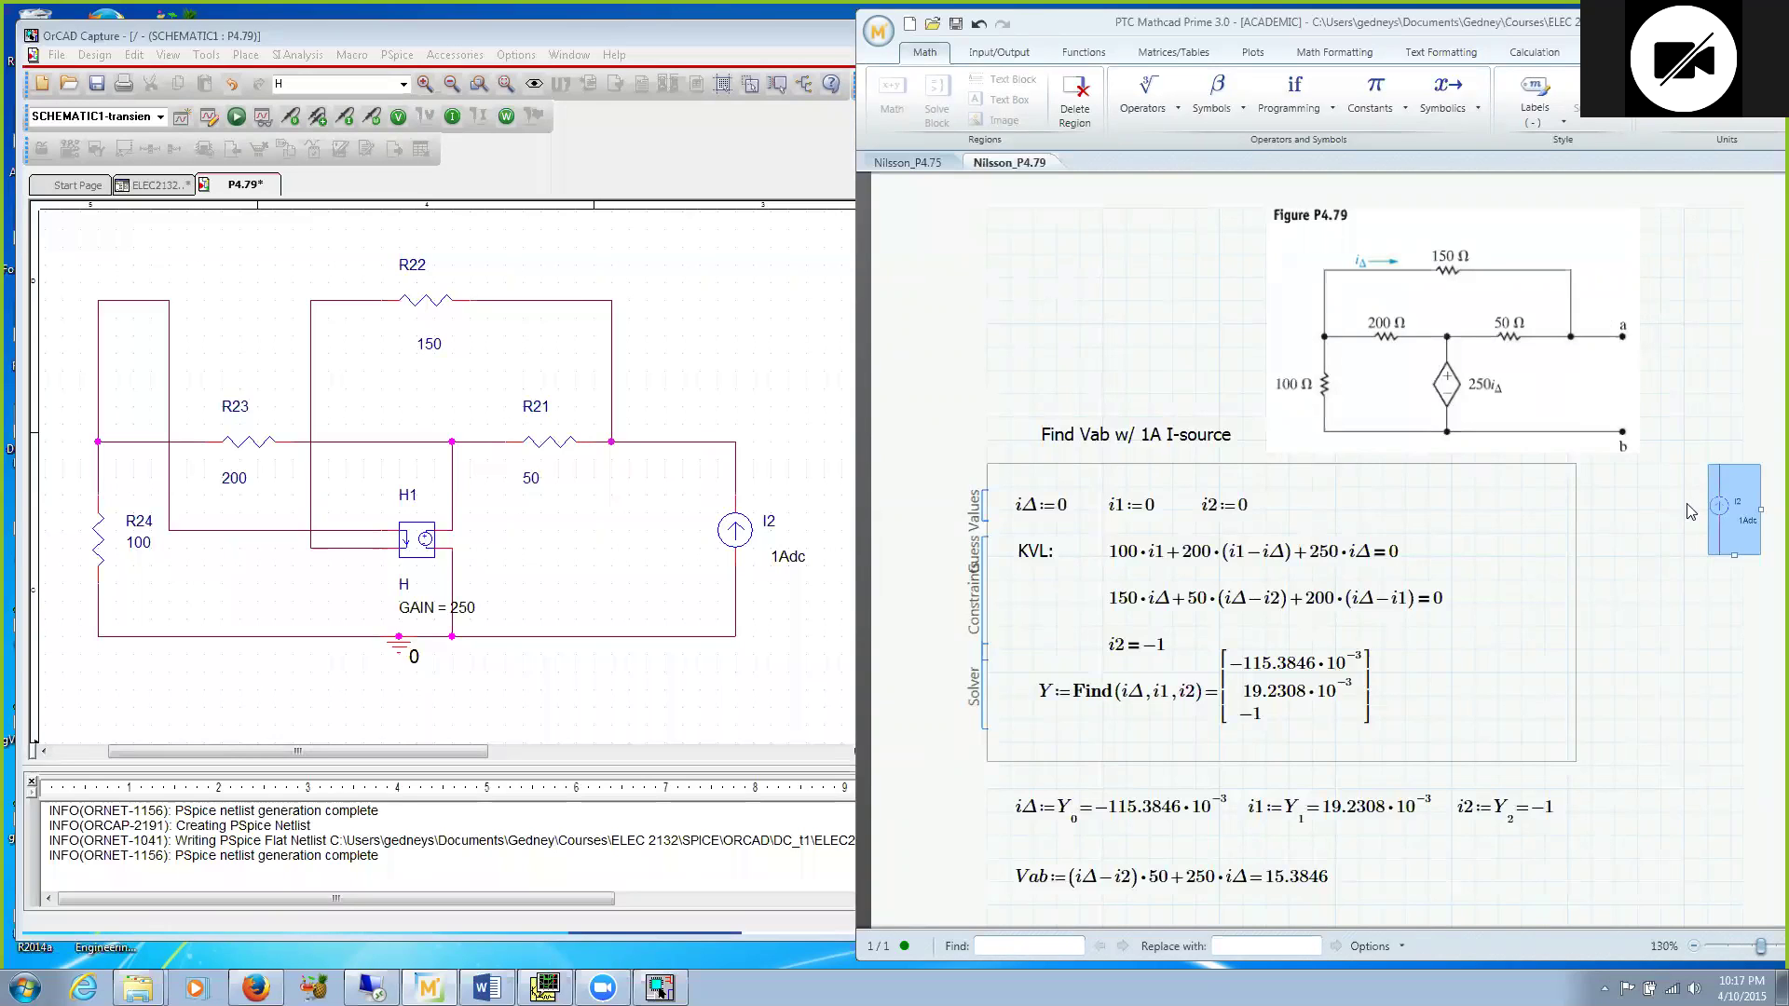
left_click_drag(1719, 518, 1606, 389)
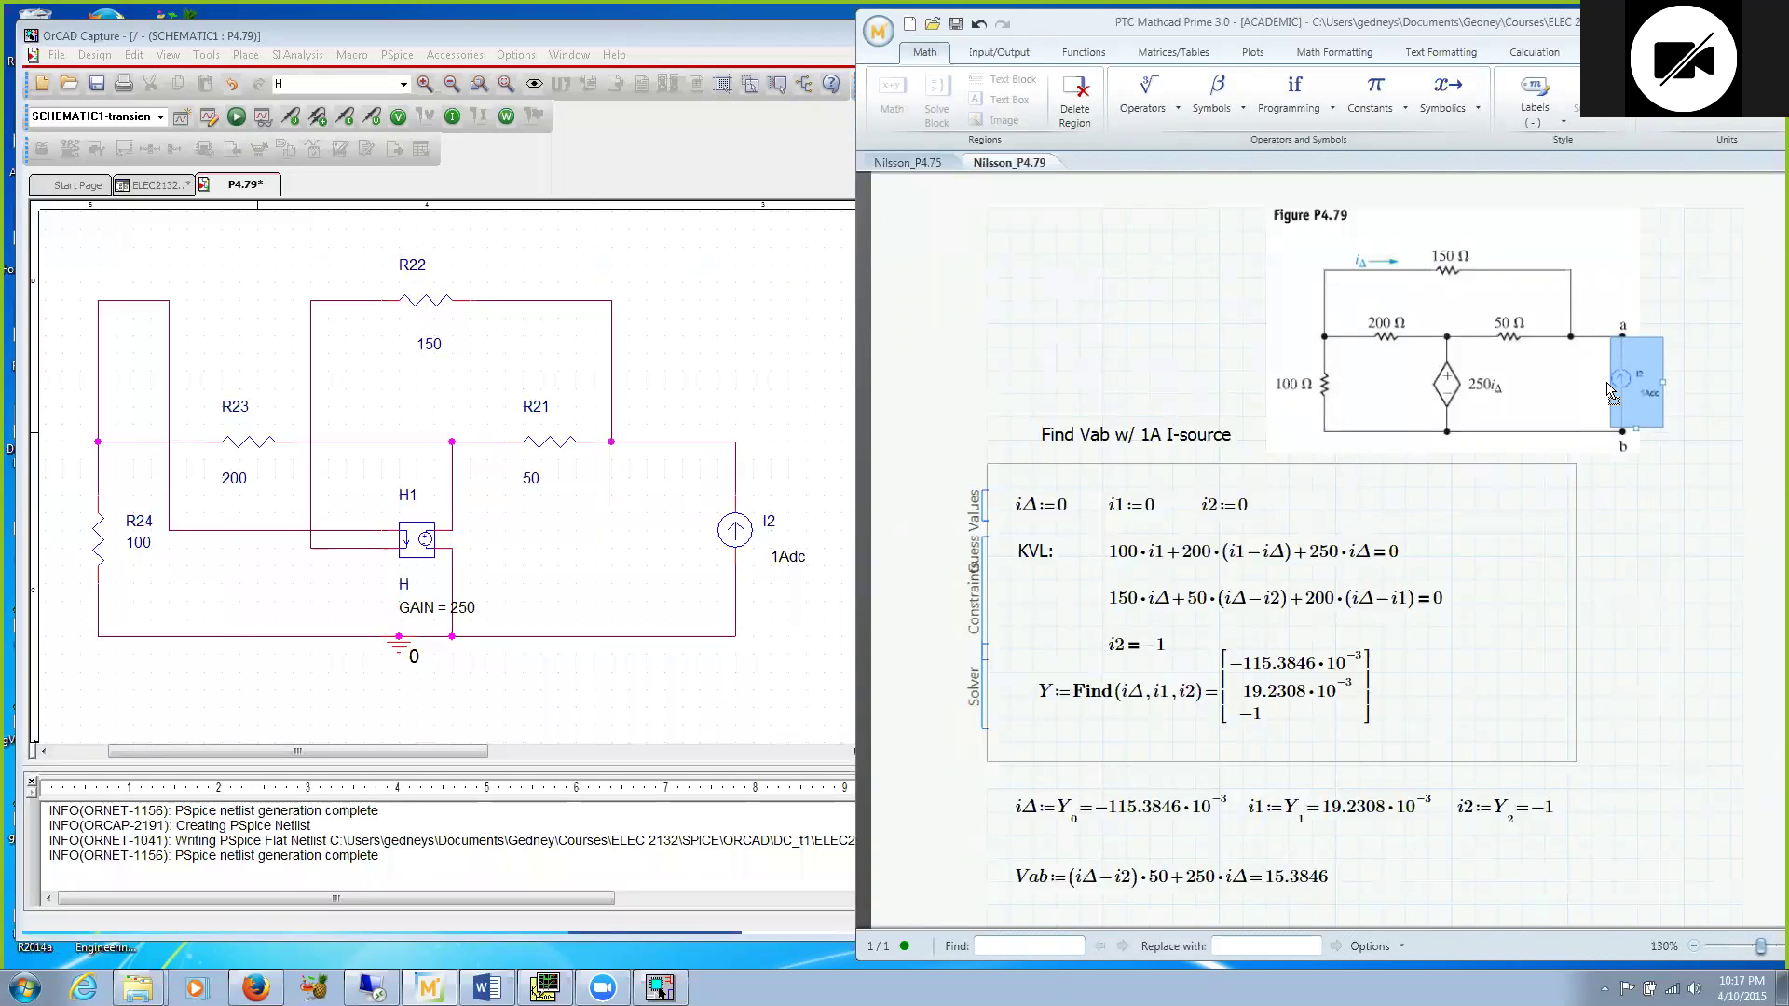
left_click_drag(1609, 390, 1615, 377)
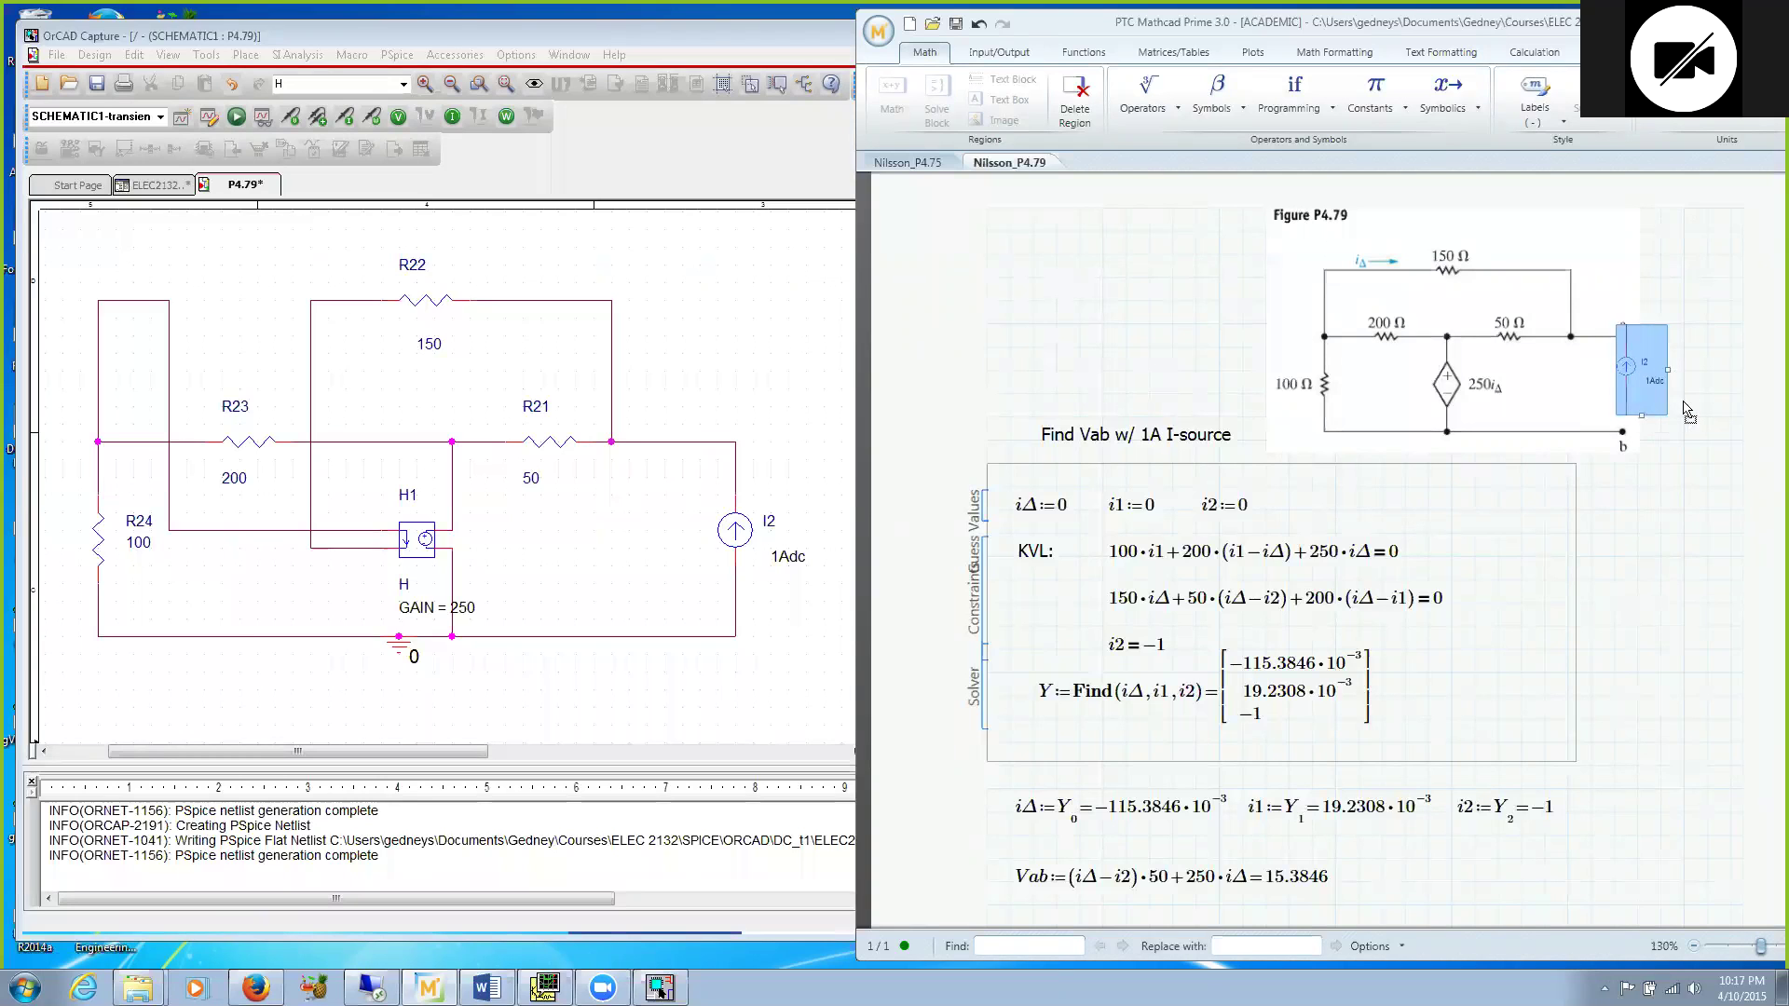
key("Down")
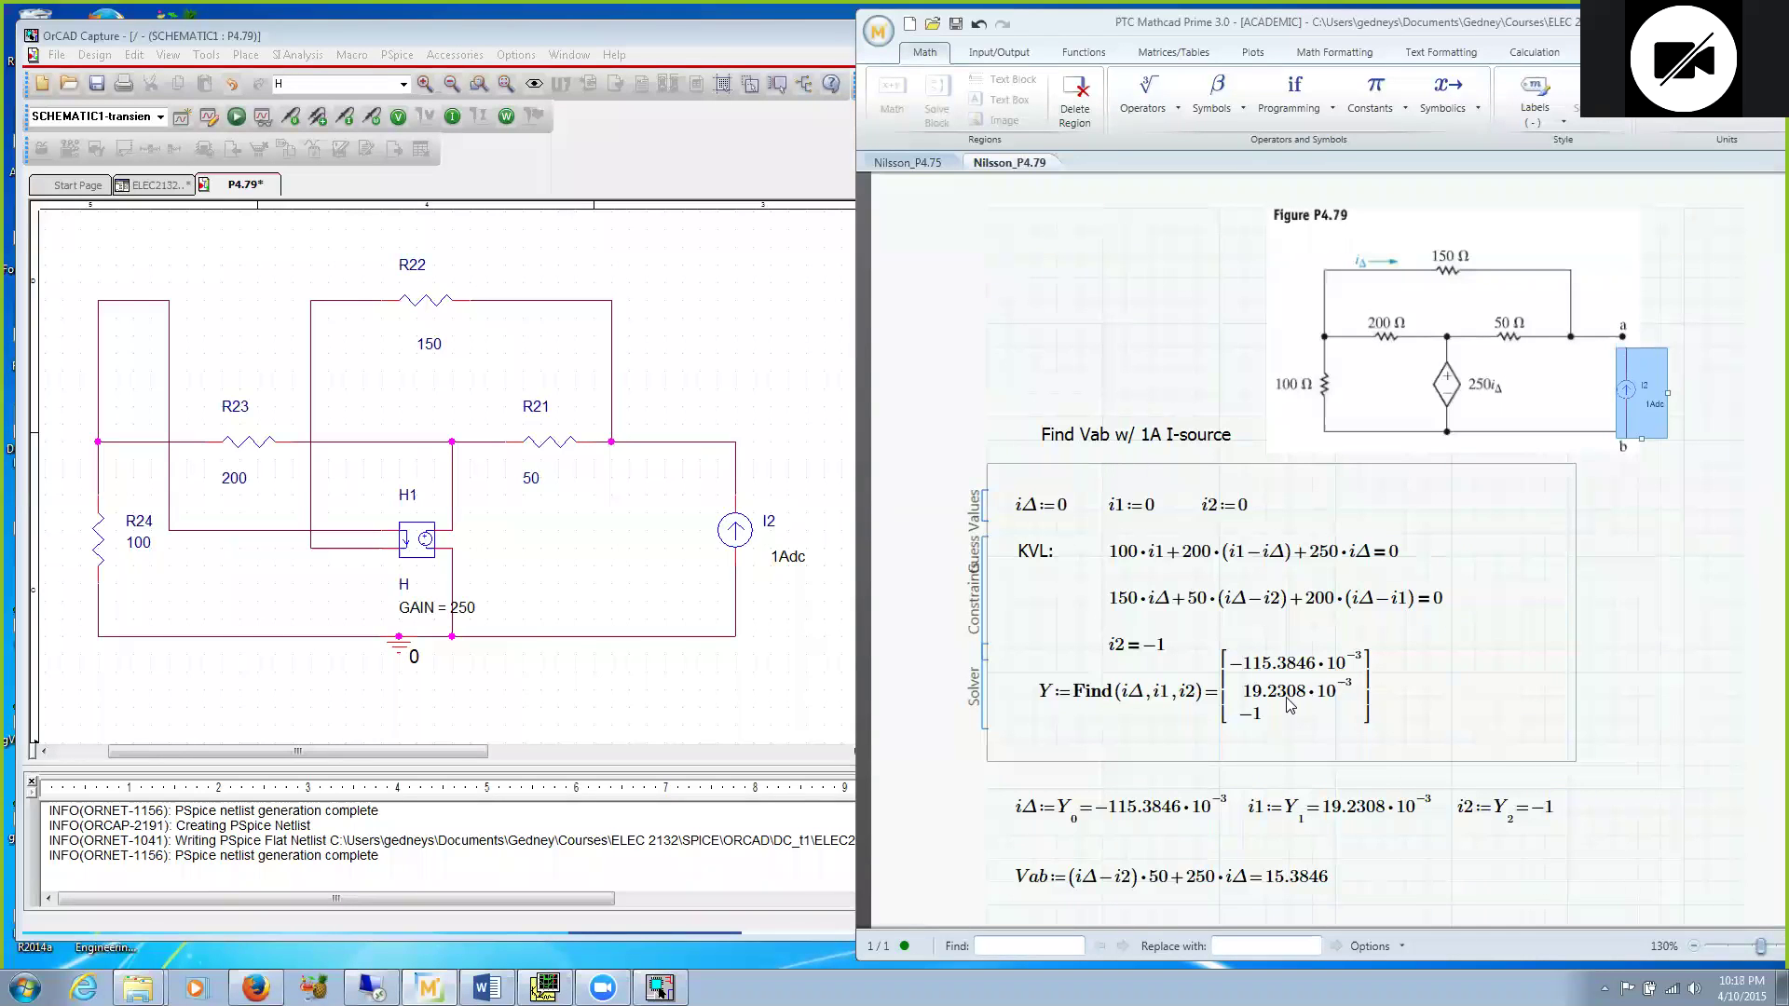
Step: Review the Find solution and Vab = 15.3846 result, then return to OrCAD
left_click(1265, 669)
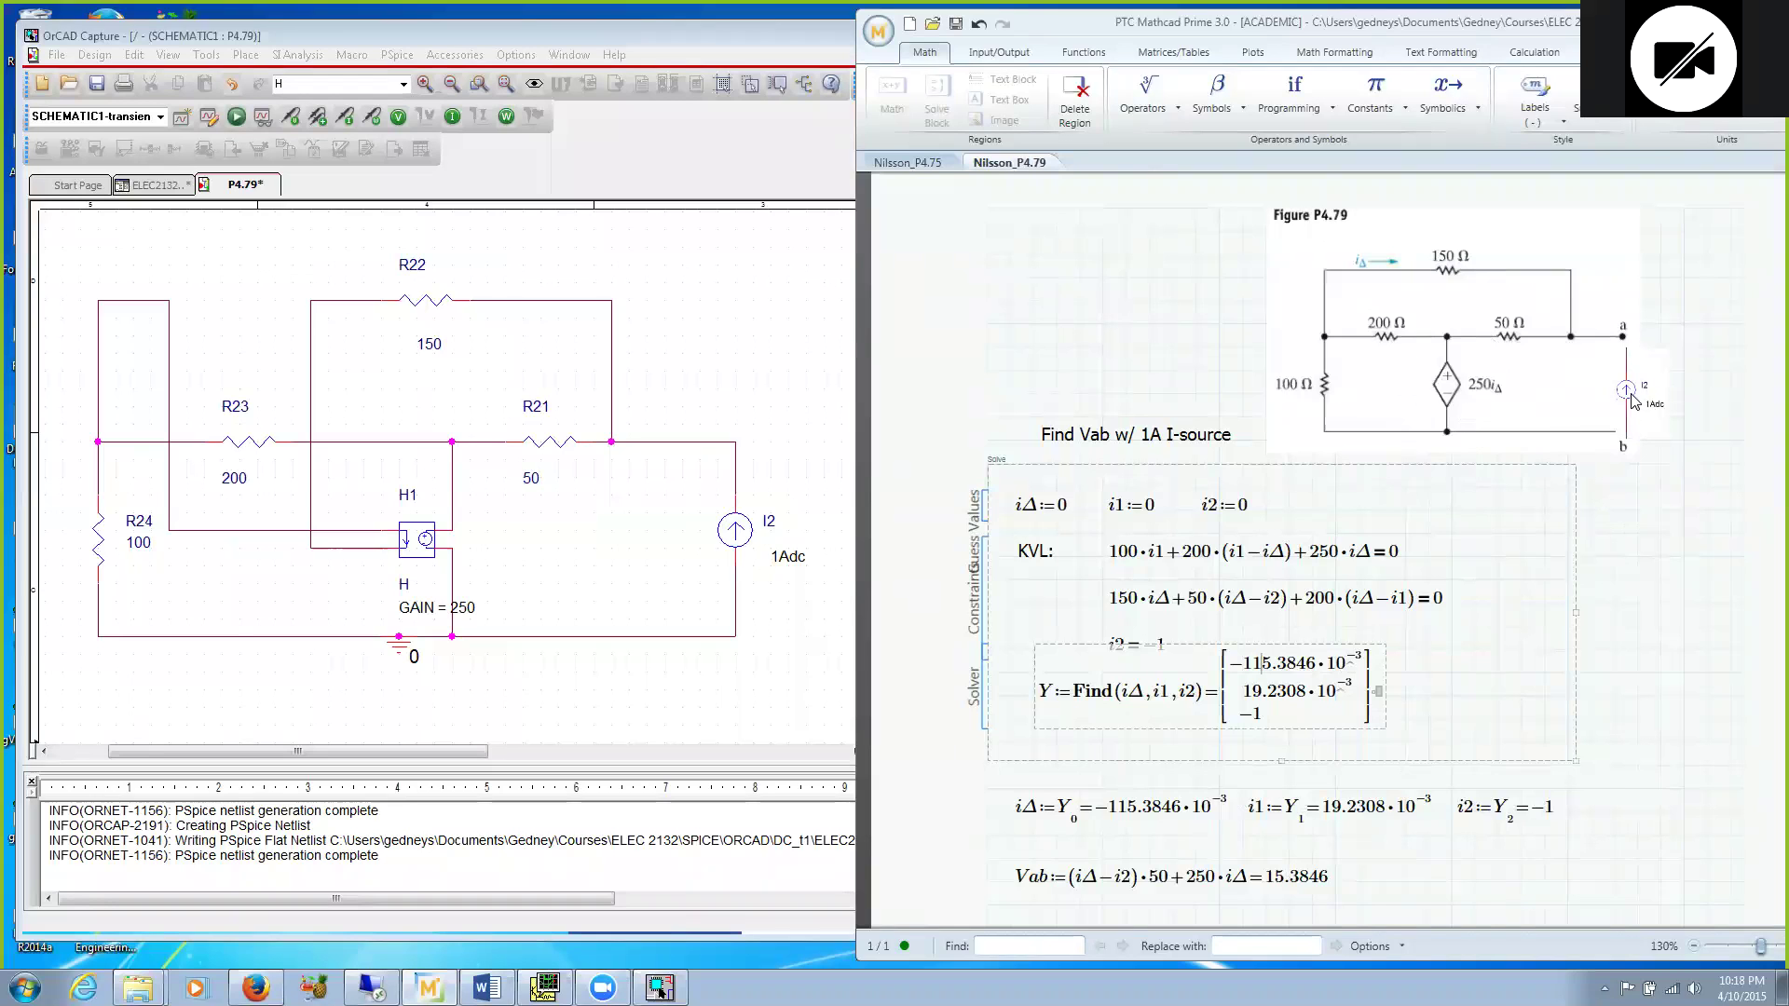
left_click(1327, 880)
left_click(1410, 857)
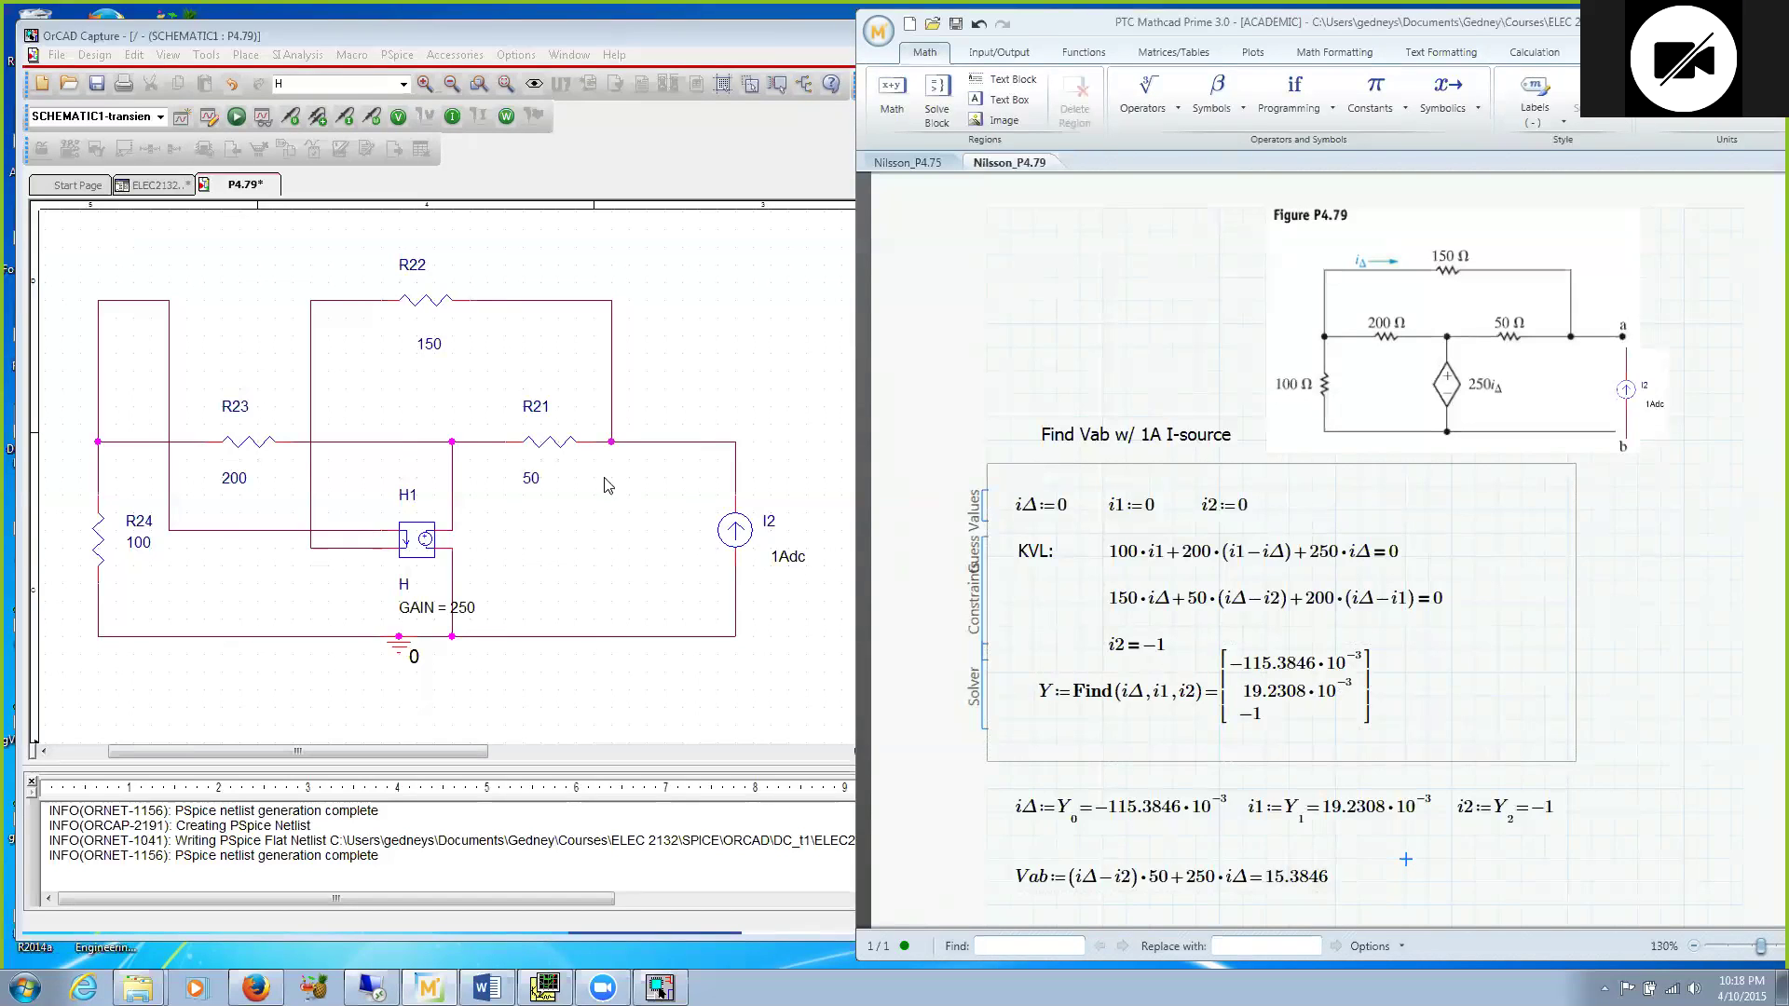
left_click(739, 352)
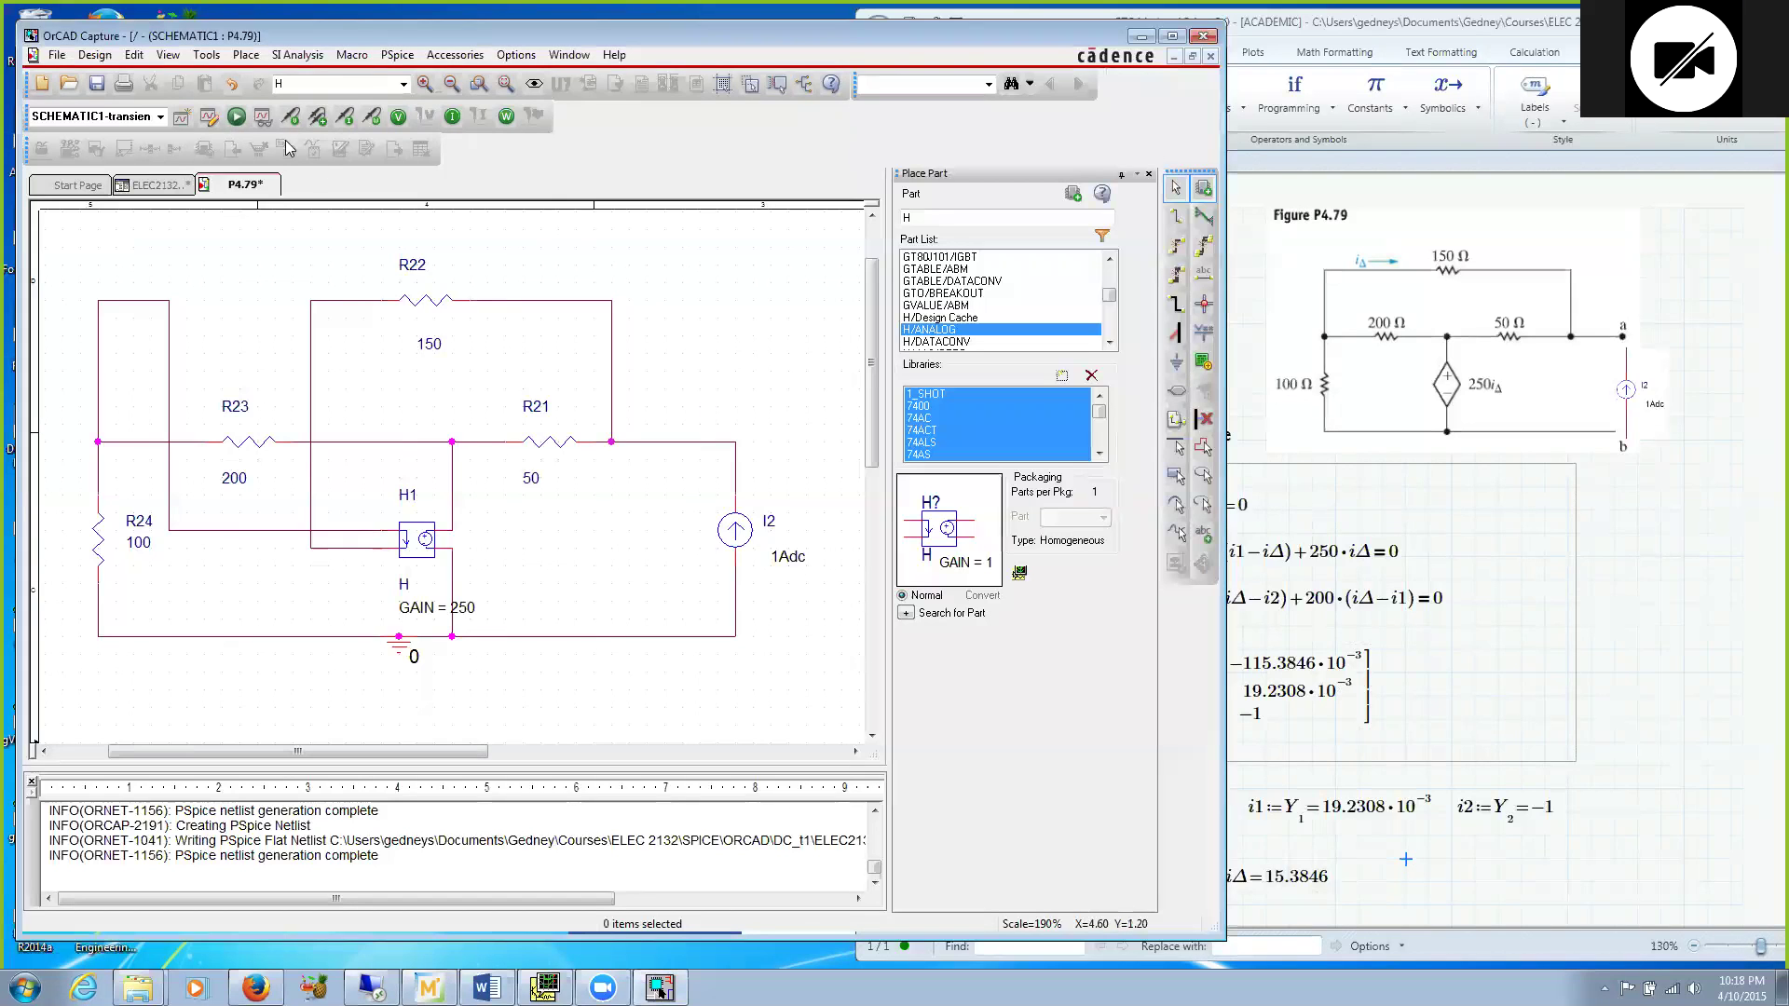
Step: Run PSpice and display bias voltages 15.39V, -28.85V, -1.923V and 0V
left_click(236, 117)
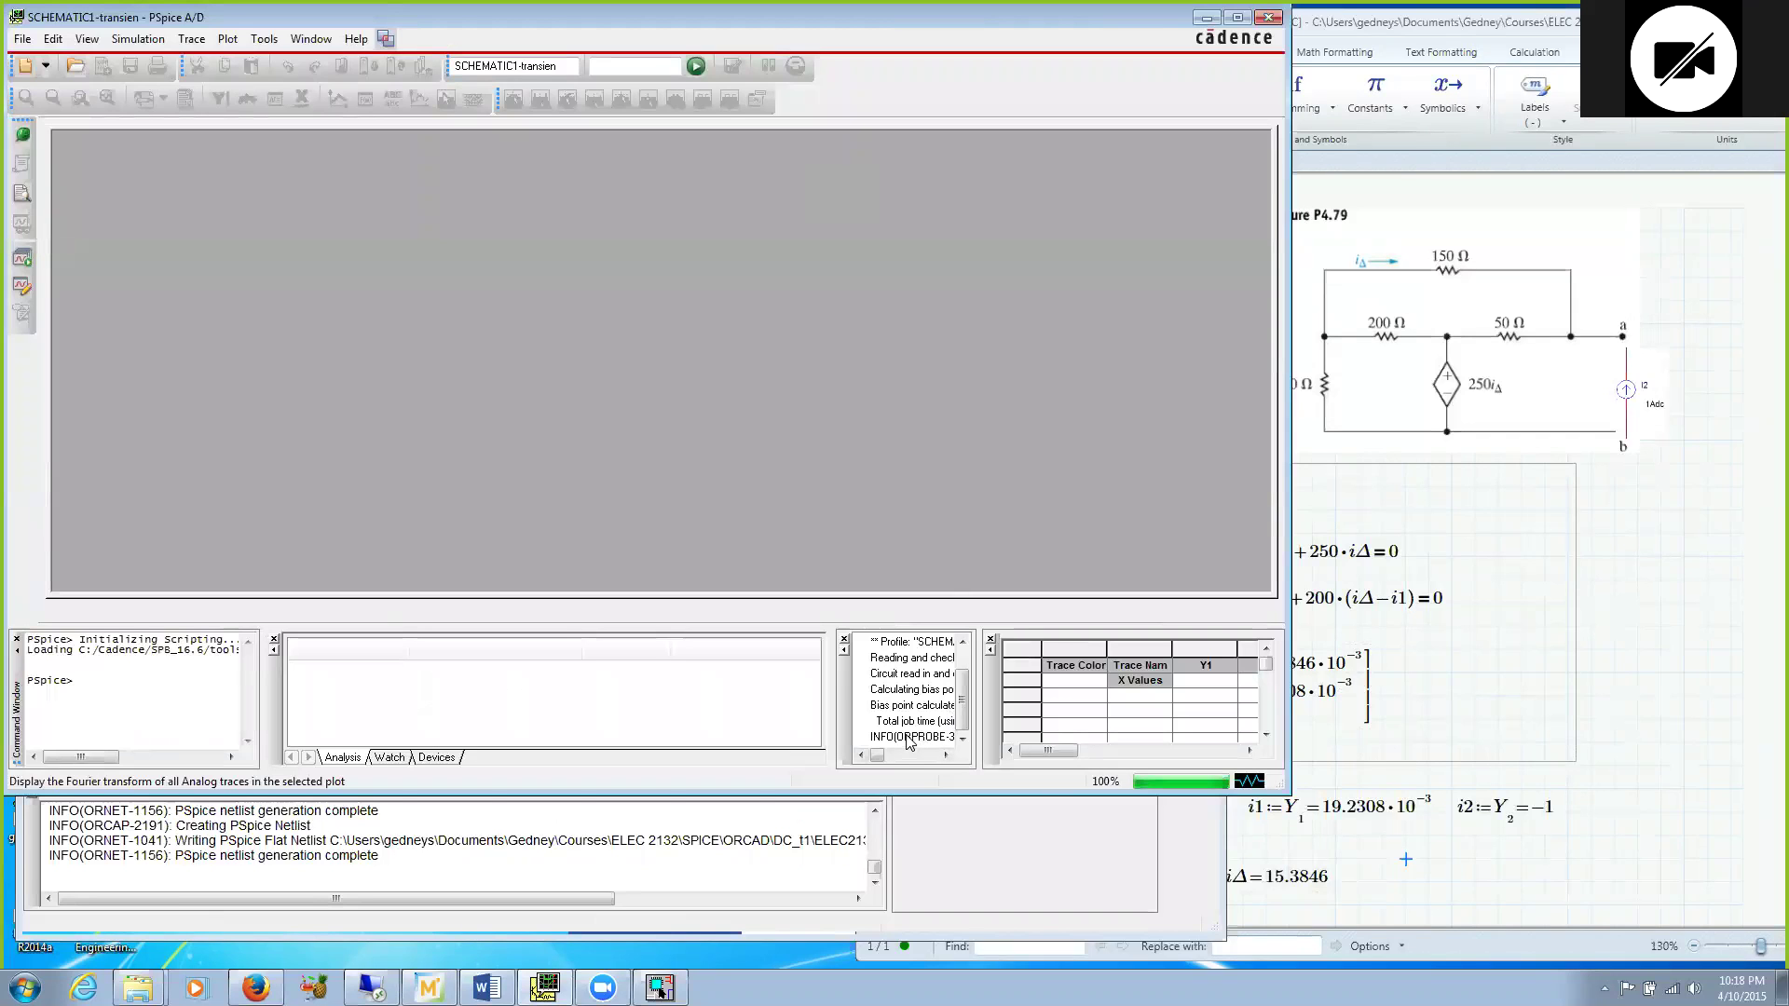
left_click(1205, 17)
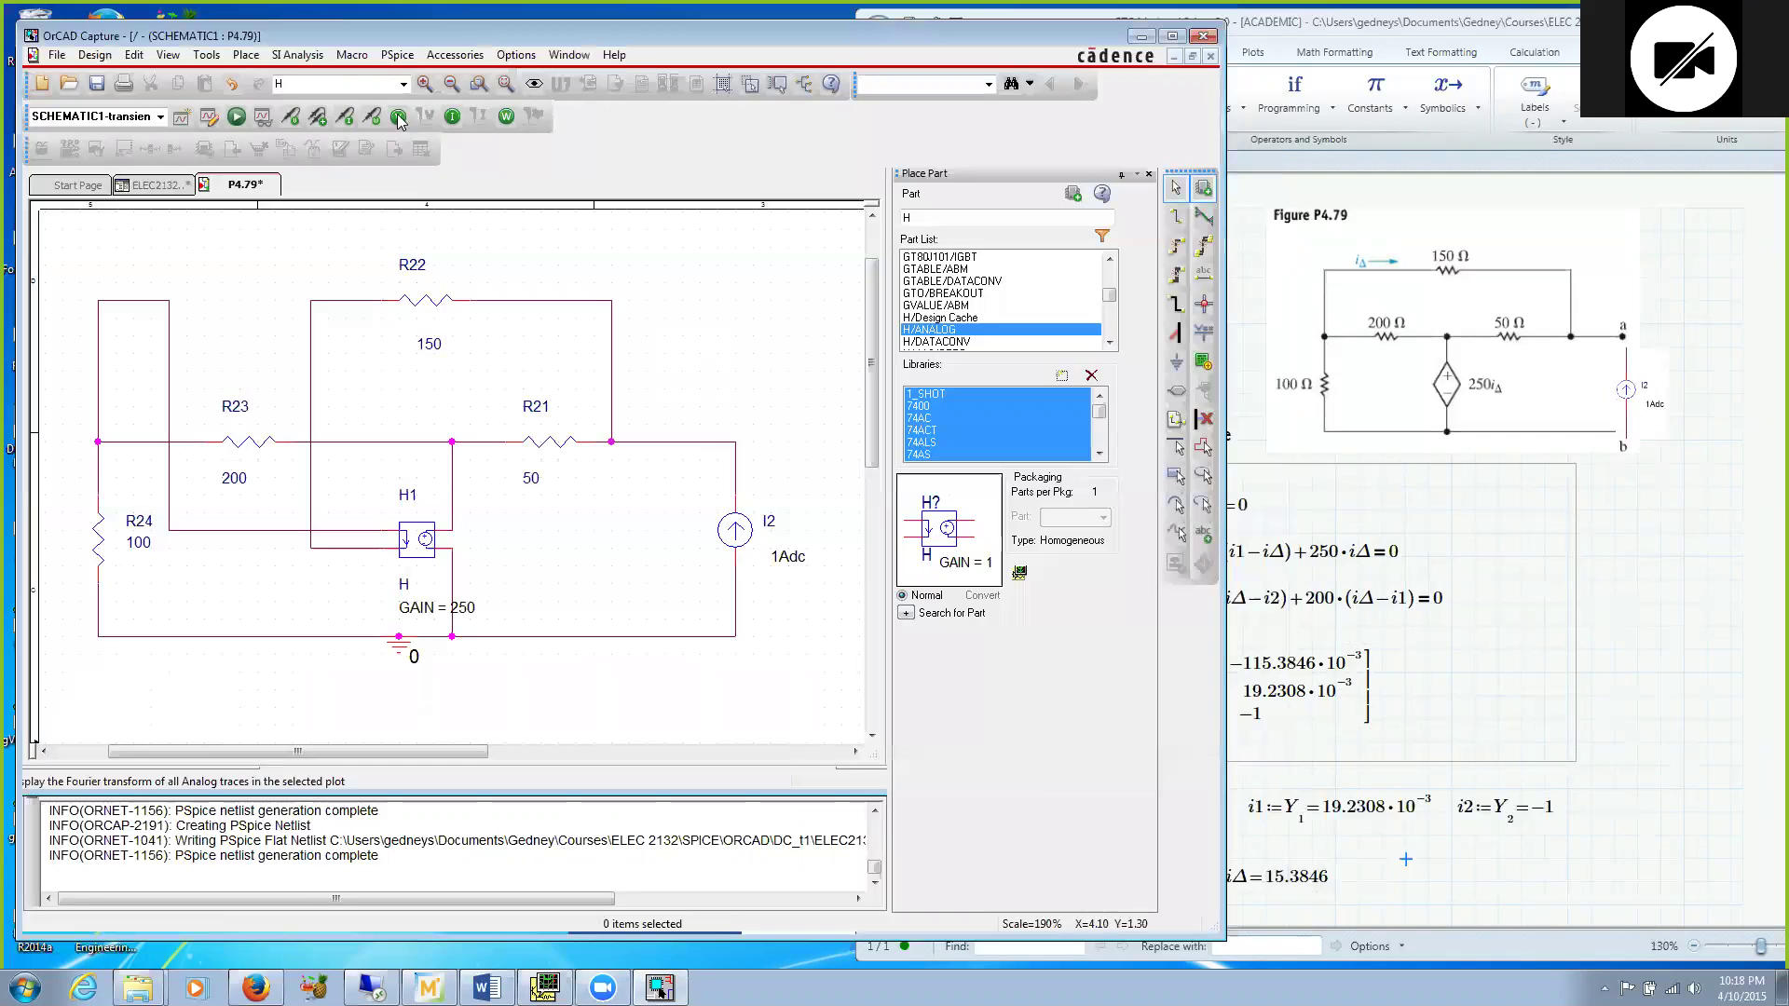
left_click(397, 117)
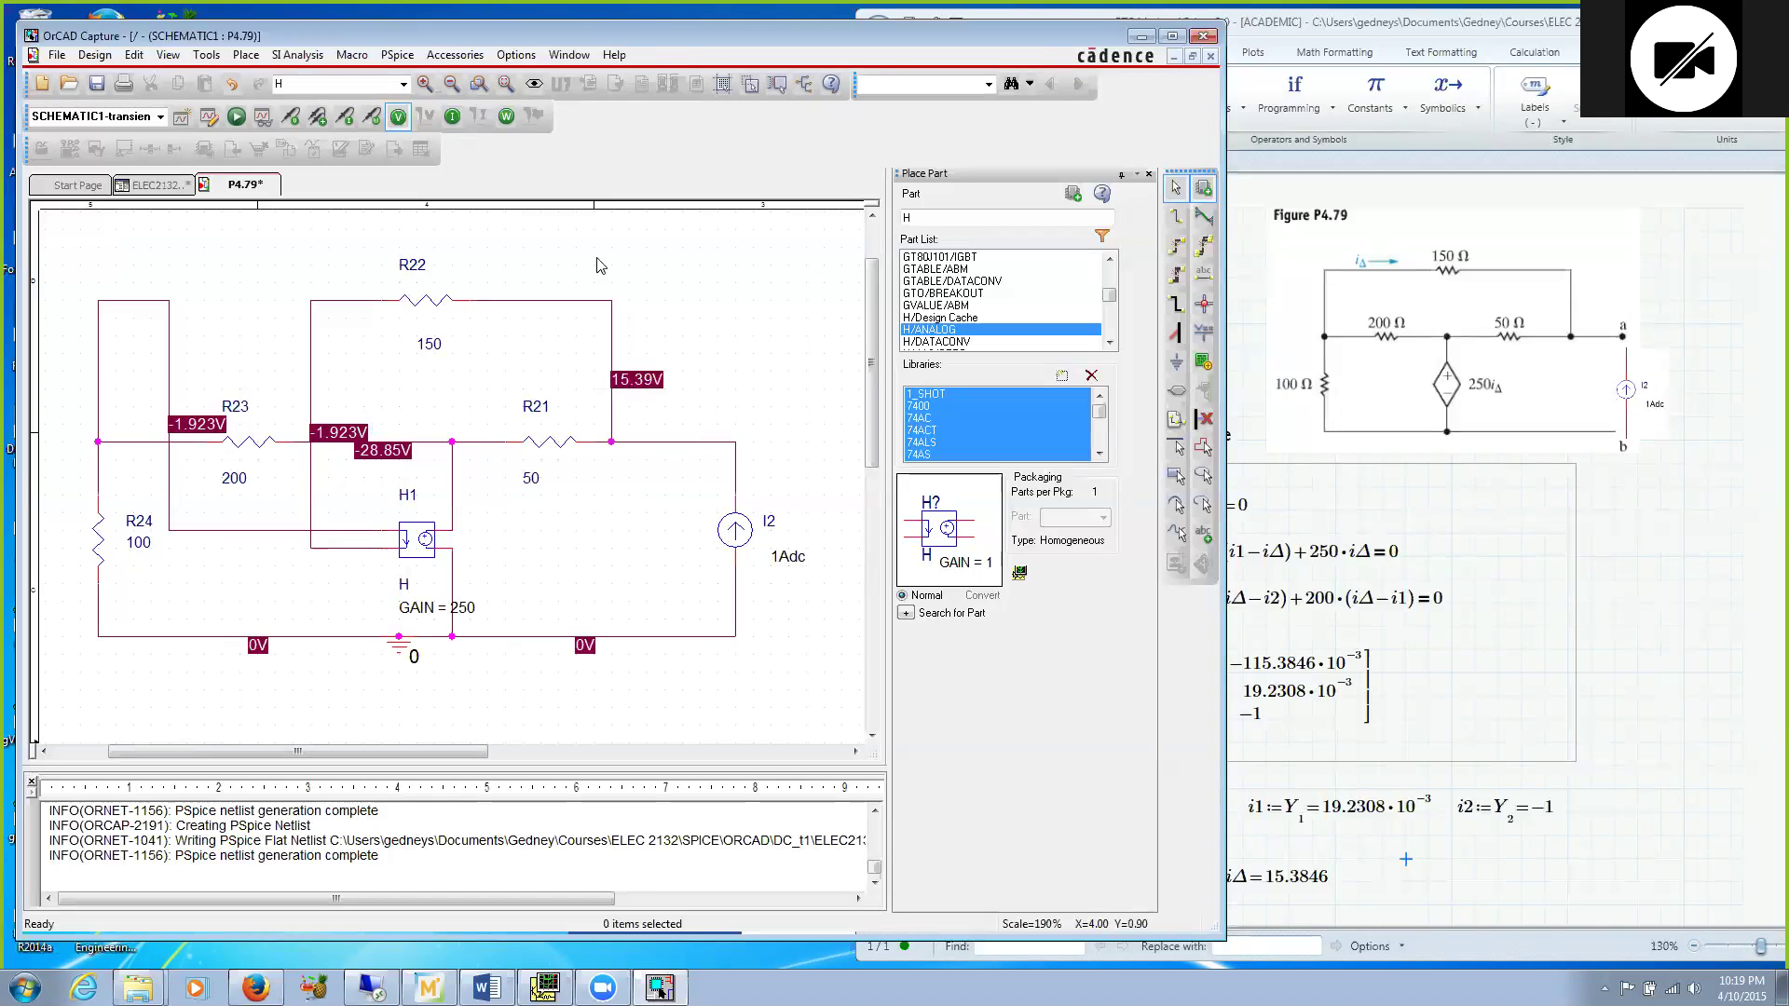
Step: Swap voltage labels for branch currents (115.4mA, 884.6mA, 19.23mA) and compare with Mathcad's i1
left_click(399, 118)
left_click(451, 116)
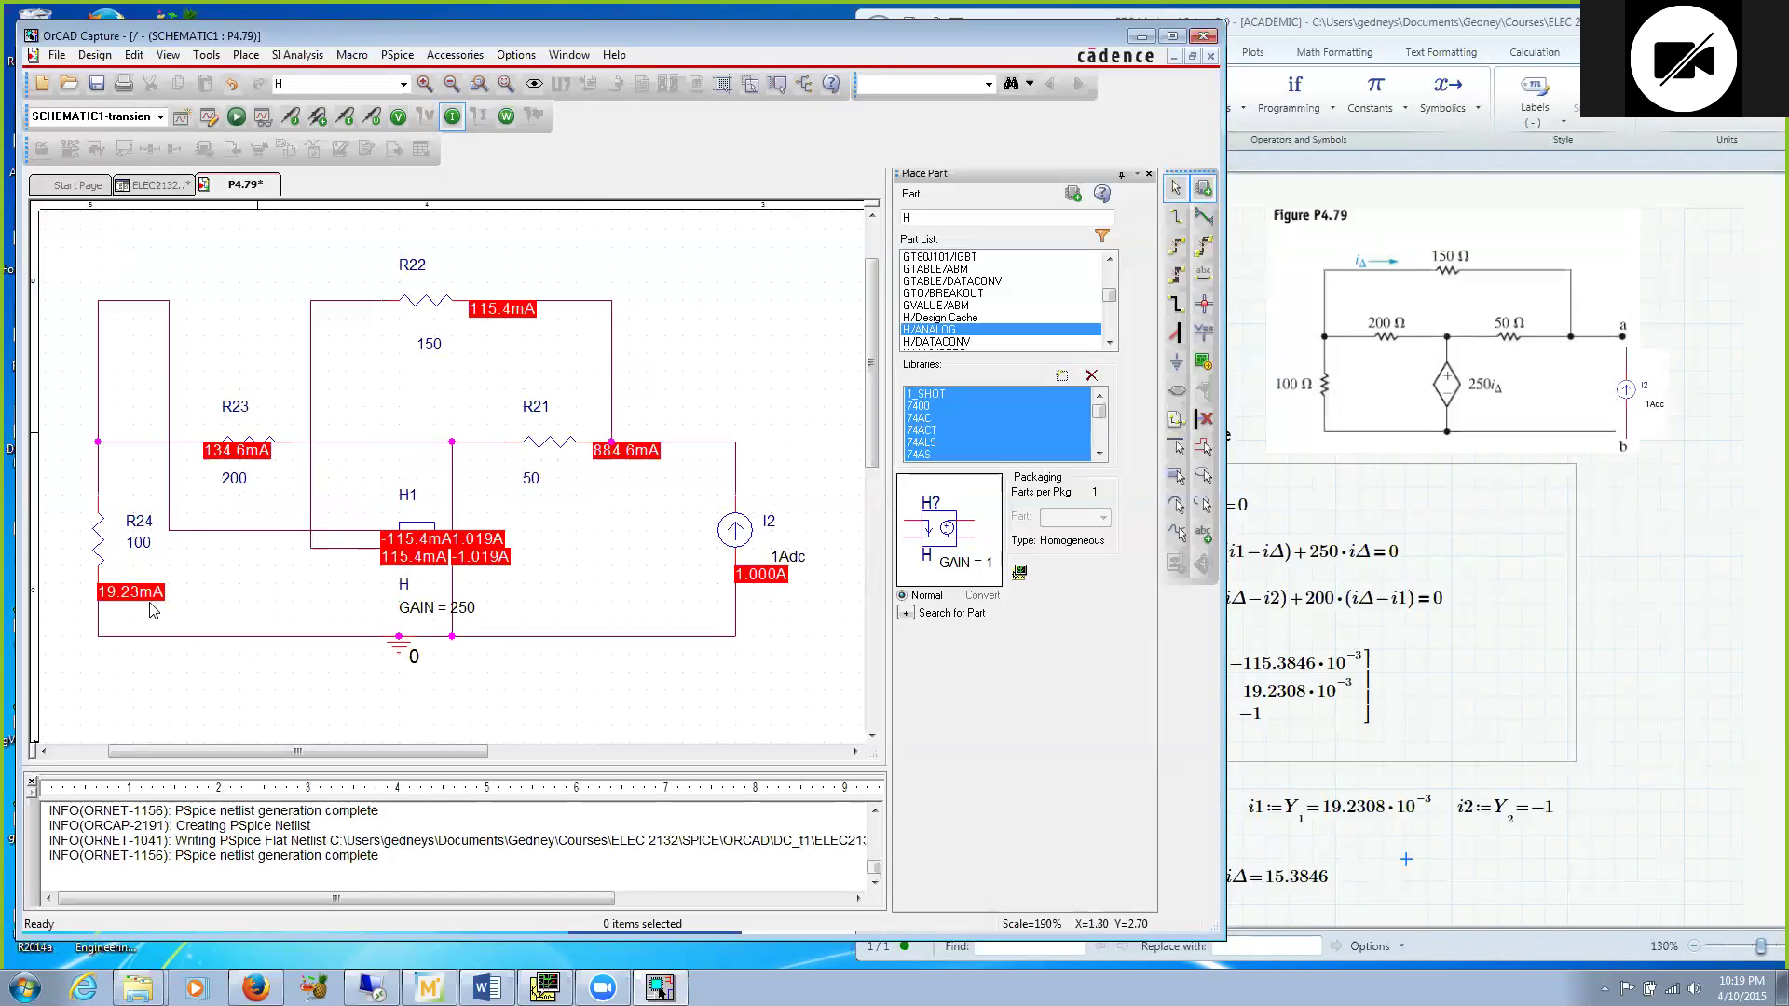
left_click(1265, 725)
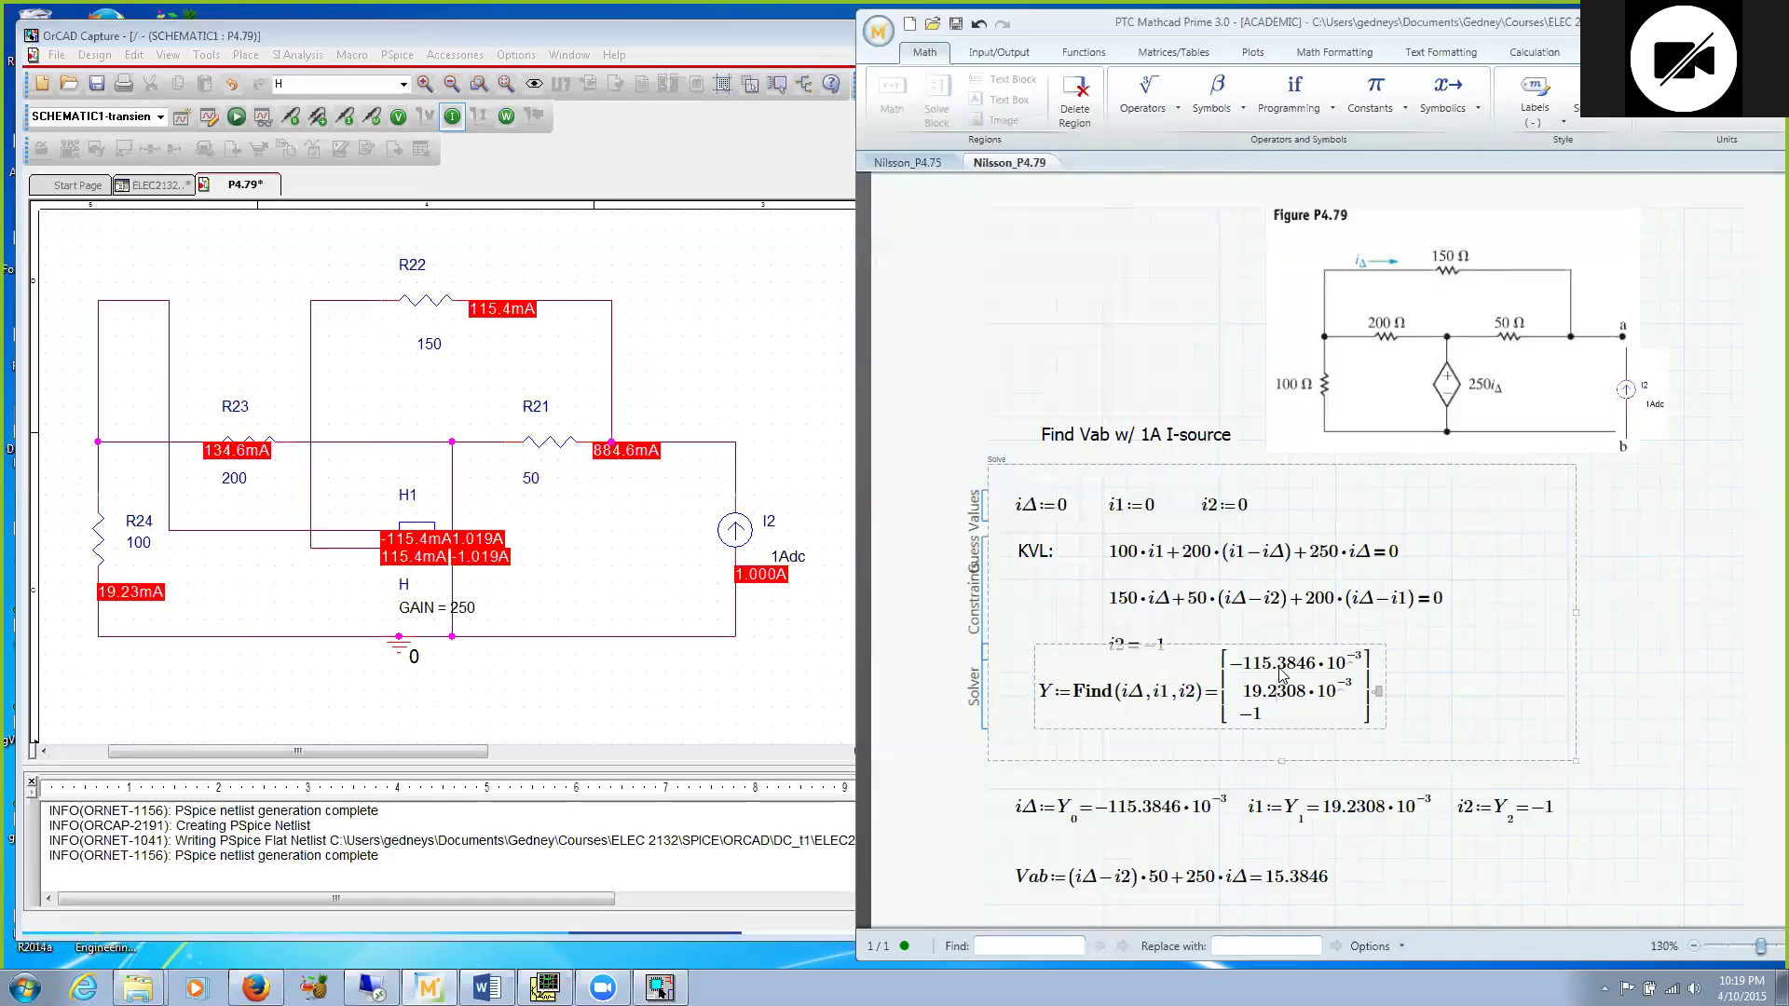
left_click(738, 683)
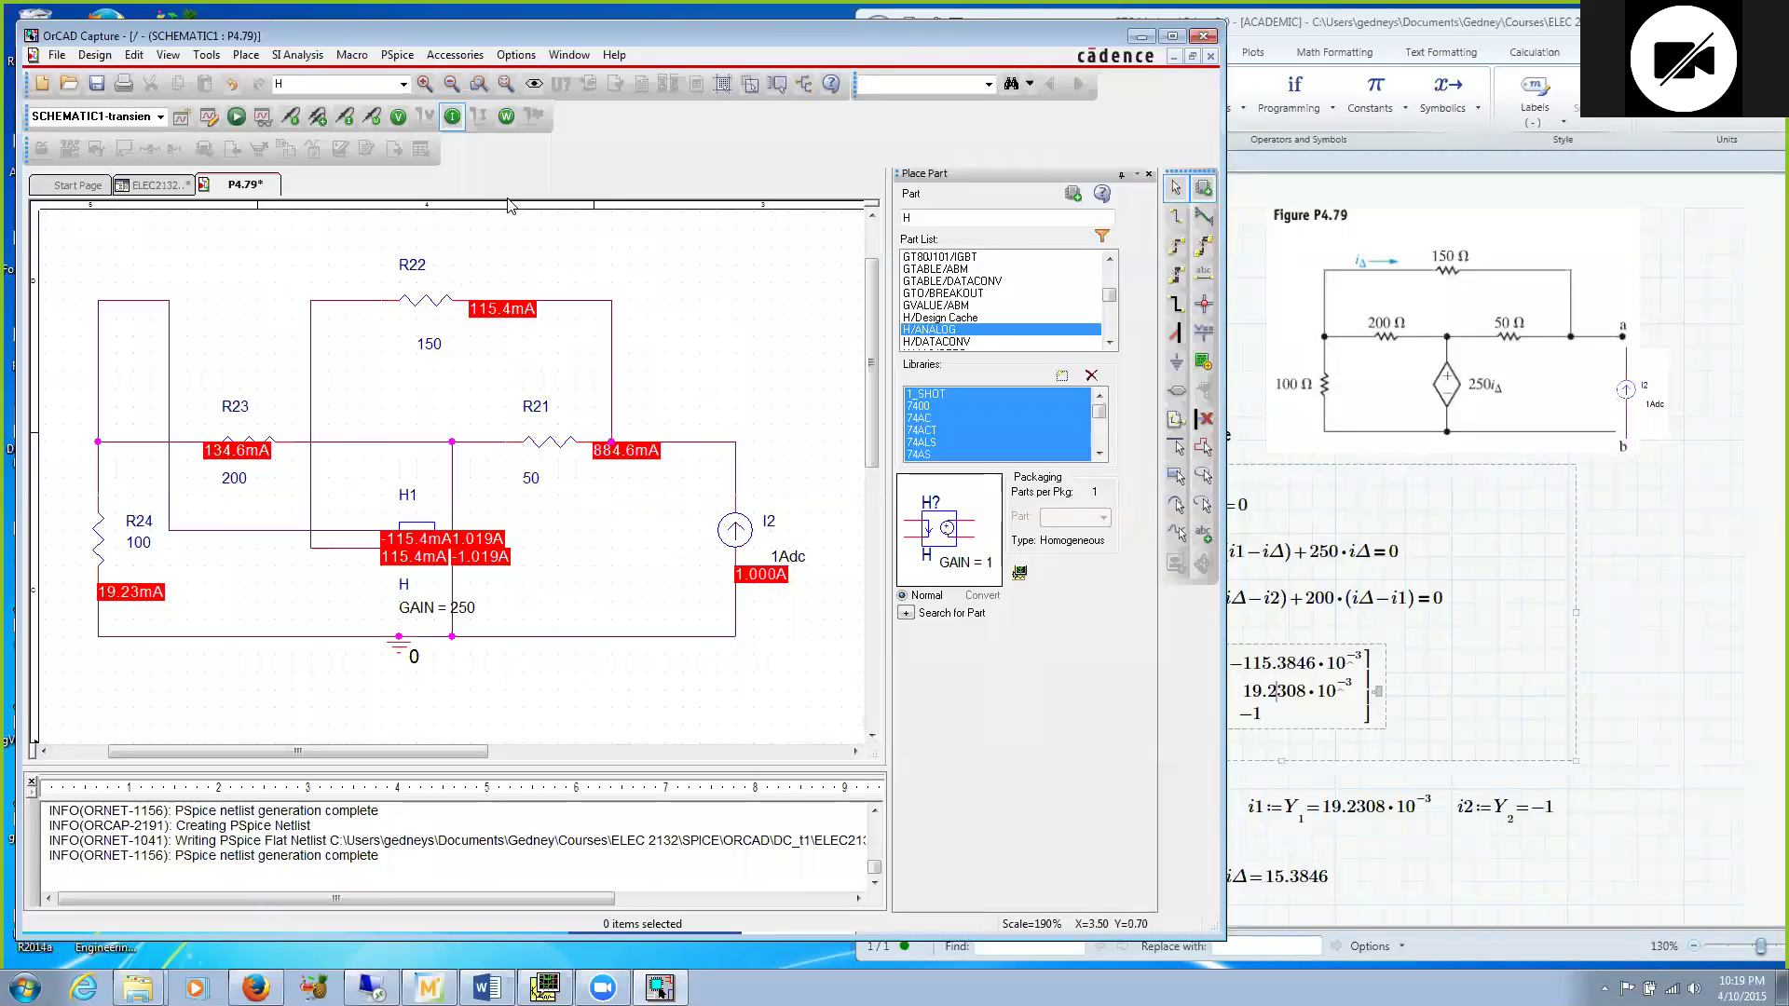
Step: Swap the branch current labels for part powers (39.13W, -15.39W), then hide the power labels
left_click(452, 117)
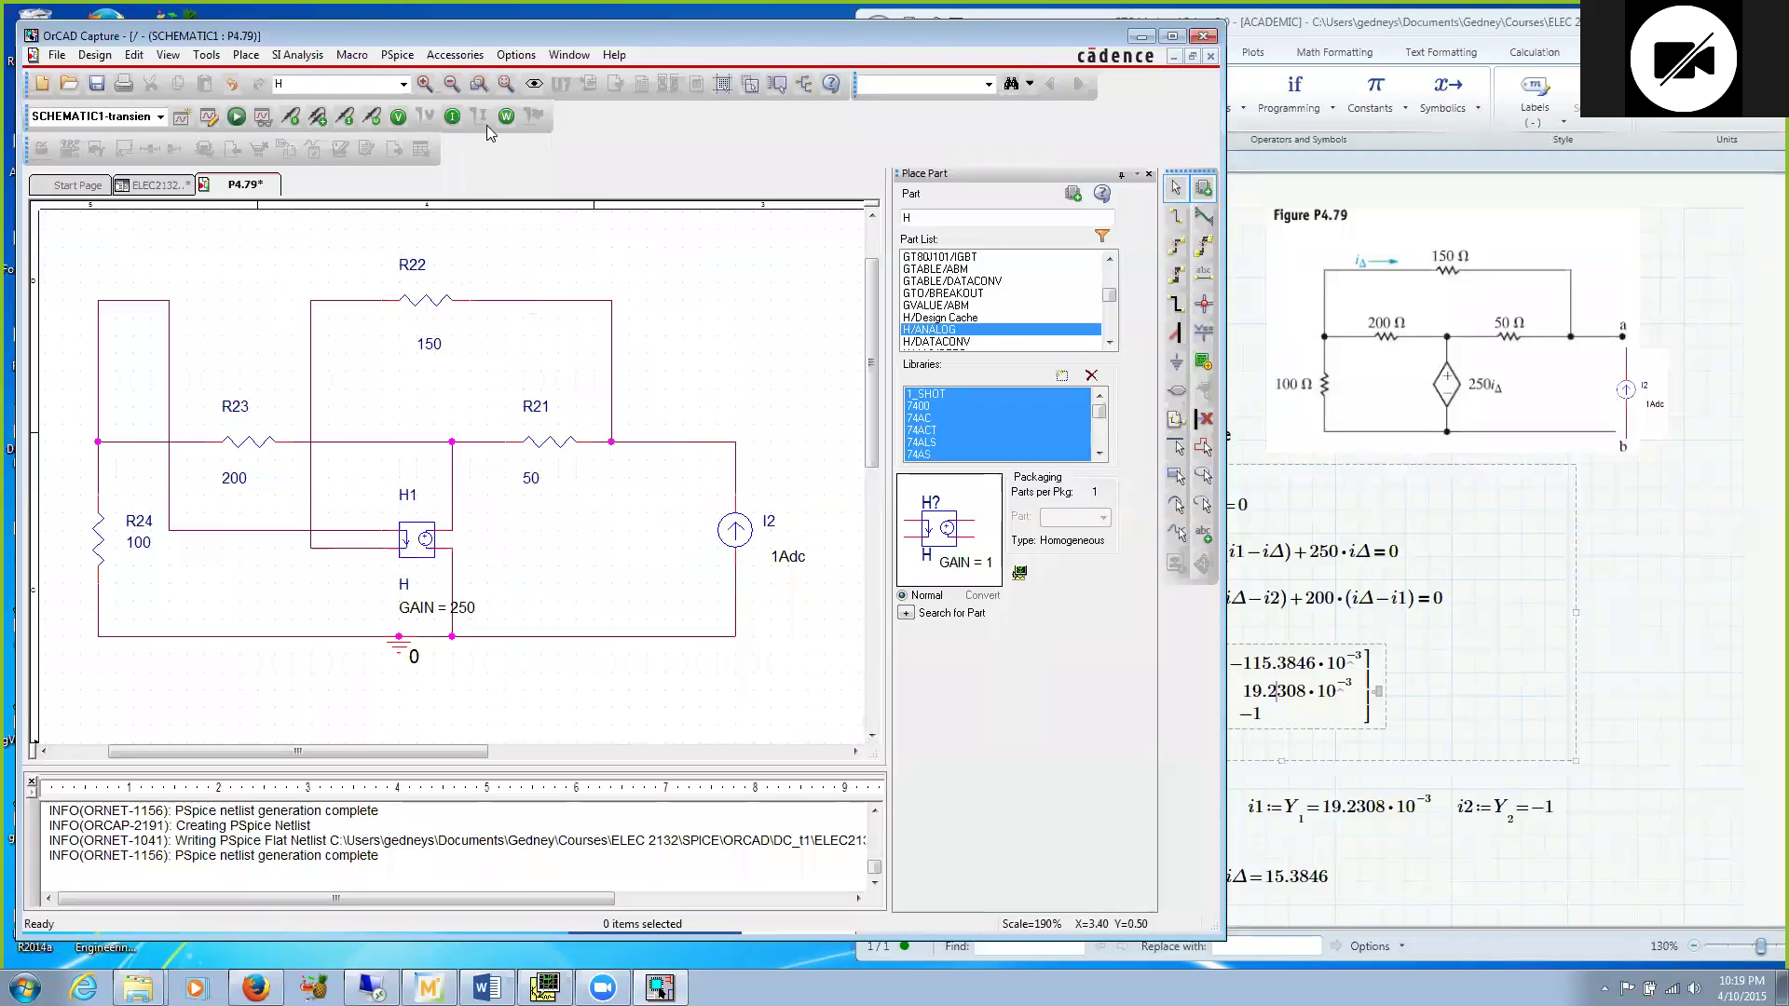
left_click(506, 117)
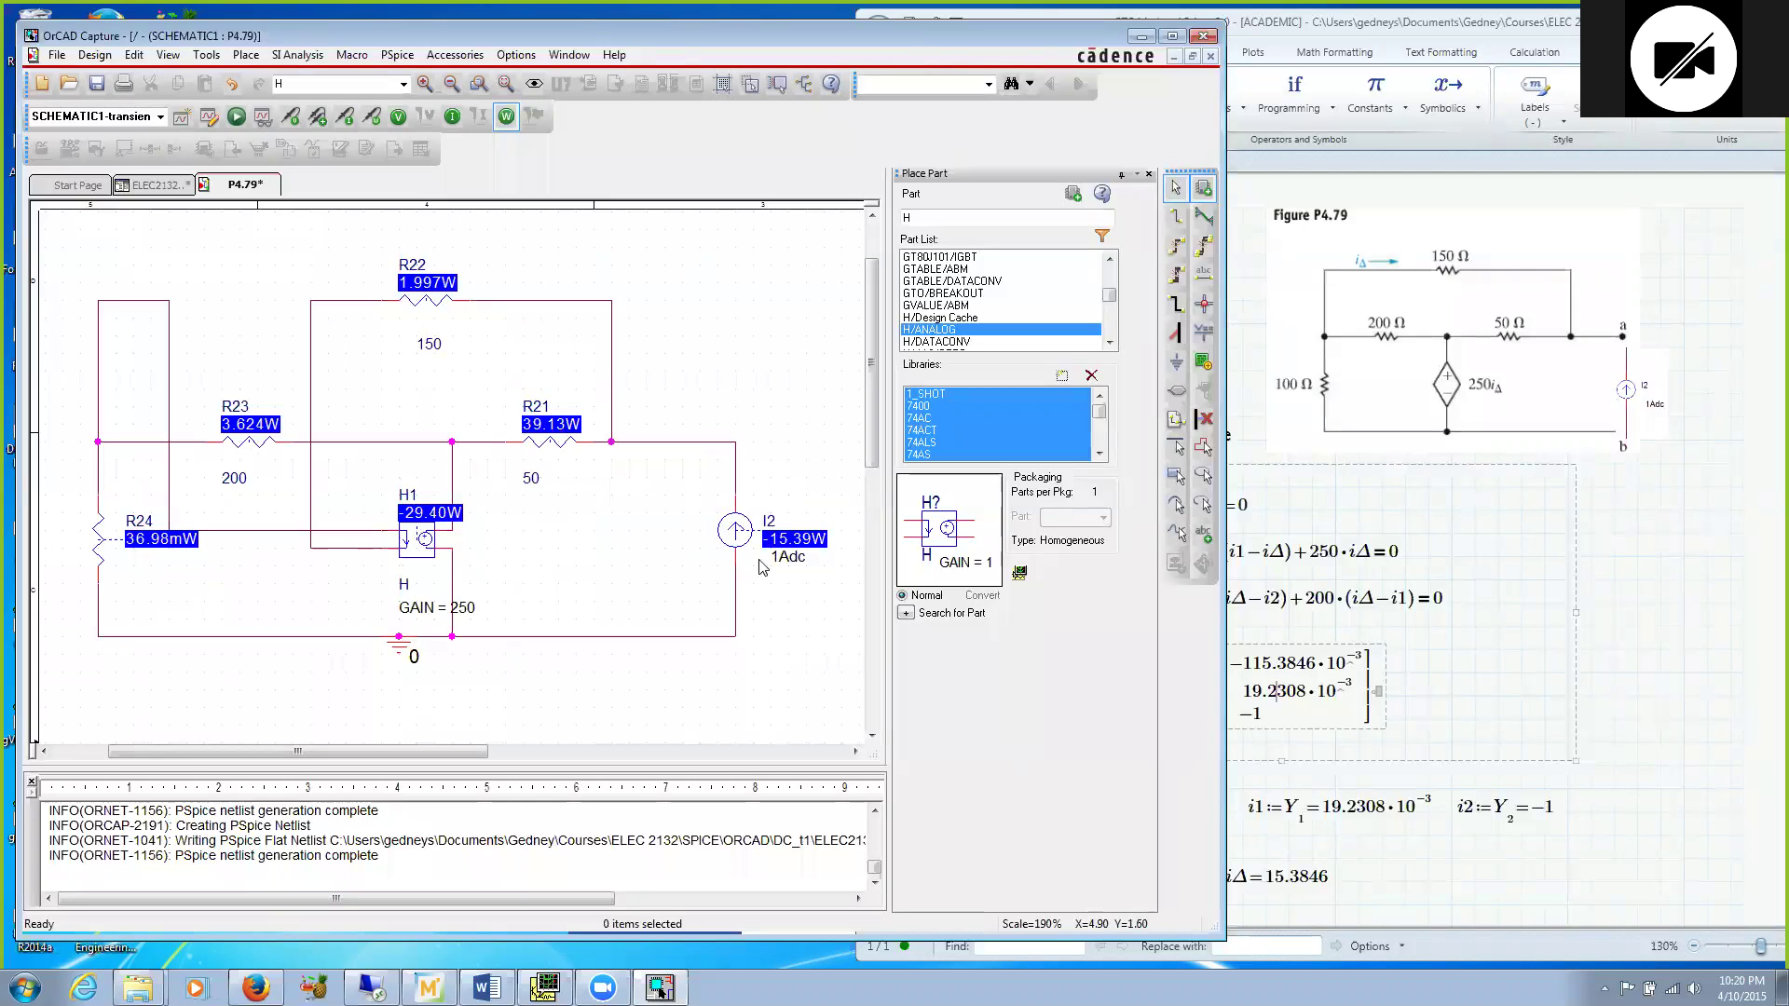
left_click(508, 123)
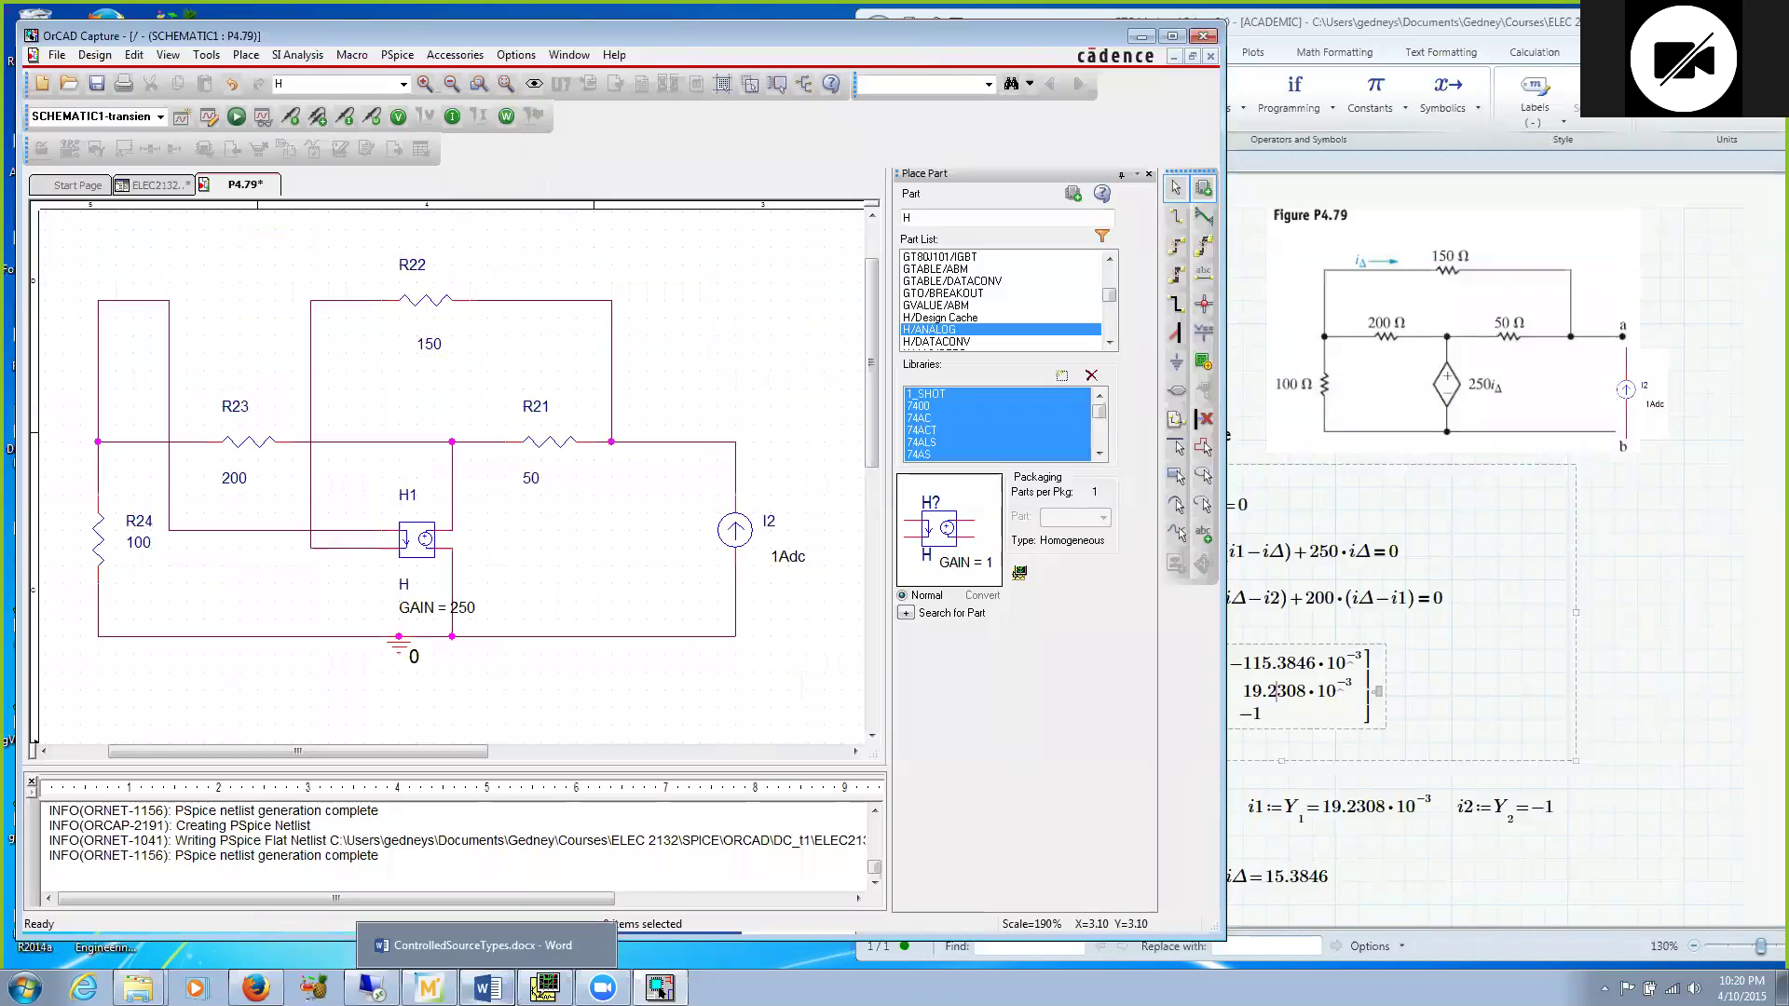
Step: Switch to ControlledSourceTypes.docx in Word and move through its E1–H1 controlled-source table
left_click(486, 988)
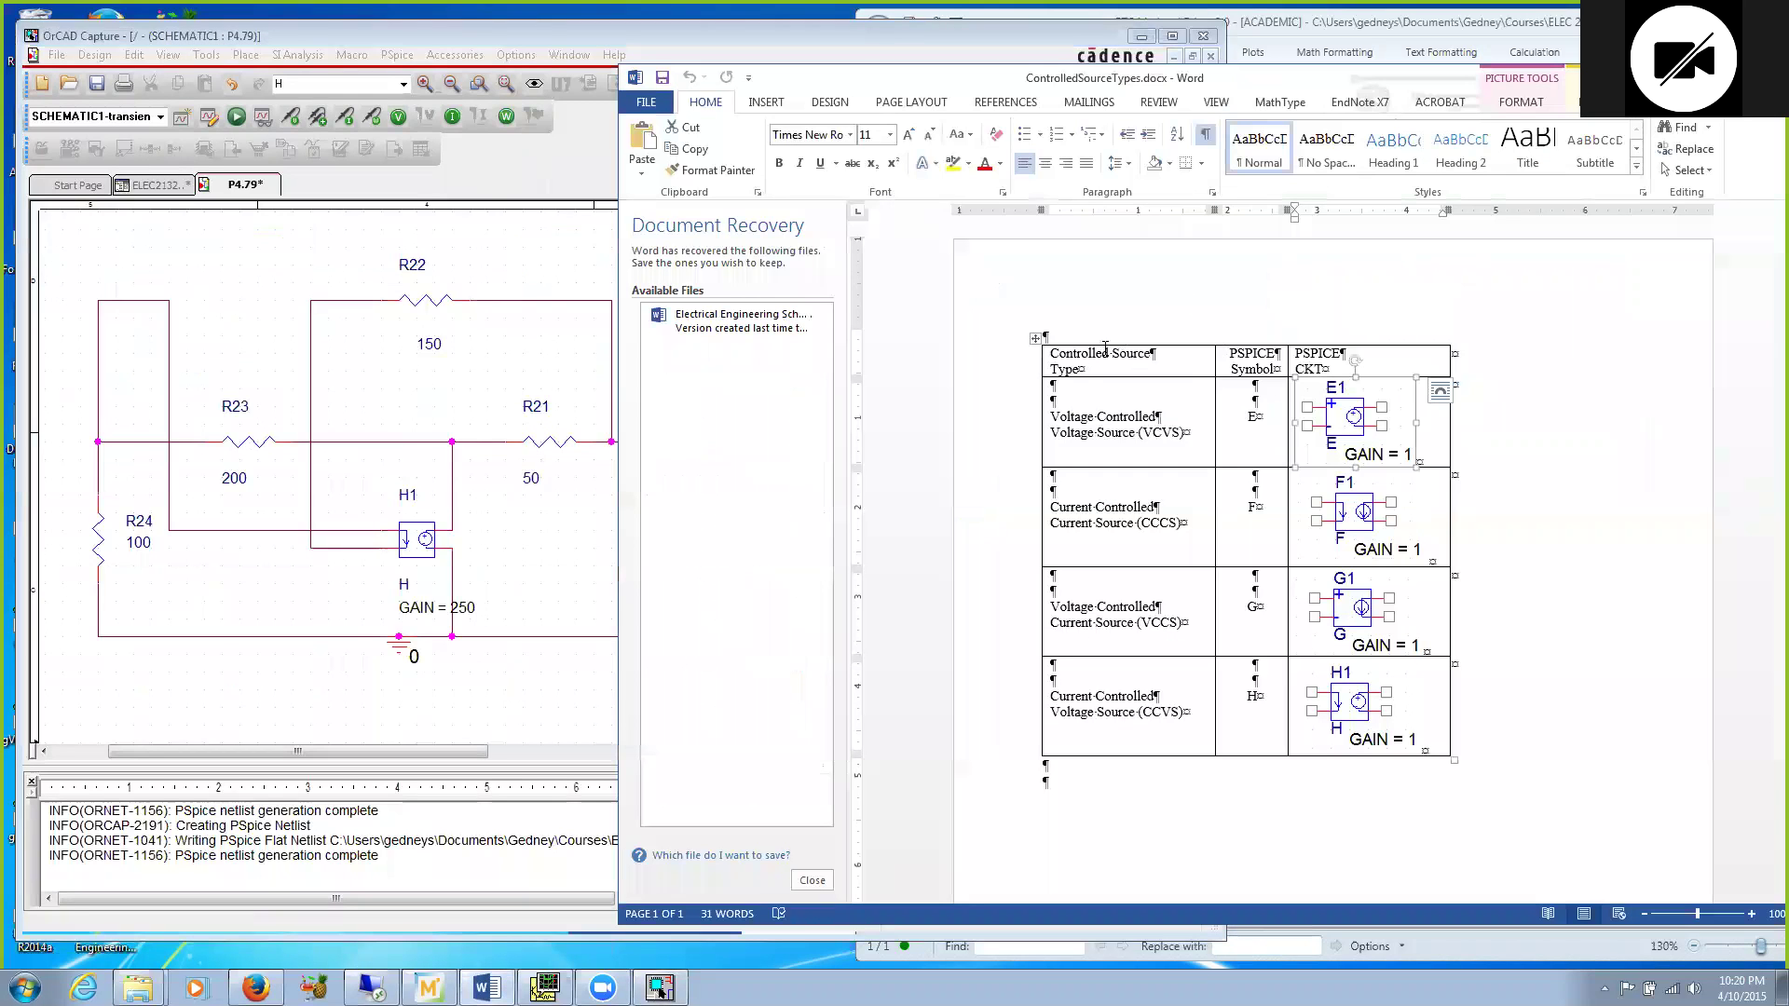
left_click(1096, 340)
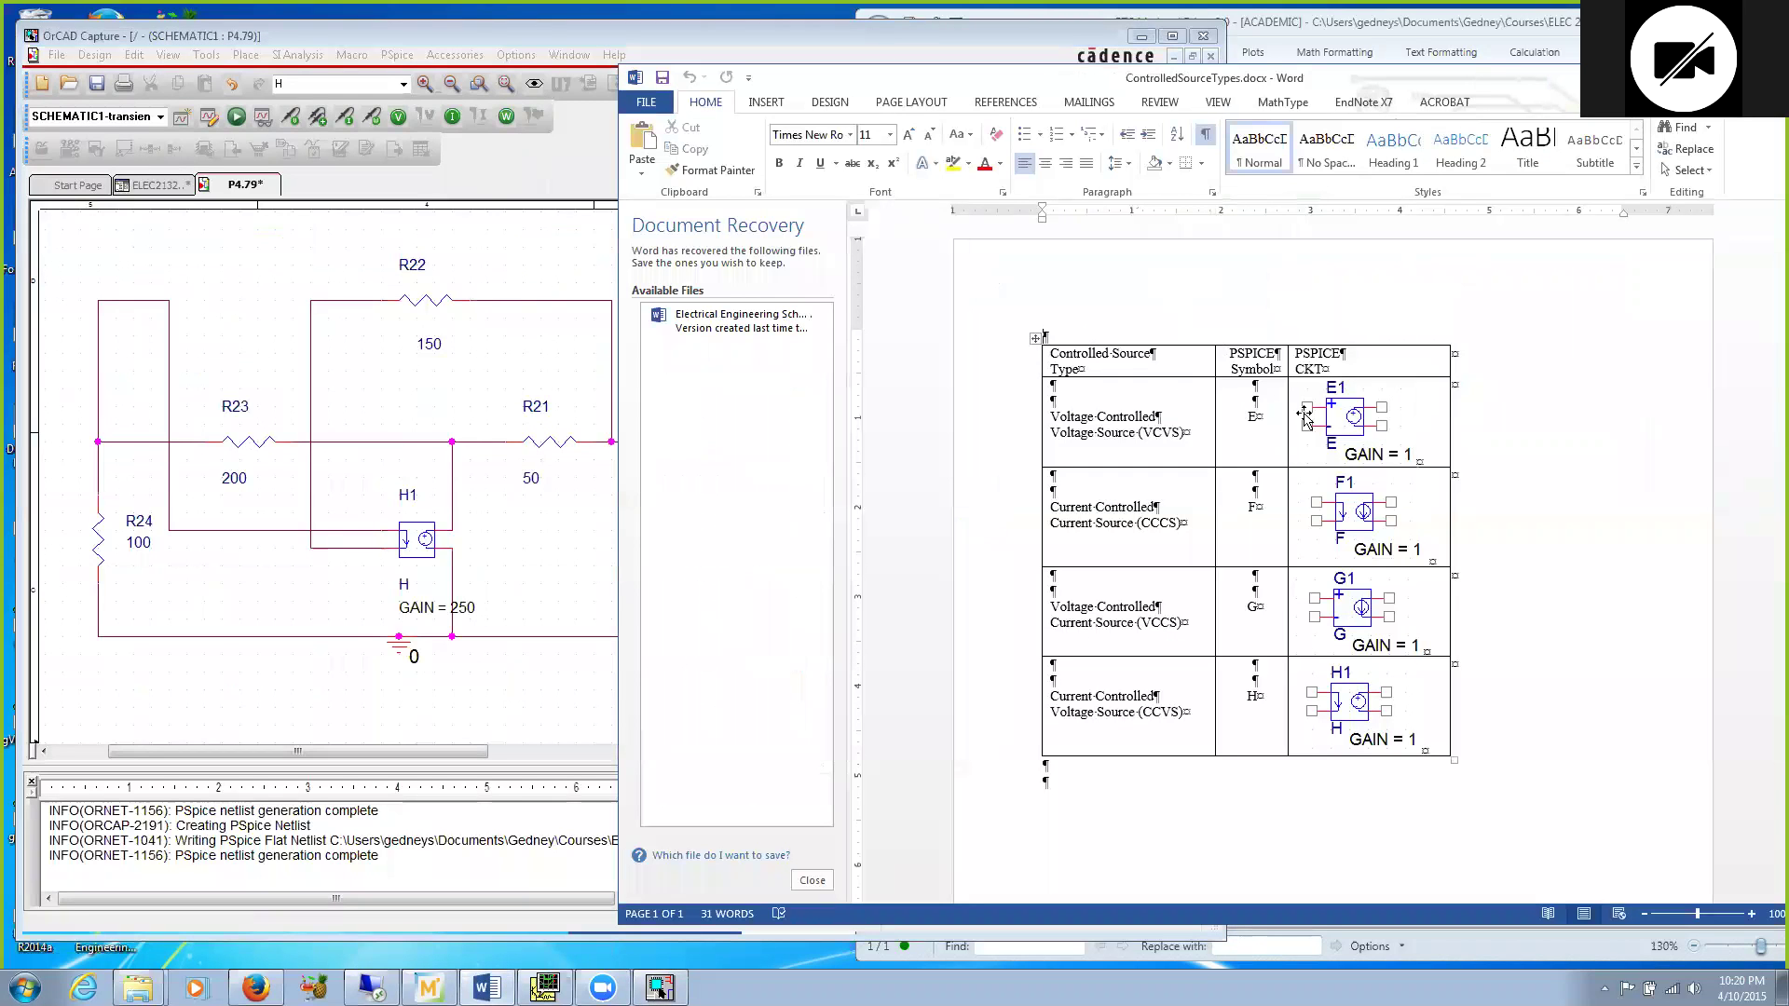
left_click(1259, 415)
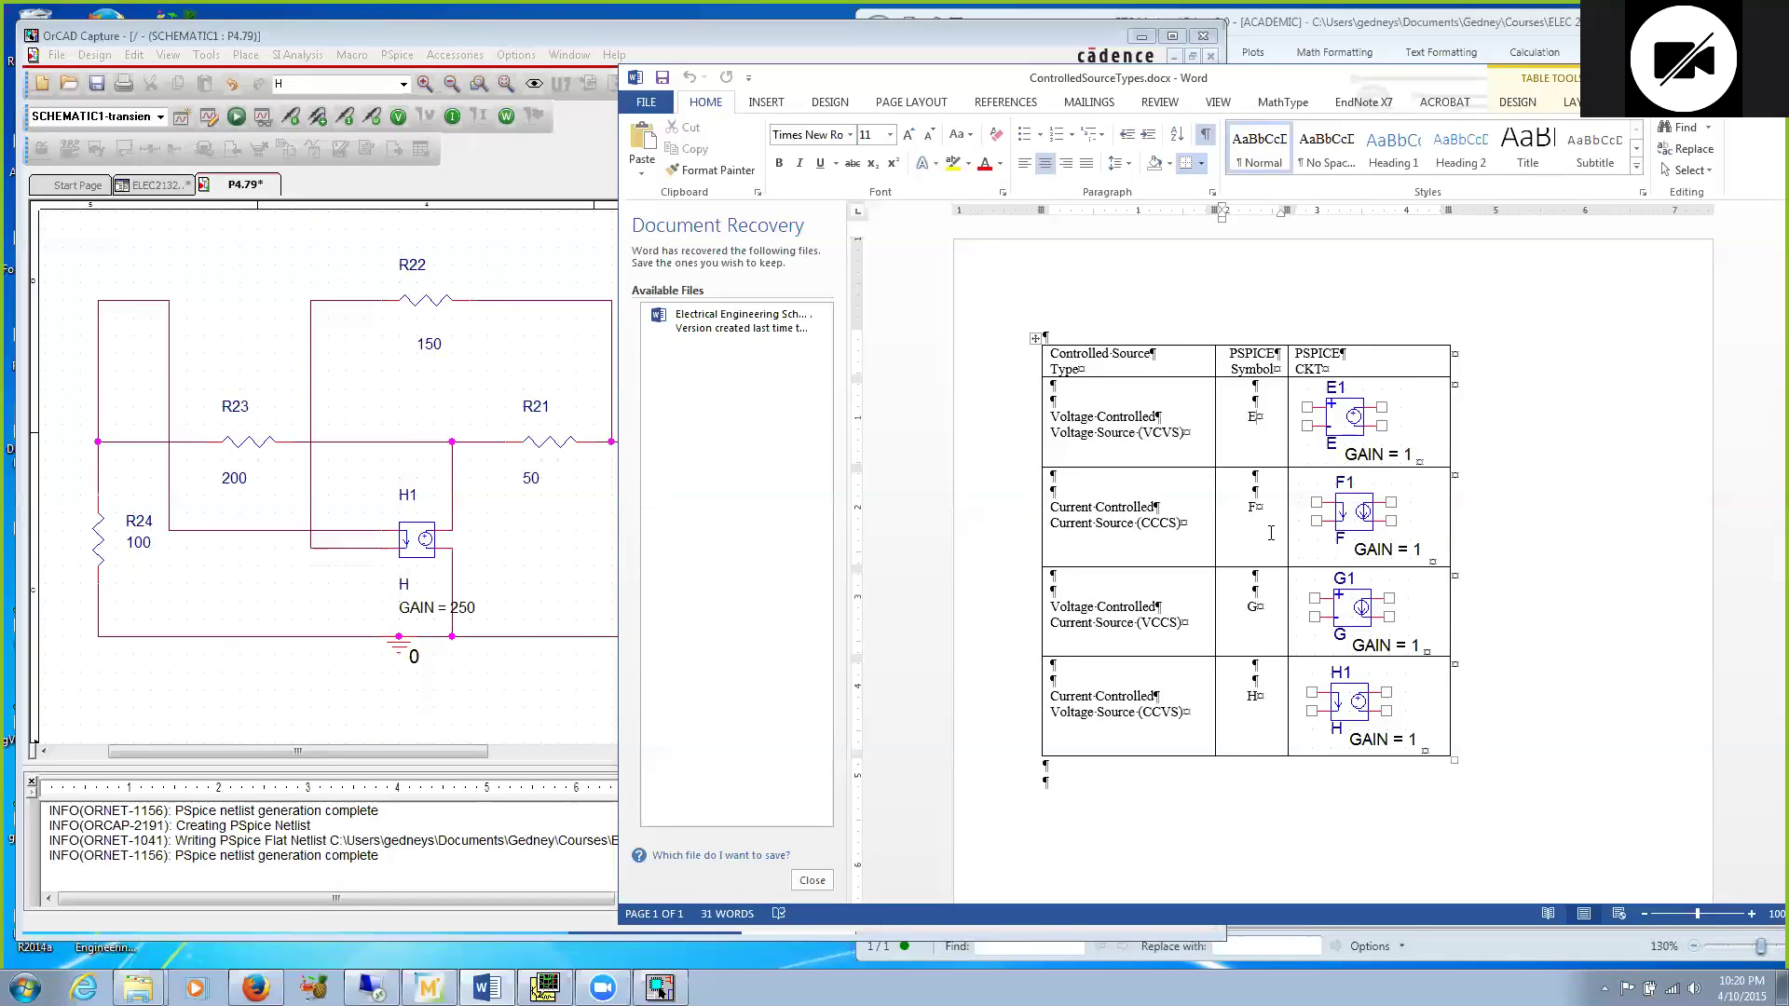
left_click(1131, 797)
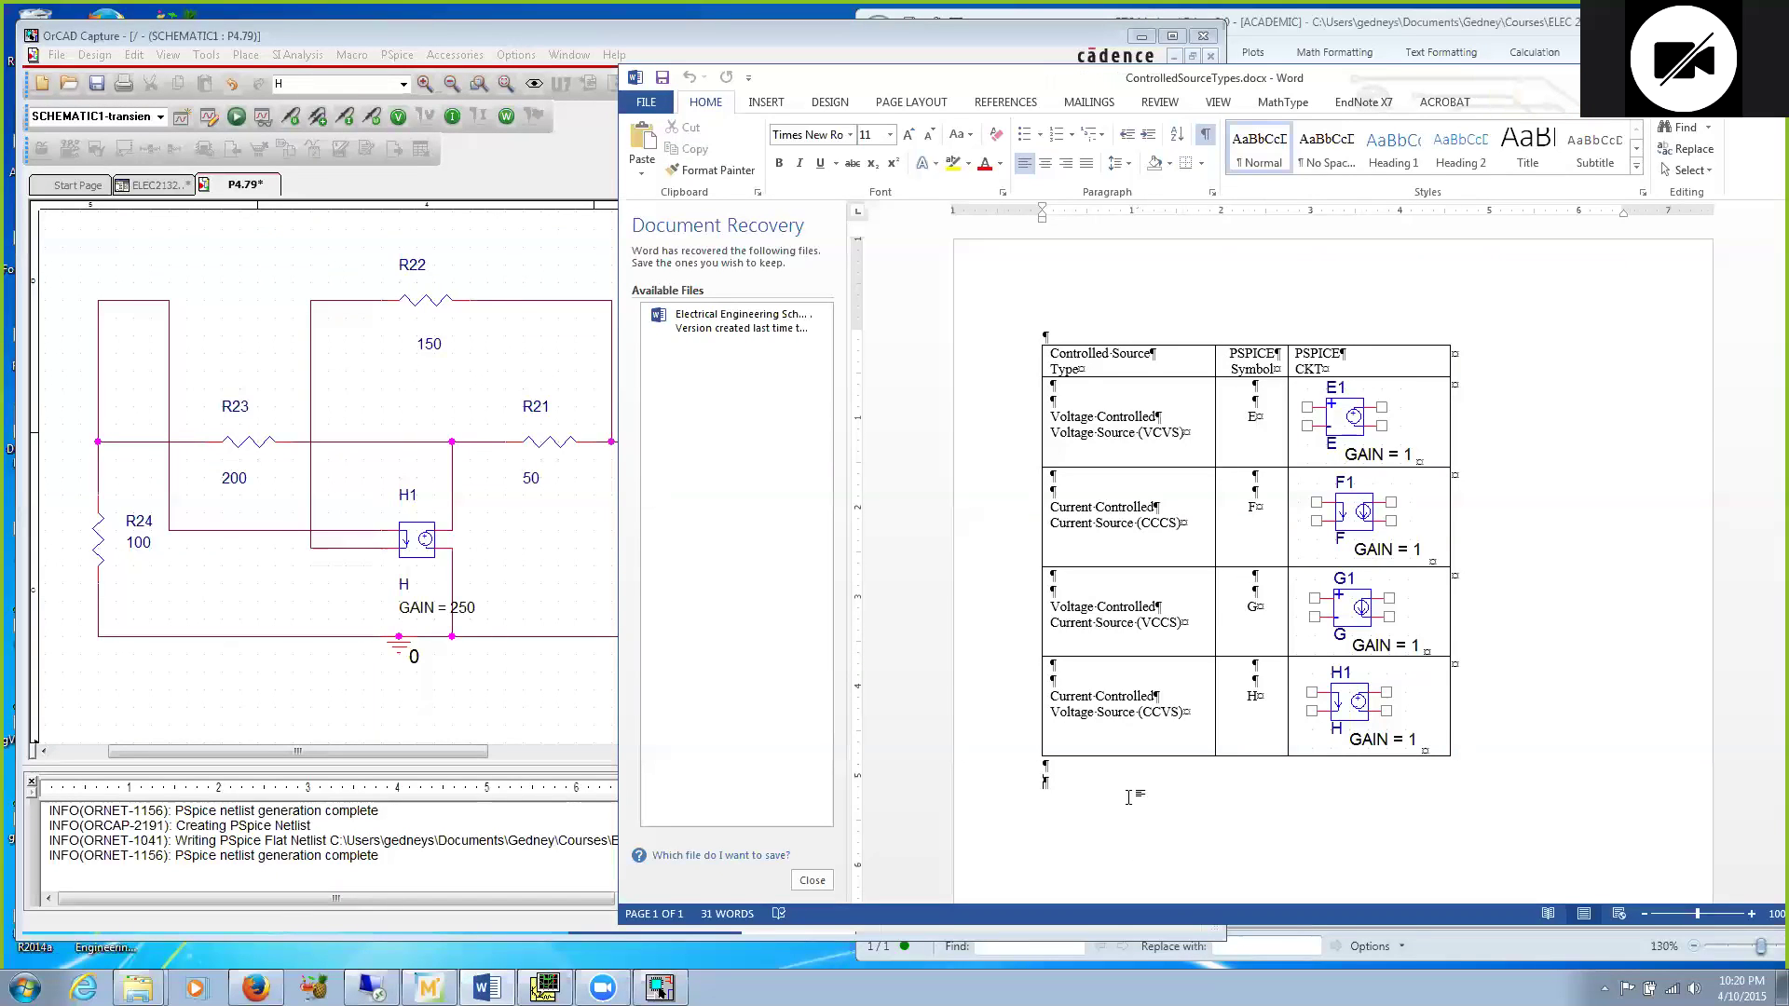